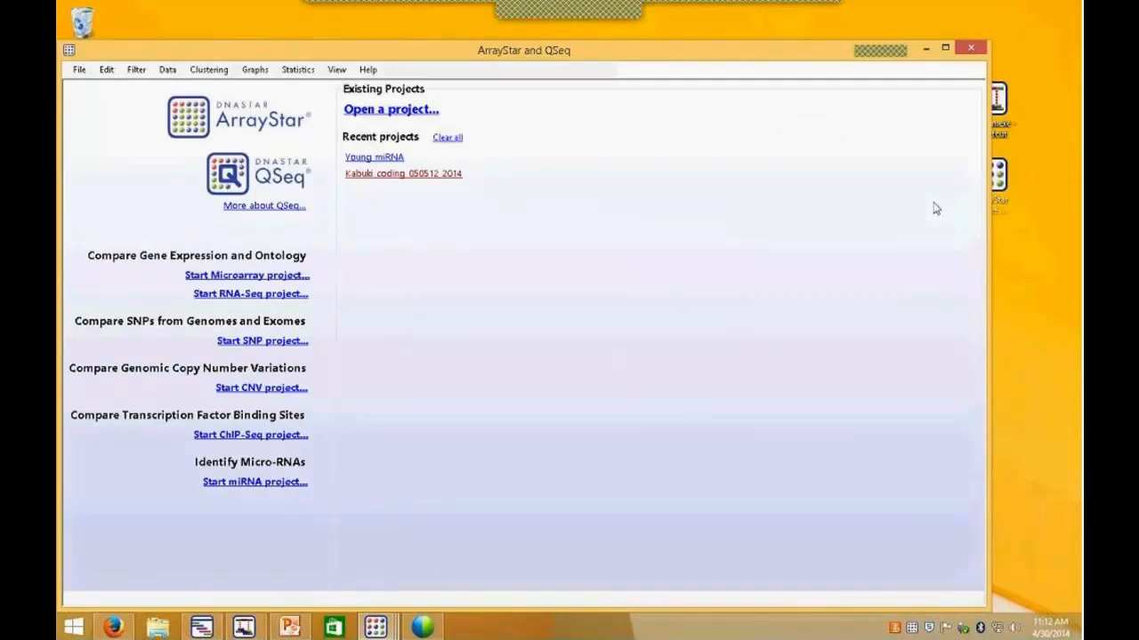
pyautogui.moveTo(705, 50); pyautogui.dragTo(733, 43)
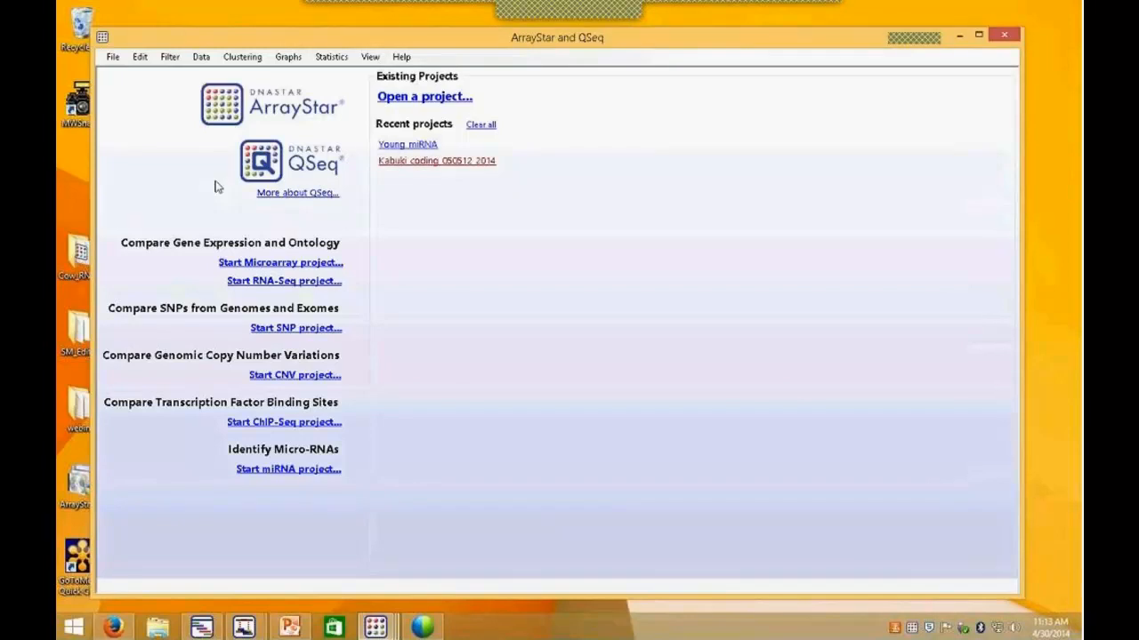
pyautogui.moveTo(377, 44); pyautogui.dragTo(443, 45)
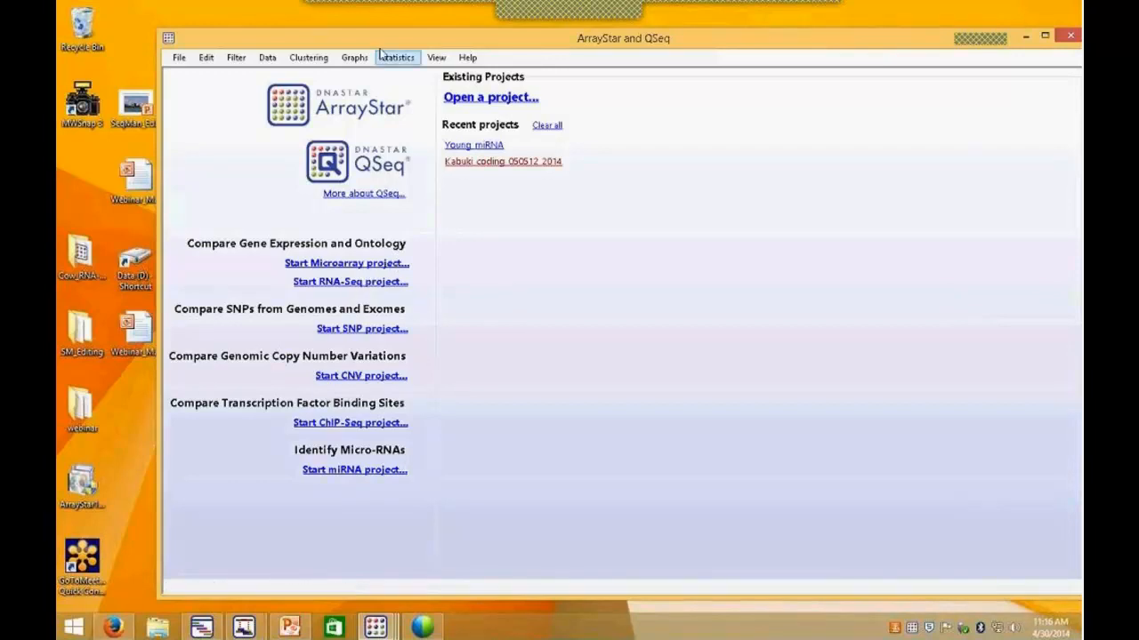
pyautogui.moveTo(382, 42); pyautogui.dragTo(355, 72)
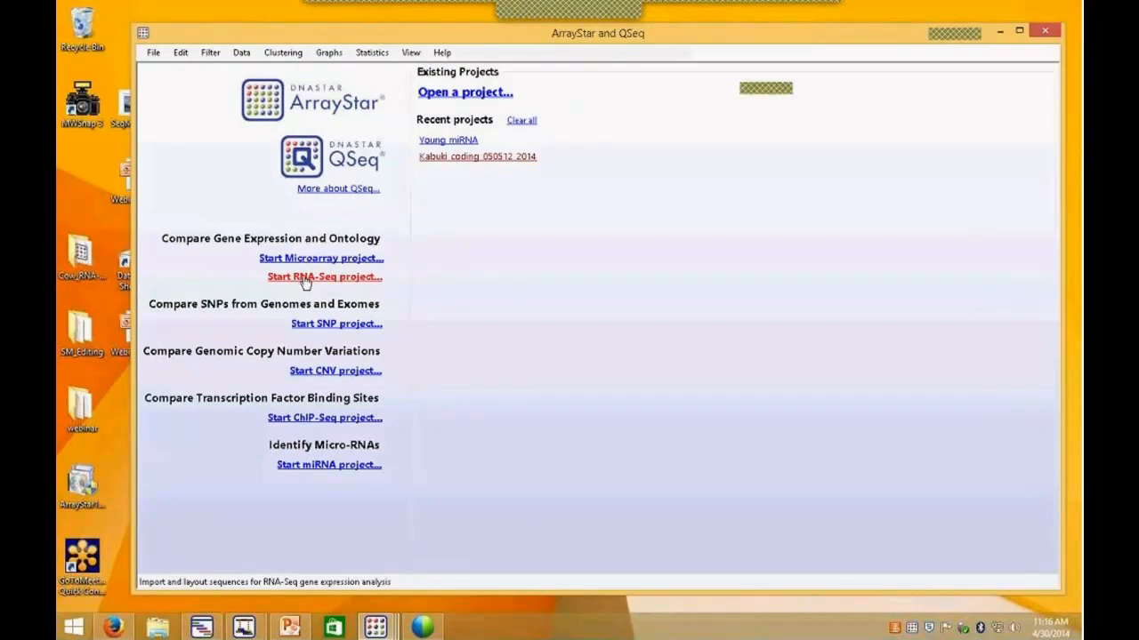
# Step: Start an RNA-Seq project and add SRR013343.fastq from the Col0_miRNA folder of Arabidopsis miRNA data as an experiment
pyautogui.click(304, 278)
pyautogui.moveTo(437, 91); pyautogui.dragTo(447, 104)
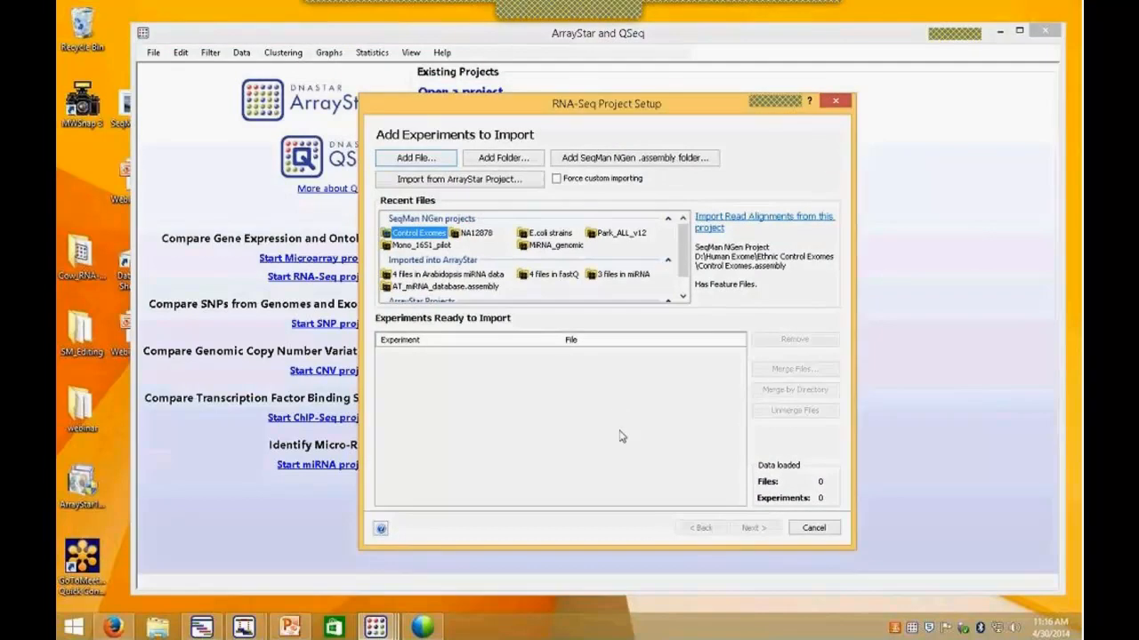
pyautogui.click(433, 160)
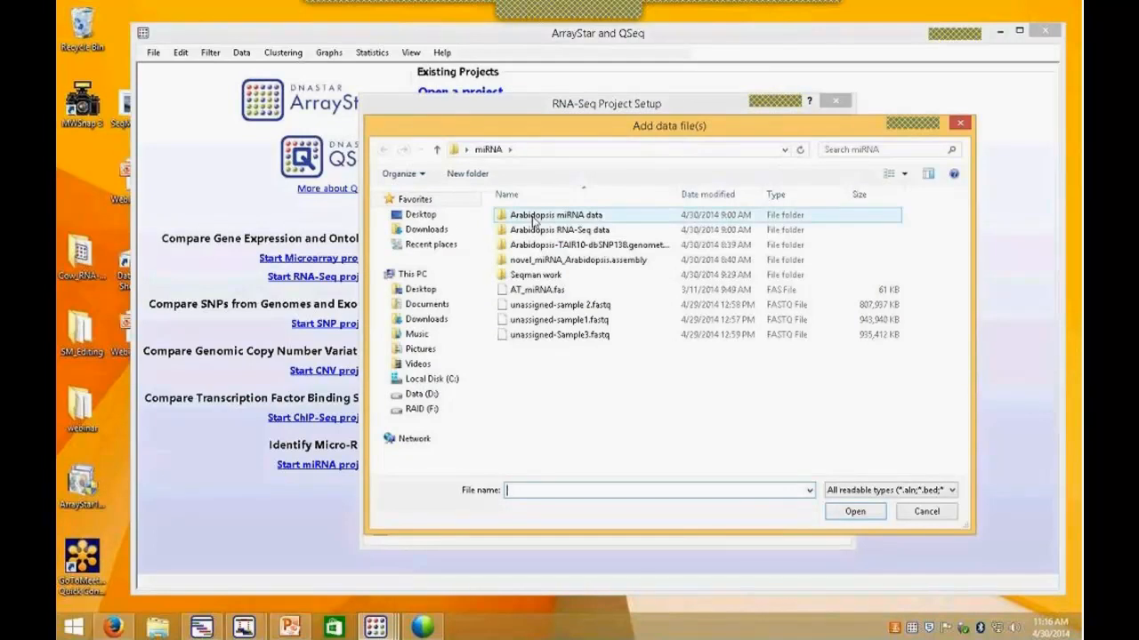
pyautogui.click(533, 217)
pyautogui.doubleClick(533, 217)
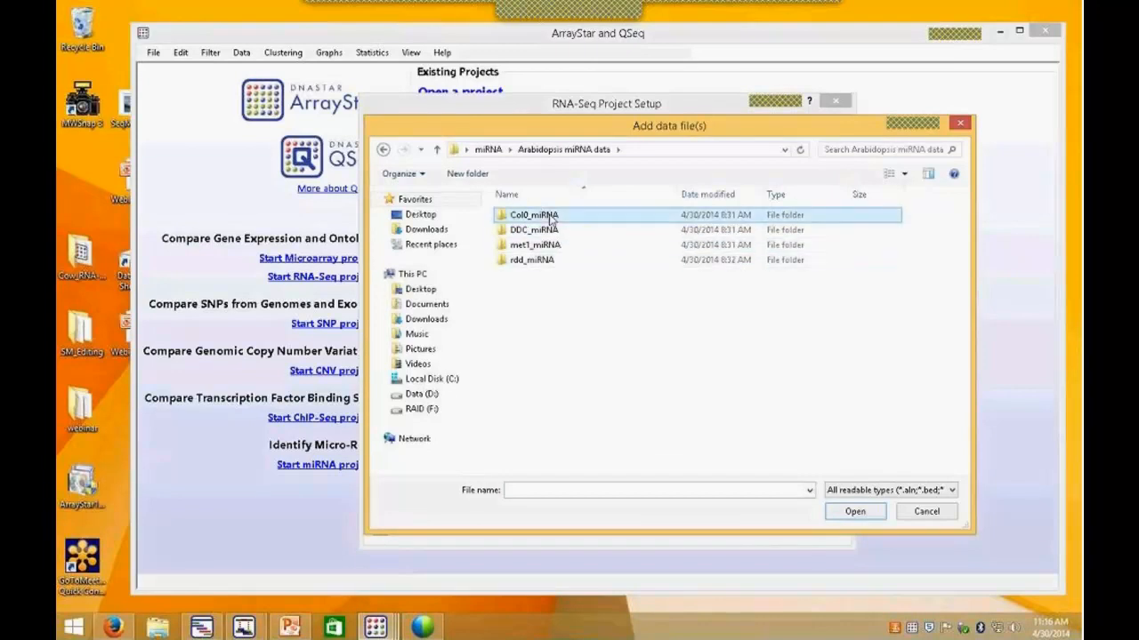
pyautogui.doubleClick(552, 217)
pyautogui.click(551, 217)
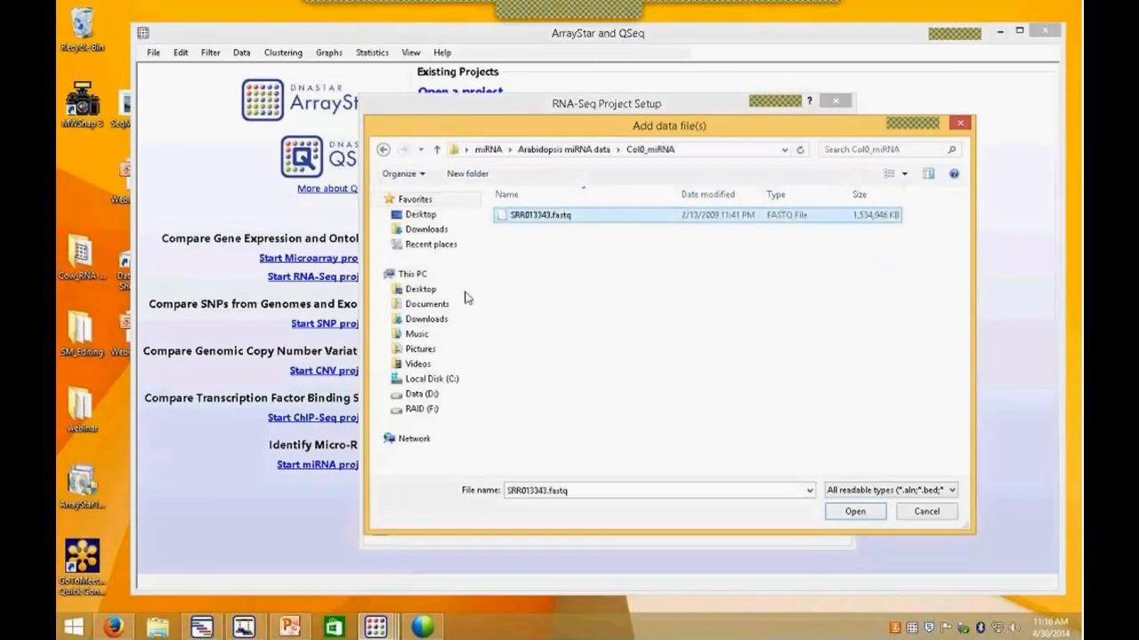
pyautogui.click(852, 512)
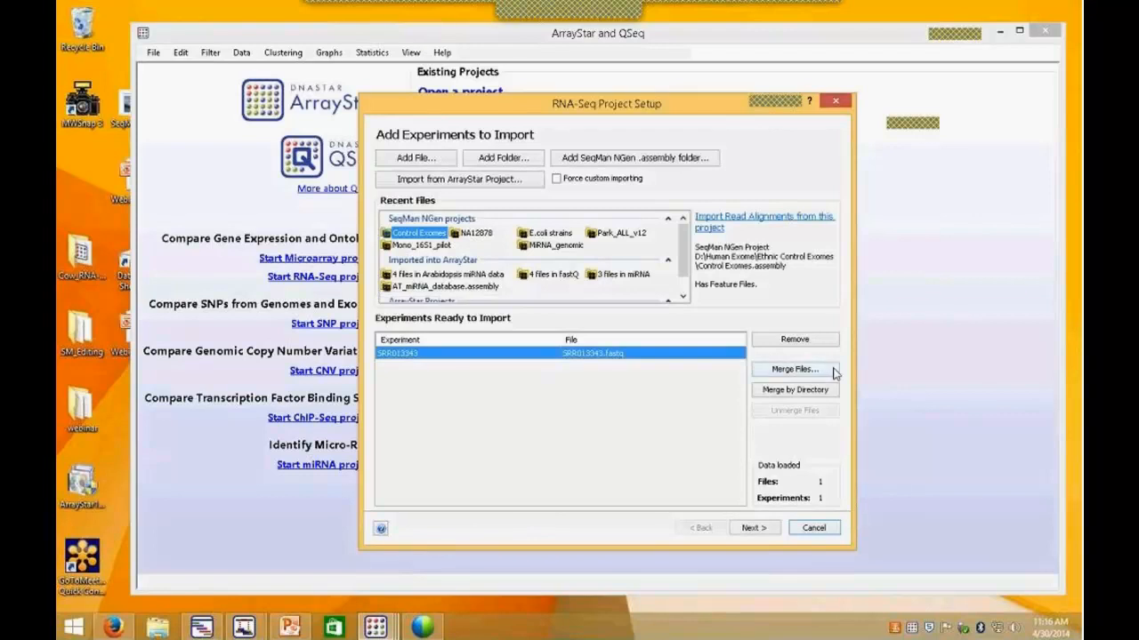
# Step: Add SRR013344.fastq from the DDC_miRNA folder to the experiments to import
pyautogui.click(418, 160)
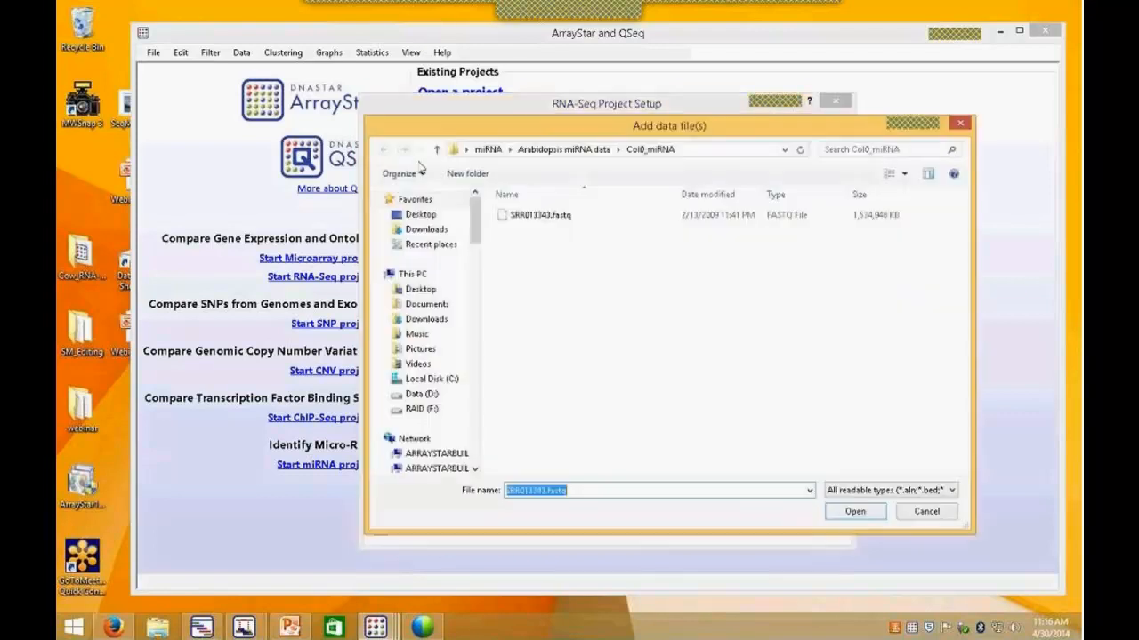
pyautogui.click(564, 150)
pyautogui.doubleClick(525, 230)
pyautogui.click(531, 217)
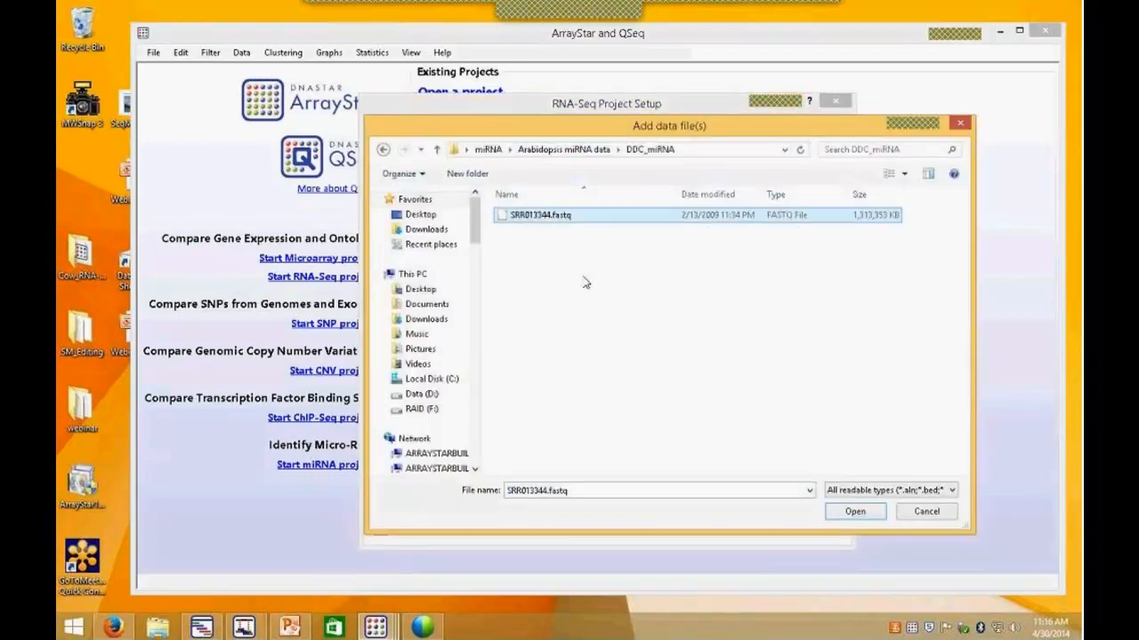
pyautogui.click(854, 511)
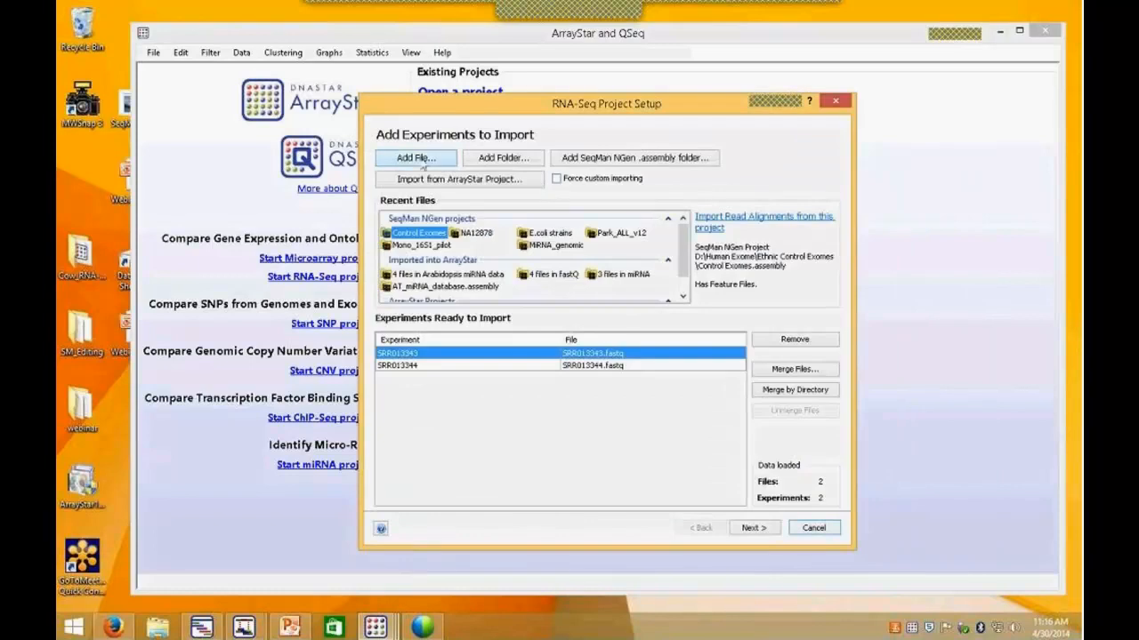
# Step: Add SRR013345.fastq from the met1_miRNA folder to the experiments to import
pyautogui.click(417, 158)
pyautogui.click(564, 150)
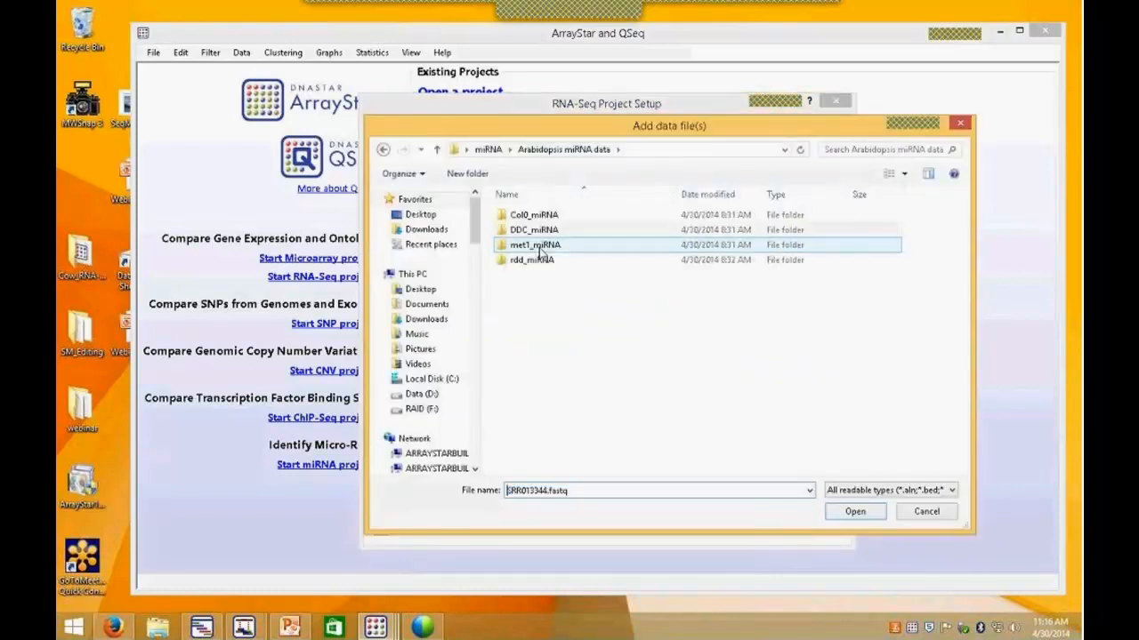
pyautogui.doubleClick(536, 246)
pyautogui.click(538, 216)
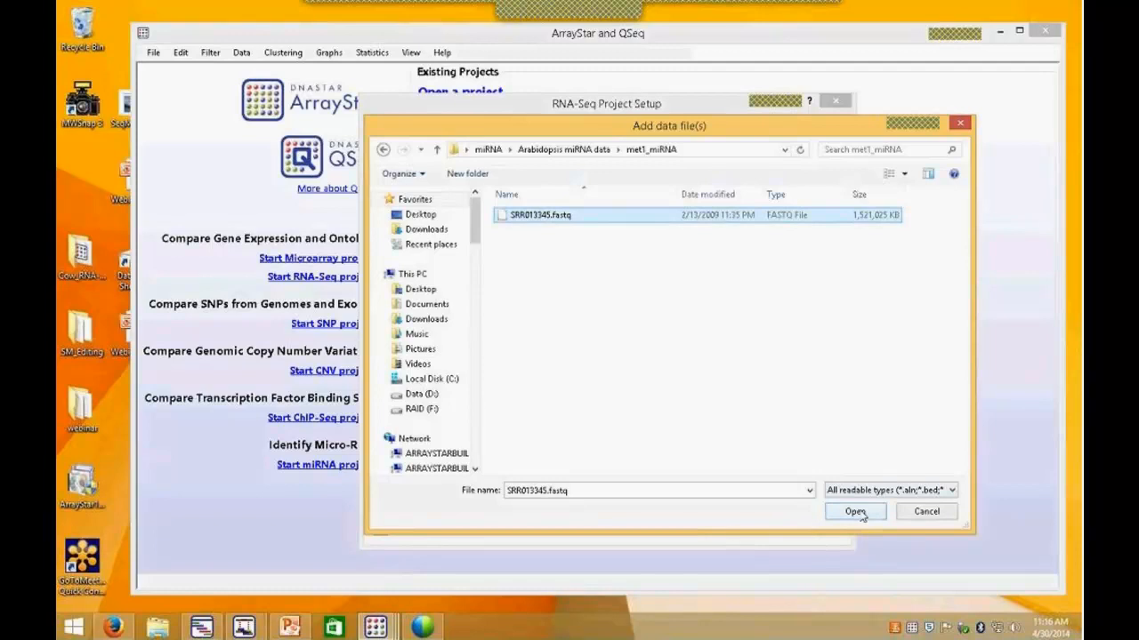
pyautogui.click(856, 512)
# Step: Add SRR013346.fastq from the rdd_miRNA folder to the experiments and proceed to the preprocessing setup
pyautogui.click(429, 160)
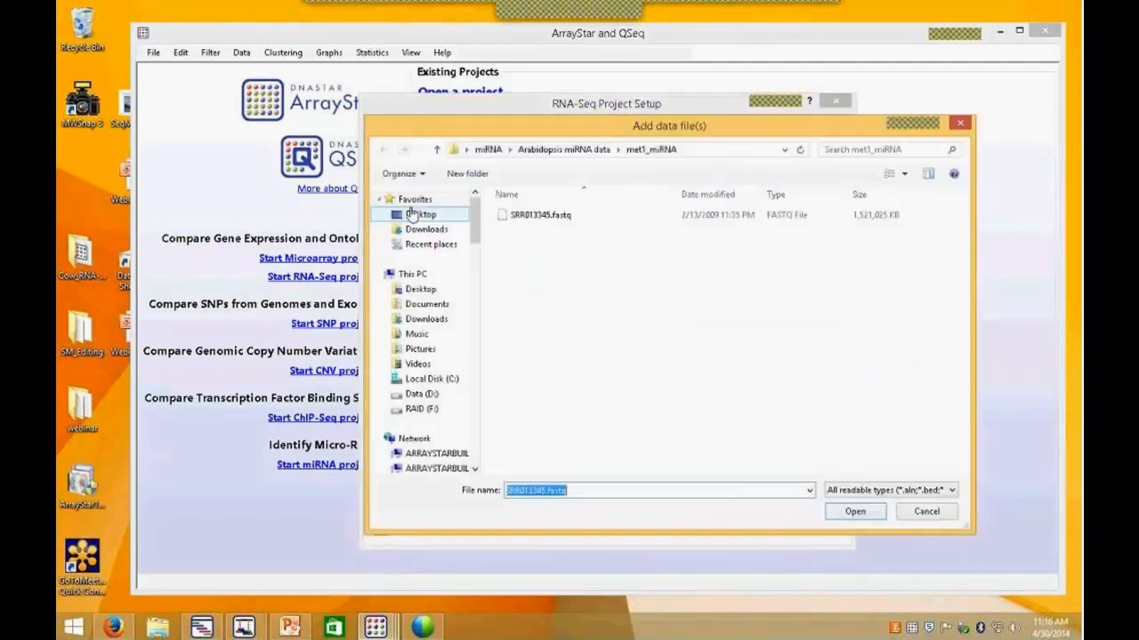
pyautogui.click(539, 149)
pyautogui.doubleClick(531, 261)
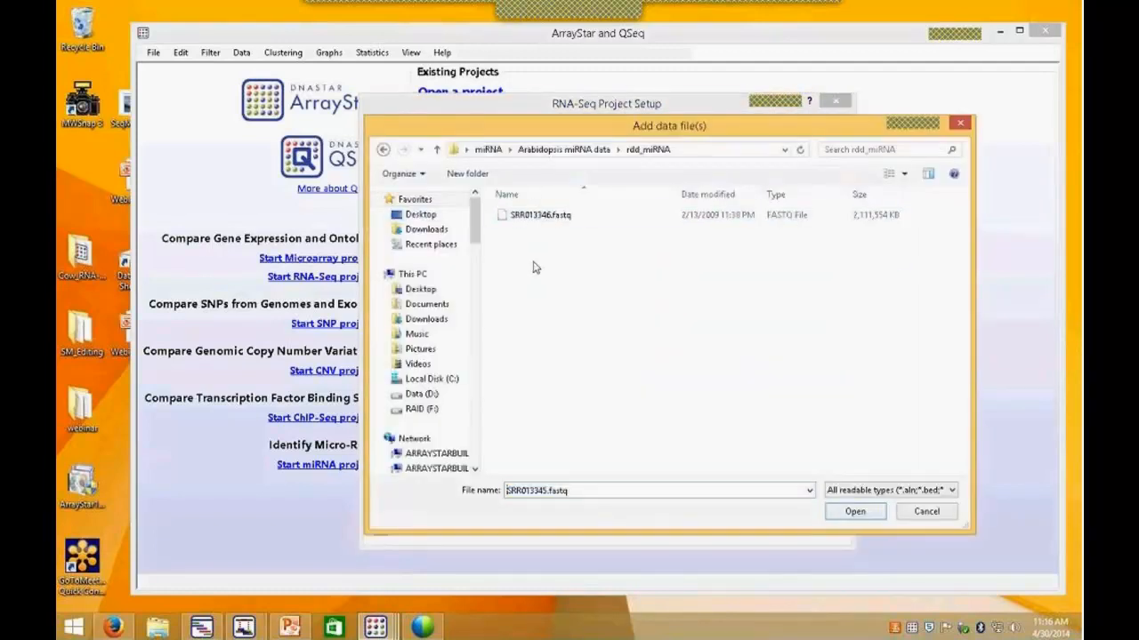
pyautogui.click(537, 216)
pyautogui.click(856, 514)
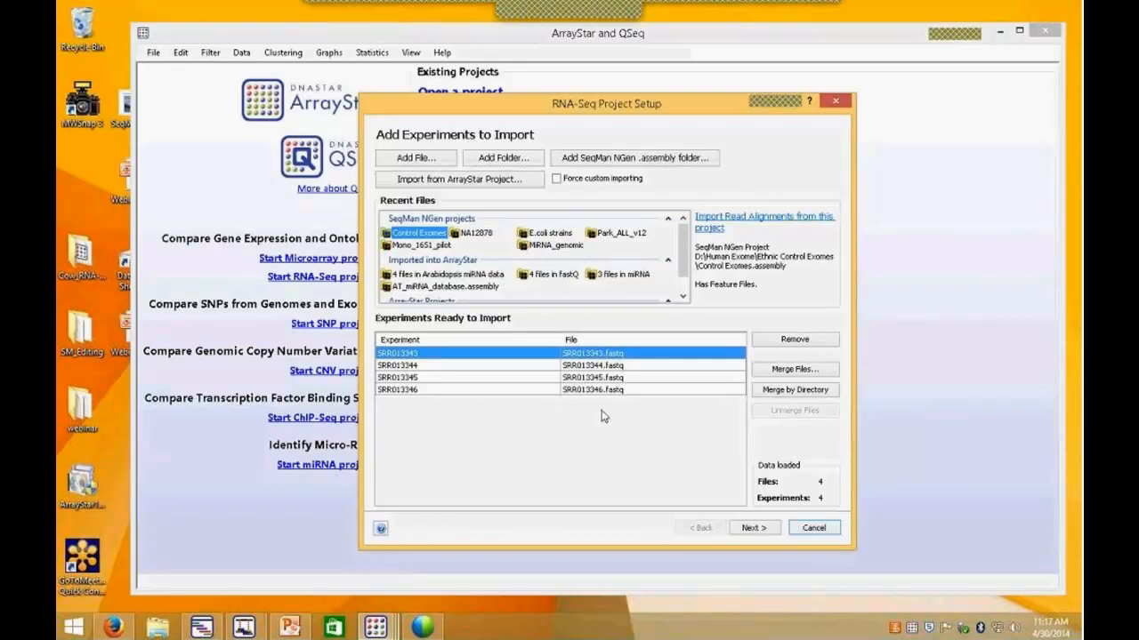
pyautogui.click(754, 530)
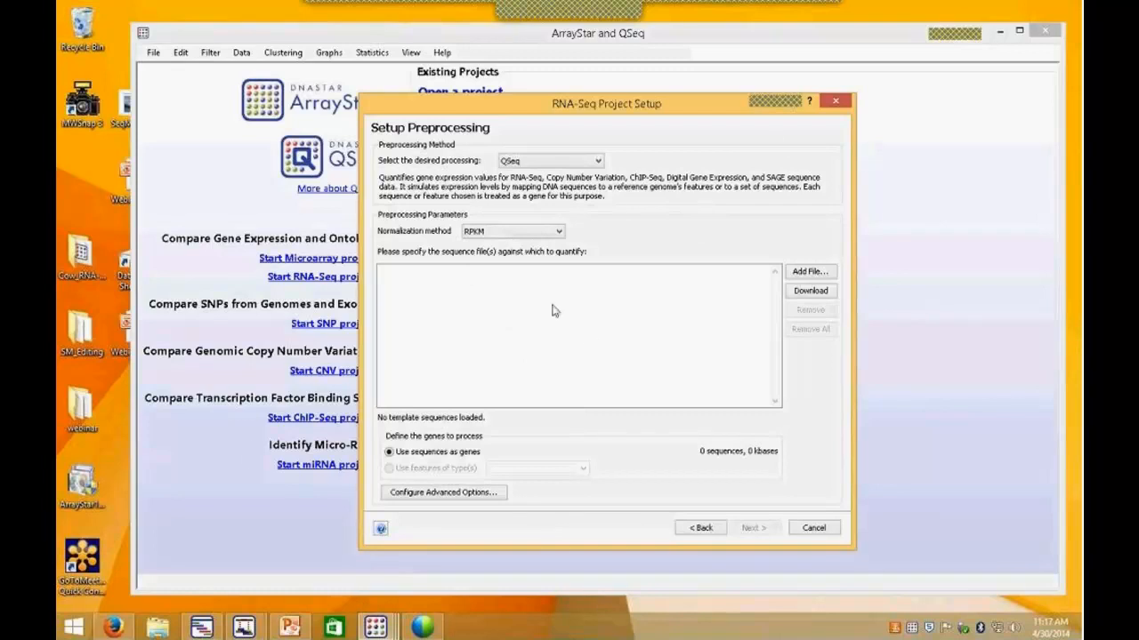
# Step: Switch to miRBase in Firefox and browse by species to open the Arabidopsis thaliana miRNA list
pyautogui.click(113, 628)
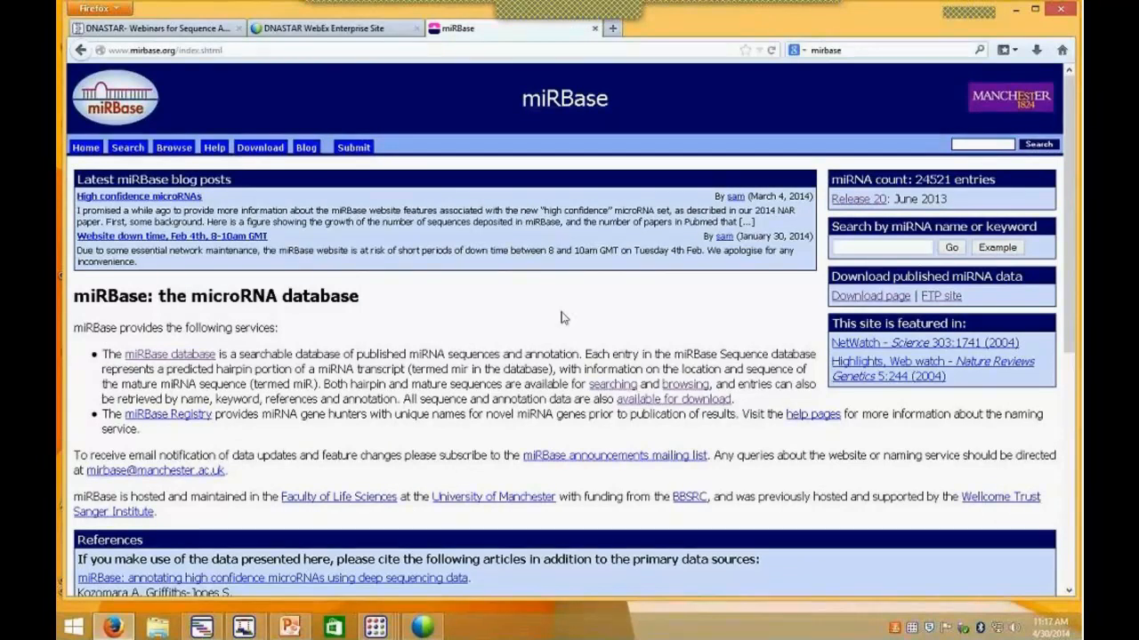
pyautogui.click(175, 148)
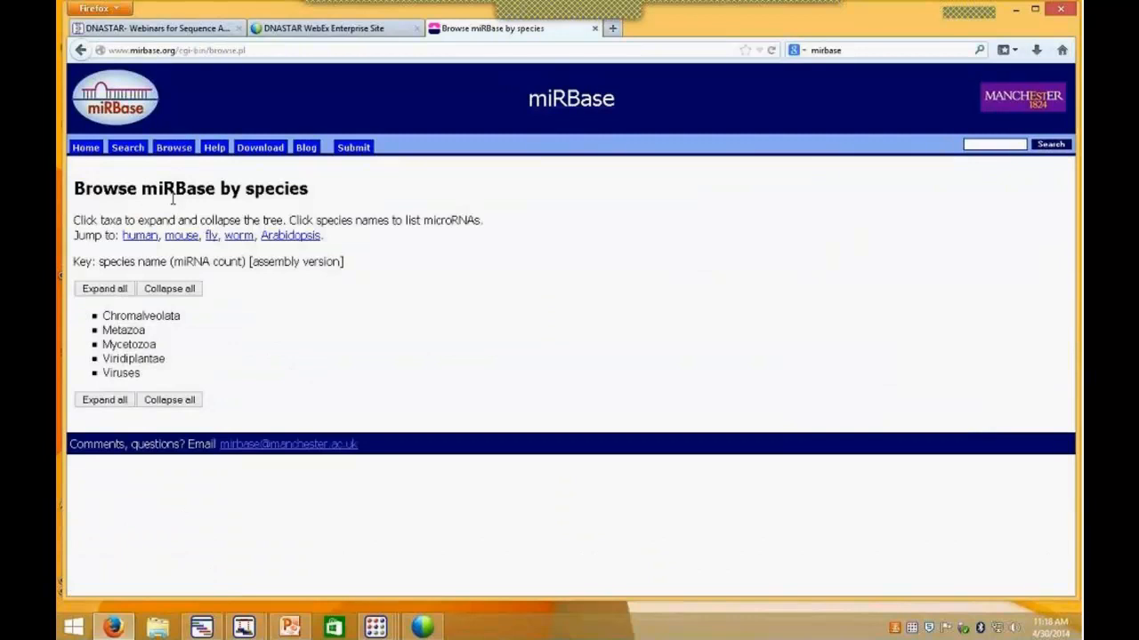
pyautogui.click(287, 236)
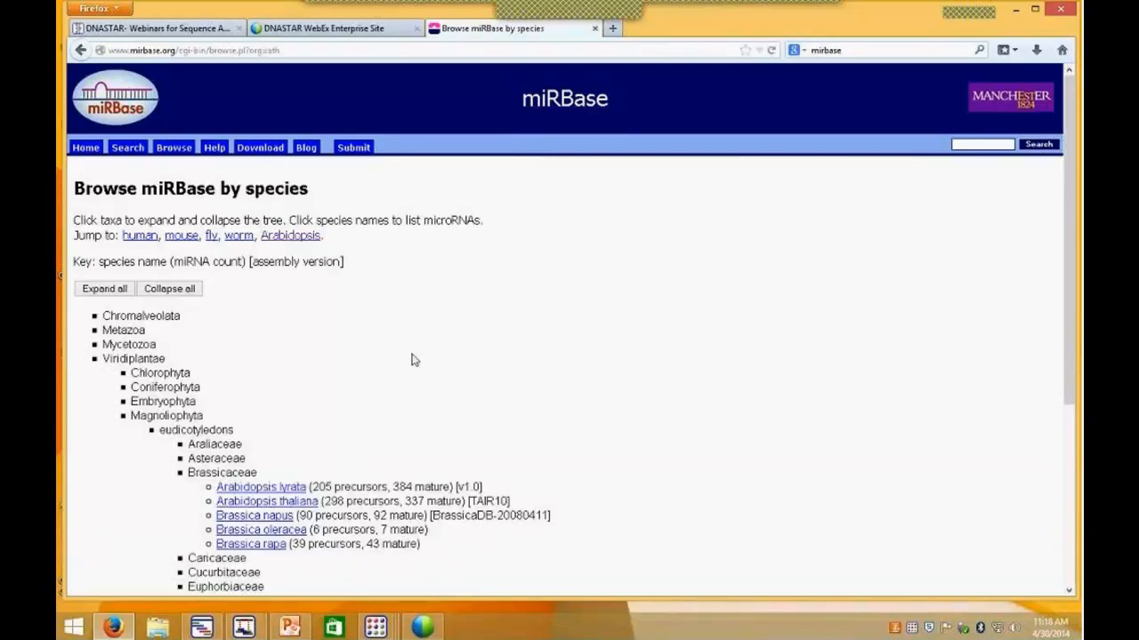
pyautogui.scroll(-3, 414, 358)
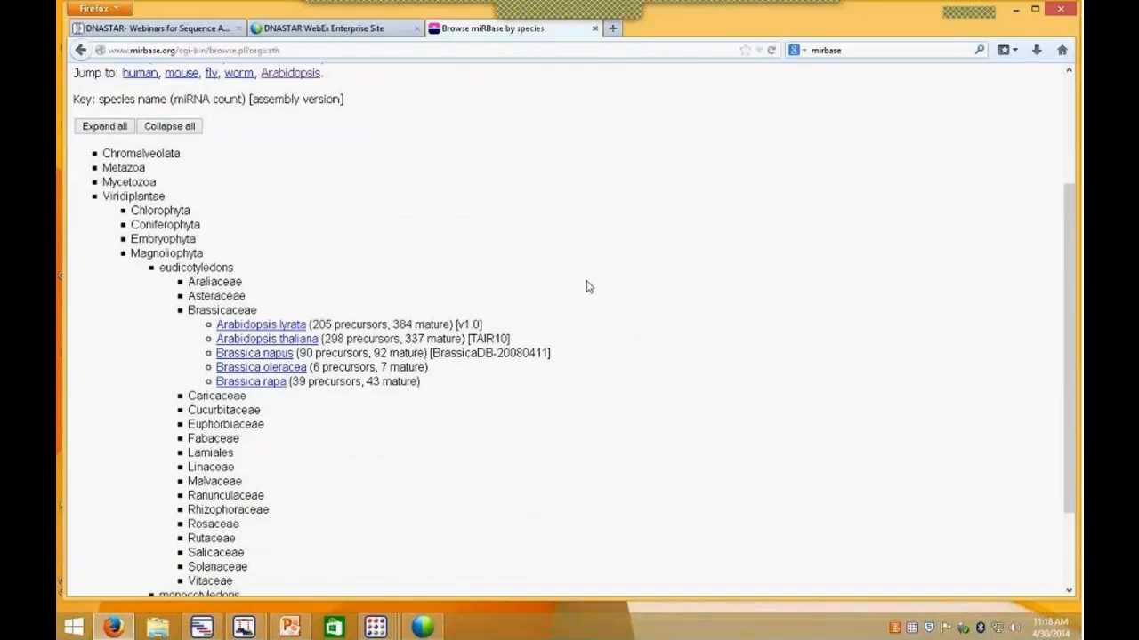
pyautogui.click(292, 341)
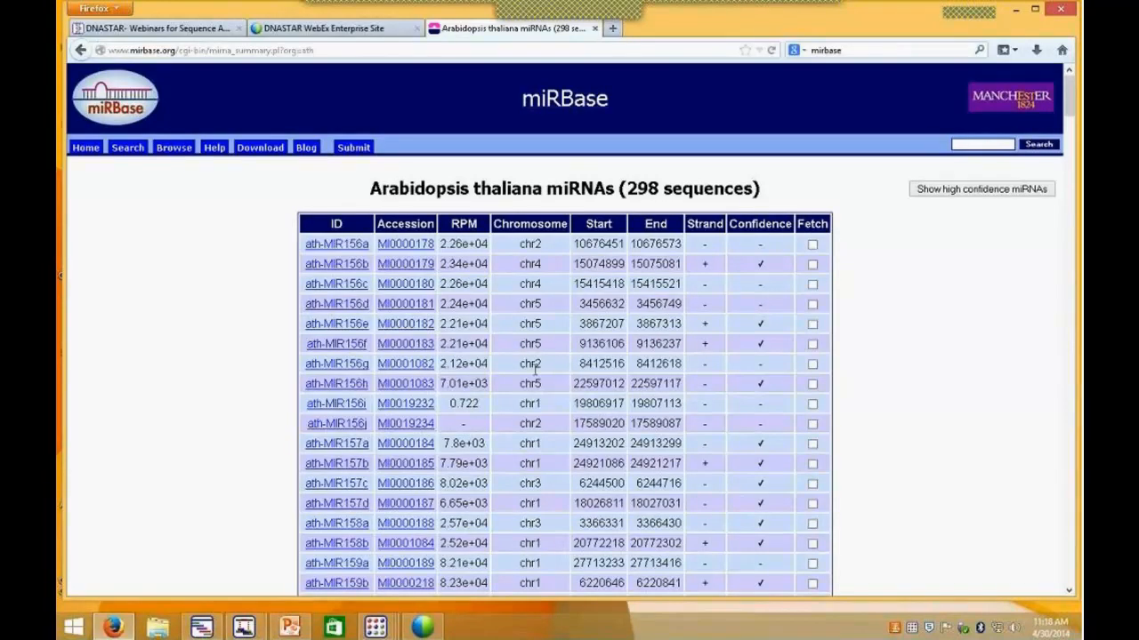
# Step: Examine the Arabidopsis thaliana miRNA table and its sequence fetching options, and return to the ArrayStar project setup
pyautogui.scroll(-3, 538, 361)
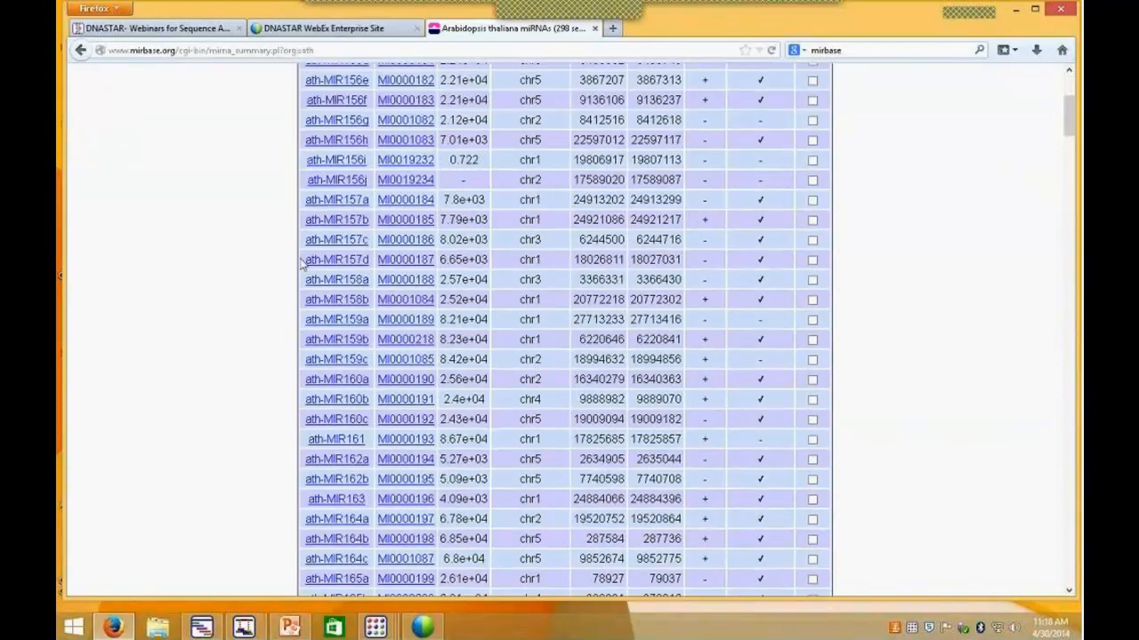
pyautogui.moveTo(1070, 124); pyautogui.dragTo(1072, 105)
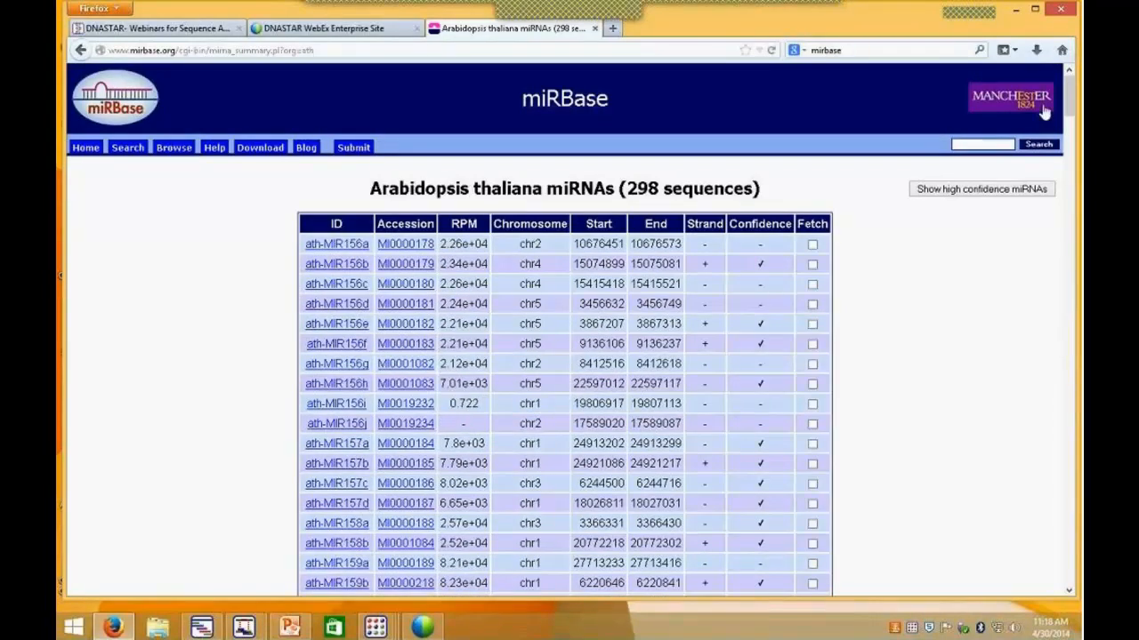
pyautogui.moveTo(1070, 98); pyautogui.dragTo(1059, 580)
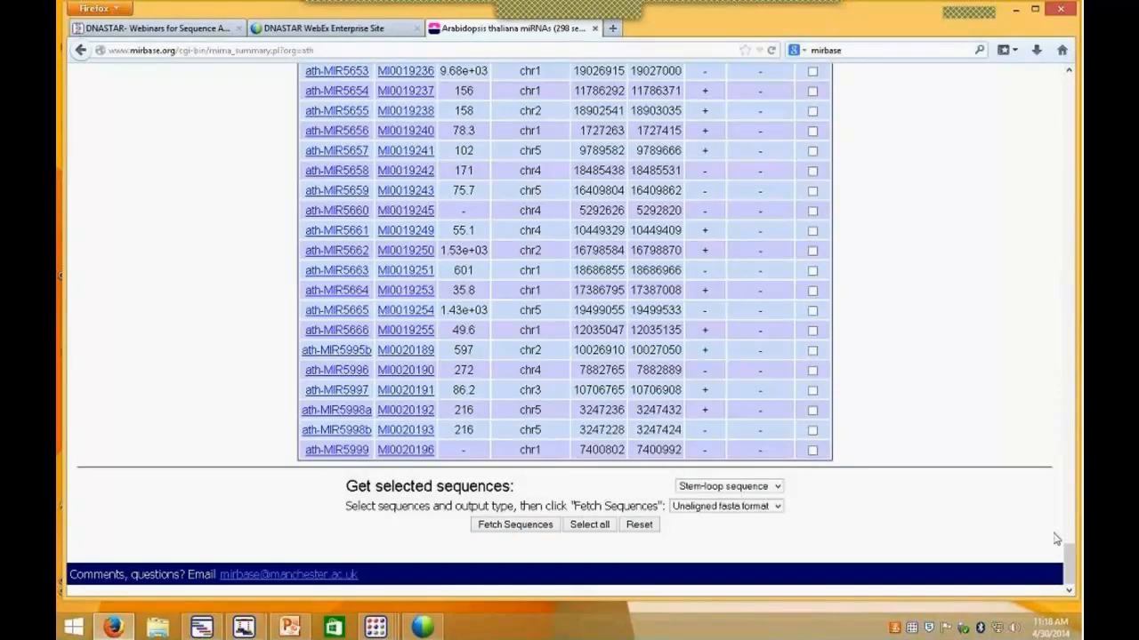
pyautogui.moveTo(1067, 563); pyautogui.dragTo(1067, 75)
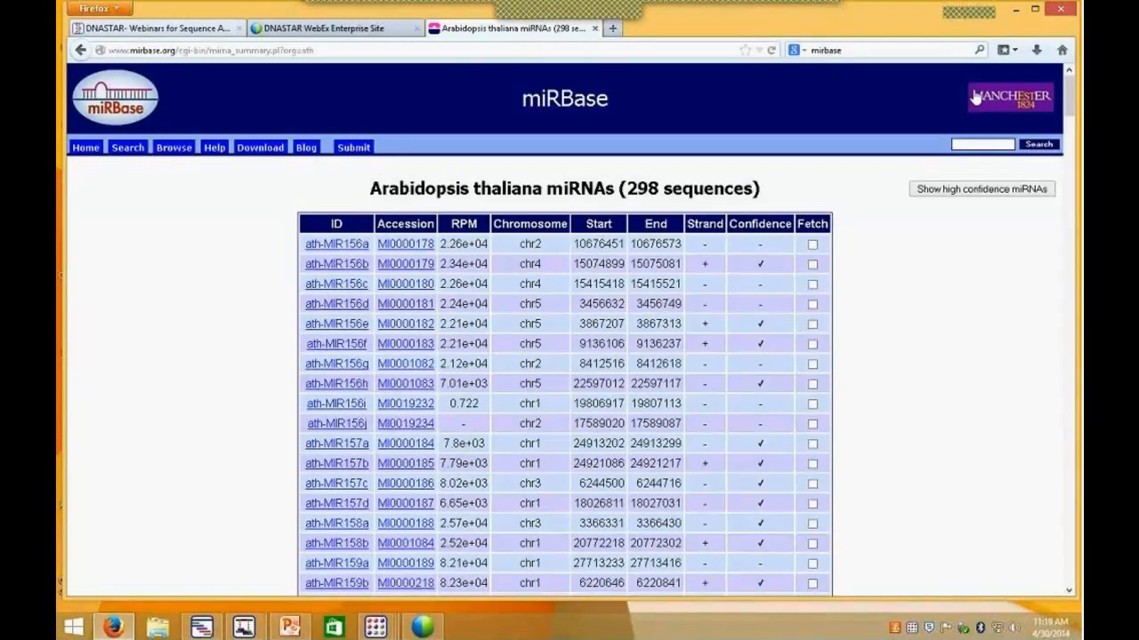
pyautogui.click(1015, 9)
# Step: Preview AT_miRNA.fas from the miRNA folder in Universal Viewer and load it as the template sequence file to quantify against
pyautogui.click(796, 276)
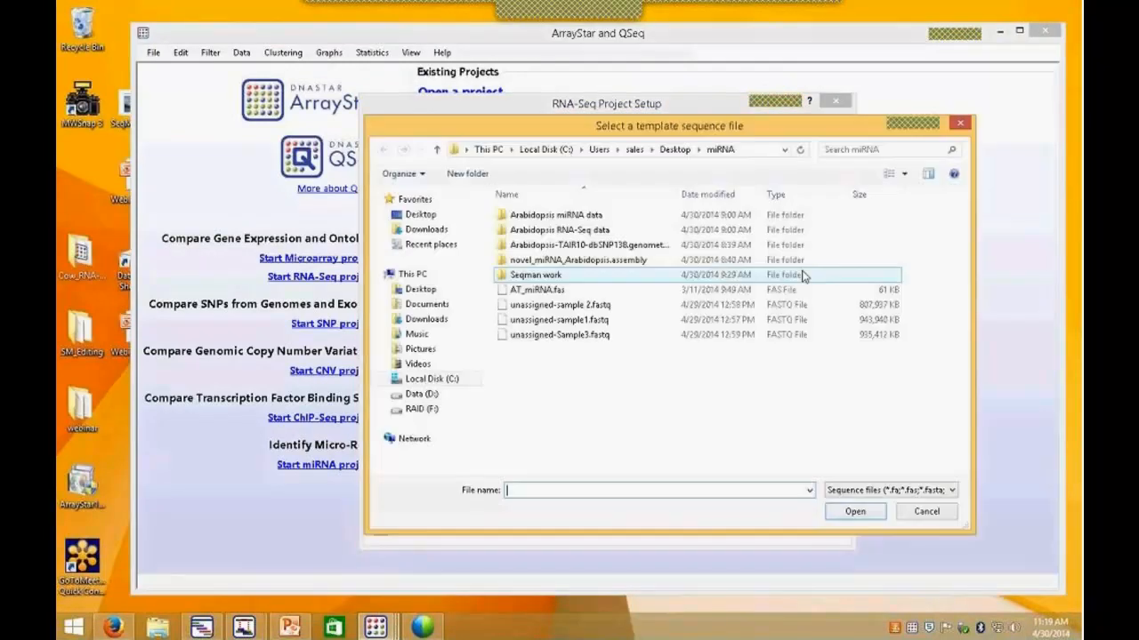
pyautogui.click(550, 290)
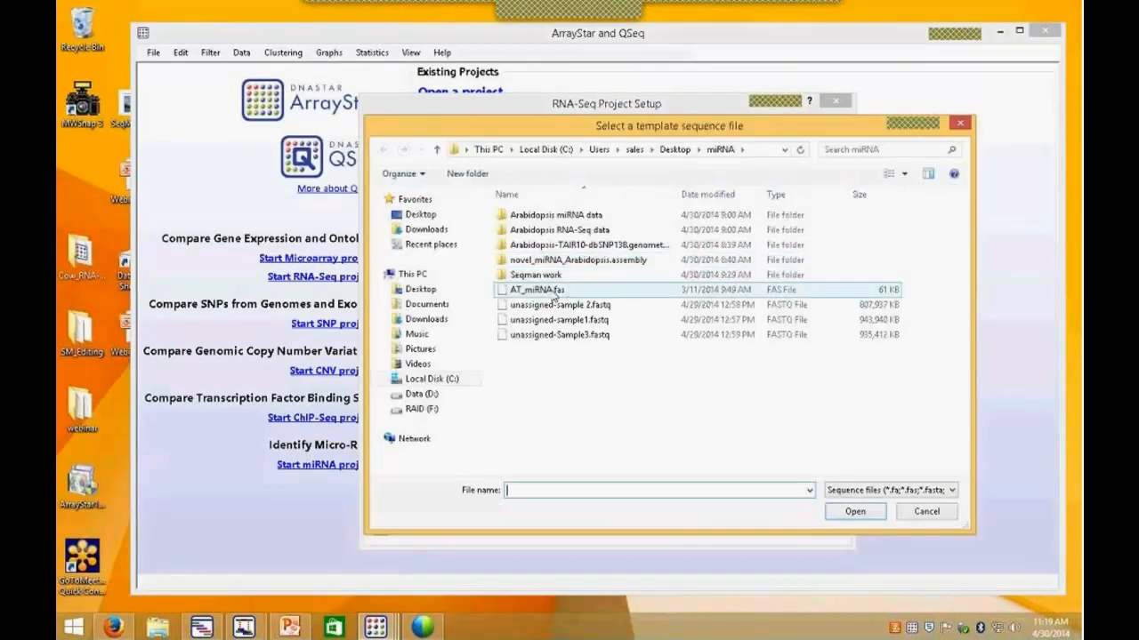
pyautogui.rightClick(549, 293)
pyautogui.click(605, 334)
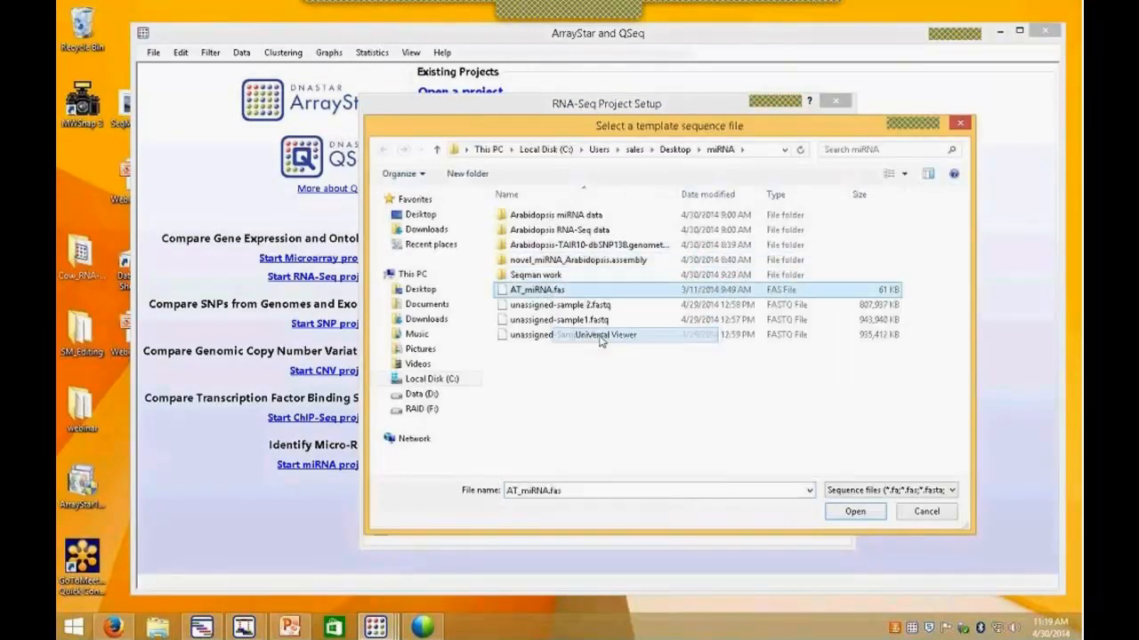
pyautogui.click(524, 414)
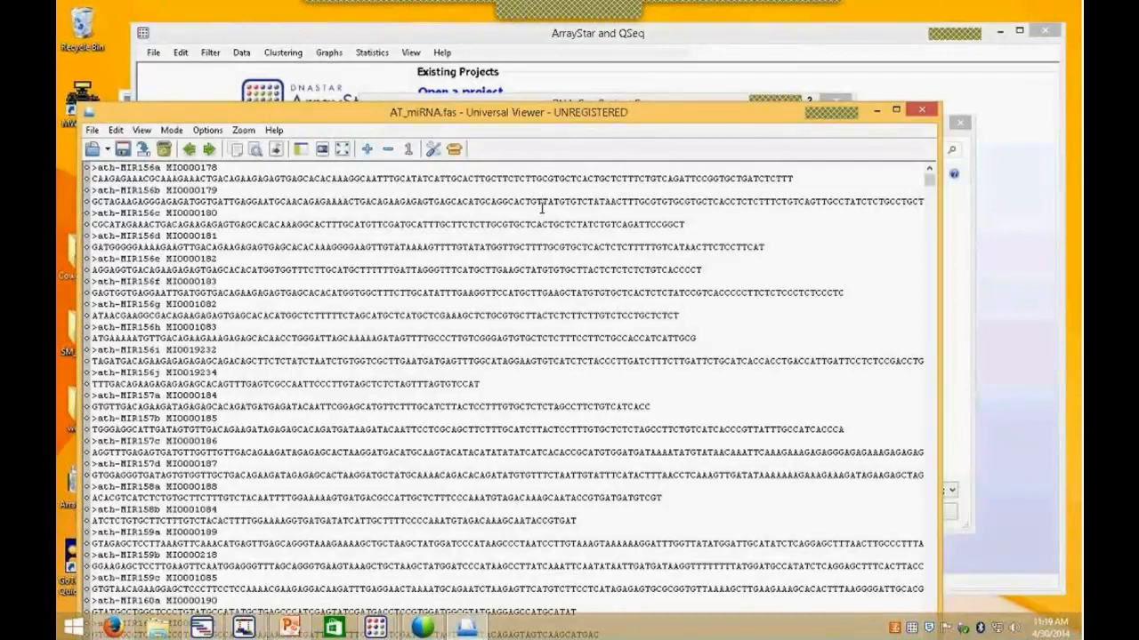
pyautogui.click(876, 110)
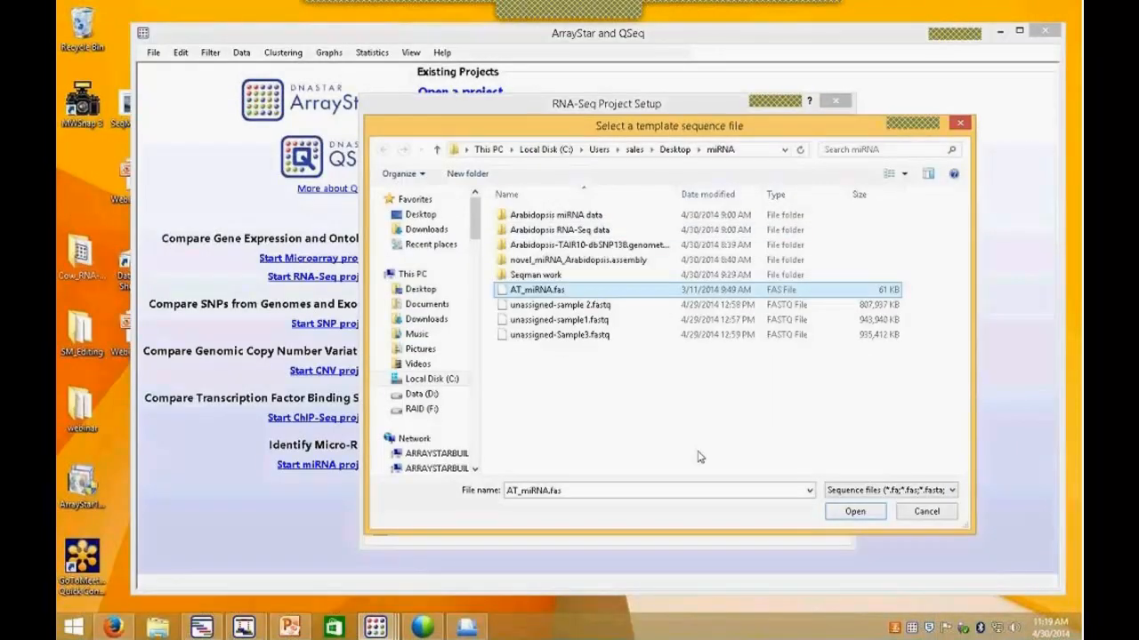
pyautogui.click(854, 513)
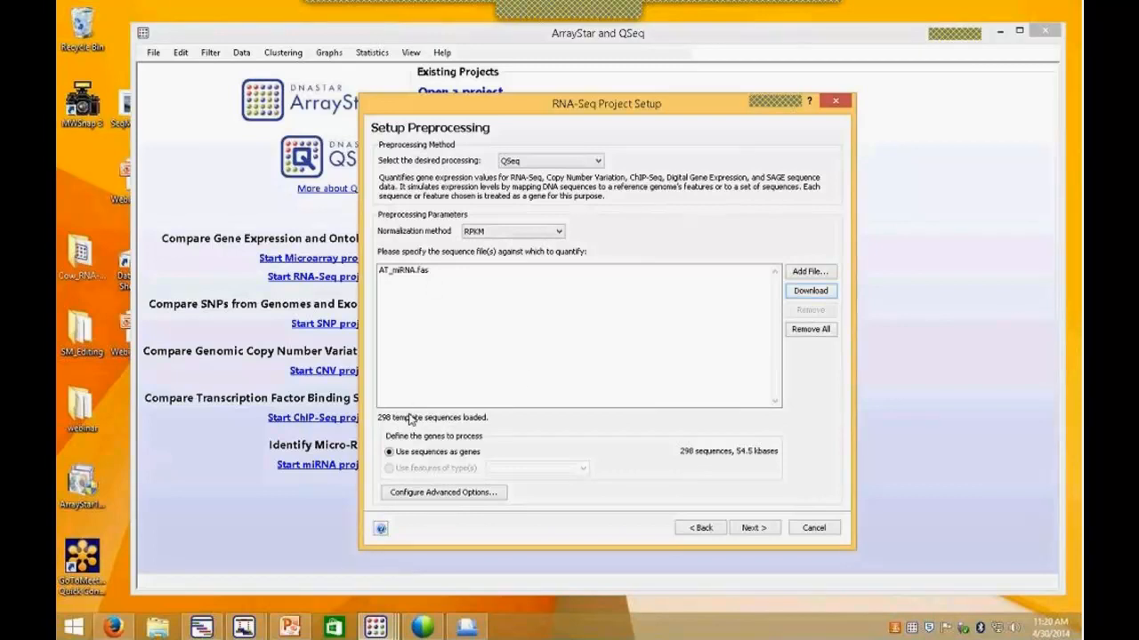
# Step: Configure the advanced QSeq options to create a FASTQ file of unassigned sequences for each sample in the desktop miRNA folder
pyautogui.click(444, 494)
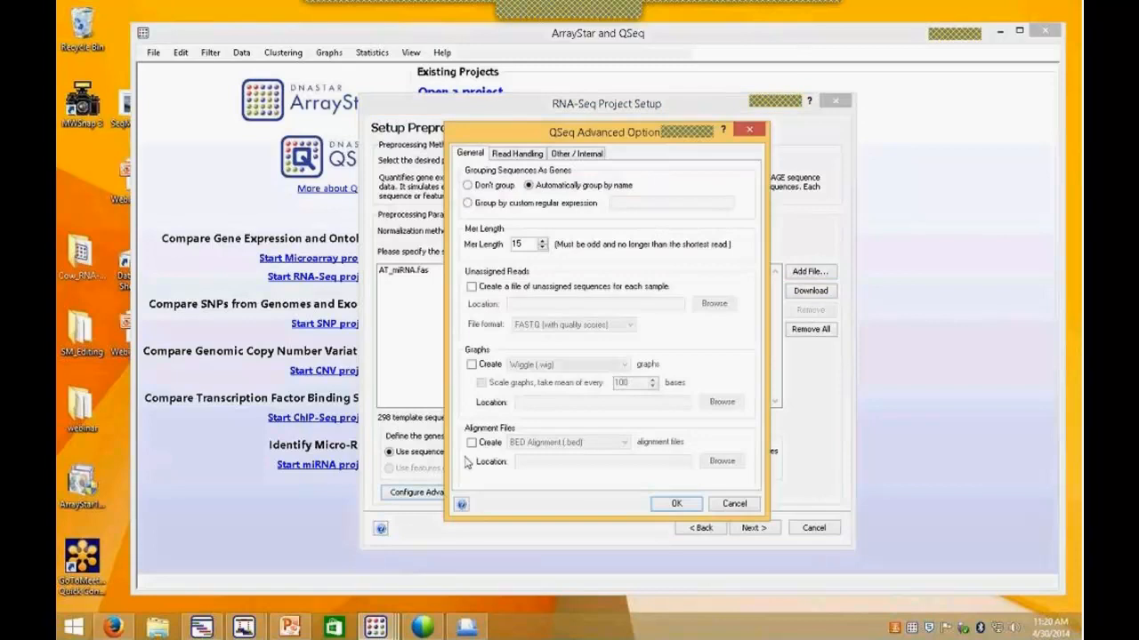
pyautogui.moveTo(523, 135); pyautogui.dragTo(565, 130)
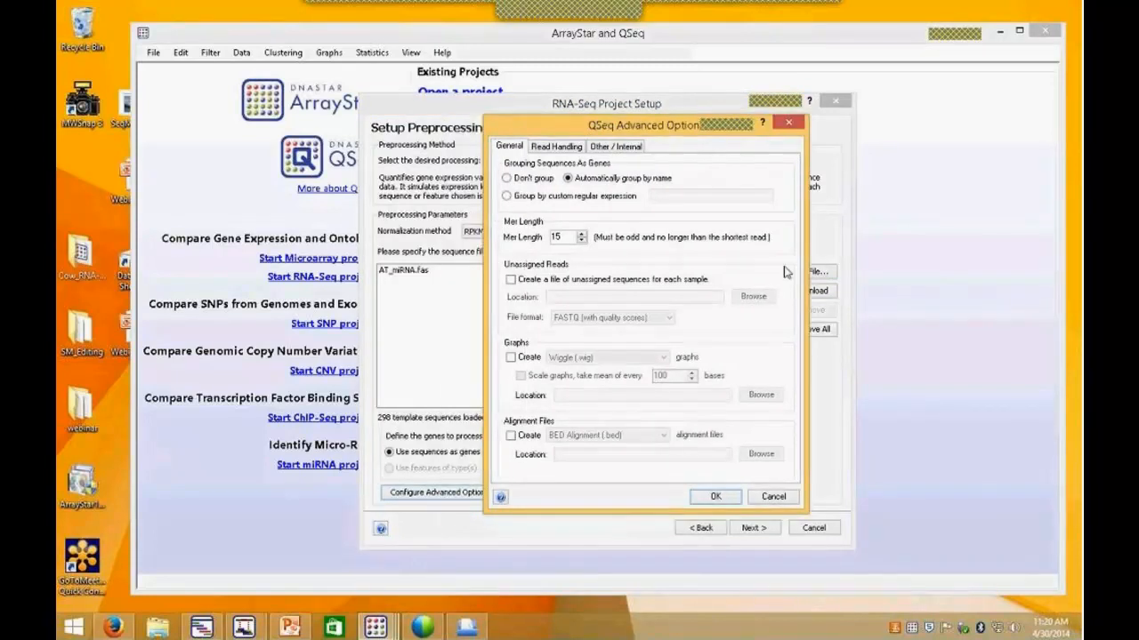
pyautogui.click(510, 279)
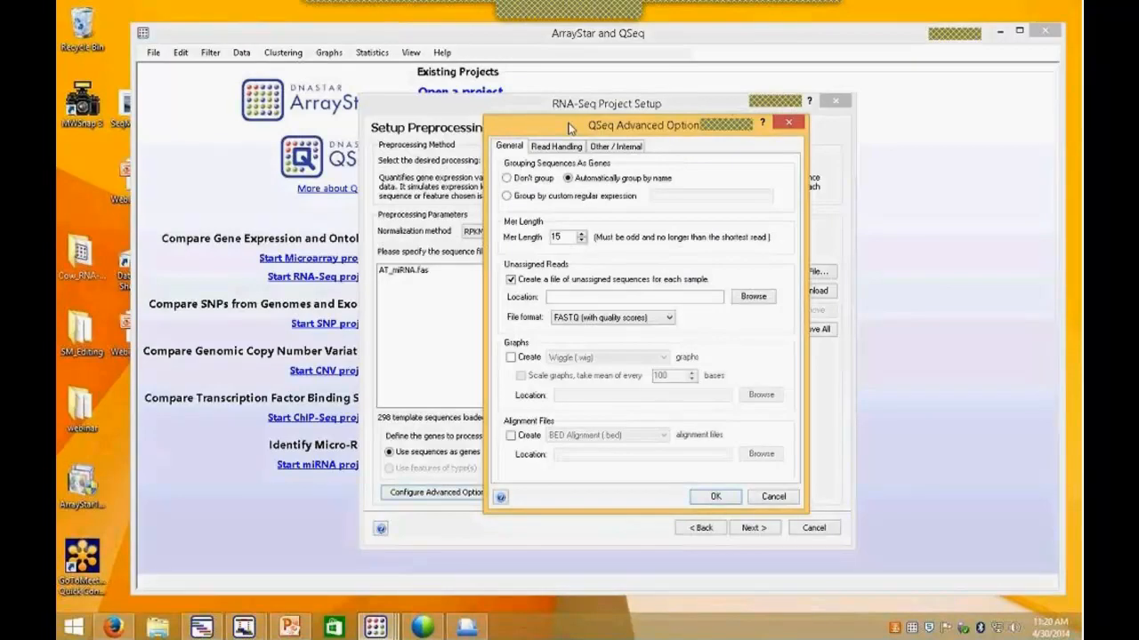
pyautogui.moveTo(569, 129); pyautogui.dragTo(723, 189)
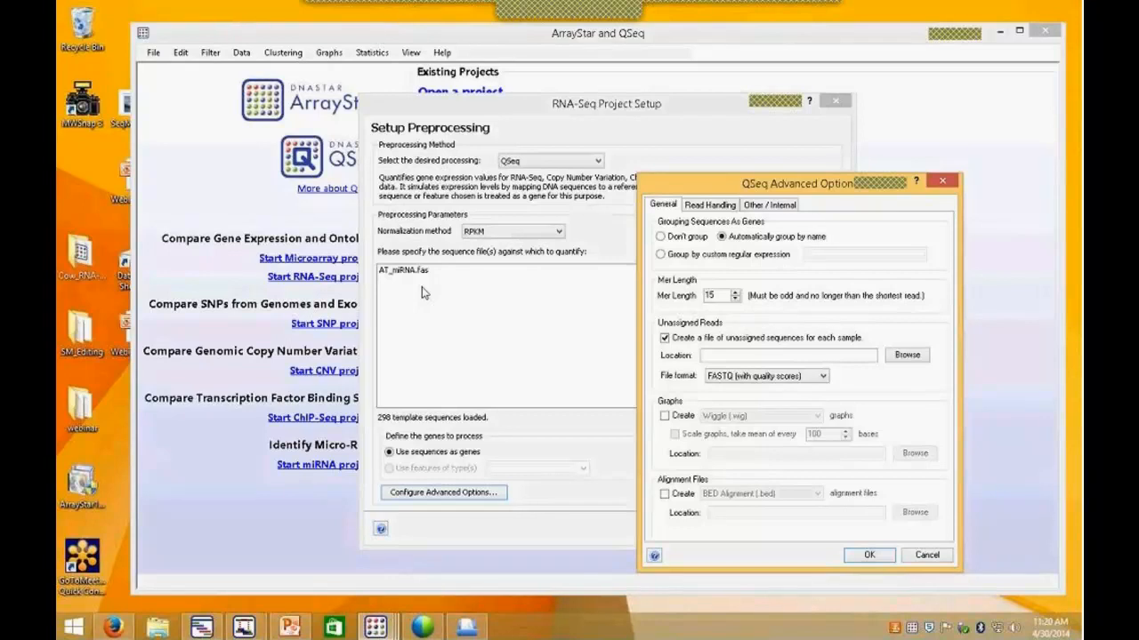
pyautogui.click(903, 359)
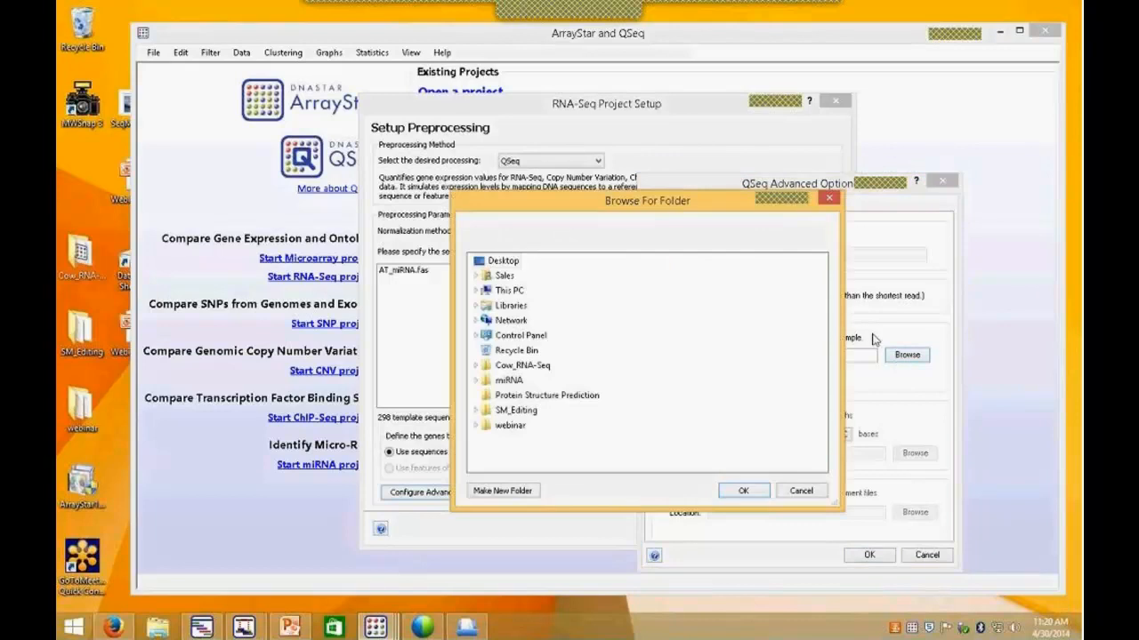
pyautogui.click(525, 380)
pyautogui.click(740, 492)
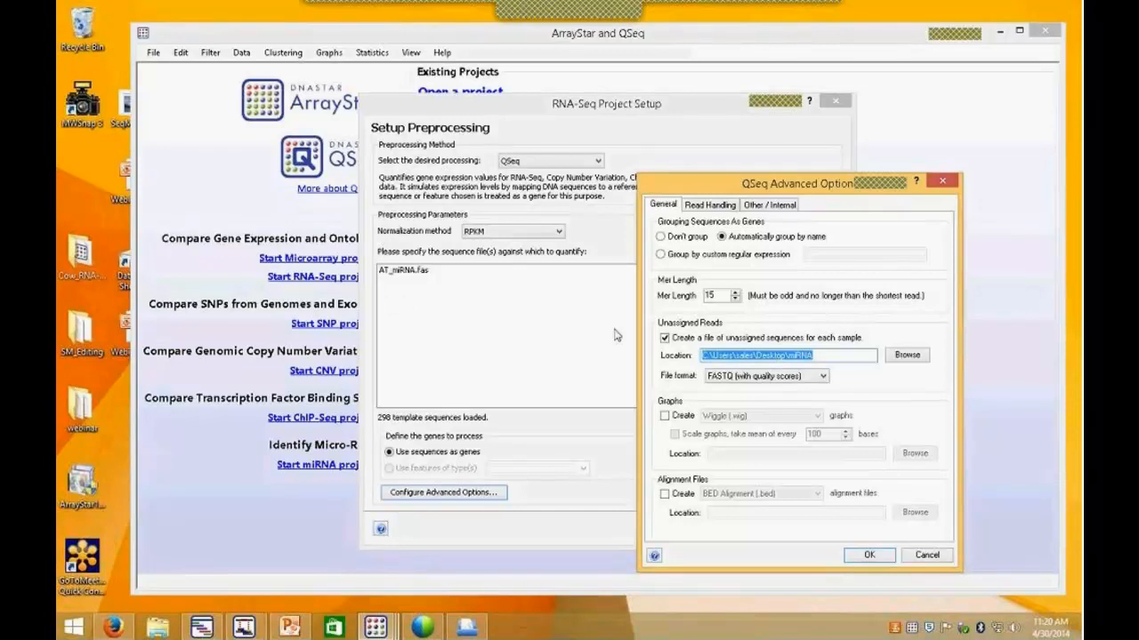
pyautogui.click(867, 555)
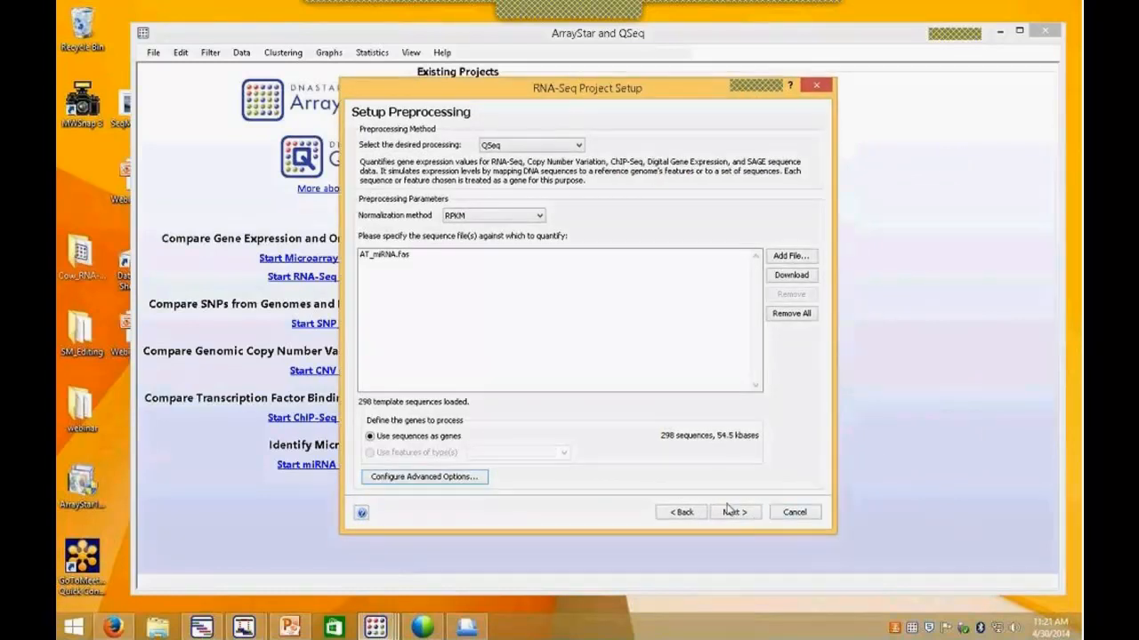
# Step: Start preprocessing the four experiments, cancel the run and close the ArrayStar start window
pyautogui.click(735, 518)
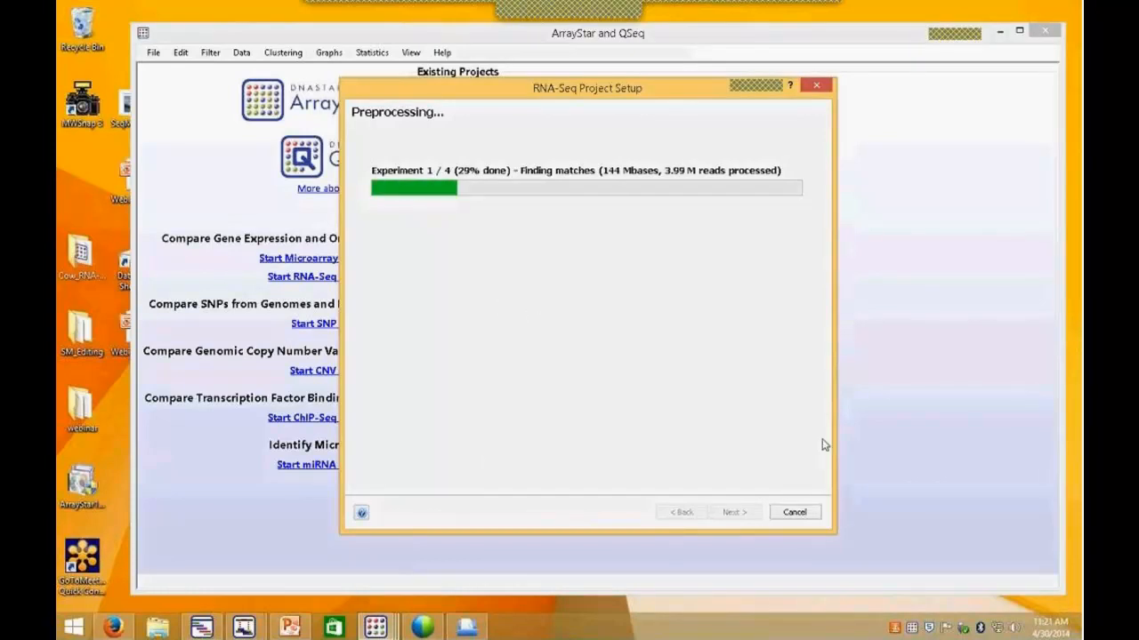
pyautogui.click(796, 514)
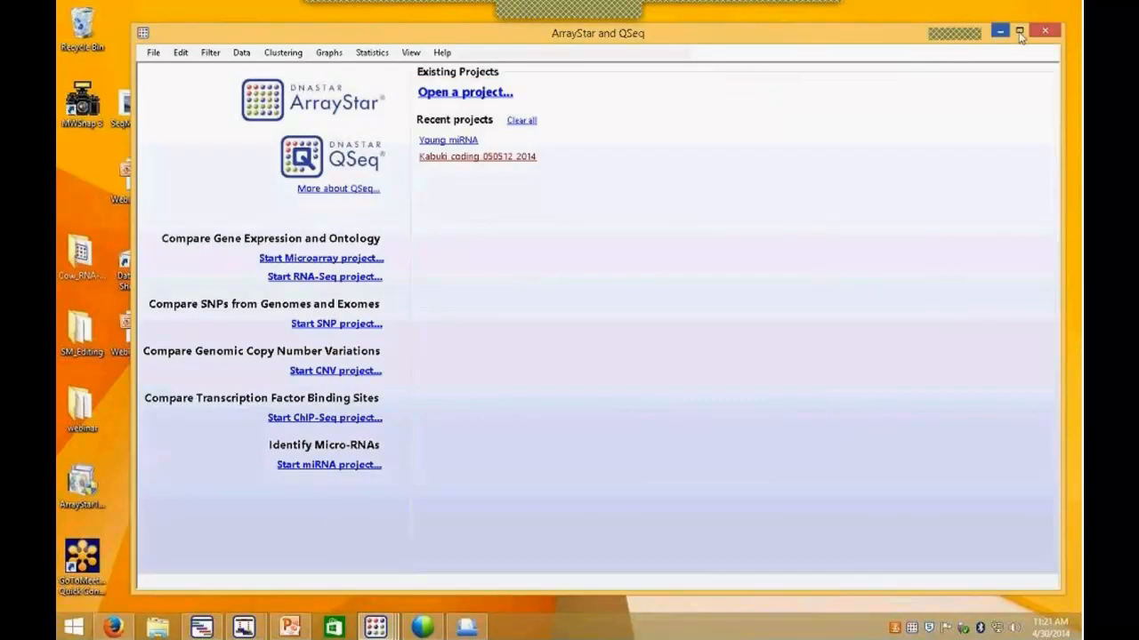
pyautogui.click(1047, 34)
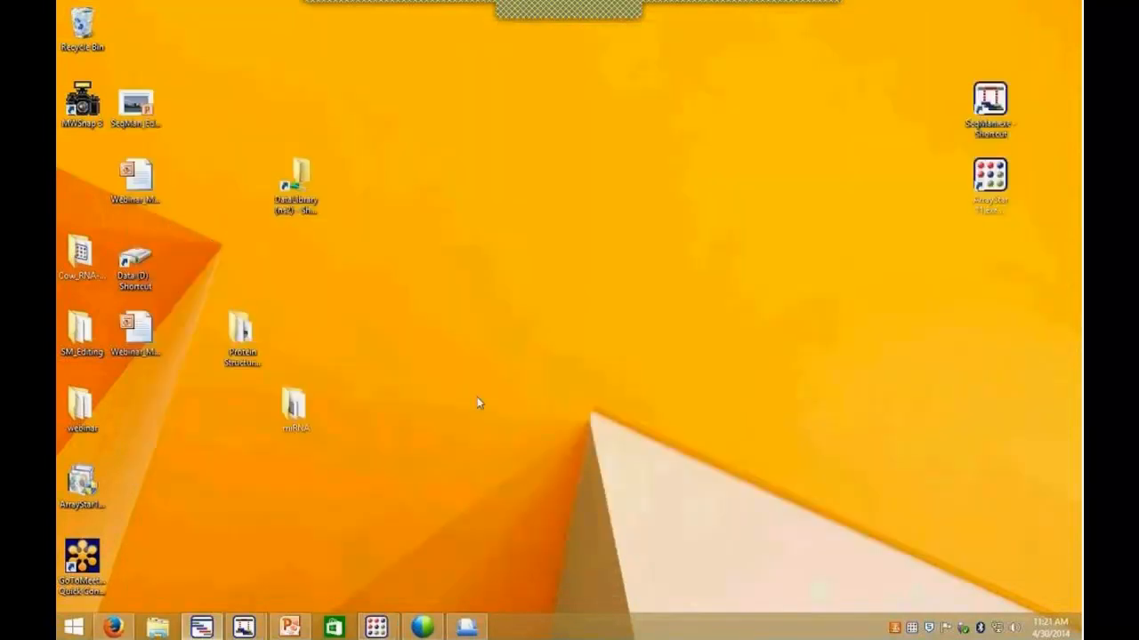
# Step: Switch to the Arabidopsis_miRNA_quantification project and view the actions available for the Col0_miRNA experiment, including renaming
pyautogui.moveTo(379, 629)
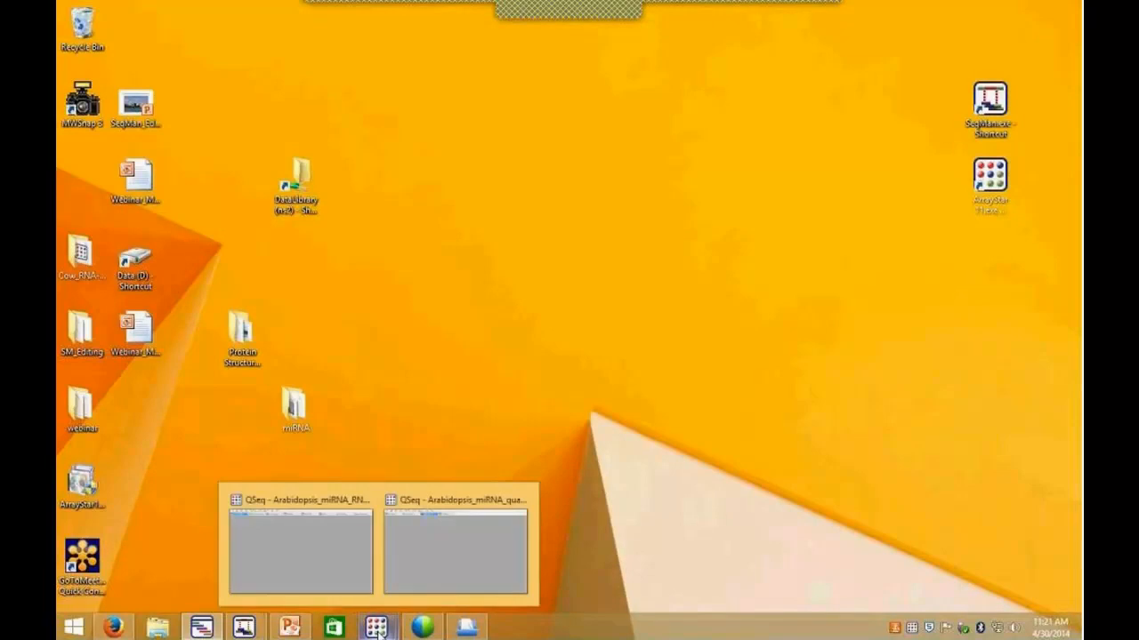
pyautogui.click(460, 542)
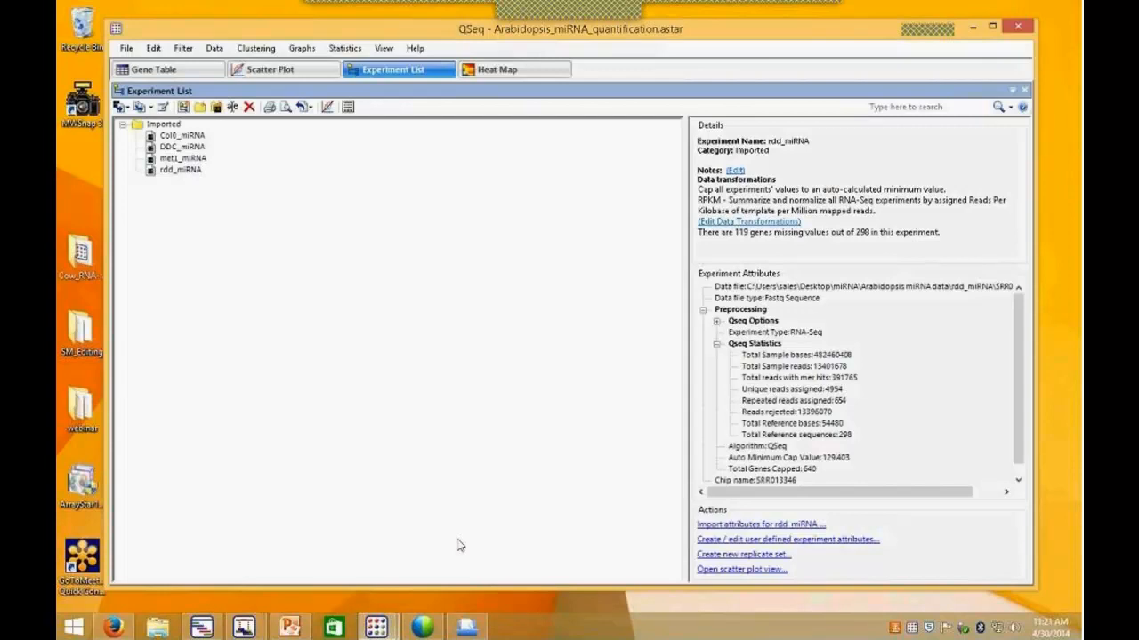
pyautogui.click(167, 136)
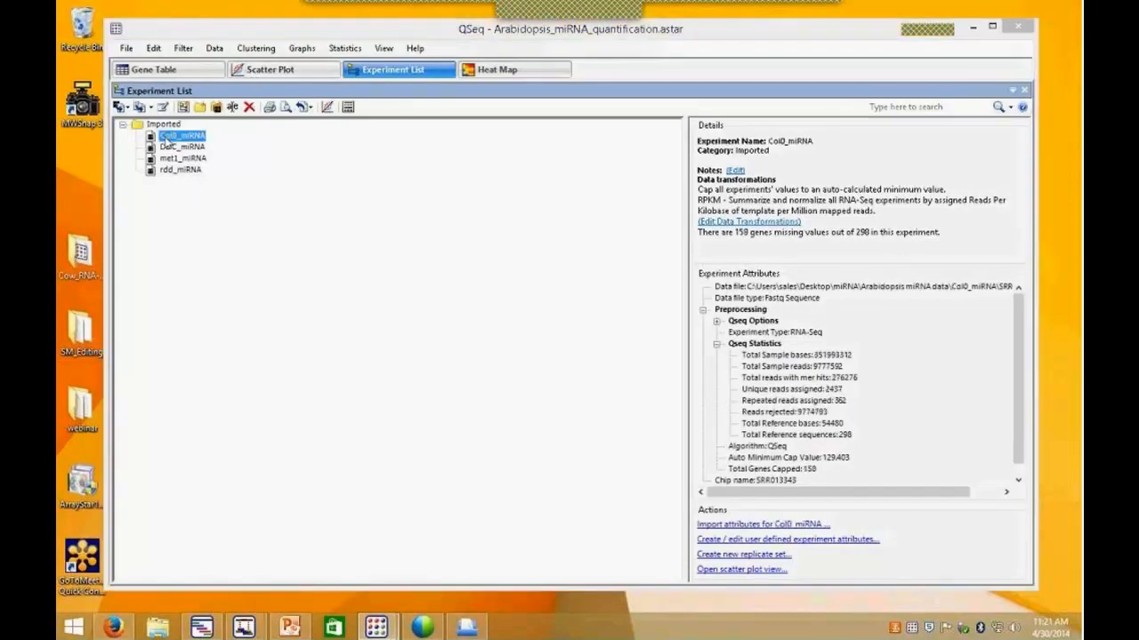
pyautogui.rightClick(166, 136)
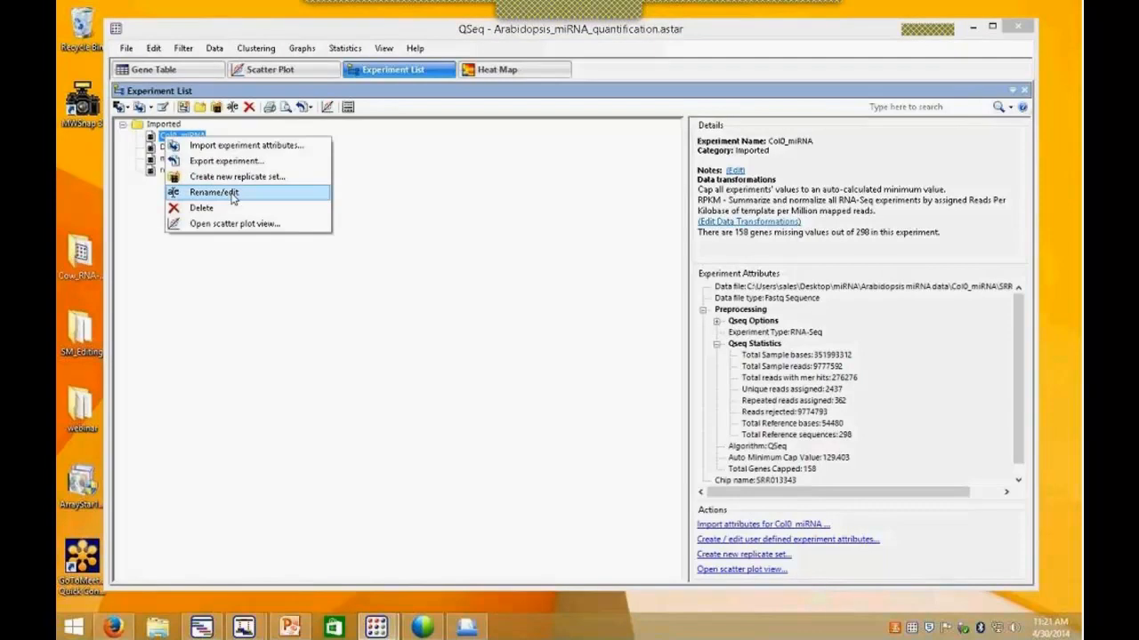
pyautogui.click(219, 300)
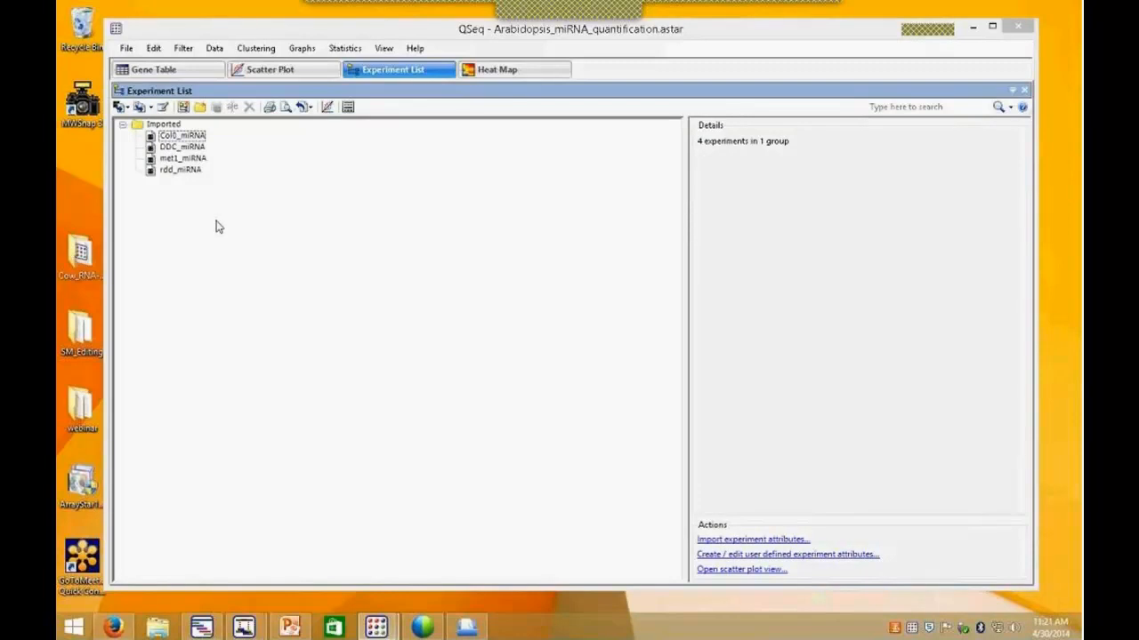
# Step: Examine the Col0_miRNA experiment's missing gene values and its QSeq statistics for sample reads and unique reads assigned
pyautogui.click(182, 139)
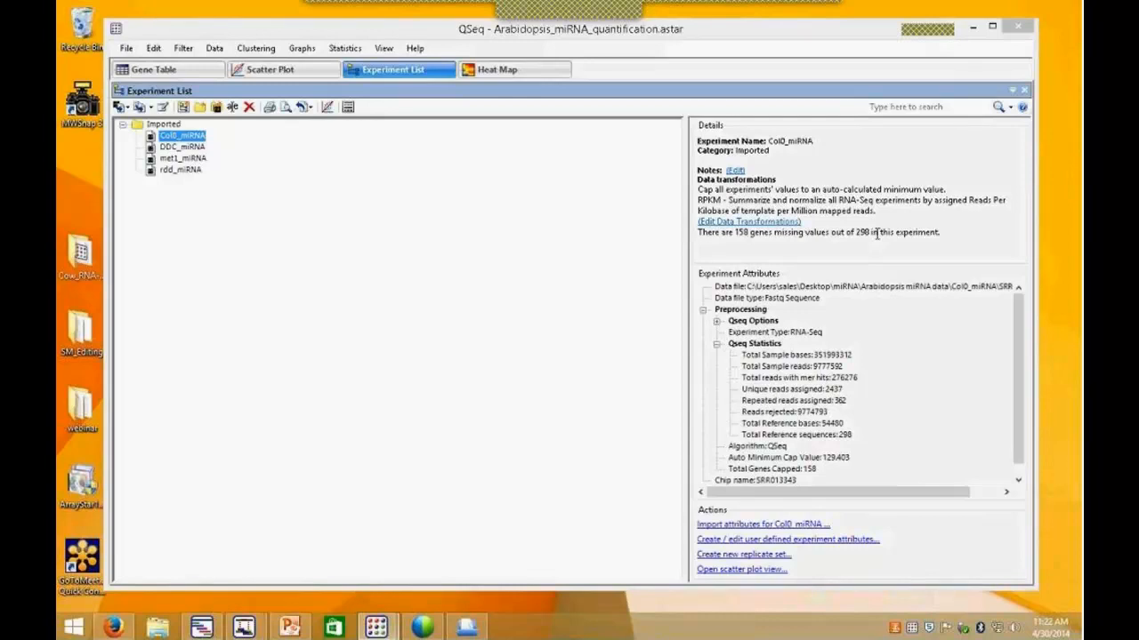
pyautogui.moveTo(937, 236); pyautogui.dragTo(697, 233)
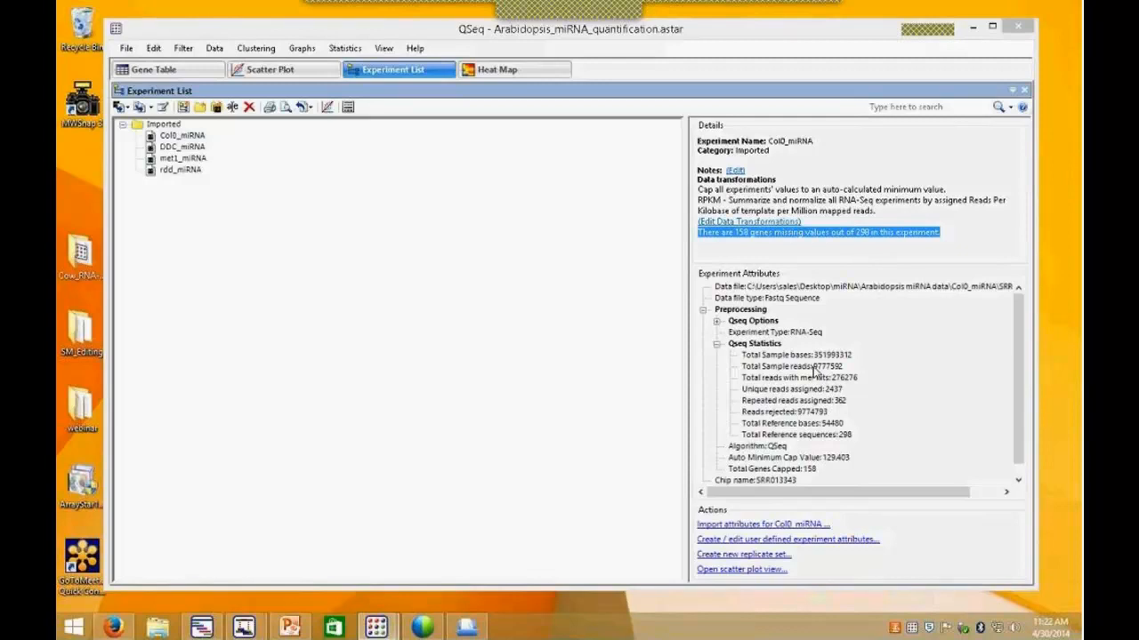
pyautogui.click(814, 367)
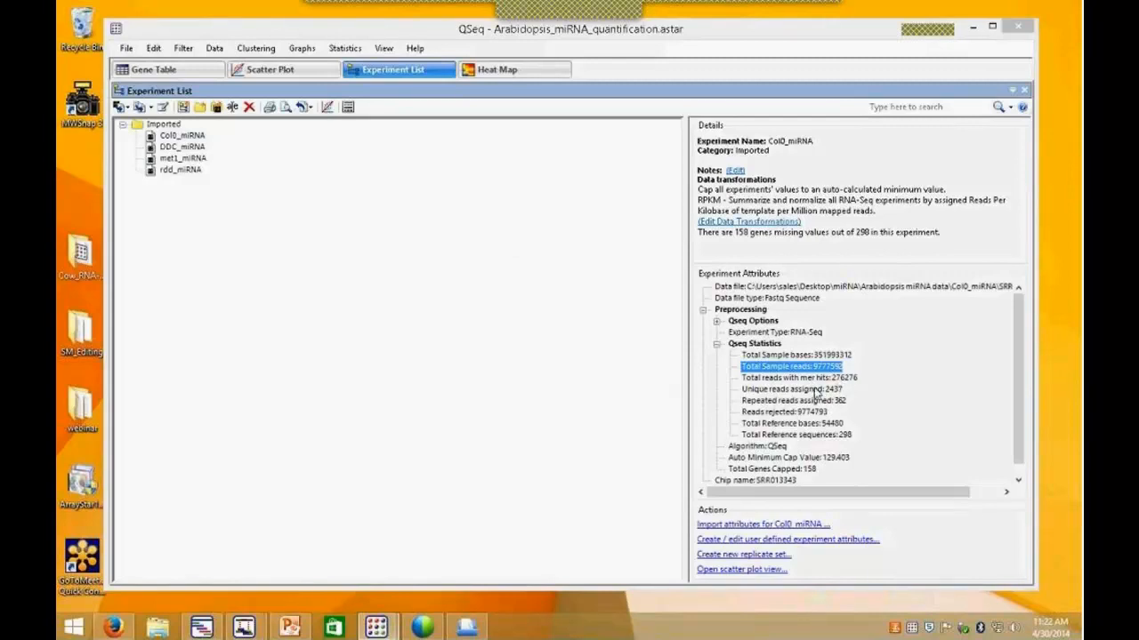
pyautogui.click(814, 392)
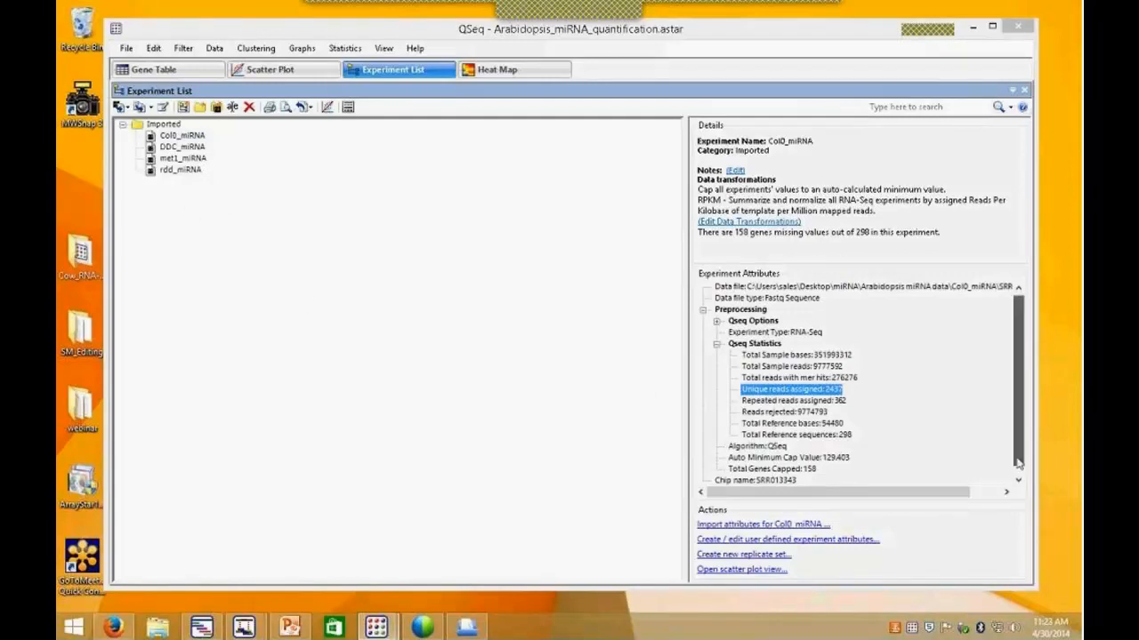
pyautogui.scroll(-1, 1030, 455)
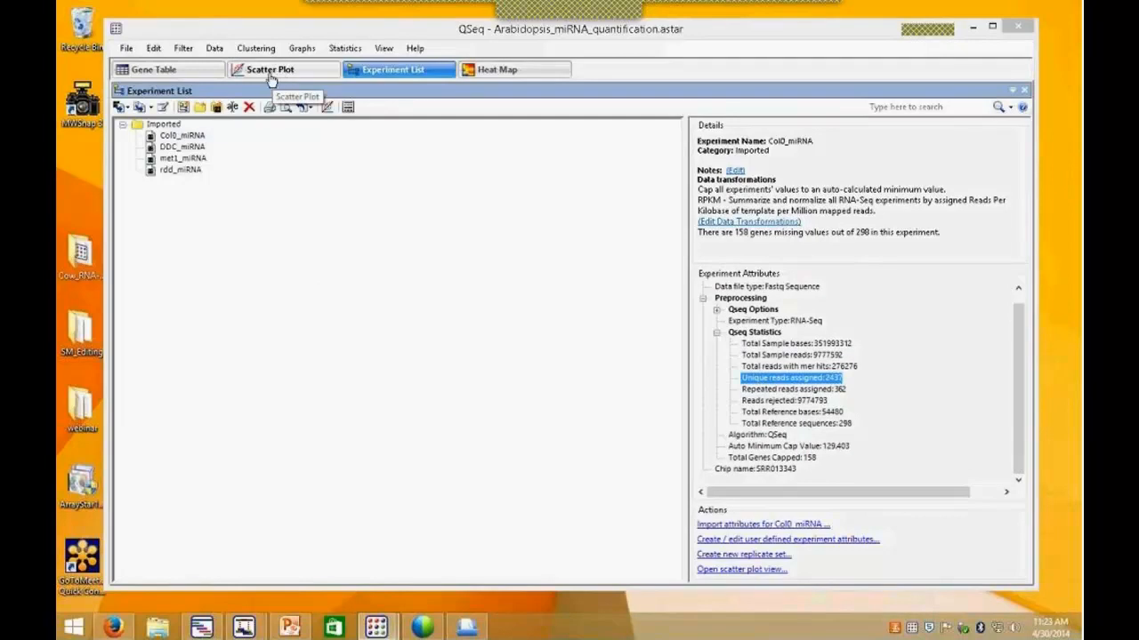
# Step: Show the gene table sorted by name and inspect the RPKM expression details of individual ath-MIR156 genes
pyautogui.click(178, 76)
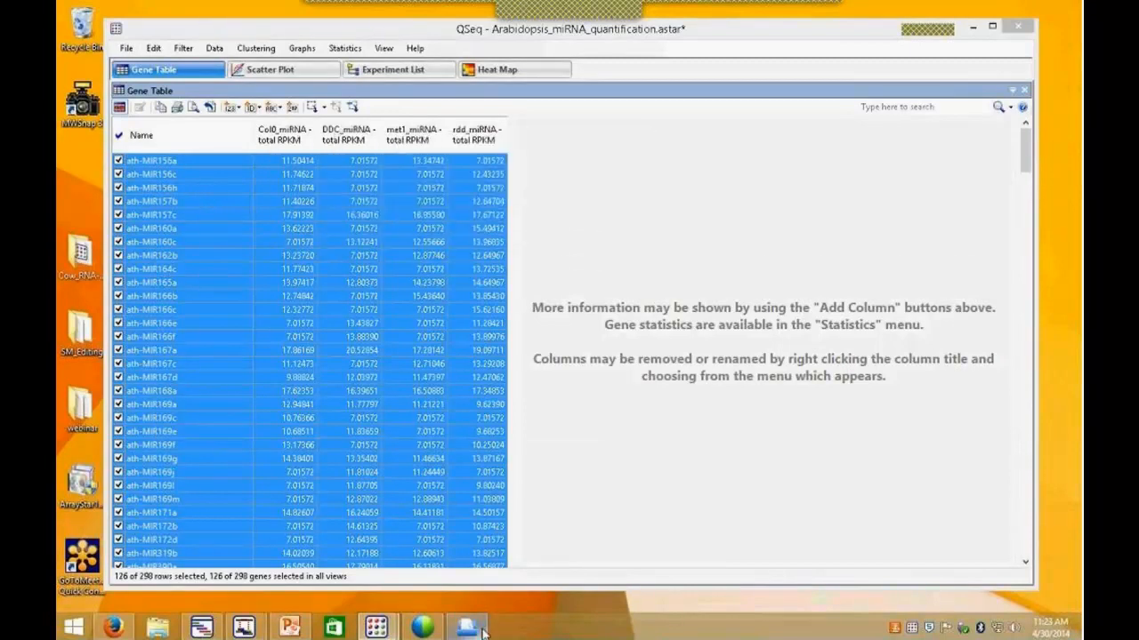
pyautogui.click(225, 144)
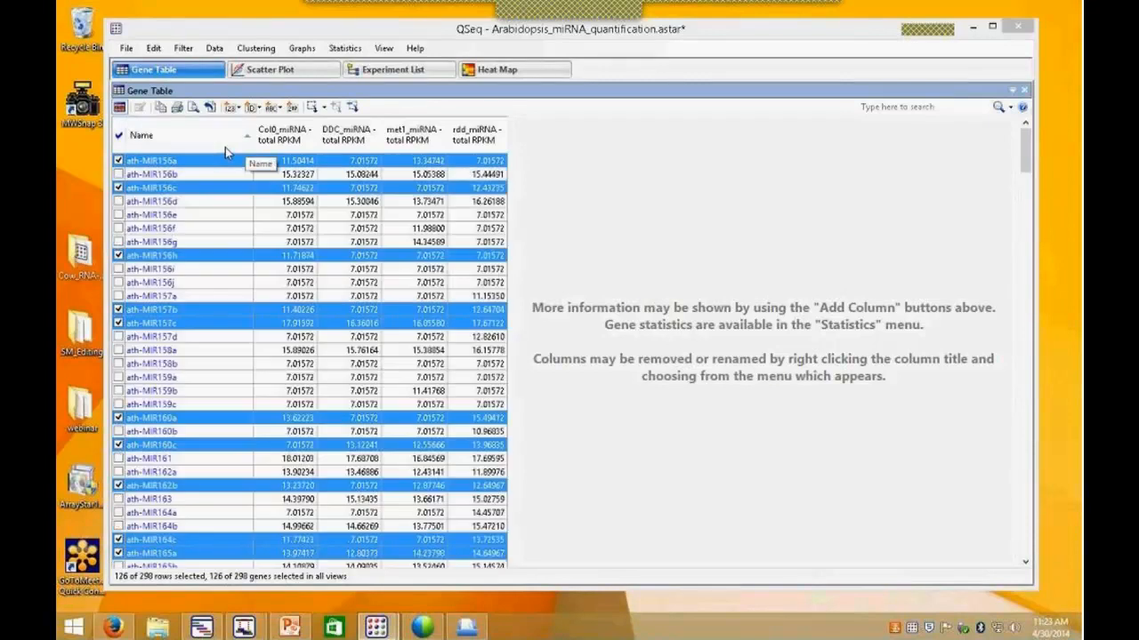
pyautogui.moveTo(412, 245)
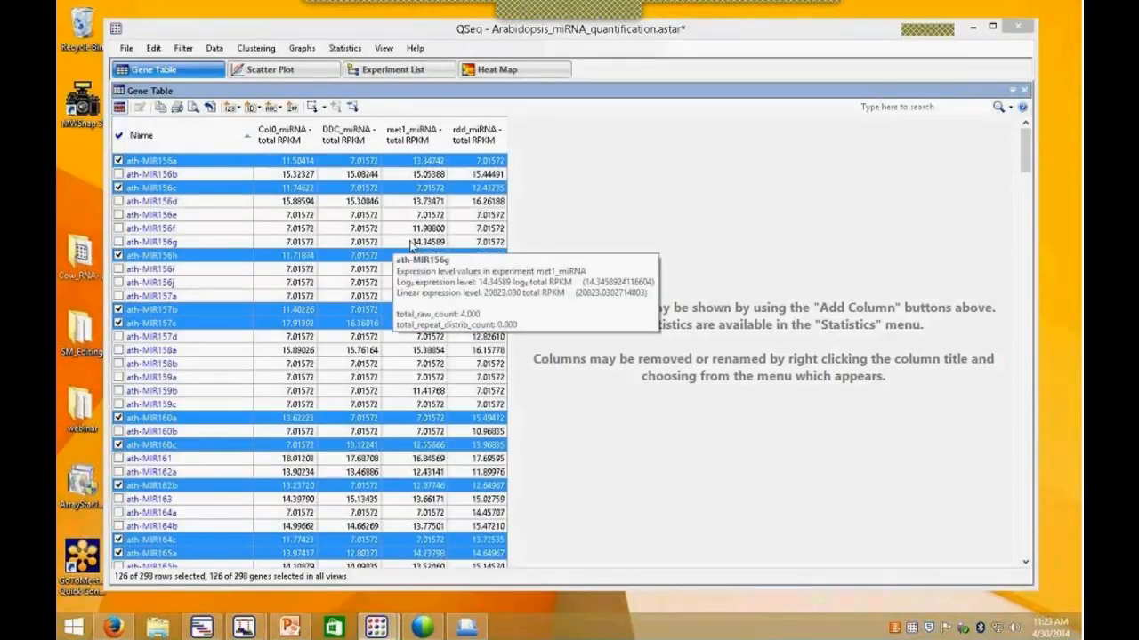
pyautogui.moveTo(299, 190)
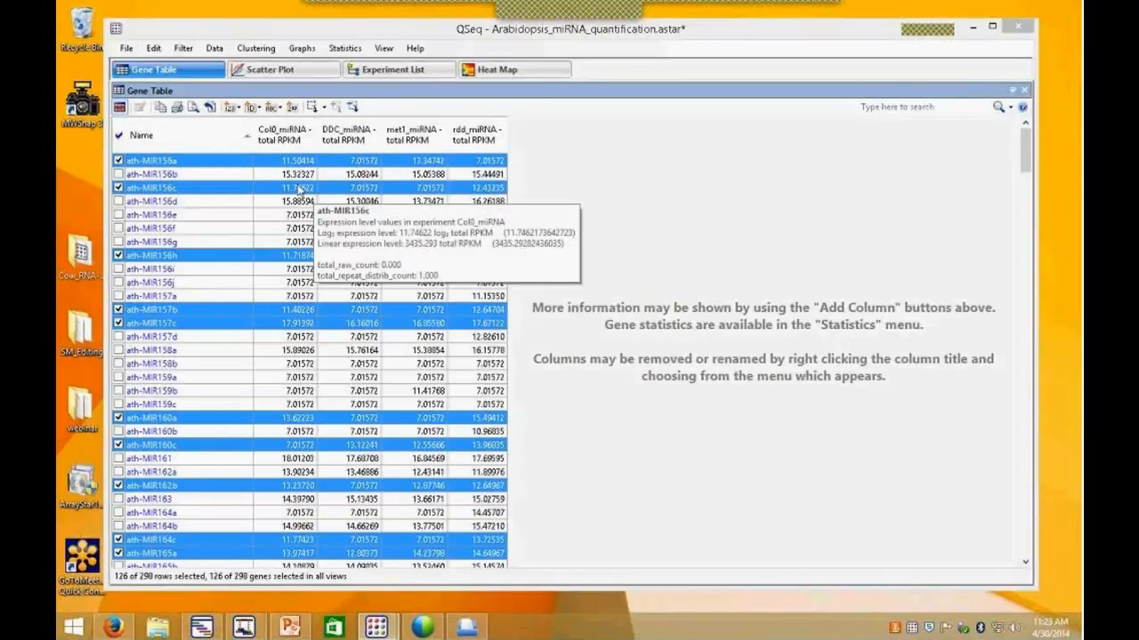
pyautogui.moveTo(299, 216)
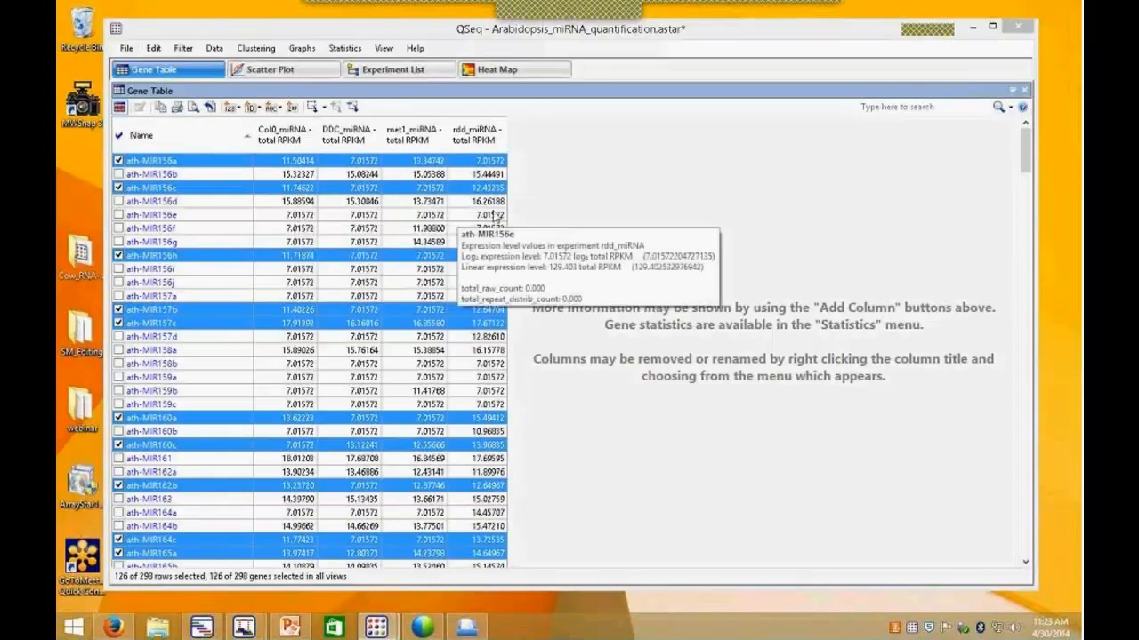
# Step: Replace the RPKM columns in the gene table with total_raw_count columns for all four experiments
pyautogui.rightClick(213, 137)
pyautogui.click(274, 176)
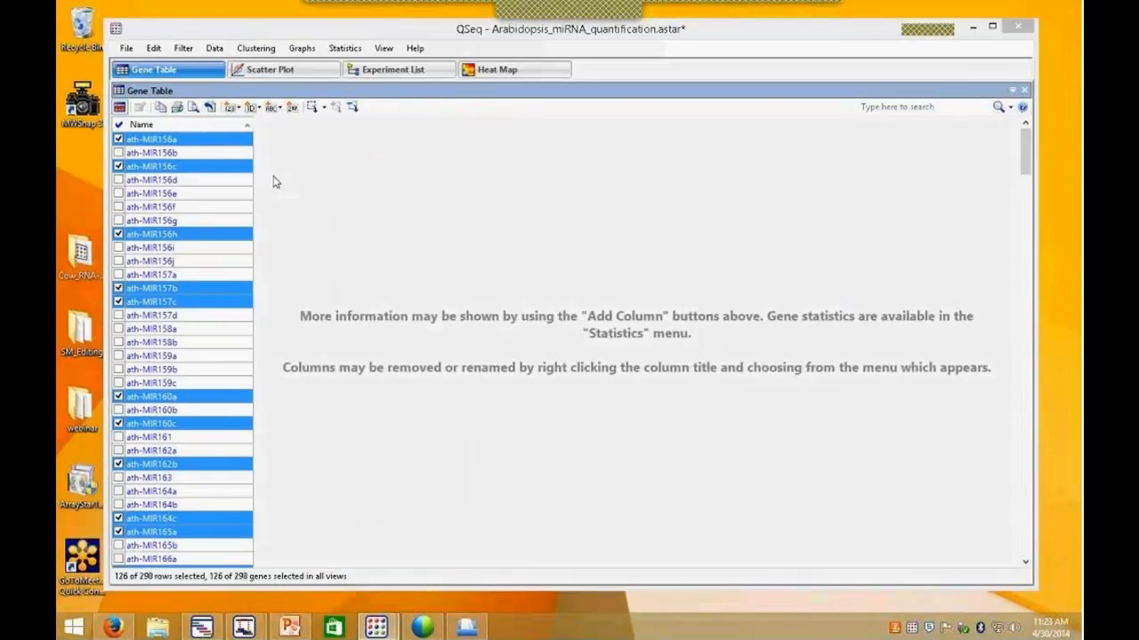
pyautogui.click(235, 108)
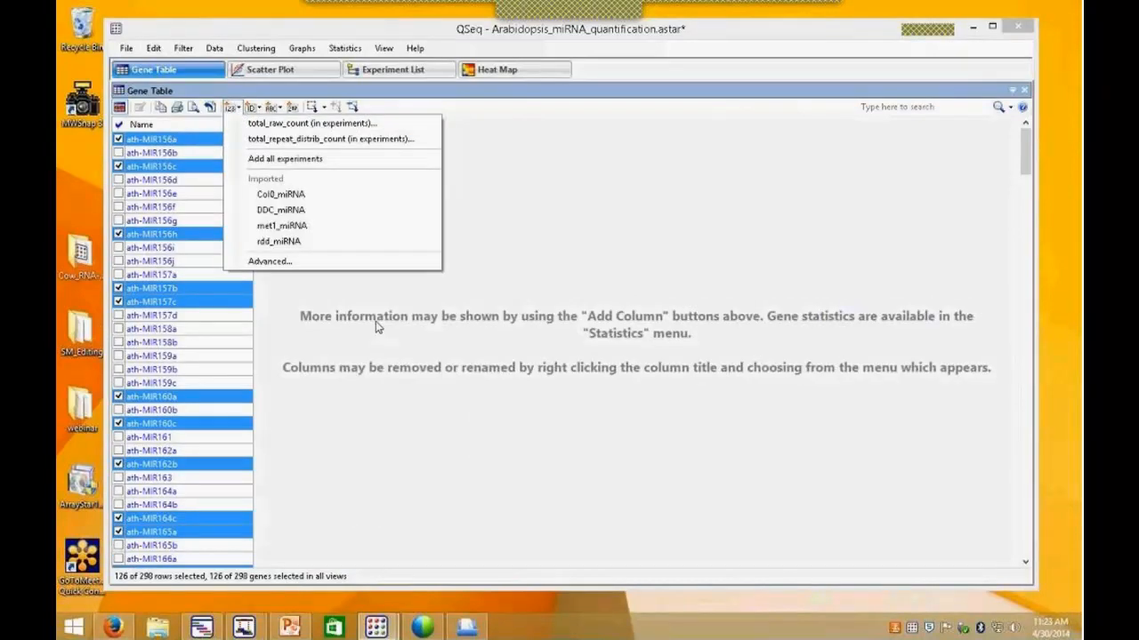
pyautogui.click(304, 130)
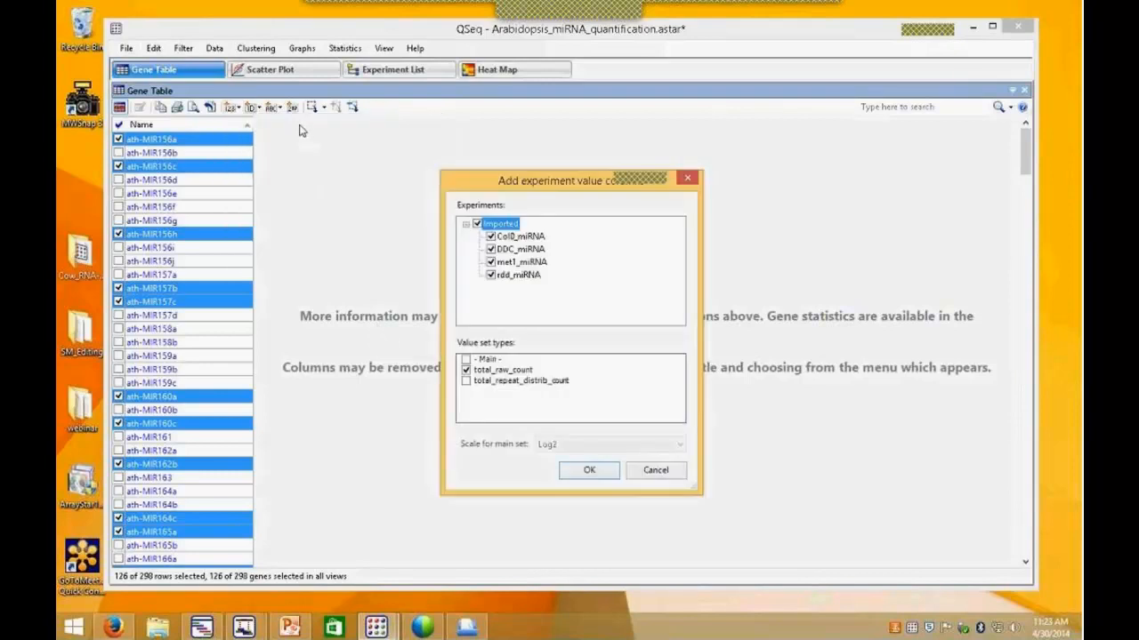
pyautogui.click(587, 471)
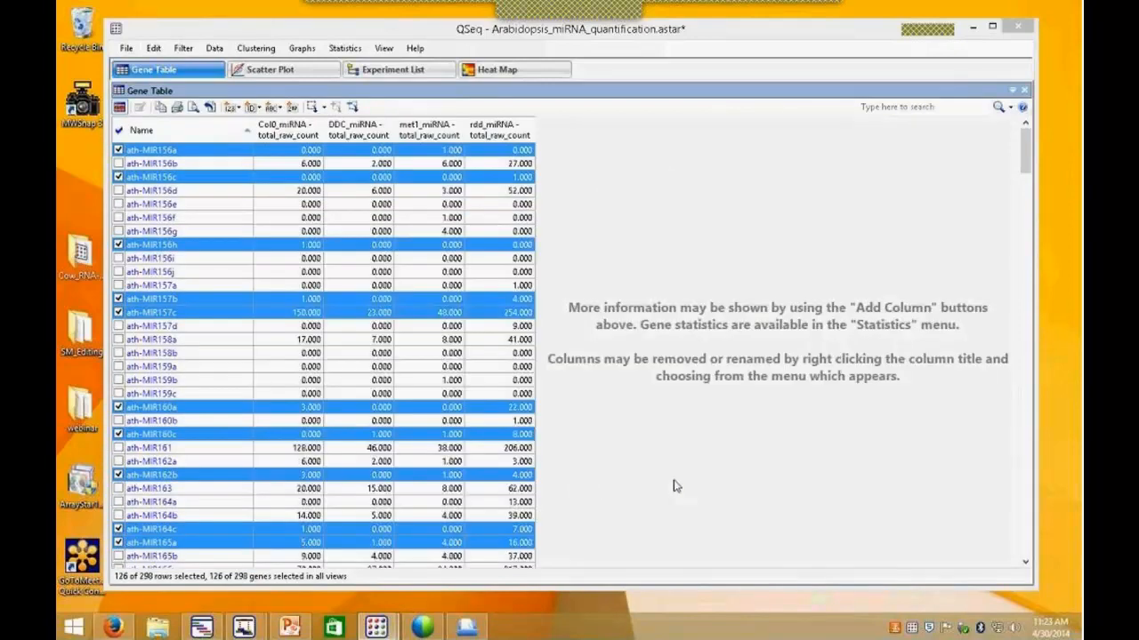
# Step: Sort the gene table by Col0_miRNA total_raw_count in descending order and inspect the highest-count miRNAs
pyautogui.click(390, 367)
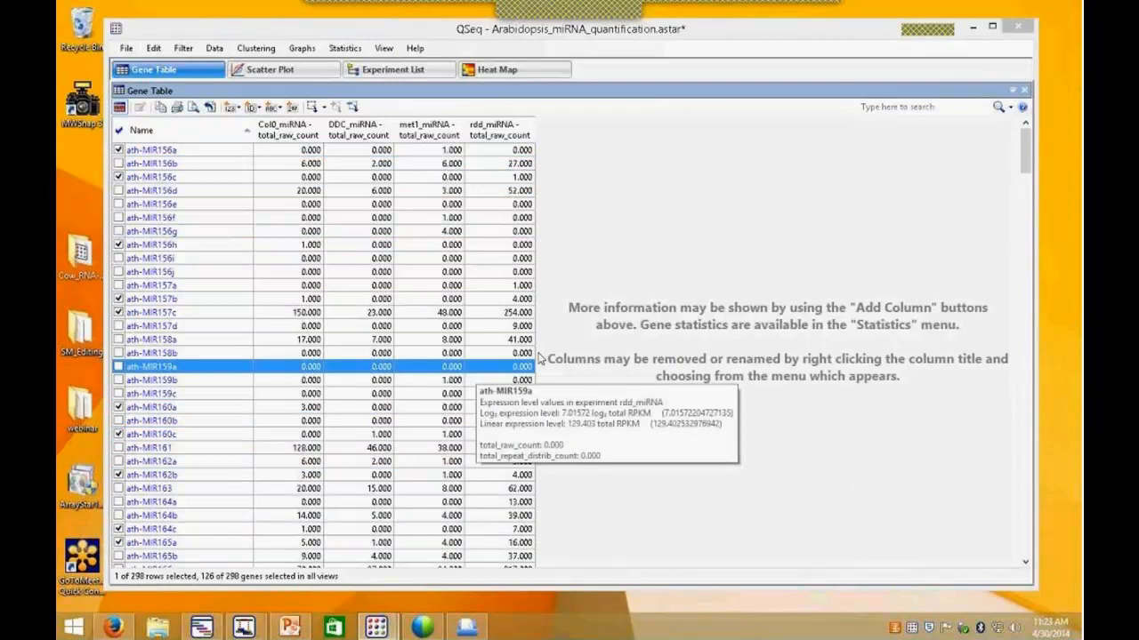
pyautogui.click(303, 138)
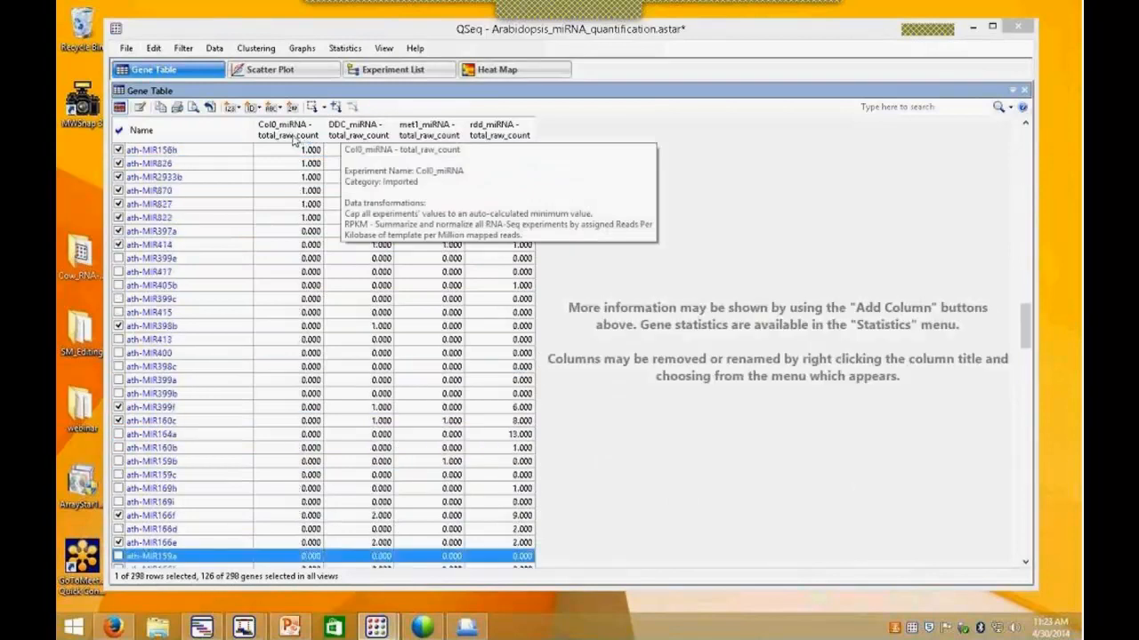
pyautogui.moveTo(1025, 318); pyautogui.dragTo(1025, 125)
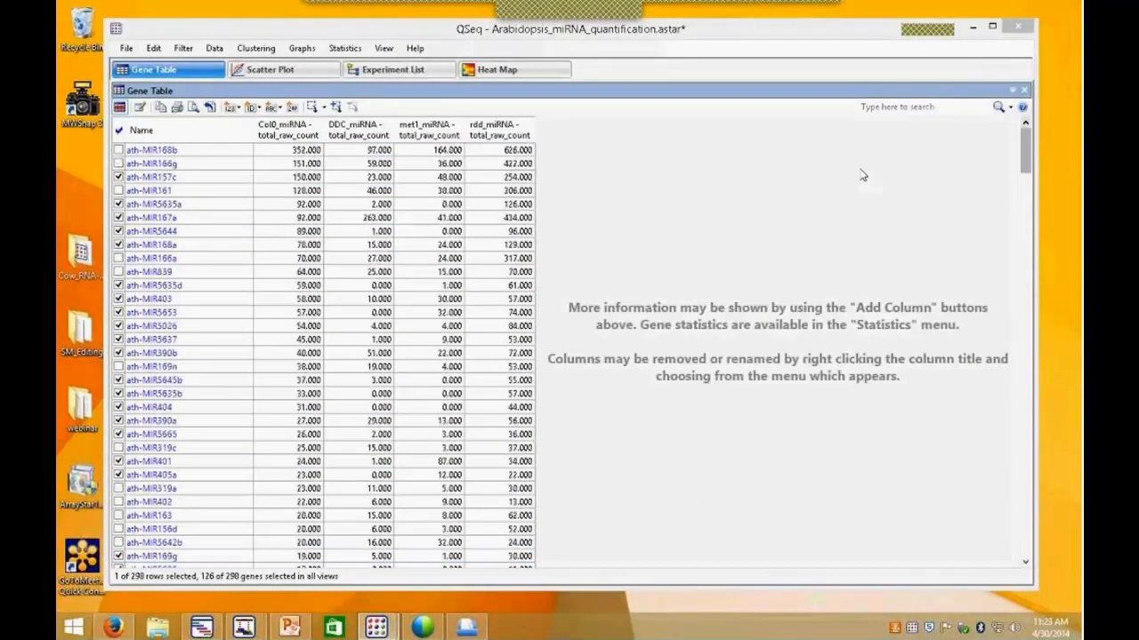
pyautogui.moveTo(256, 161)
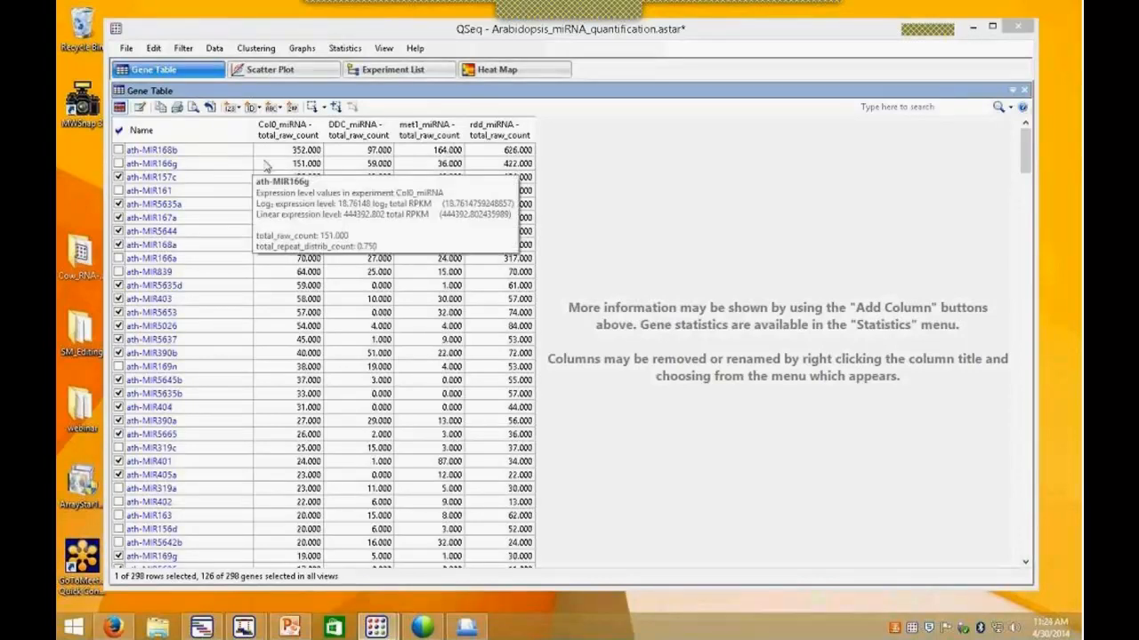
# Step: View the scatter plot comparing Col0_miRNA with DDC_miRNA and return to the gene table
pyautogui.moveTo(471, 118)
pyautogui.click(287, 75)
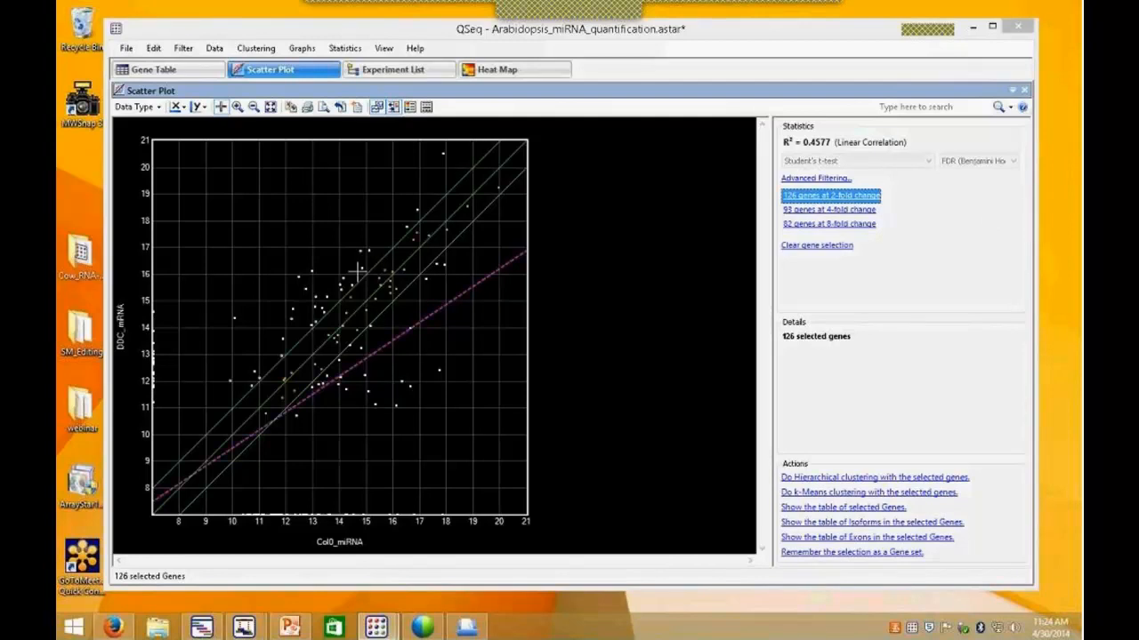
pyautogui.click(210, 73)
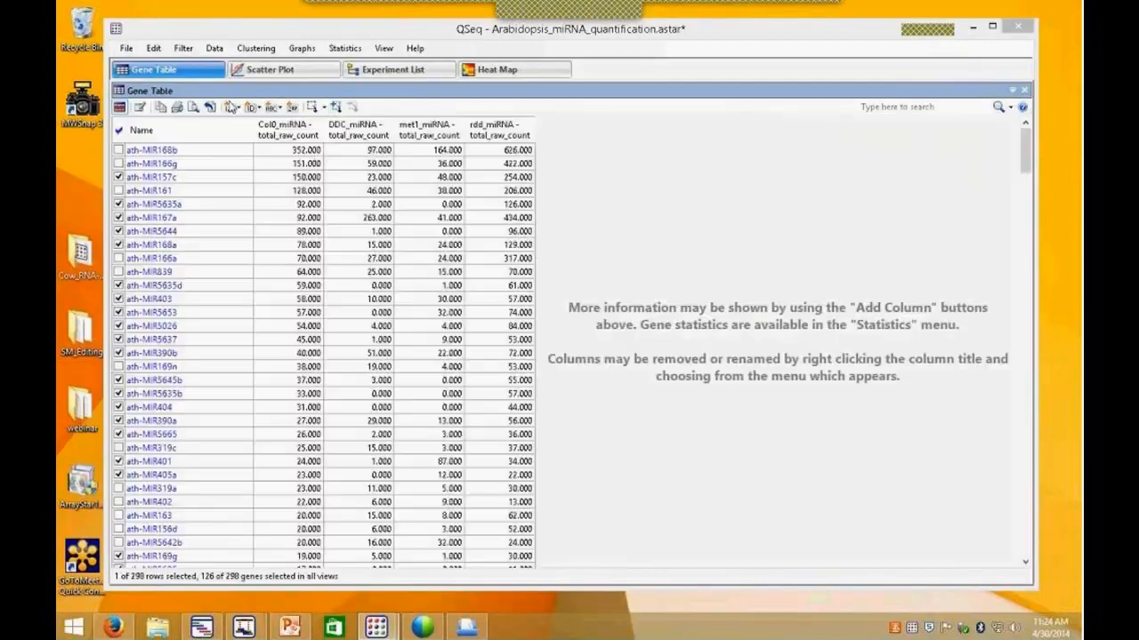
# Step: Limit the gene table to only the selected genes and view those genes in the scatter plot
pyautogui.click(120, 107)
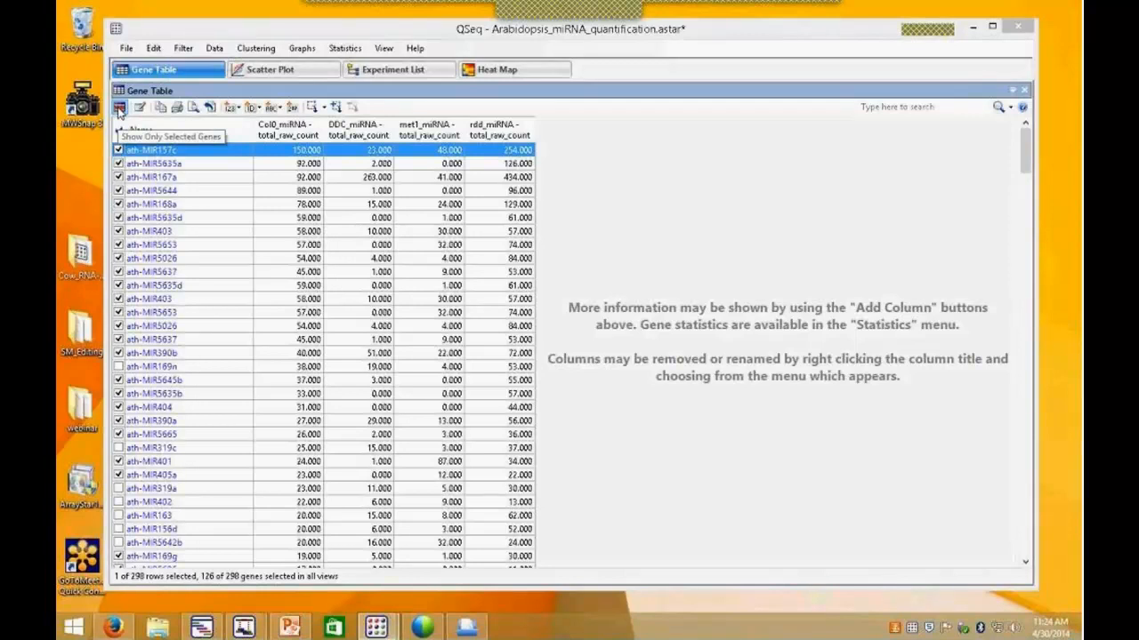
pyautogui.click(119, 107)
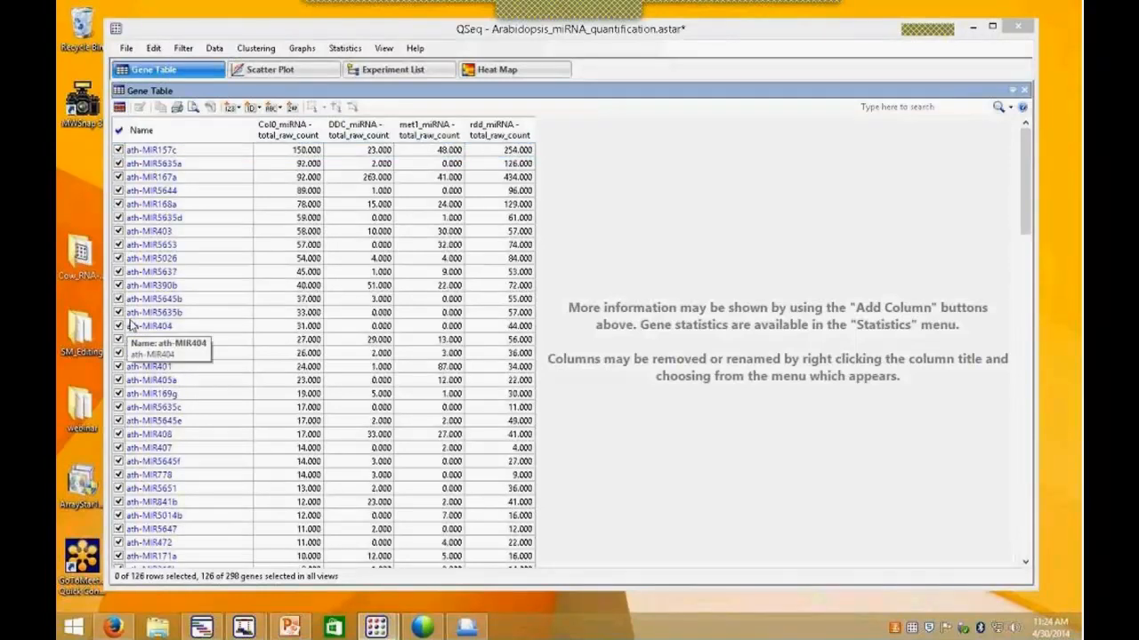
pyautogui.click(278, 76)
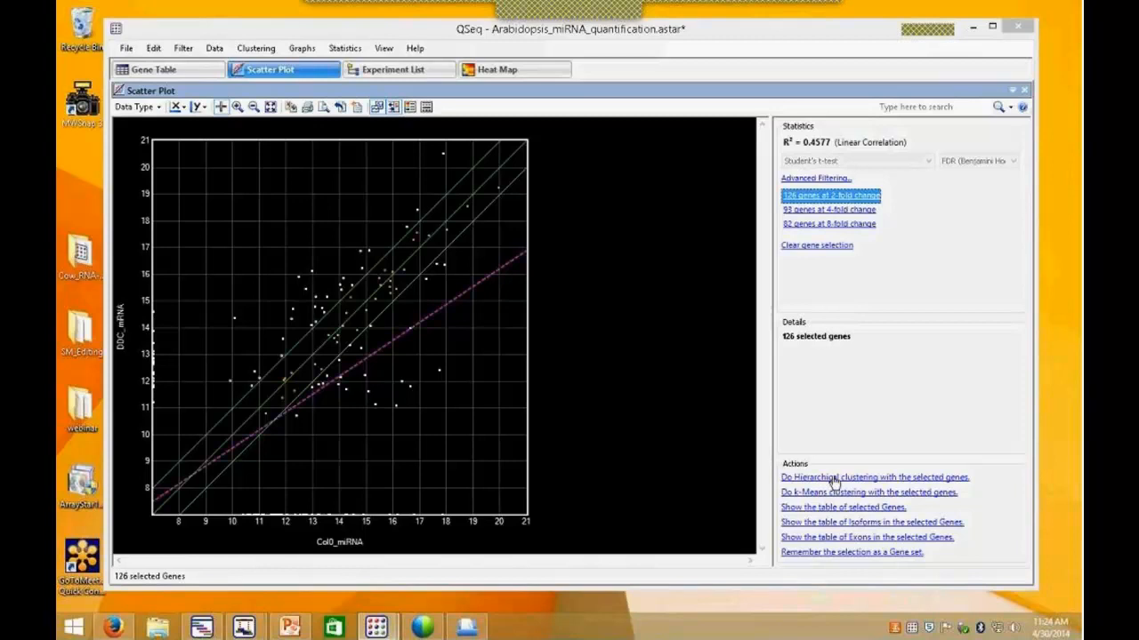
# Step: View the hierarchical clustering heat map and the Col0_miRNA details in the experiment list
pyautogui.click(498, 72)
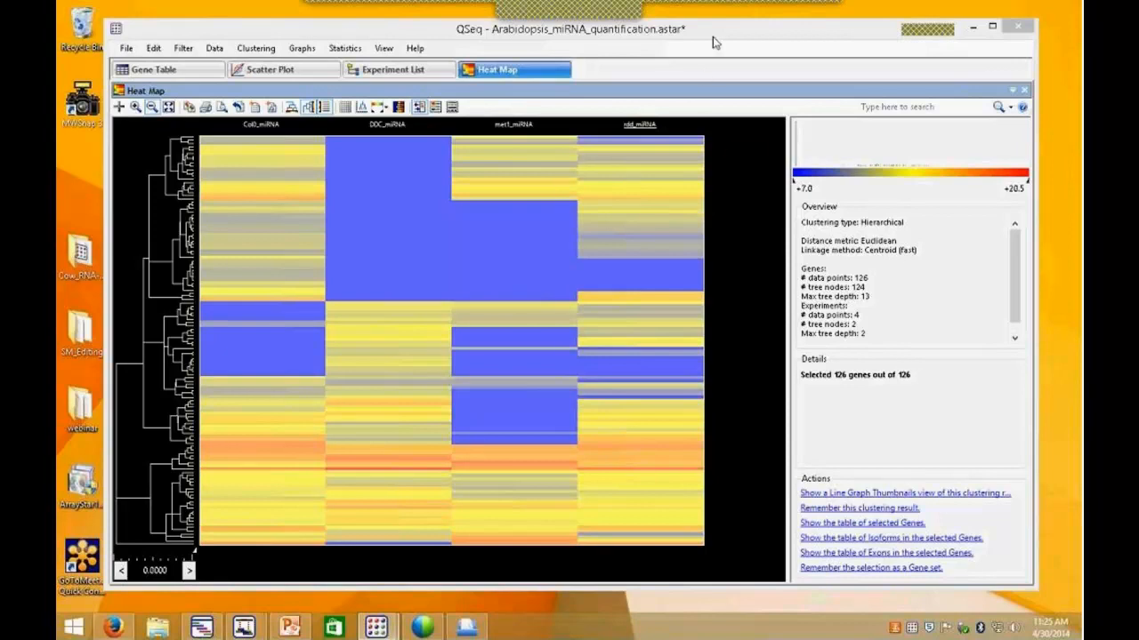
pyautogui.moveTo(718, 38); pyautogui.dragTo(864, 92)
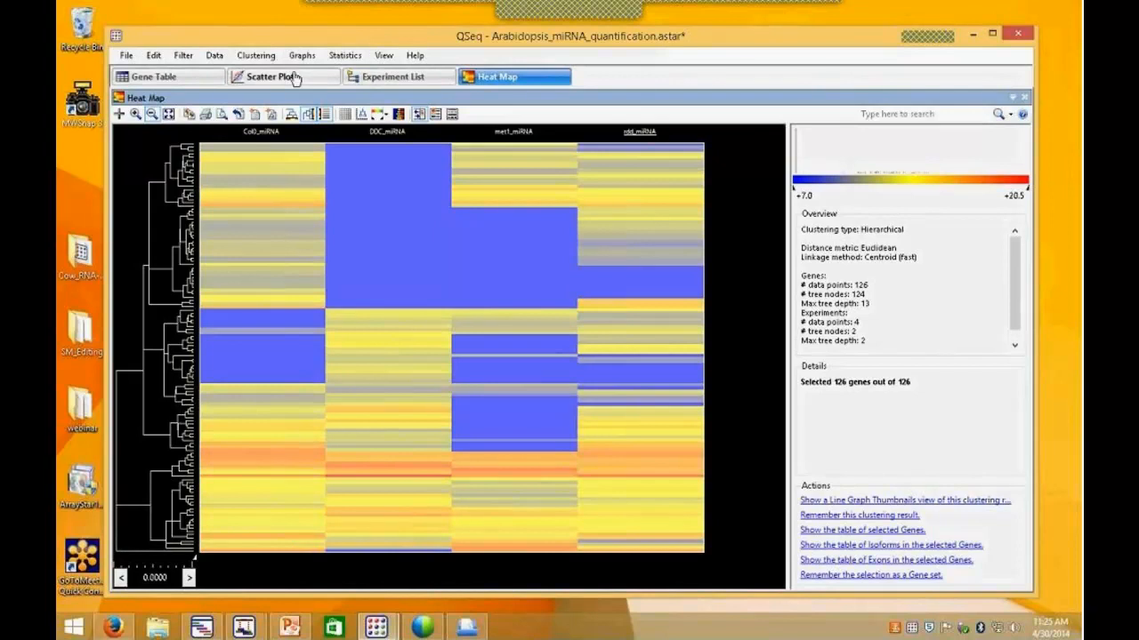
pyautogui.click(378, 80)
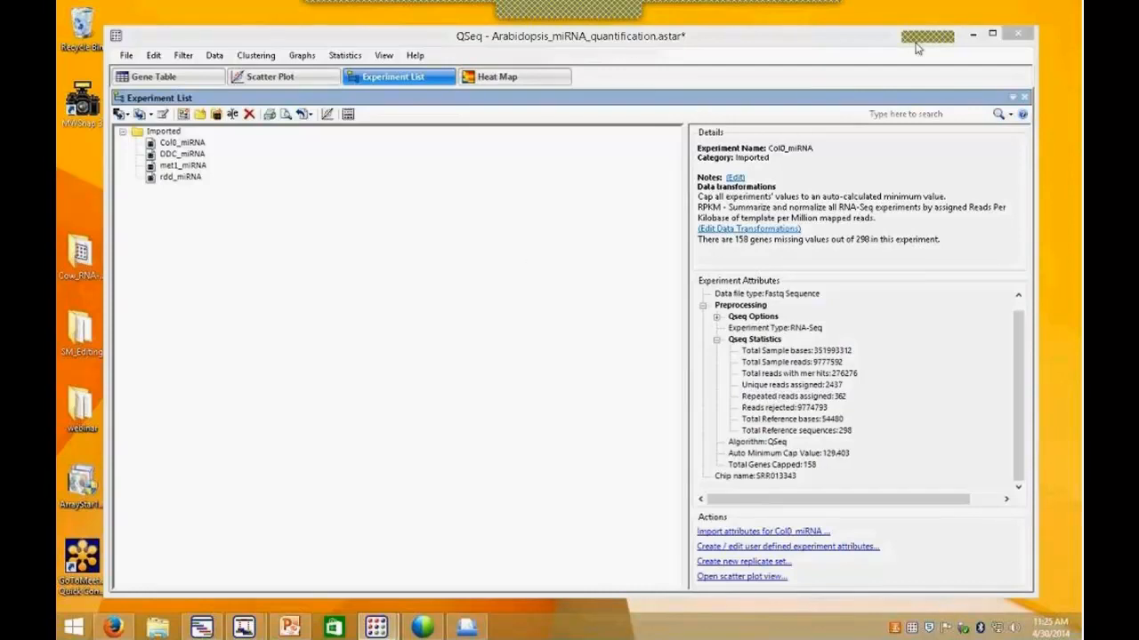
# Step: Open the miRNA folder on the desktop, widen its window and highlight the four unassigned FASTQ files to check their sizes
pyautogui.click(973, 36)
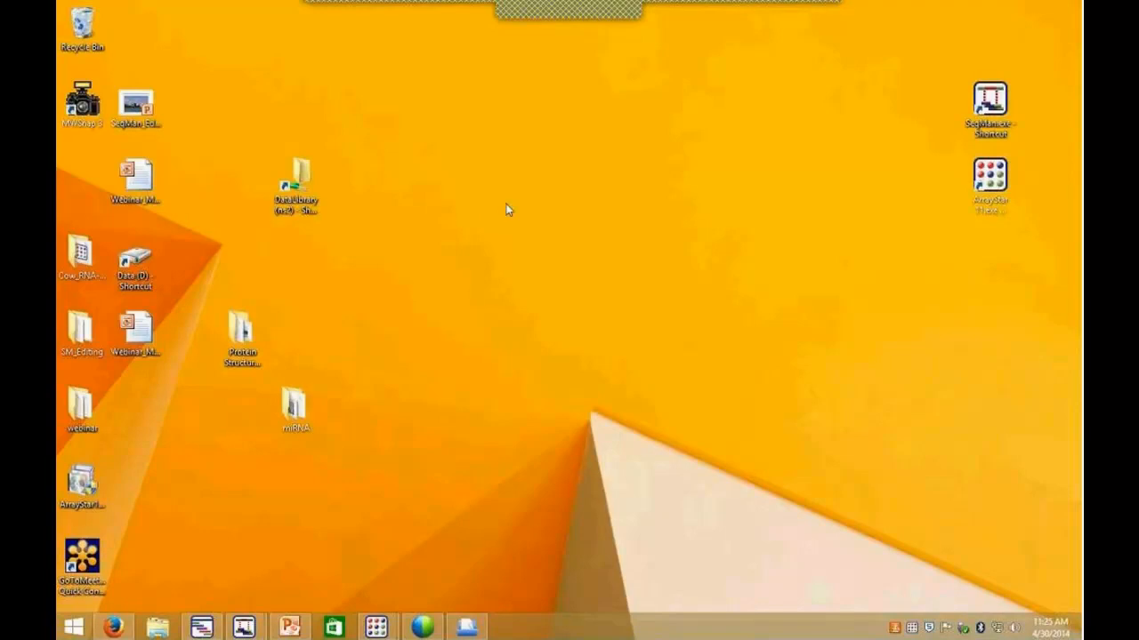
pyautogui.doubleClick(294, 406)
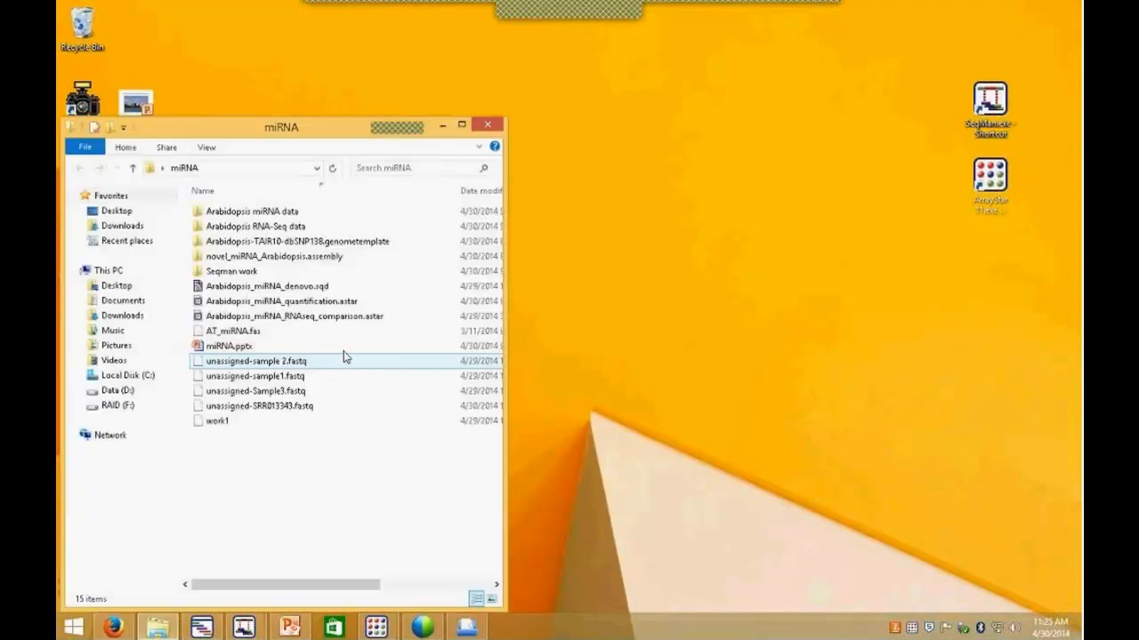
pyautogui.moveTo(324, 127); pyautogui.dragTo(571, 37)
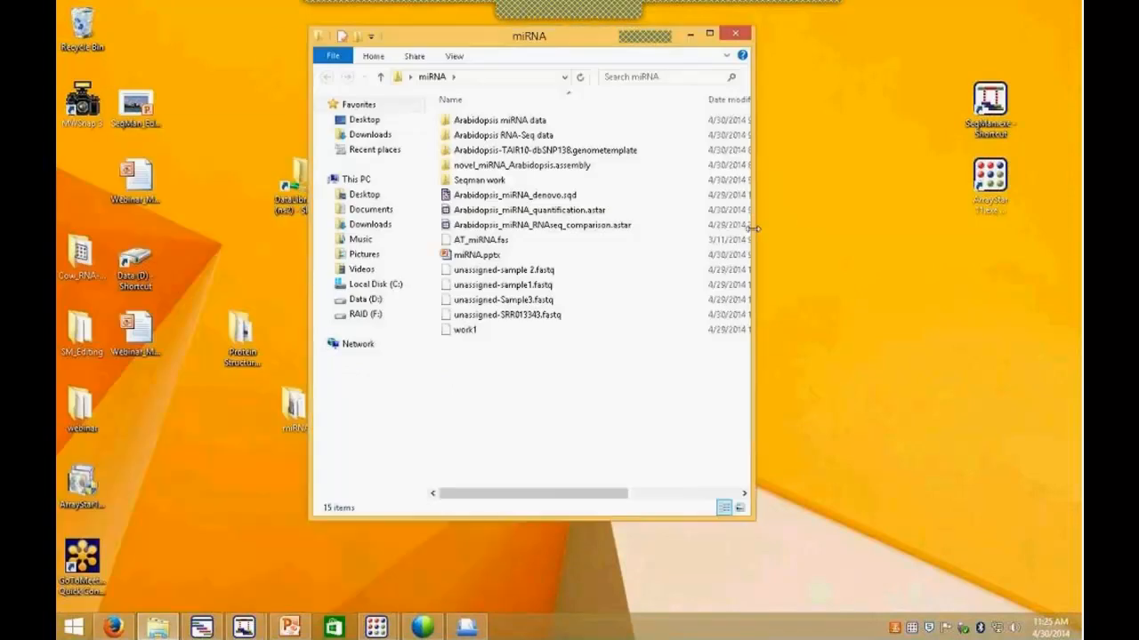
pyautogui.moveTo(752, 228); pyautogui.dragTo(957, 230)
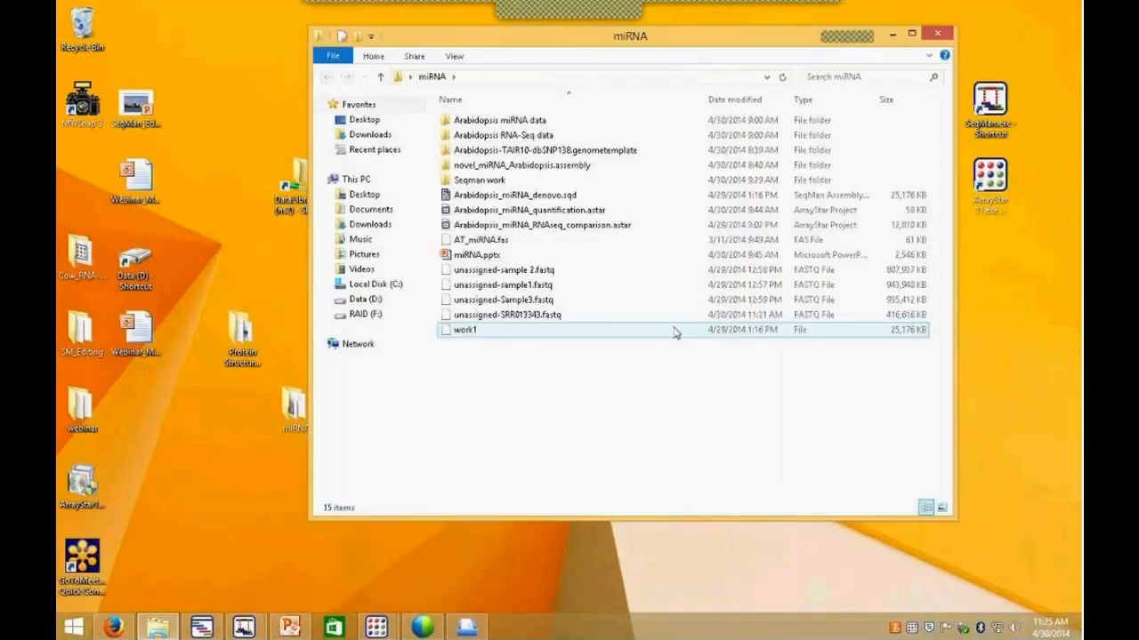
pyautogui.click(525, 271)
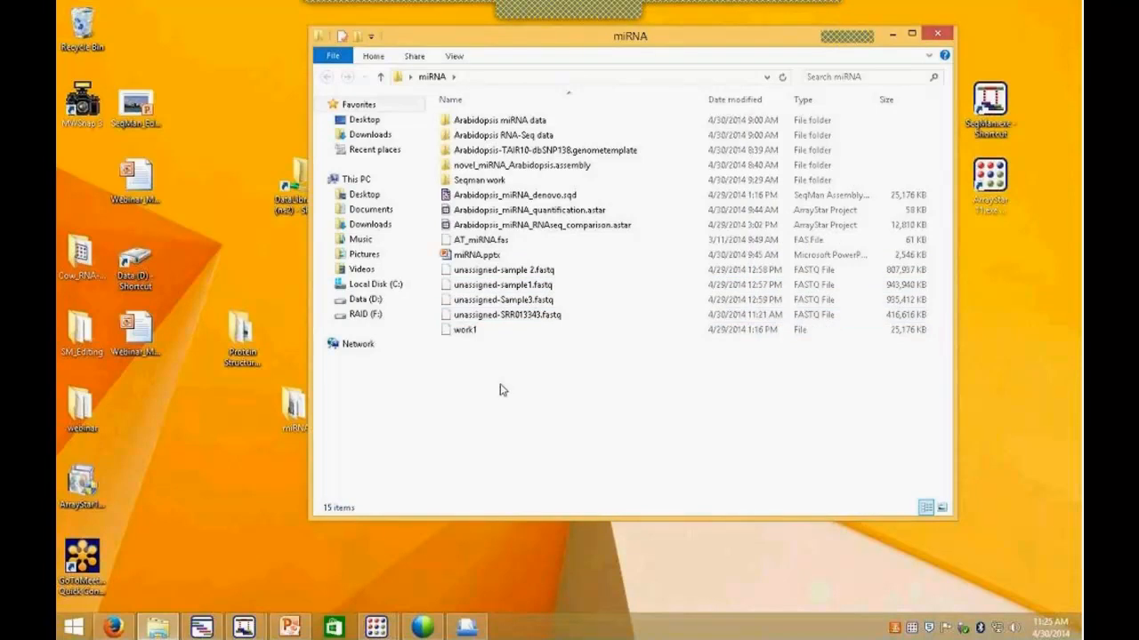
pyautogui.click(518, 319)
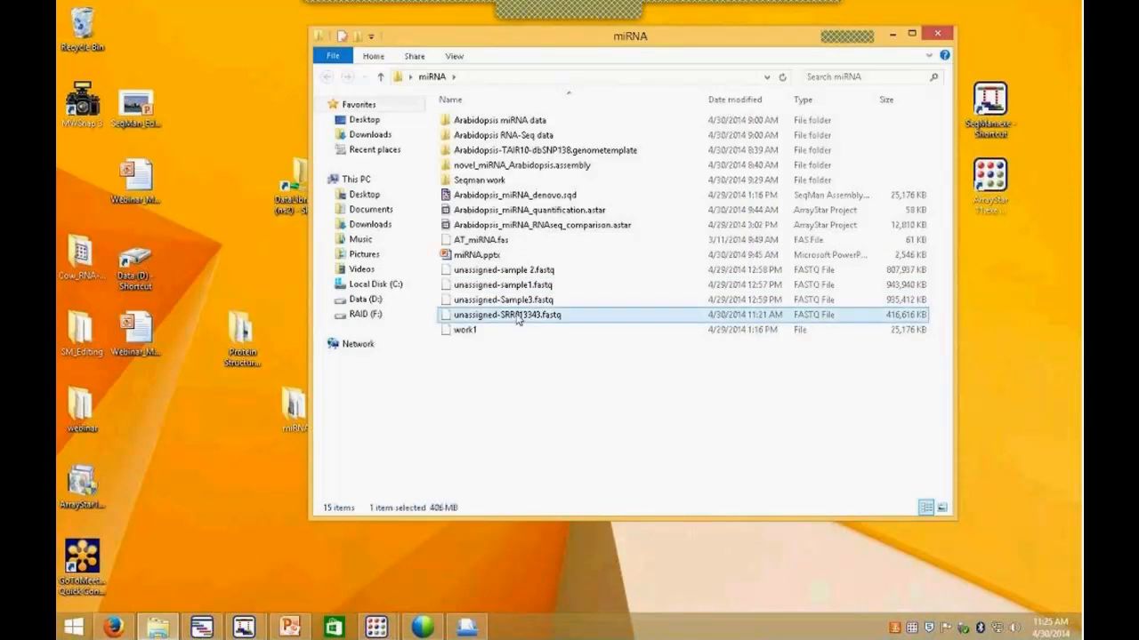
pyautogui.keyDown('shift'); pyautogui.click(534, 270); pyautogui.keyUp('shift')
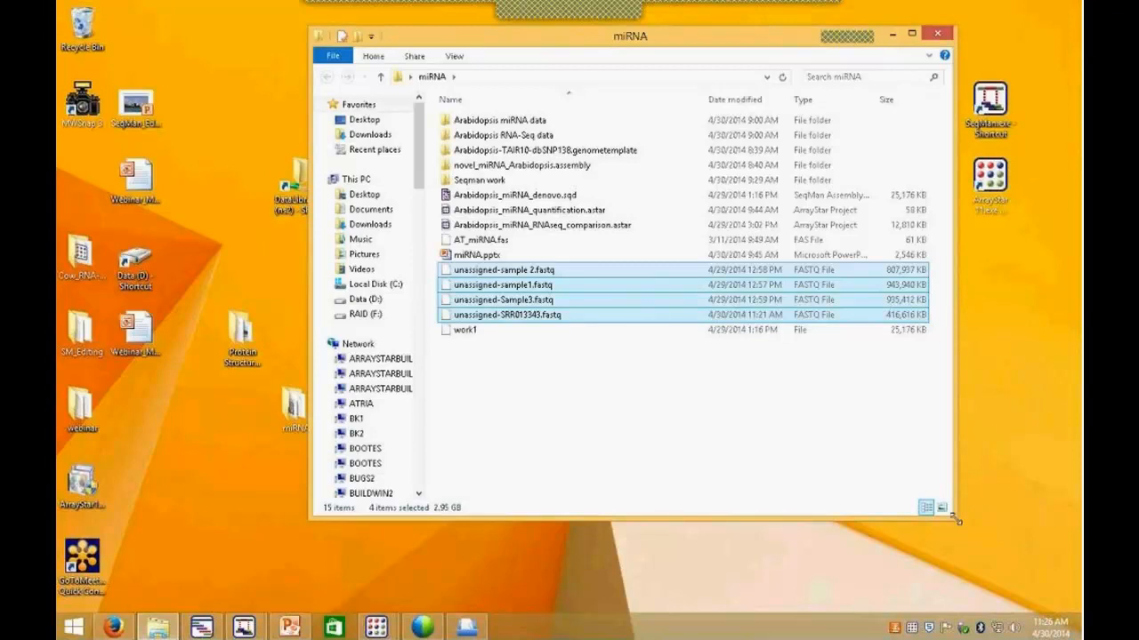
pyautogui.moveTo(958, 520); pyautogui.dragTo(1057, 539)
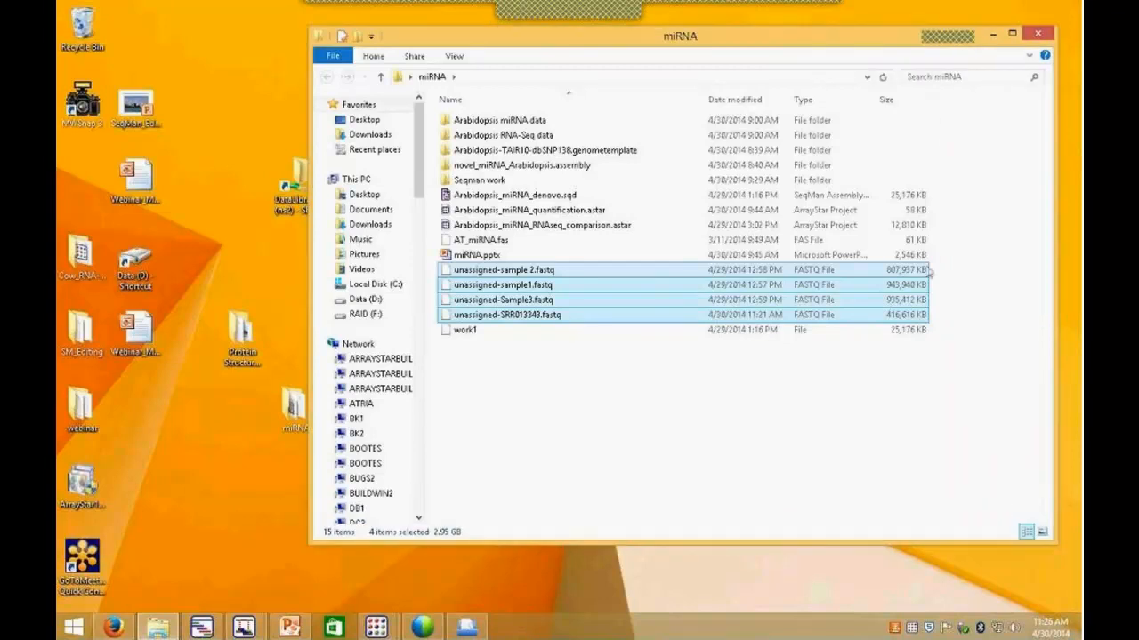
# Step: Check the size of the original SRR013343.fastq in Arabidopsis miRNA data\Col0_miRNA, then return to the miRNA folder and minimize its window
pyautogui.doubleClick(532, 124)
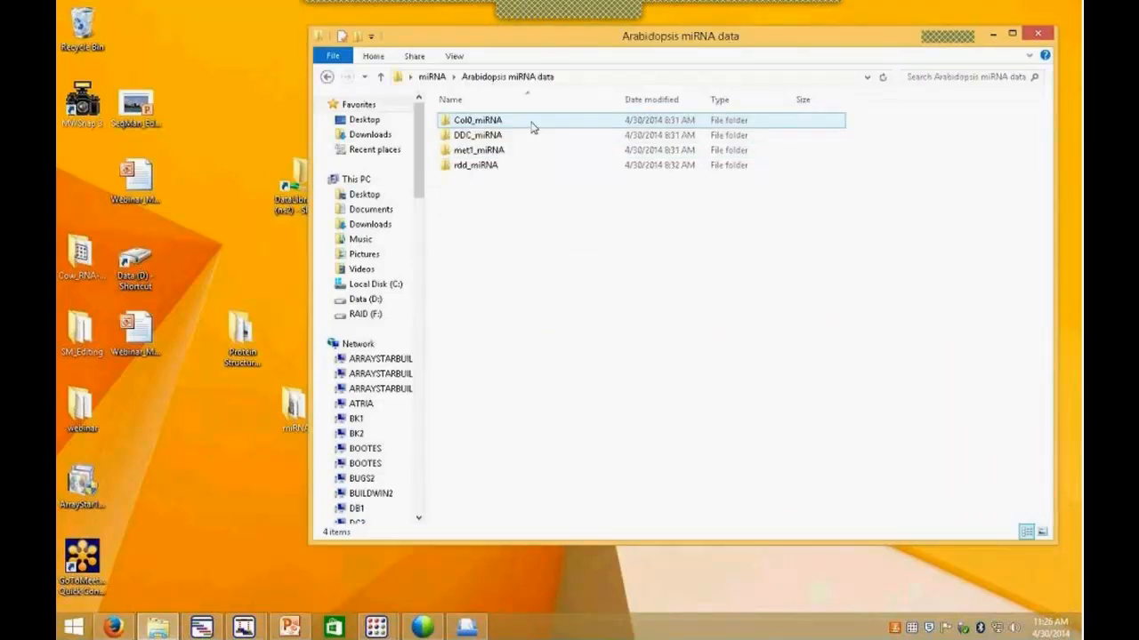
pyautogui.doubleClick(532, 125)
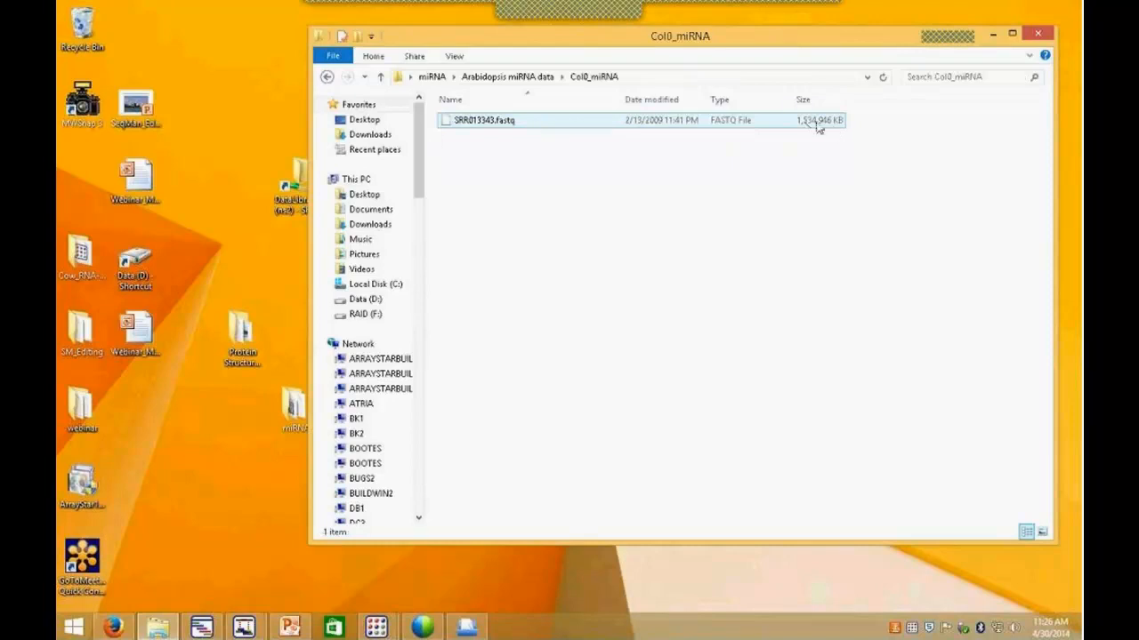
pyautogui.click(326, 76)
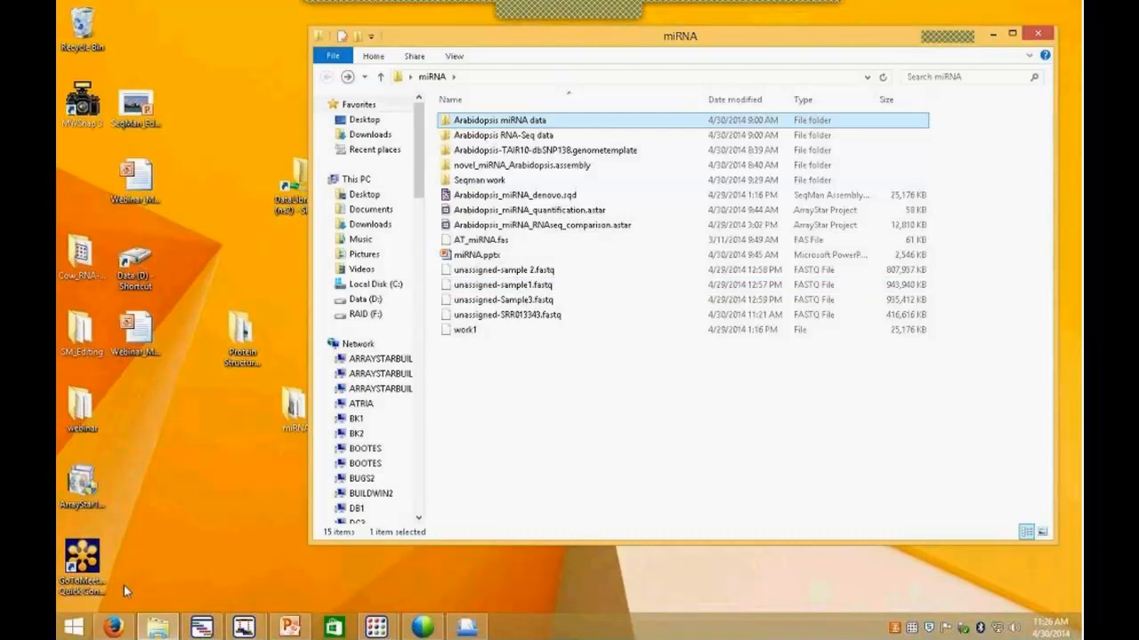
pyautogui.click(993, 33)
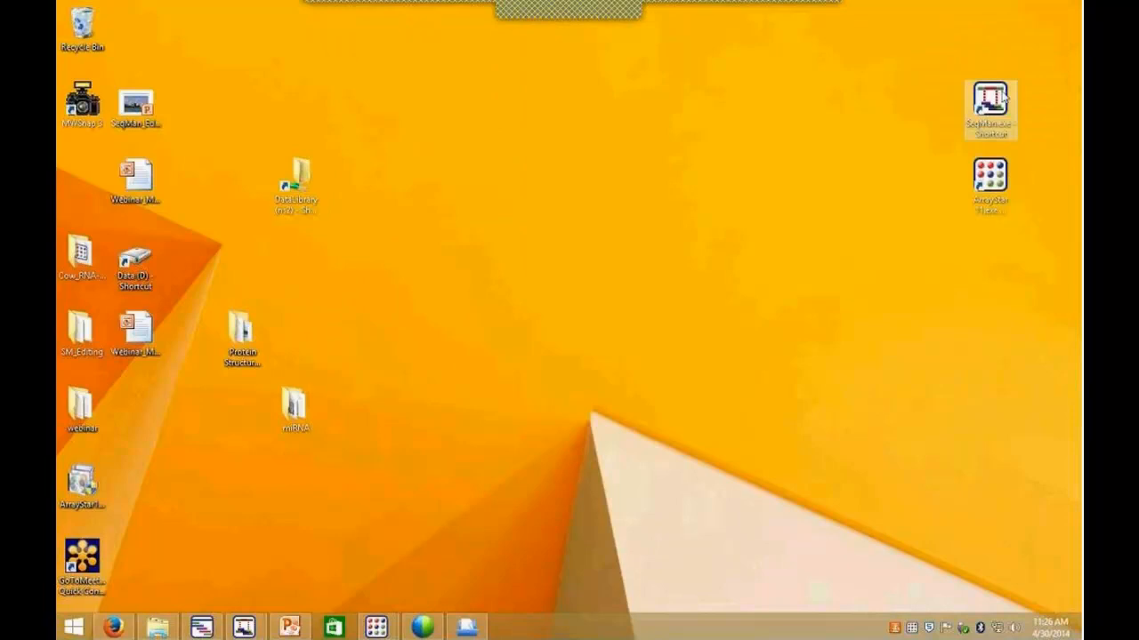
# Step: Switch to SeqMan NGen and create a new assembly project with the miRNA assembly project type and De novo assembly
pyautogui.click(202, 627)
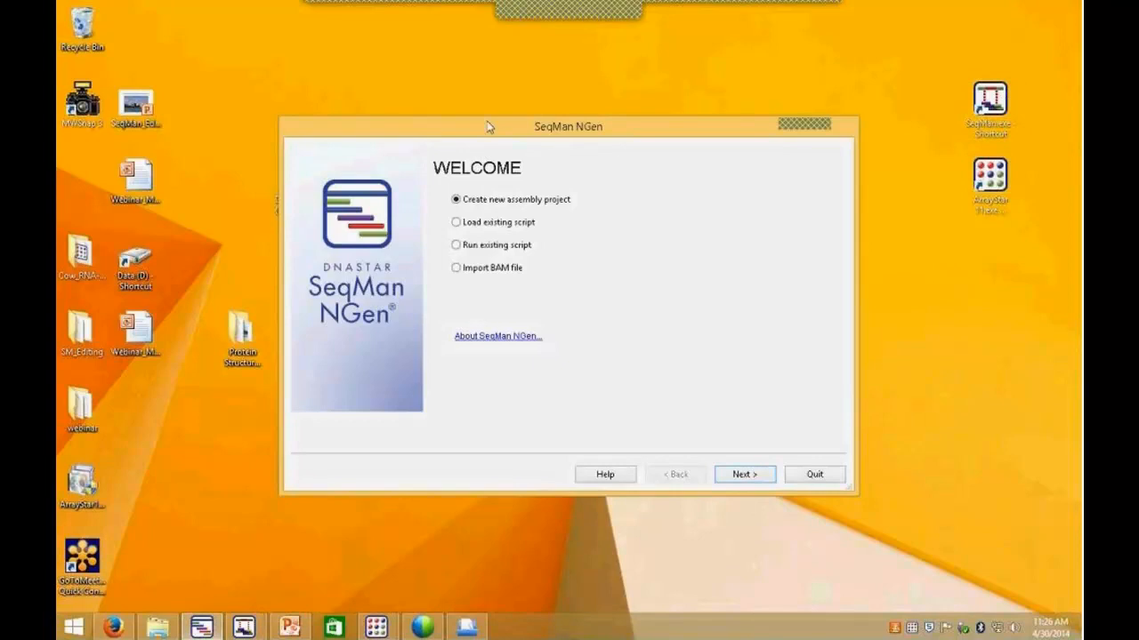
pyautogui.moveTo(483, 128); pyautogui.dragTo(476, 106)
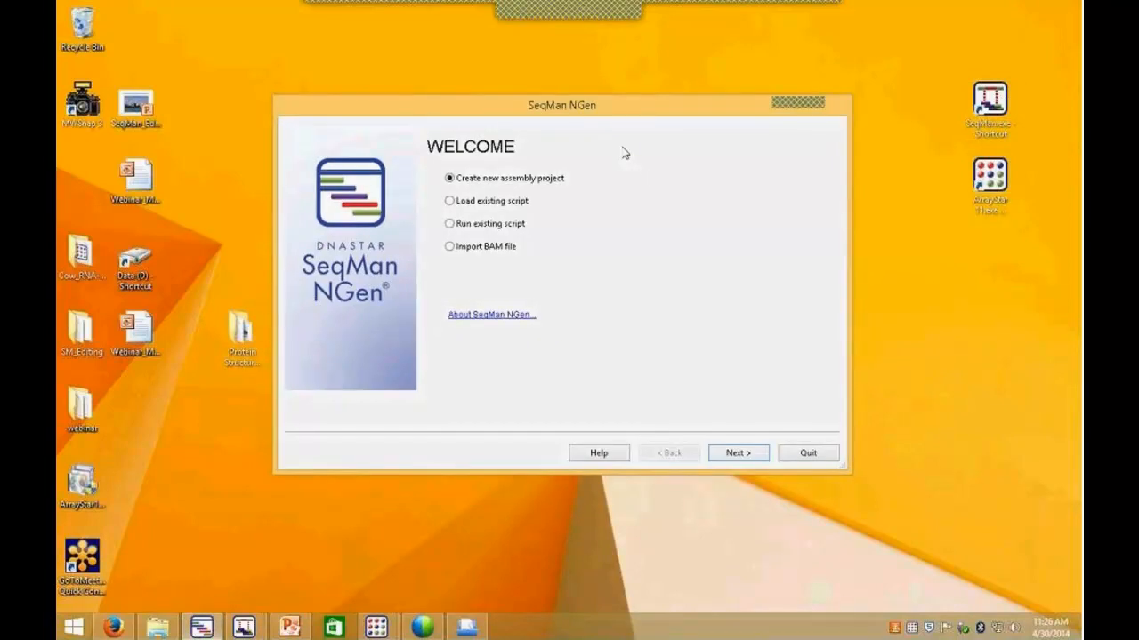
pyautogui.moveTo(641, 103); pyautogui.dragTo(691, 129)
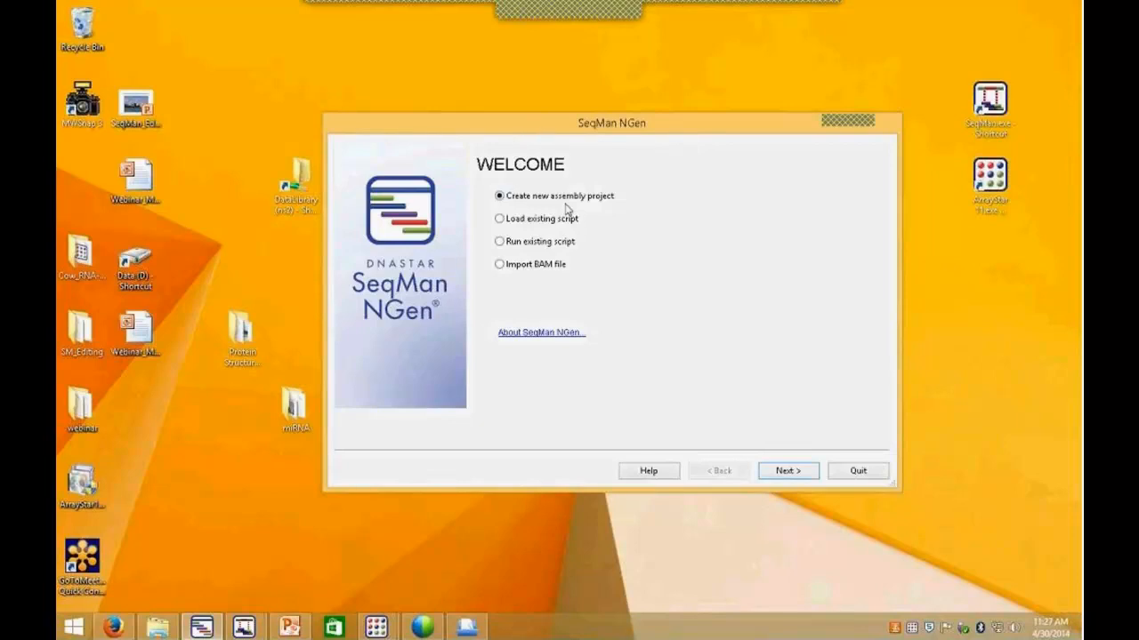
pyautogui.click(786, 471)
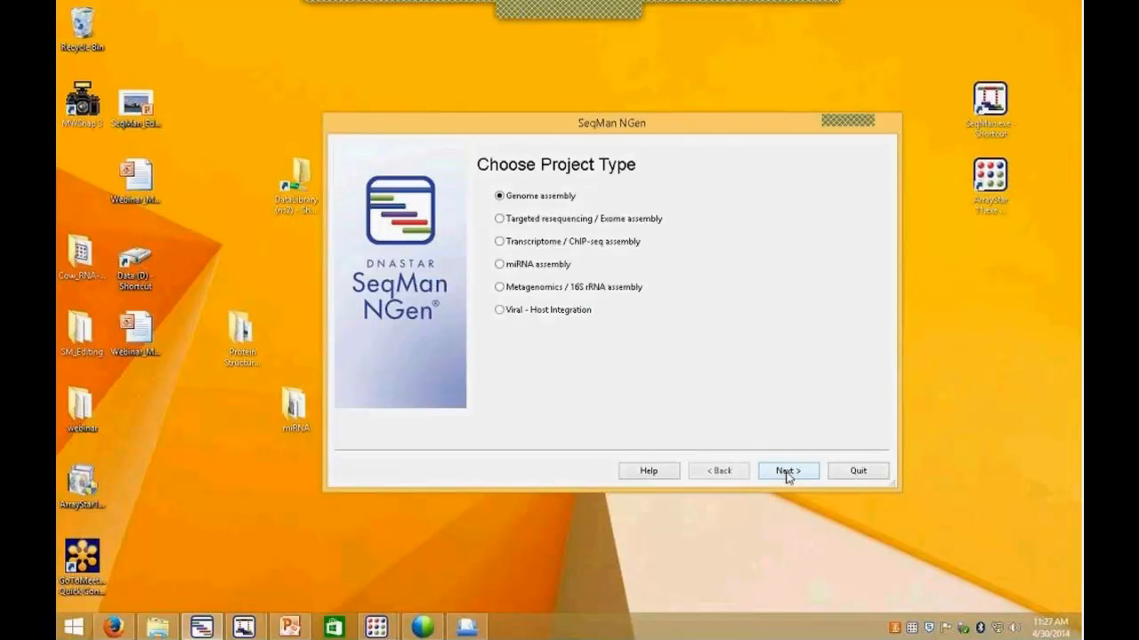
pyautogui.click(499, 264)
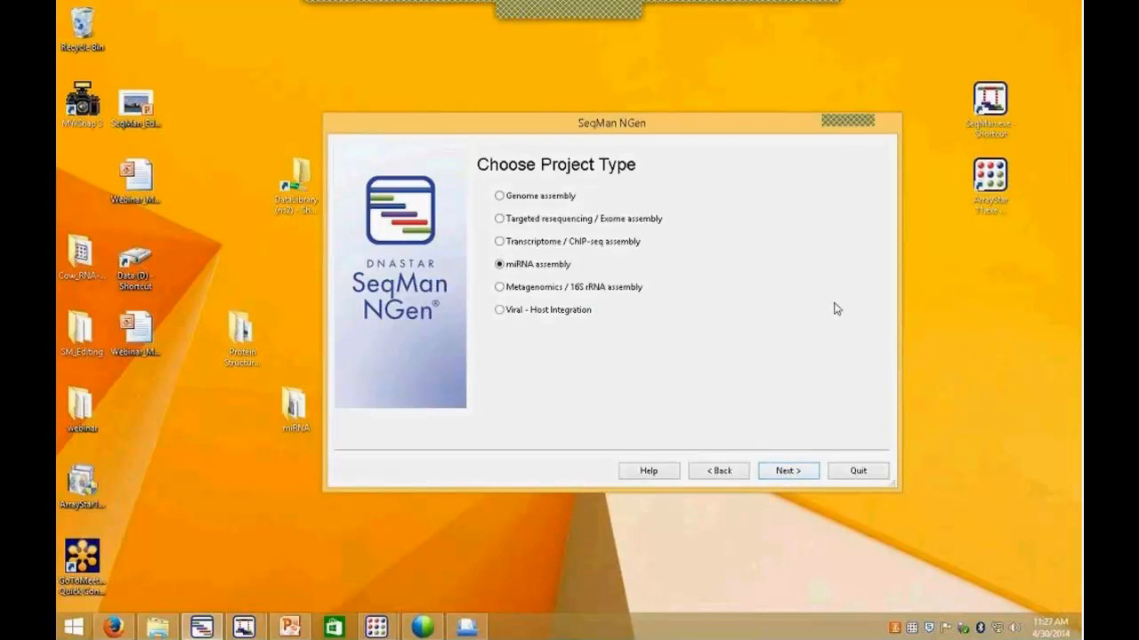
pyautogui.click(784, 473)
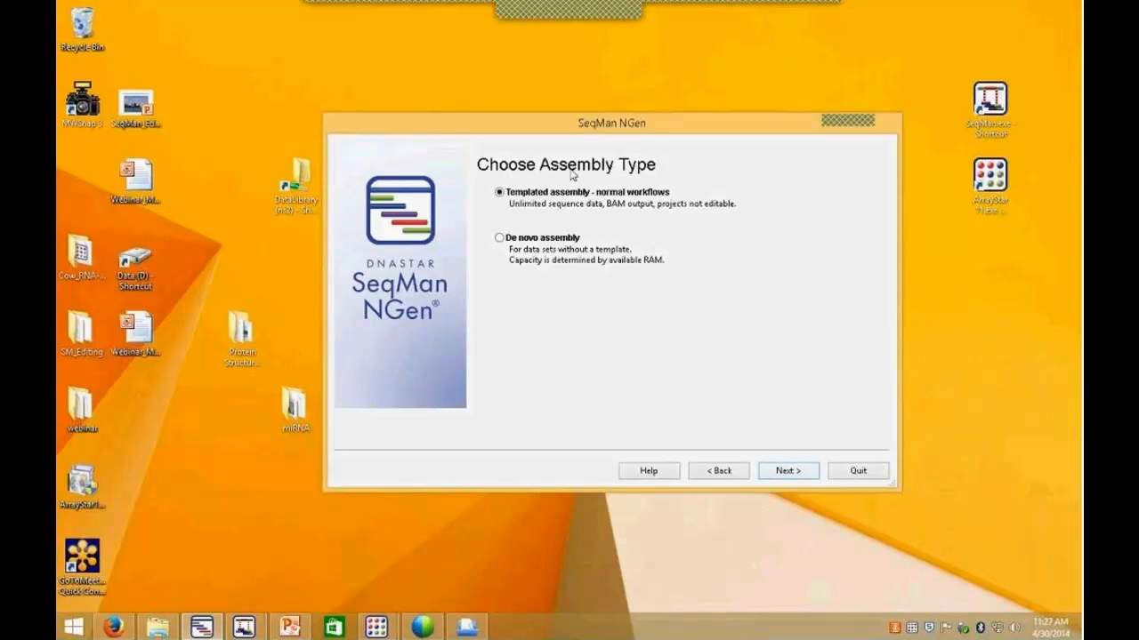
pyautogui.click(499, 238)
pyautogui.click(786, 471)
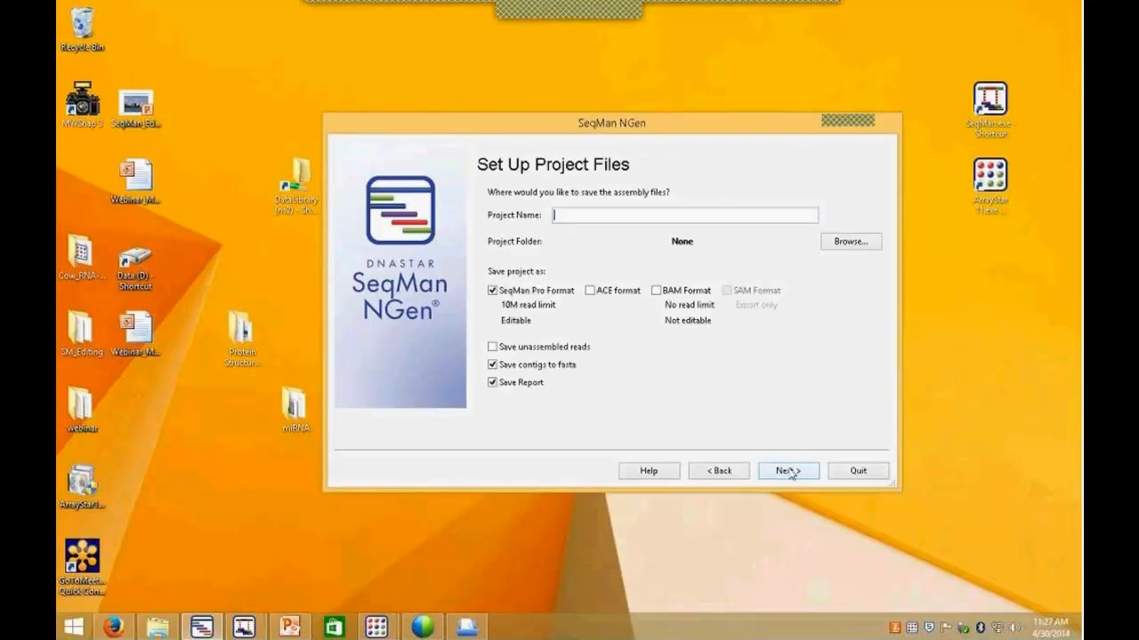
# Step: Name the project "denovo miRNA" and set its project folder to the miRNA folder on the desktop
pyautogui.write('denovo')
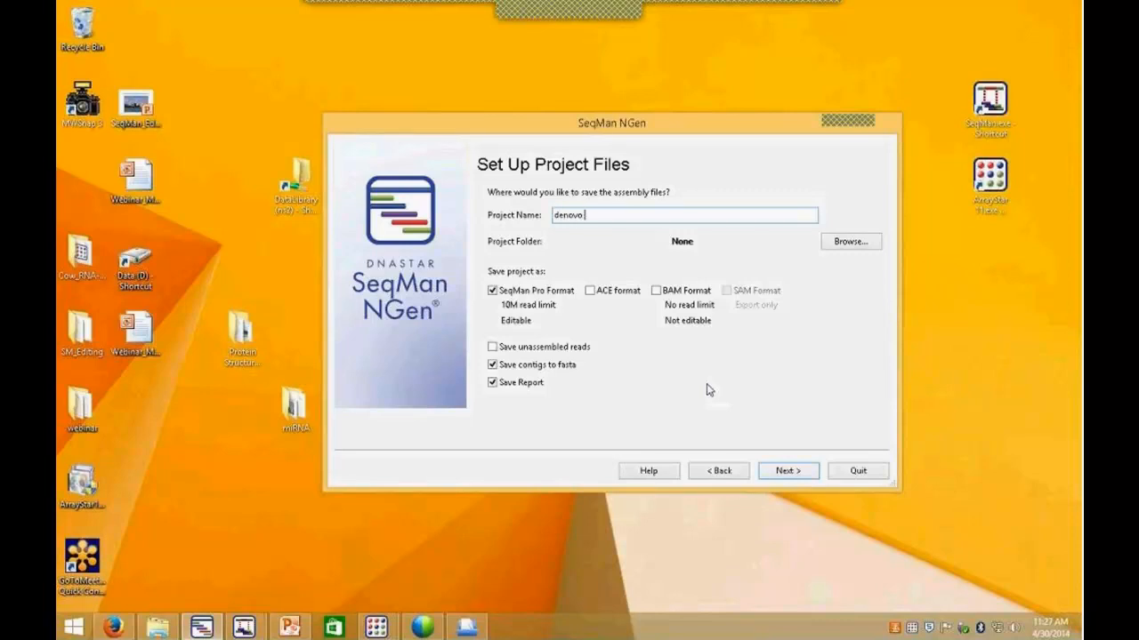
pyautogui.write(' miRNA')
pyautogui.click(849, 241)
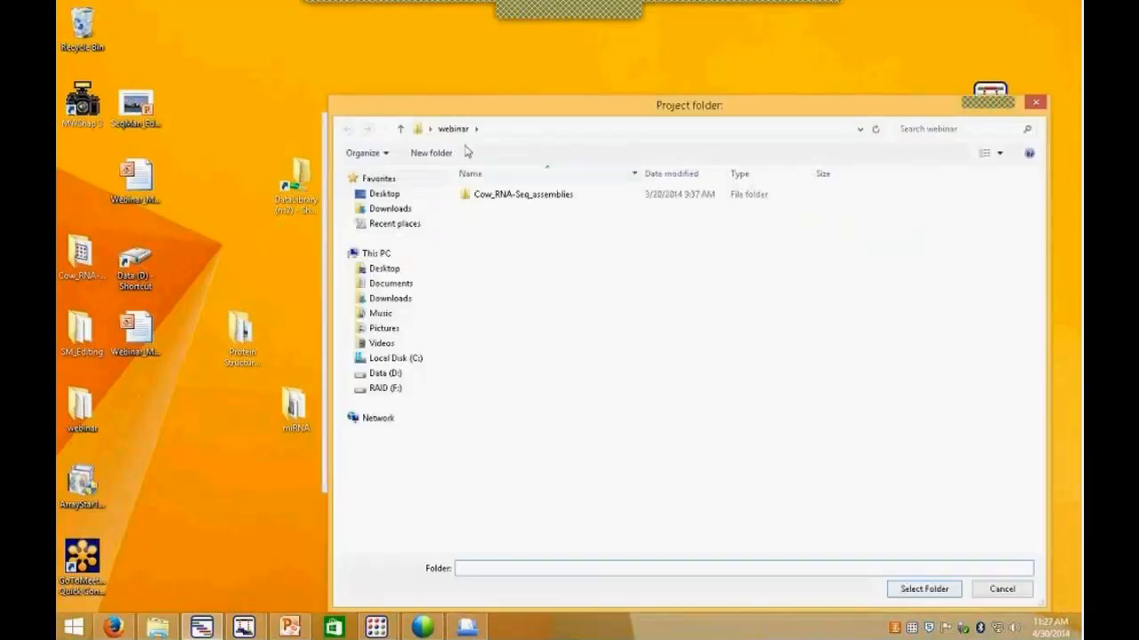
pyautogui.click(378, 193)
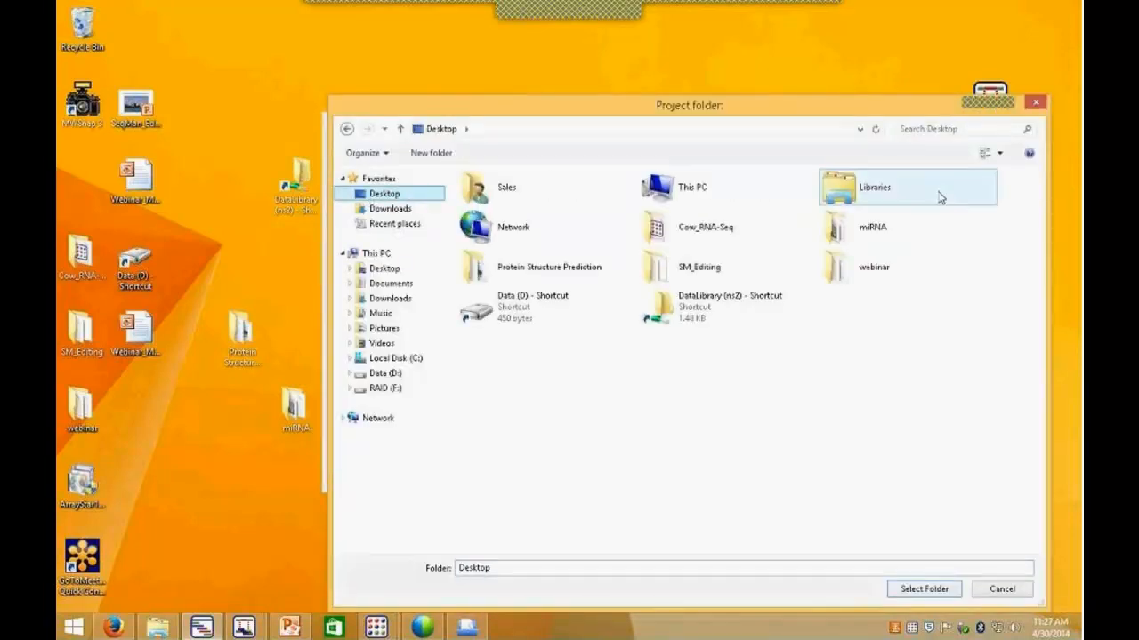
pyautogui.click(870, 226)
pyautogui.click(916, 591)
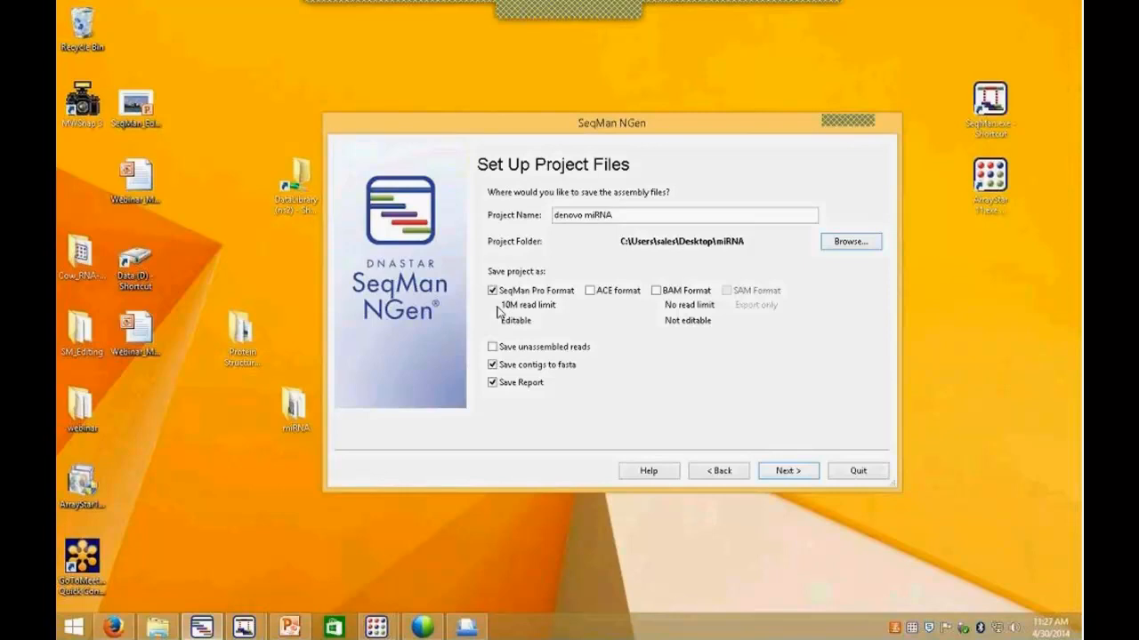
# Step: Turn off Save Report and Save contigs to fasta, keep only SeqMan Pro Format for output, and proceed to the input sequence files
pyautogui.click(493, 382)
pyautogui.click(493, 366)
pyautogui.moveTo(523, 119); pyautogui.dragTo(507, 111)
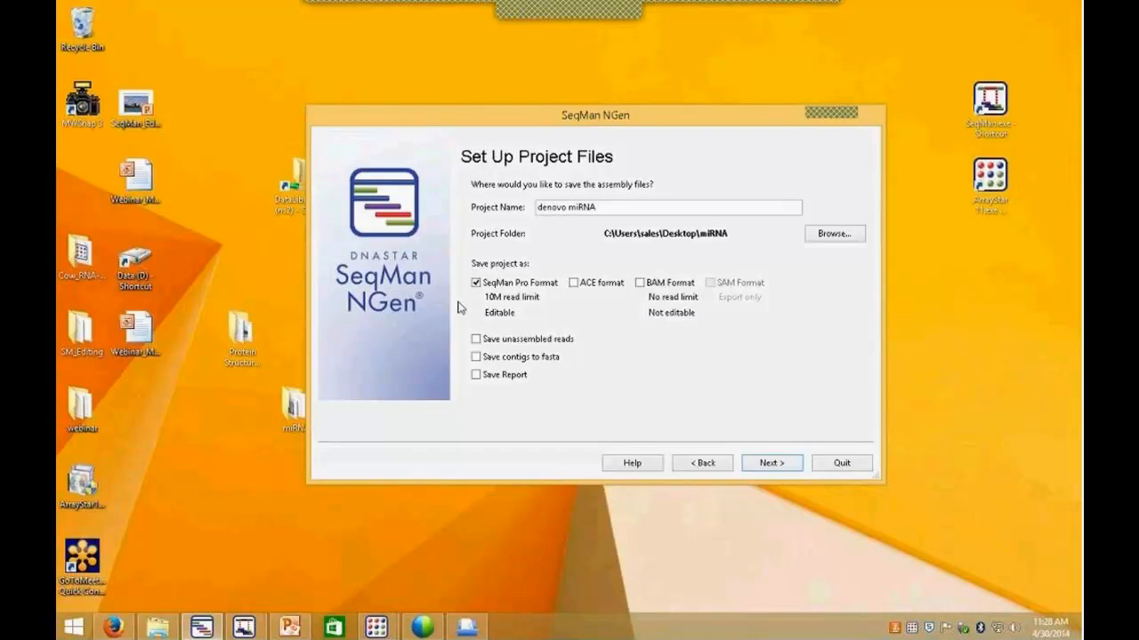
pyautogui.click(639, 283)
pyautogui.click(639, 283)
pyautogui.click(762, 466)
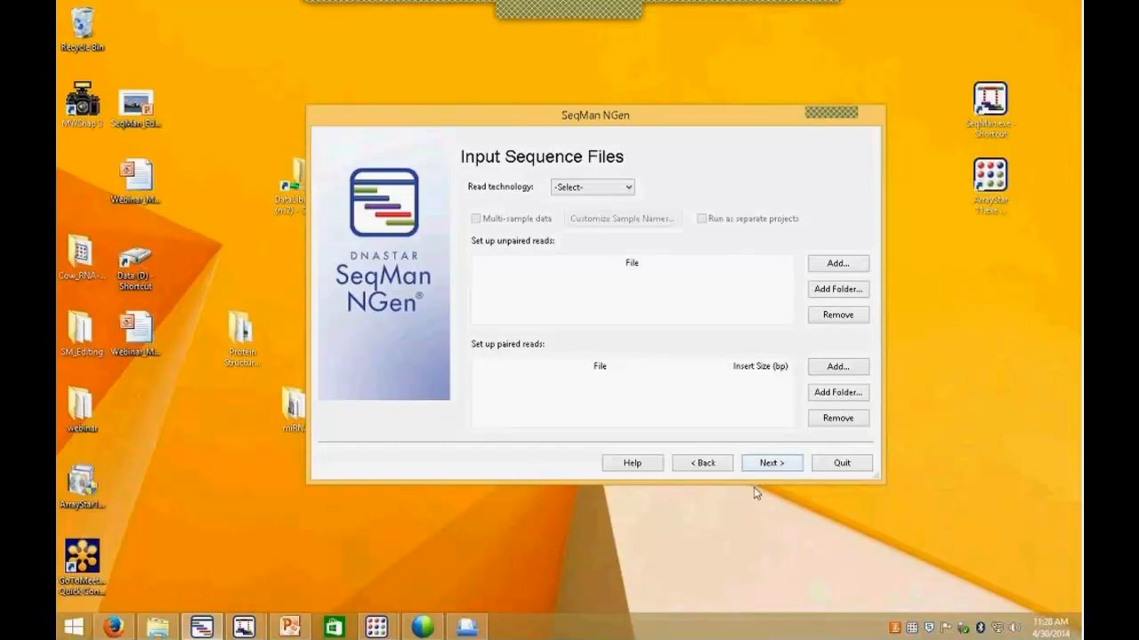
# Step: Set the read technology to Illumina < 50 nt, add unassigned-sample1.fastq as unpaired reads, and proceed to the read options
pyautogui.click(629, 188)
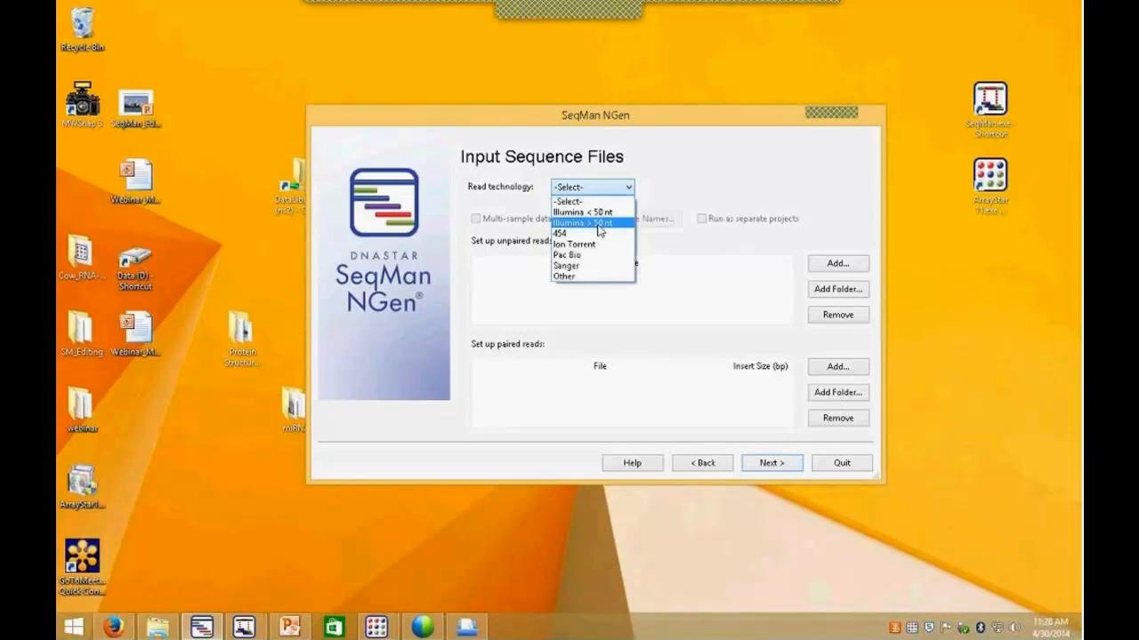
pyautogui.click(601, 212)
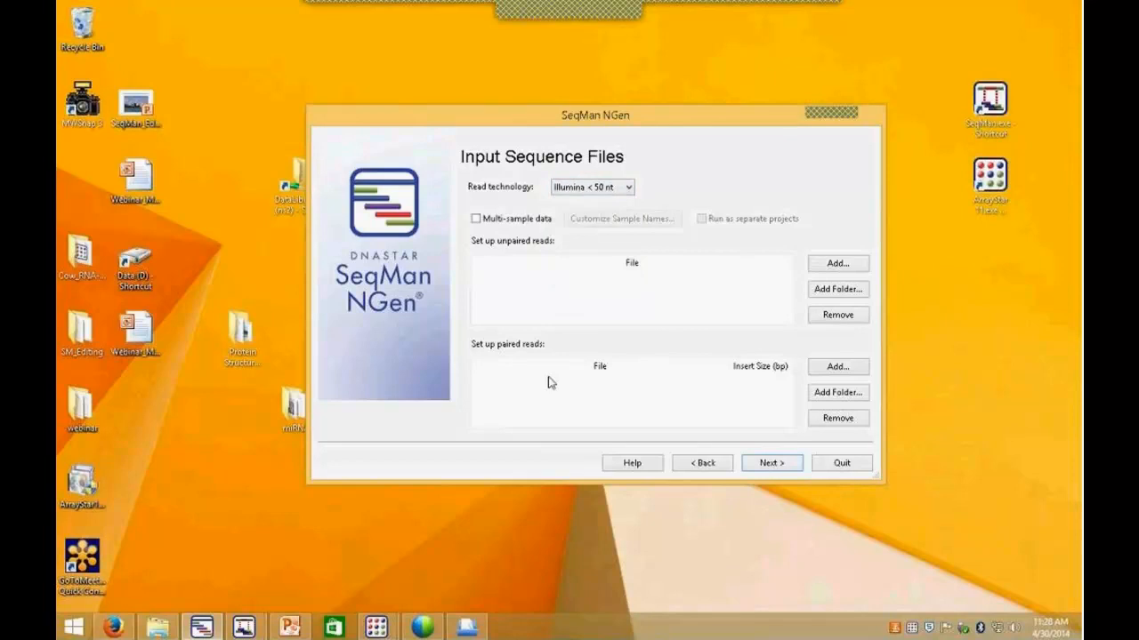
pyautogui.click(836, 266)
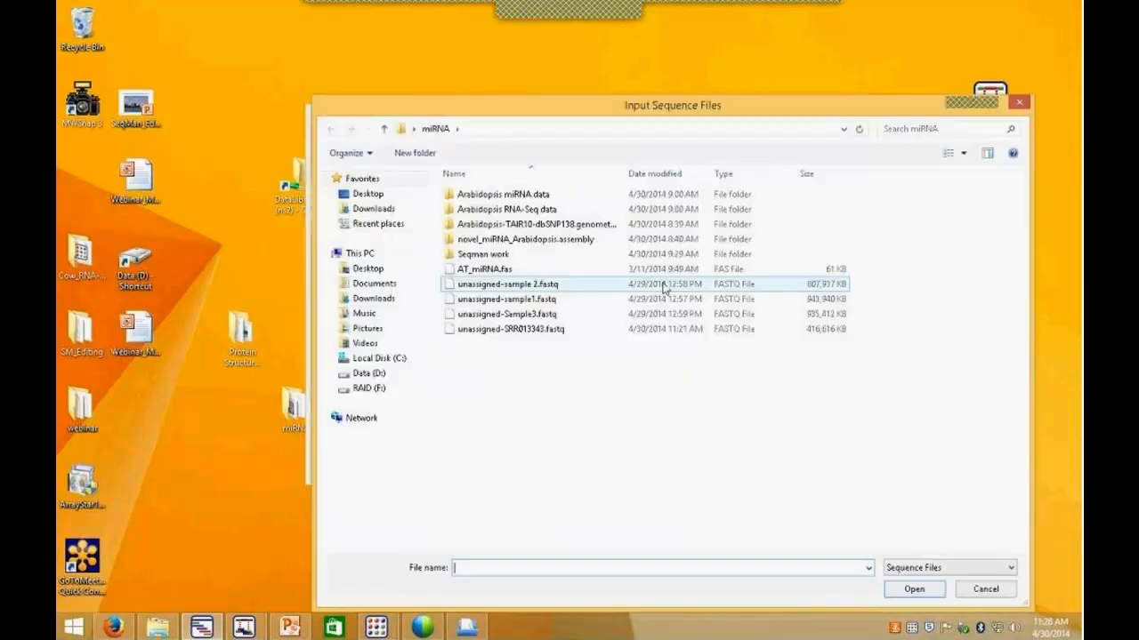
pyautogui.click(662, 299)
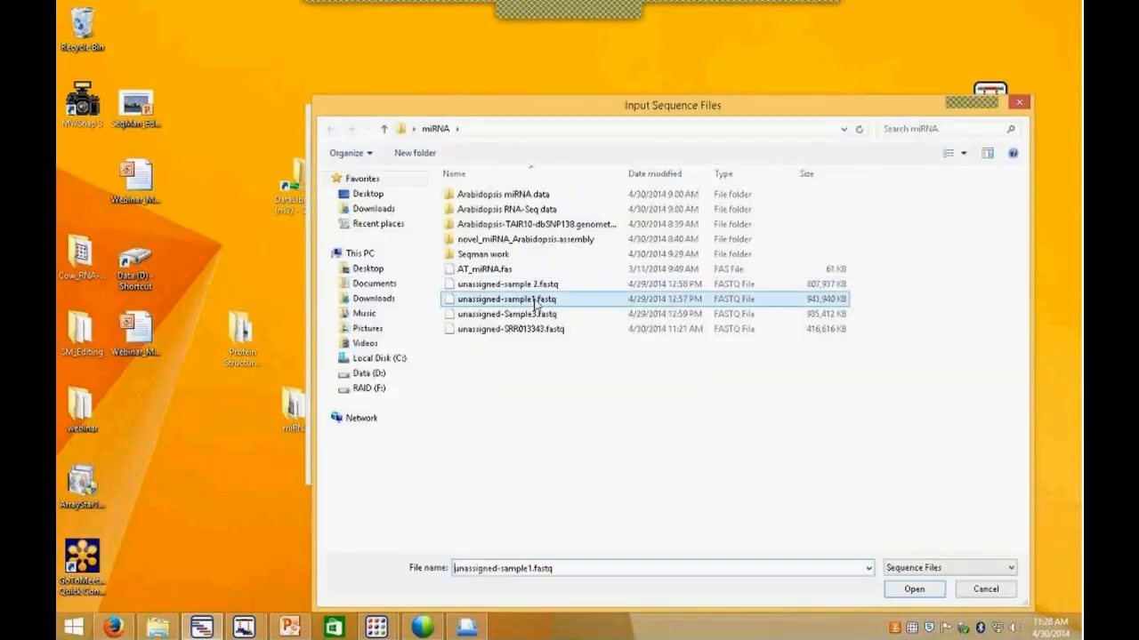
pyautogui.click(909, 594)
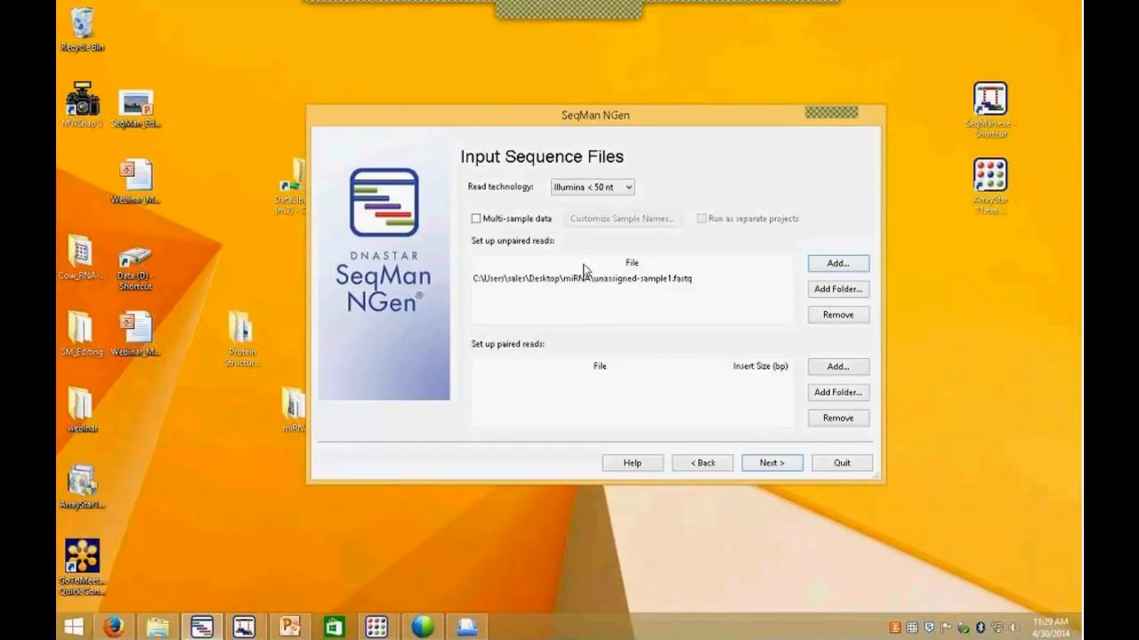
pyautogui.click(769, 464)
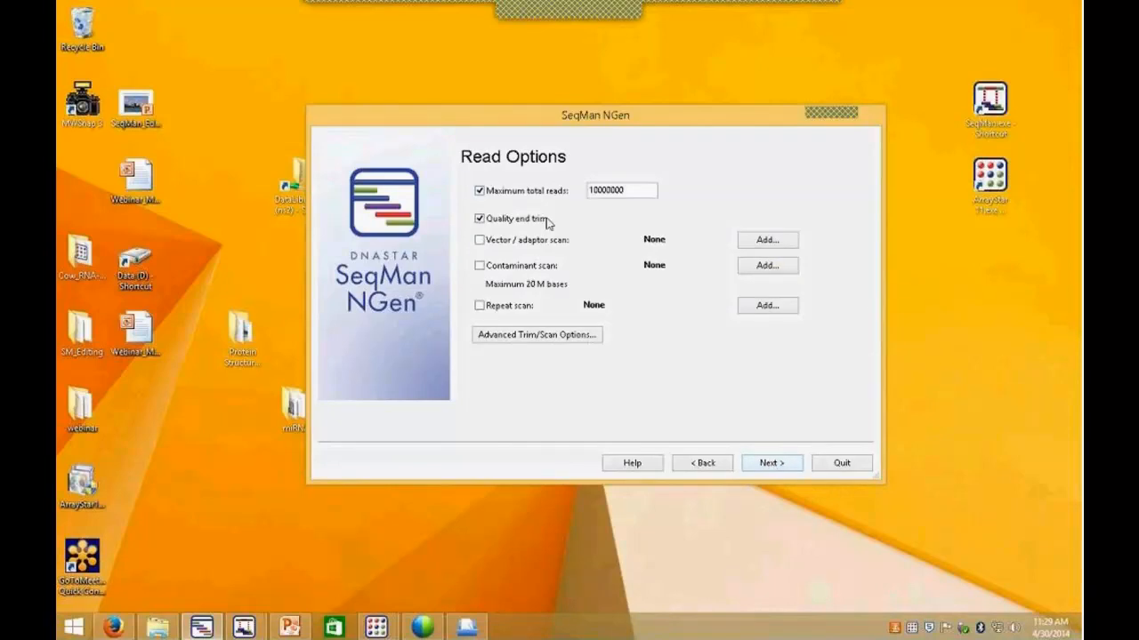
# Step: Limit the maximum total reads to 100000 and turn on the contaminant scan
pyautogui.click(653, 191)
pyautogui.press('BackSpace')
pyautogui.press('BackSpace')
pyautogui.press('BackSpace')
pyautogui.write('0')
pyautogui.click(479, 266)
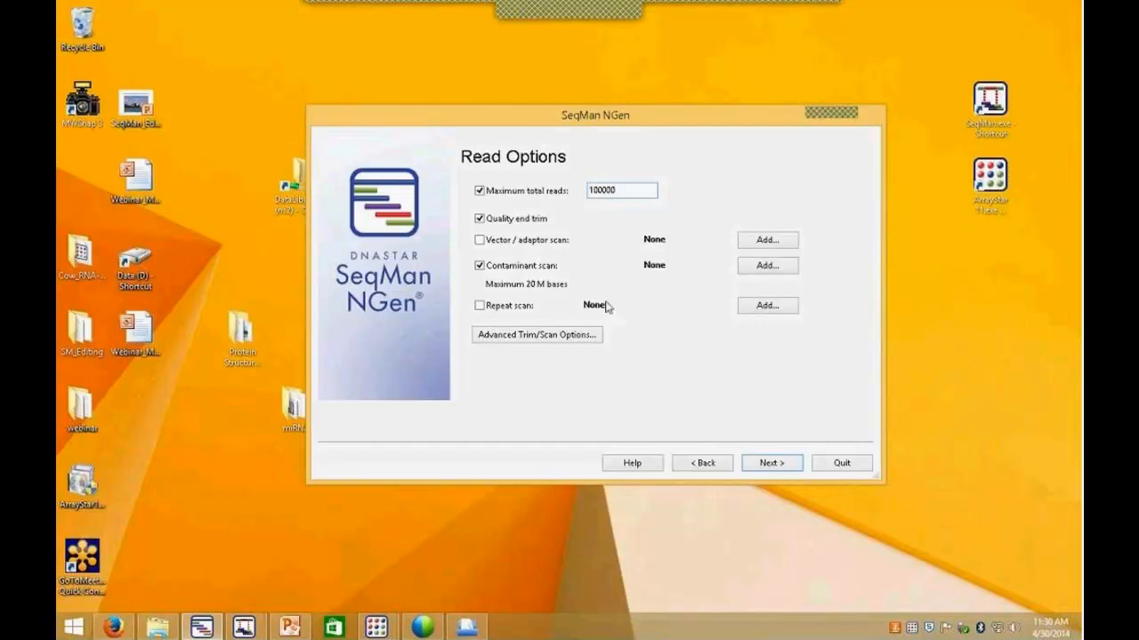
# Step: Check the quality end trimming settings in the advanced trim/scan options, accept them, and proceed to the assembly options
pyautogui.click(516, 335)
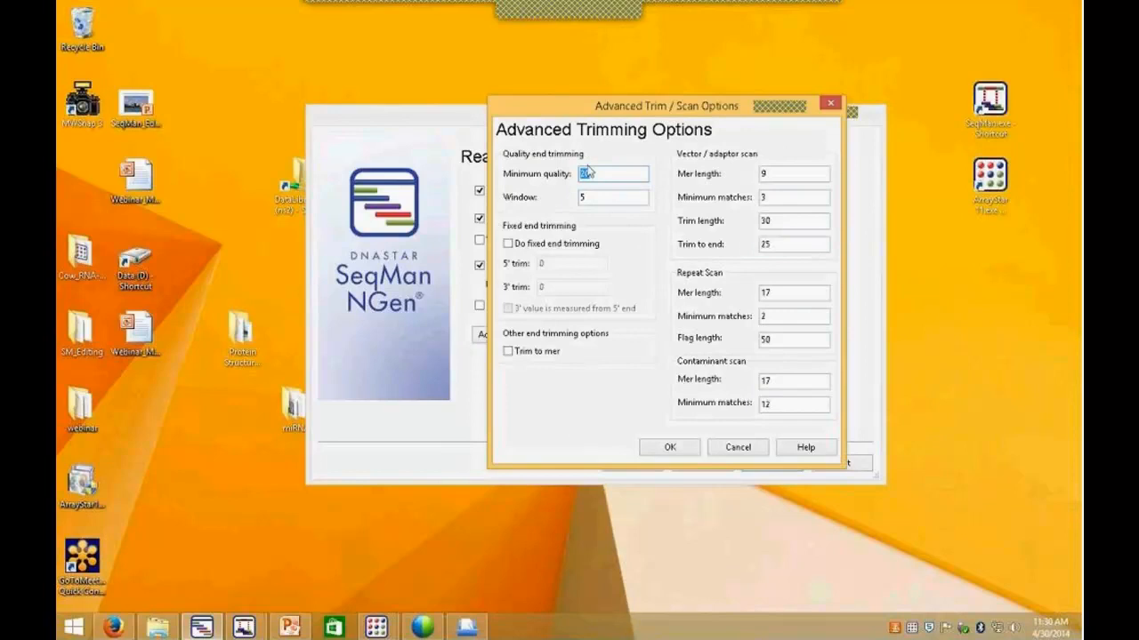
pyautogui.click(669, 448)
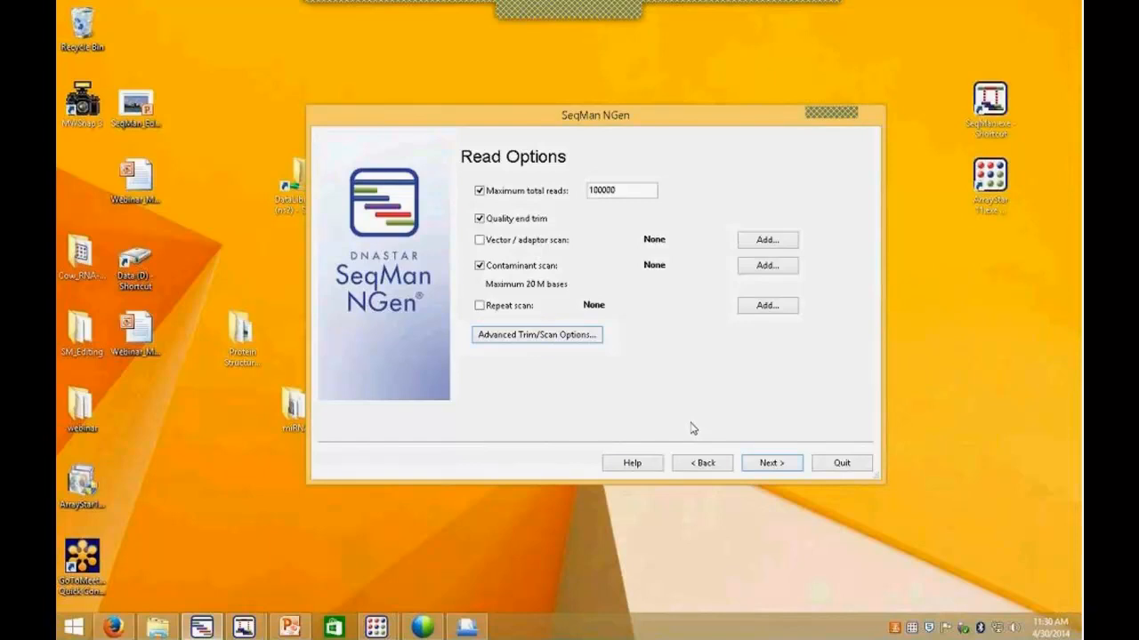
pyautogui.click(767, 463)
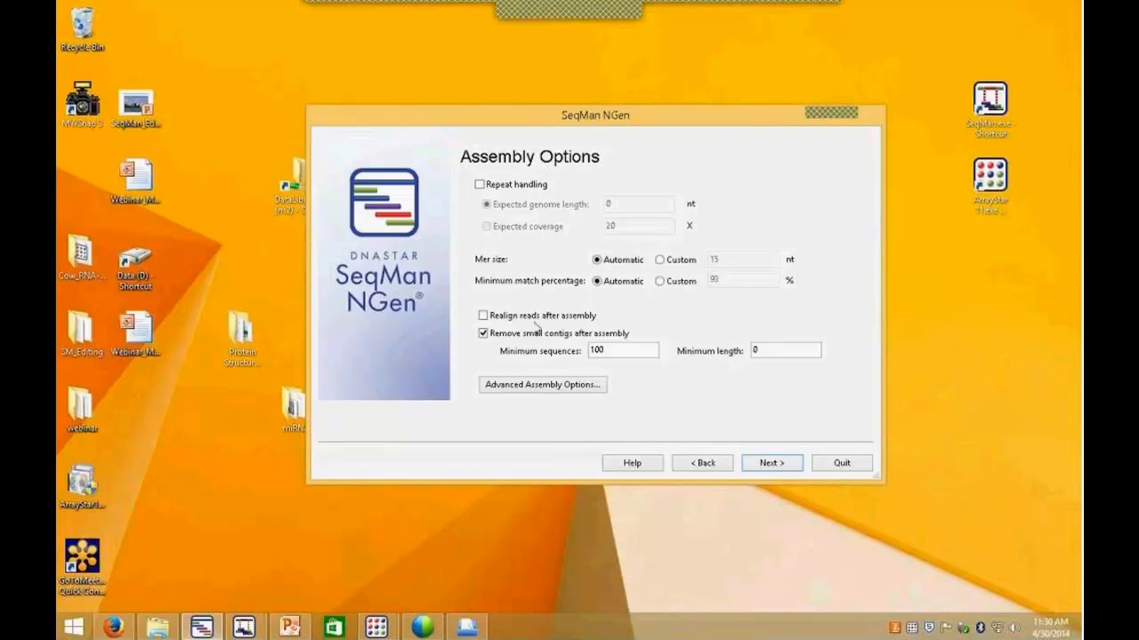
# Step: Set a custom minimum match percentage of 97 and a minimum of 10 sequences for removing small contigs
pyautogui.click(659, 283)
pyautogui.press('BackSpace')
pyautogui.write('7')
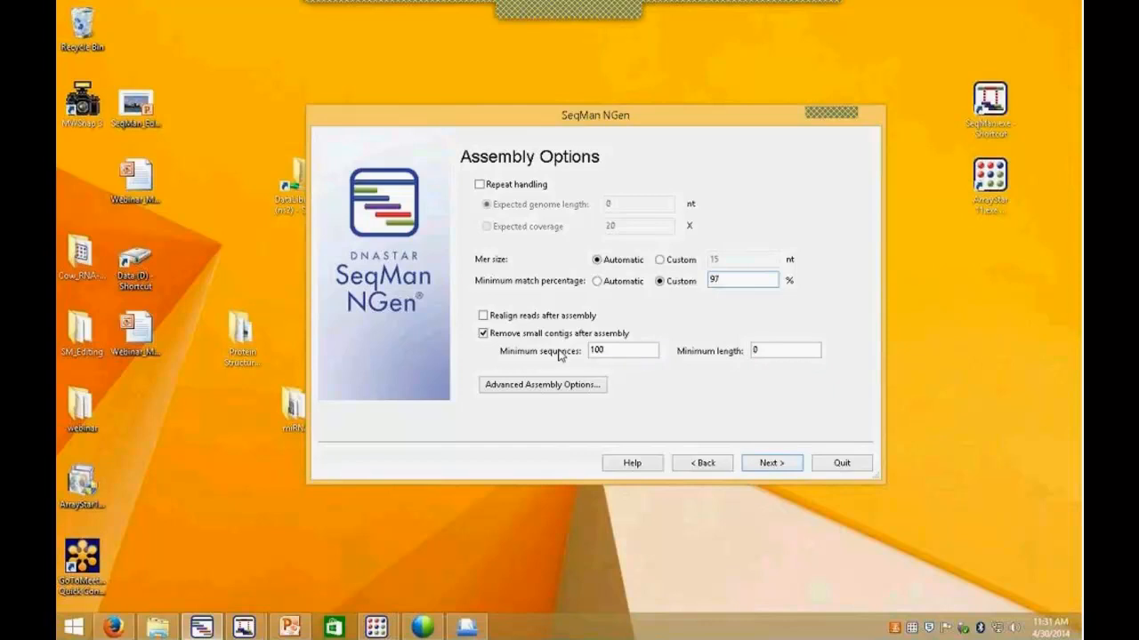
pyautogui.click(623, 348)
pyautogui.press('BackSpace')
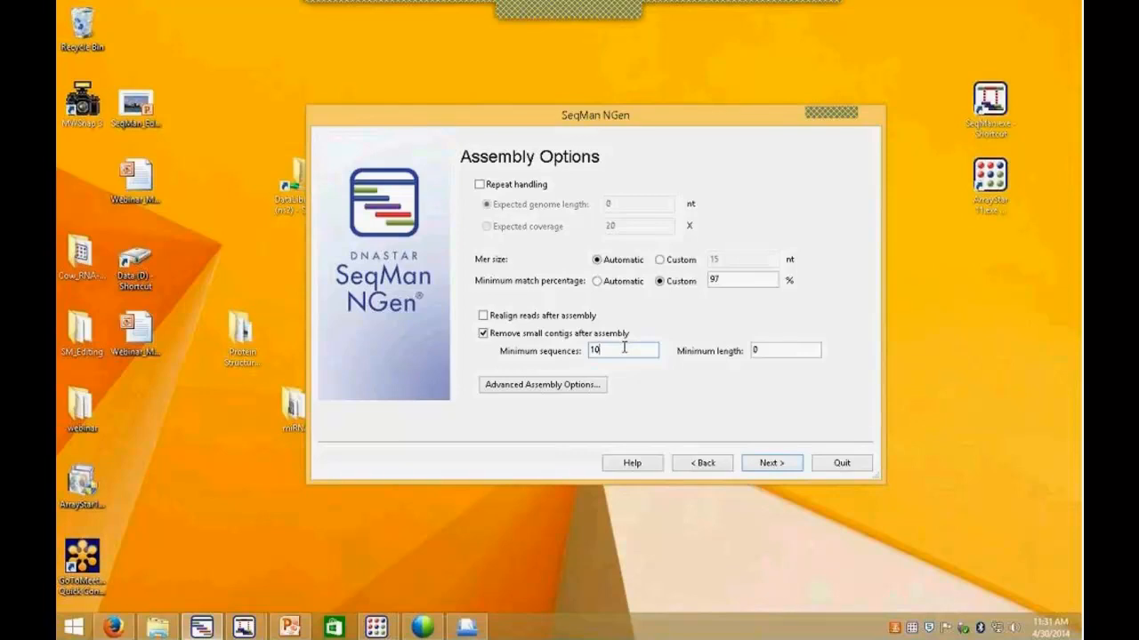
pyautogui.press('BackSpace')
pyautogui.press('BackSpace')
pyautogui.write('0')
pyautogui.press('BackSpace')
pyautogui.write('10')
# Step: Proceed to the assembly script summary, move the wizard window aside, and start the assembly
pyautogui.click(786, 463)
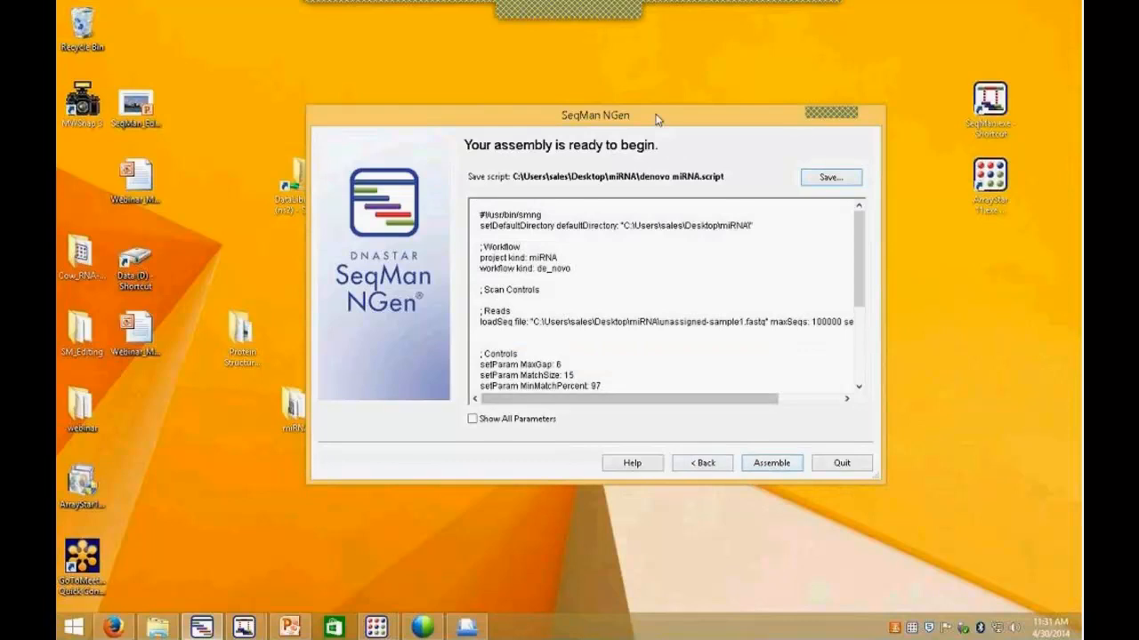
pyautogui.moveTo(699, 115); pyautogui.dragTo(479, 140)
pyautogui.click(542, 489)
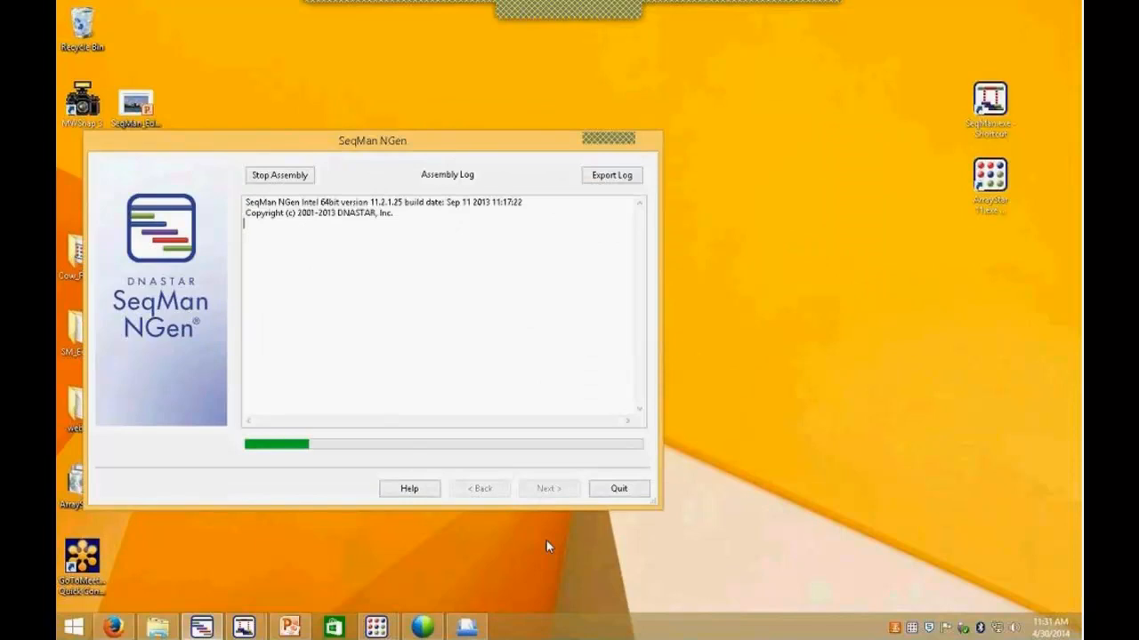
# Step: Open Task Manager beside the wizard with full details and check the CPU and memory use of SeqMan NGen
pyautogui.rightClick(719, 628)
pyautogui.click(766, 587)
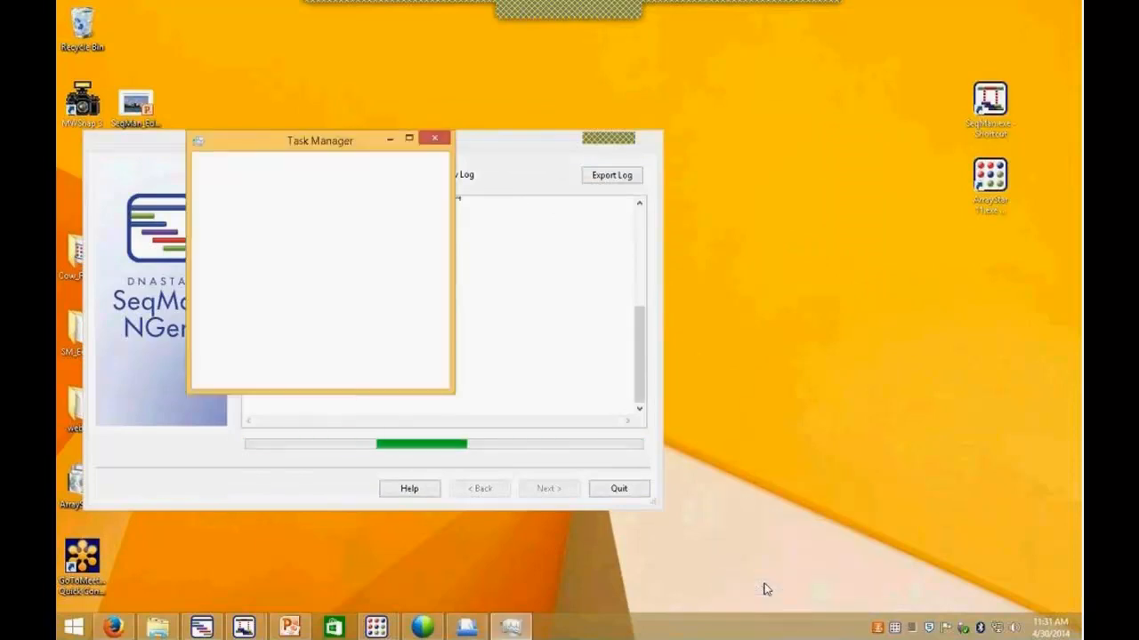
pyautogui.moveTo(356, 147); pyautogui.dragTo(870, 157)
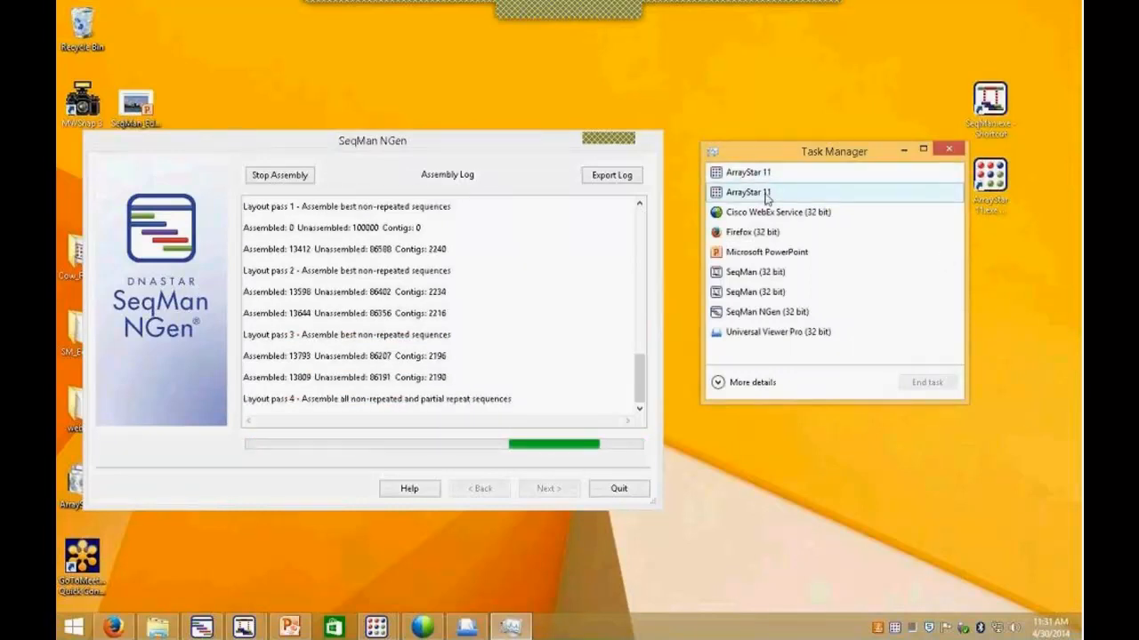
pyautogui.click(718, 383)
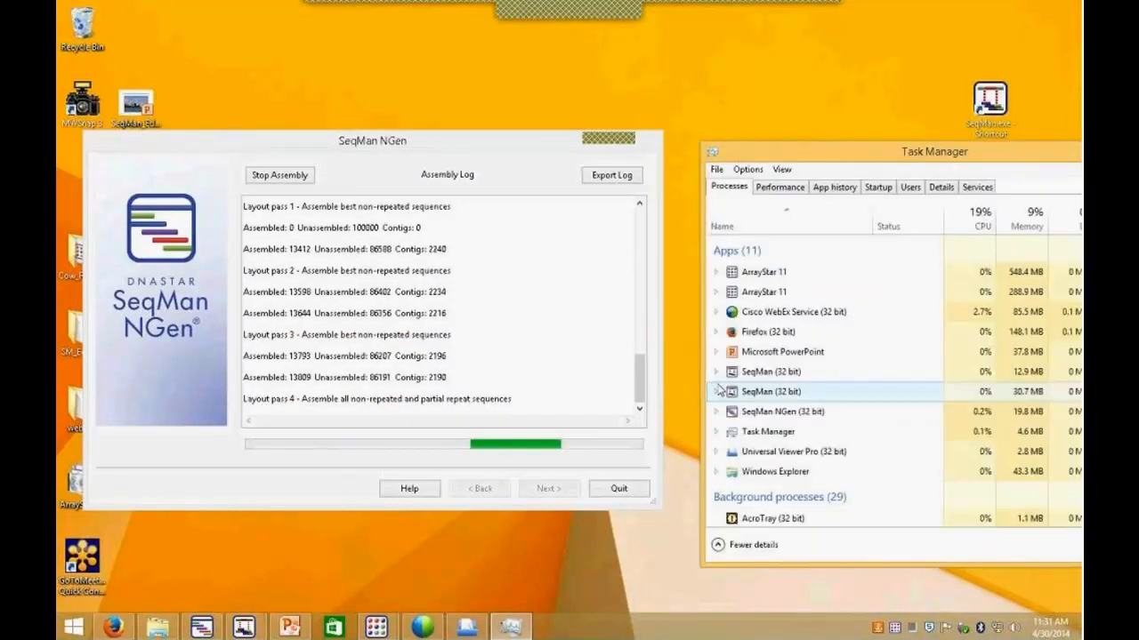
pyautogui.moveTo(979, 153); pyautogui.dragTo(792, 55)
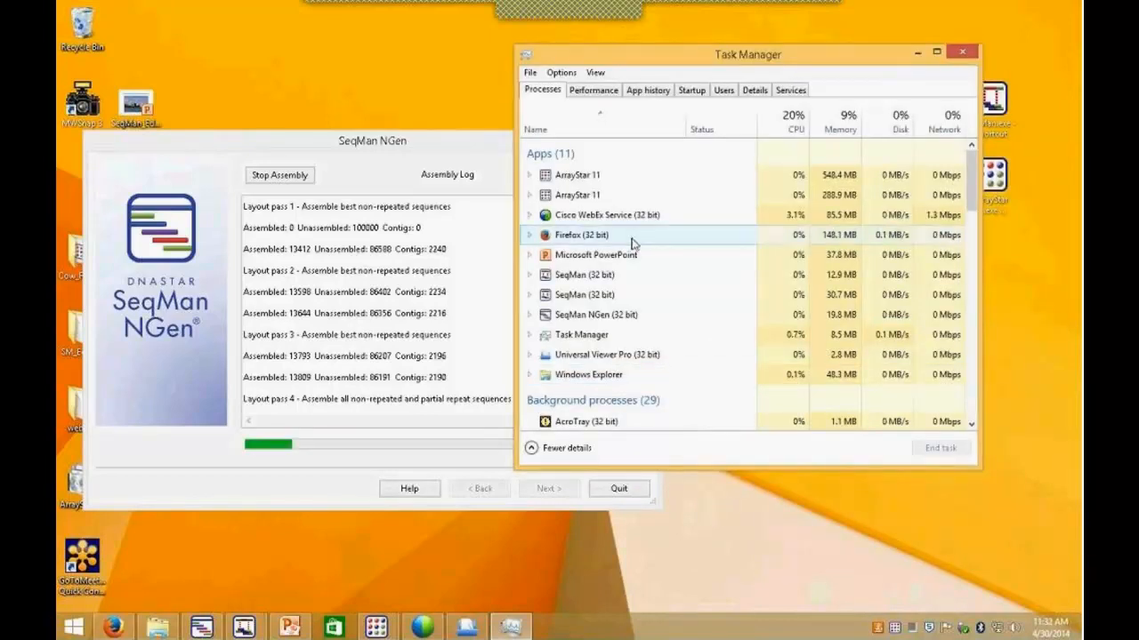
pyautogui.click(610, 317)
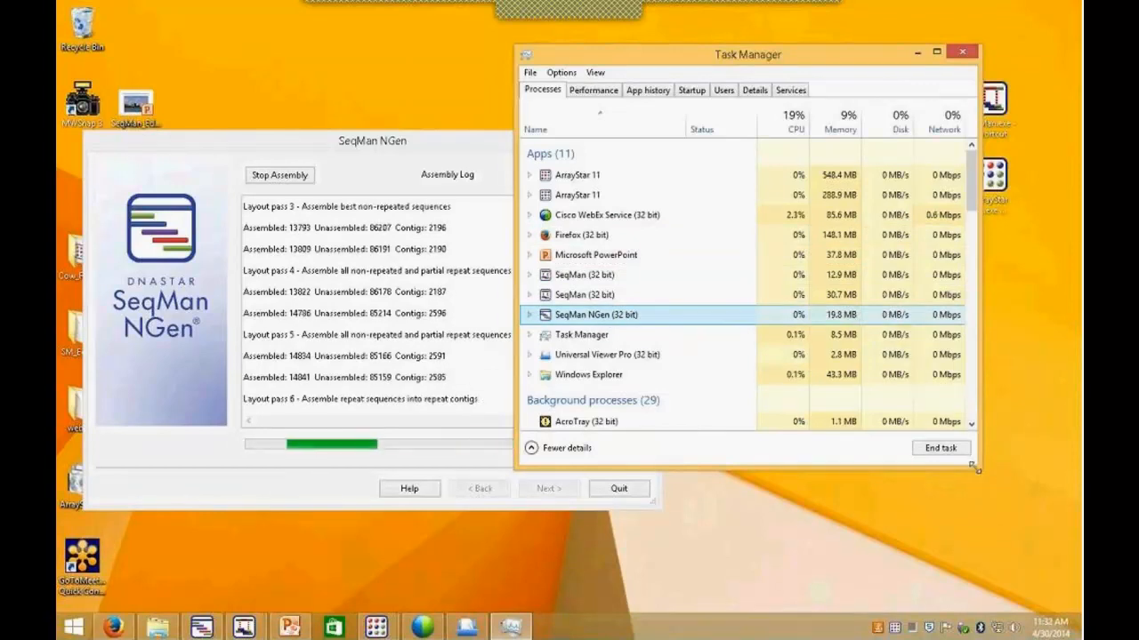
pyautogui.moveTo(978, 478); pyautogui.dragTo(1082, 556)
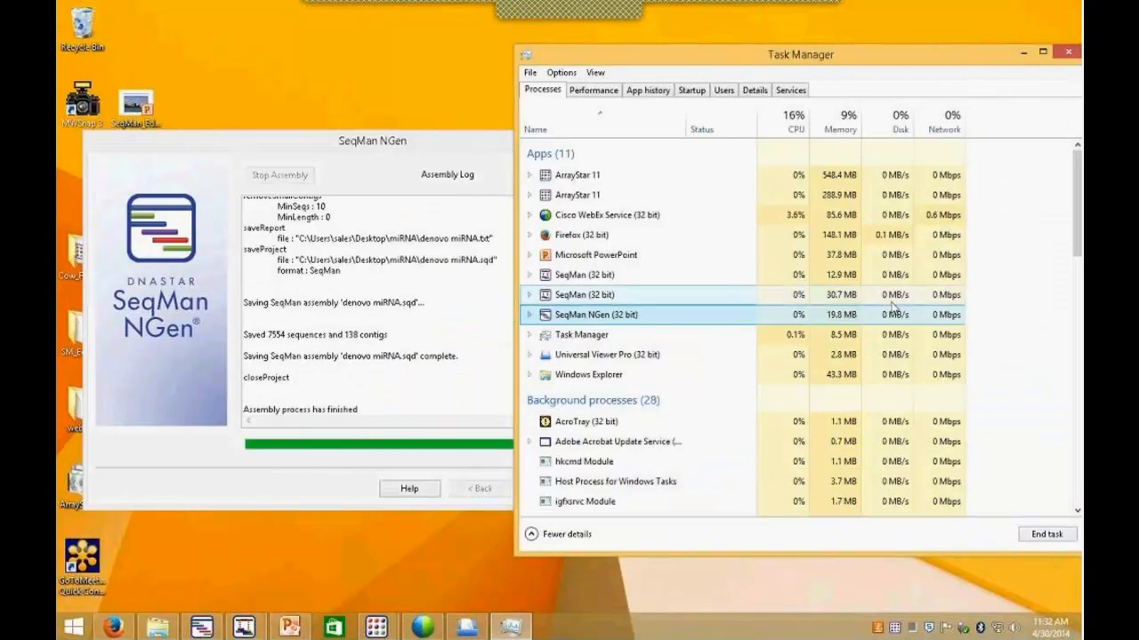
# Step: Return to SeqMan NGen and review the assembly log from the read loading through the layout passes to the end
pyautogui.click(436, 152)
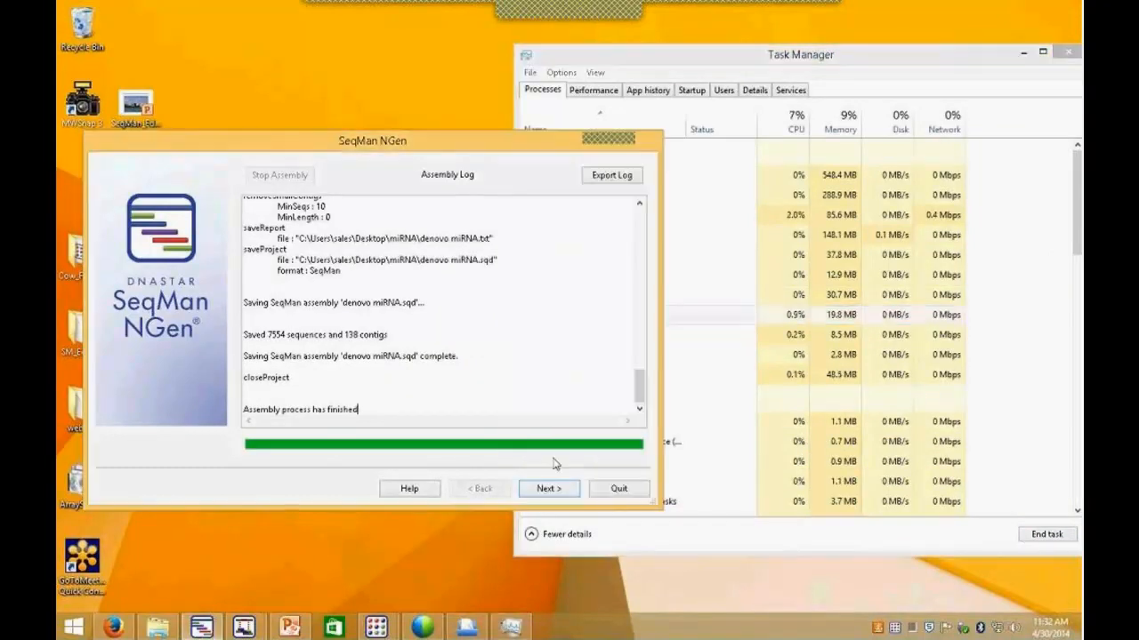
pyautogui.moveTo(530, 145); pyautogui.dragTo(564, 118)
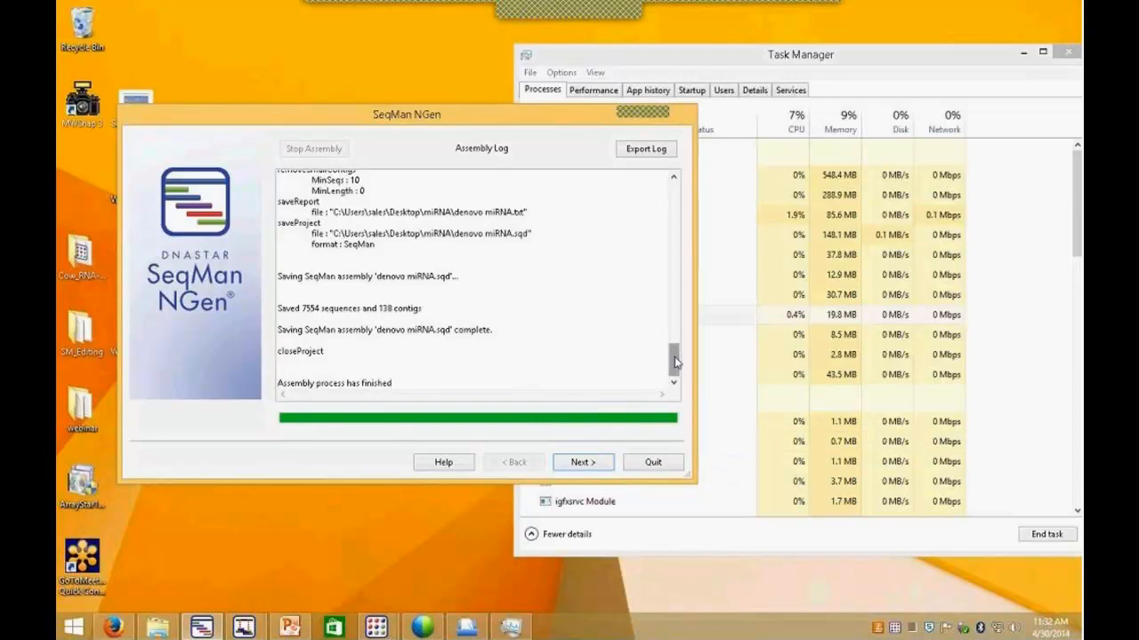
pyautogui.moveTo(674, 360); pyautogui.dragTo(673, 189)
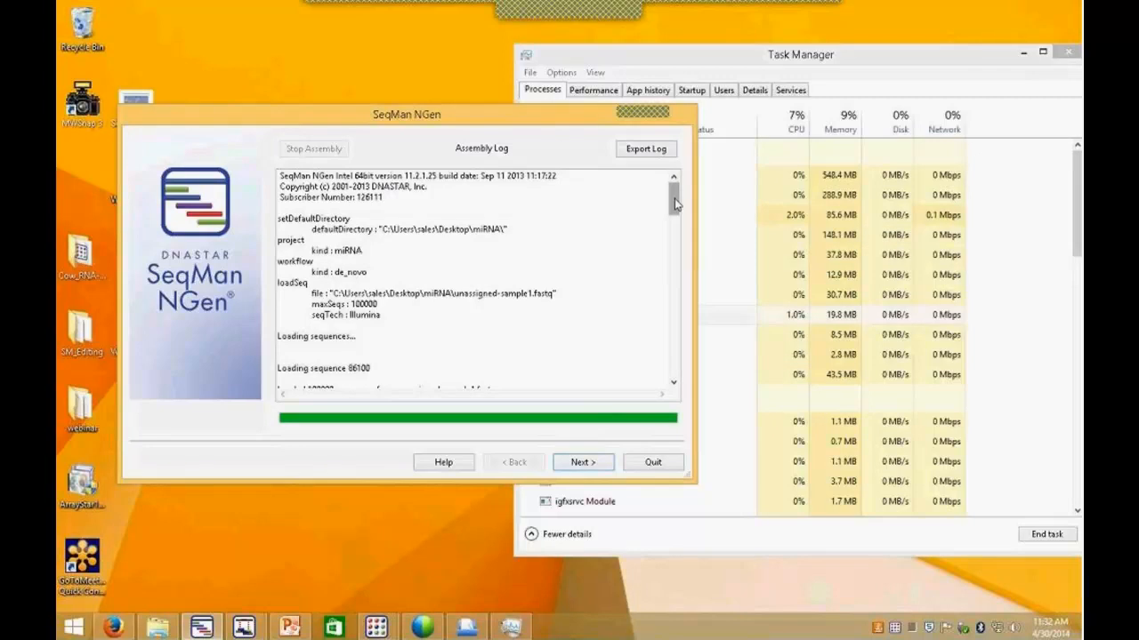
pyautogui.moveTo(674, 217); pyautogui.dragTo(674, 289)
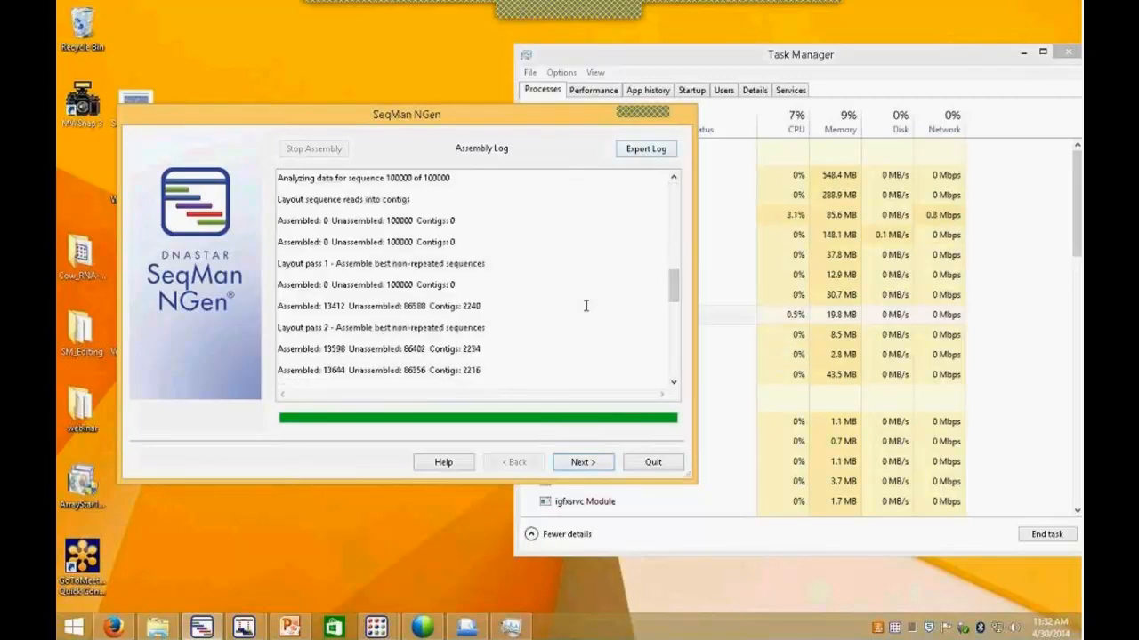
pyautogui.moveTo(674, 287); pyautogui.dragTo(674, 363)
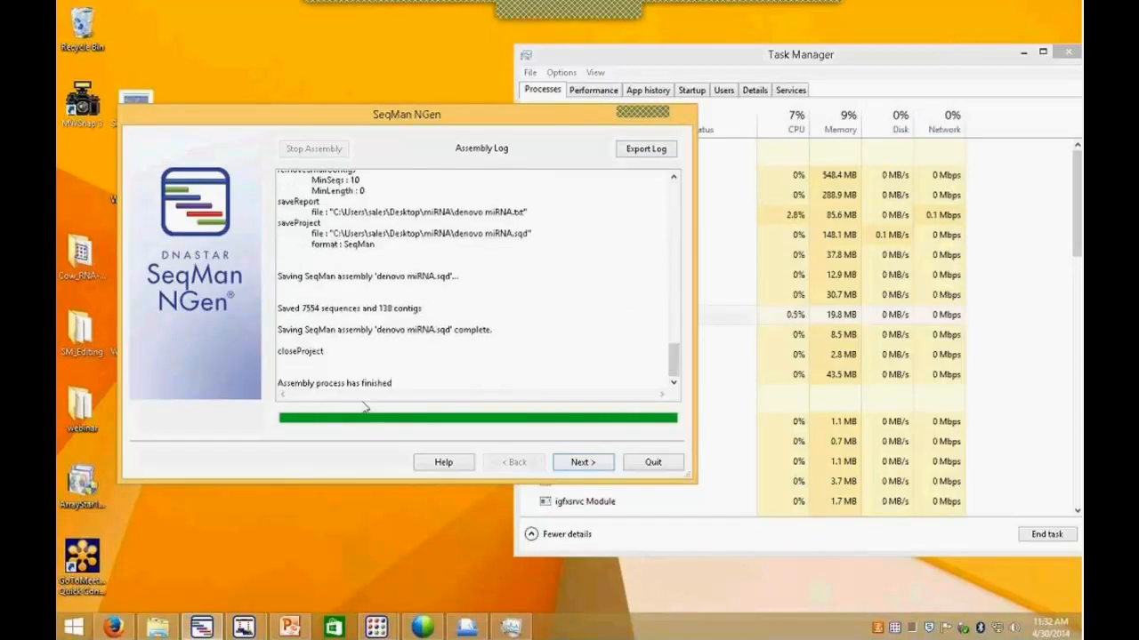
# Step: Review the project report through its assembly parameters and launch the finished assembly in SeqMan
pyautogui.click(582, 463)
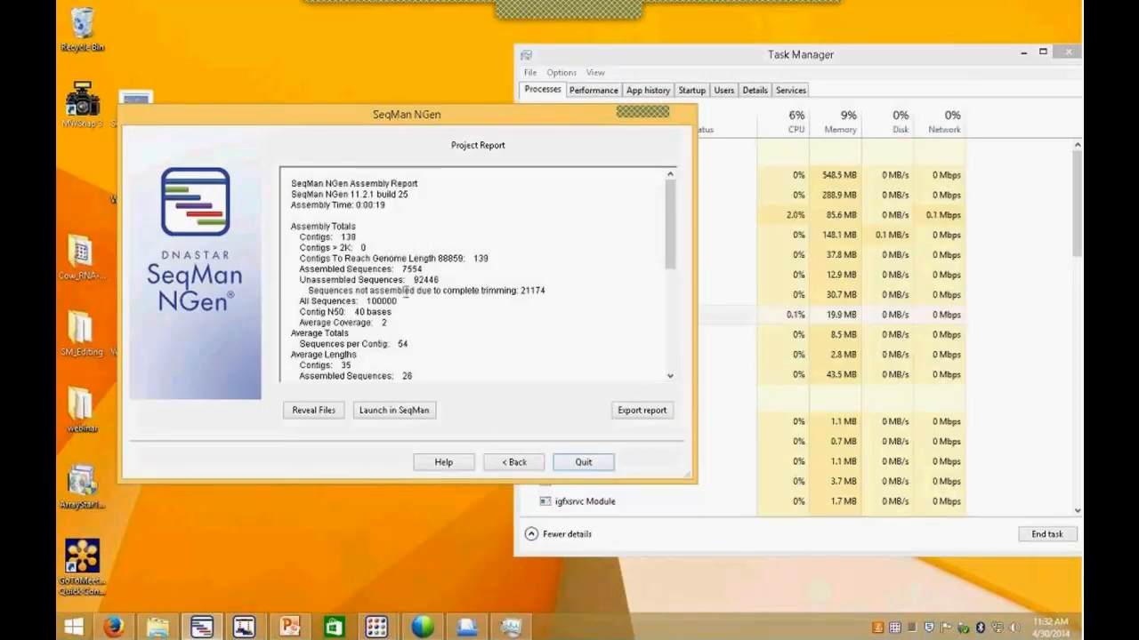
pyautogui.moveTo(665, 217); pyautogui.dragTo(672, 318)
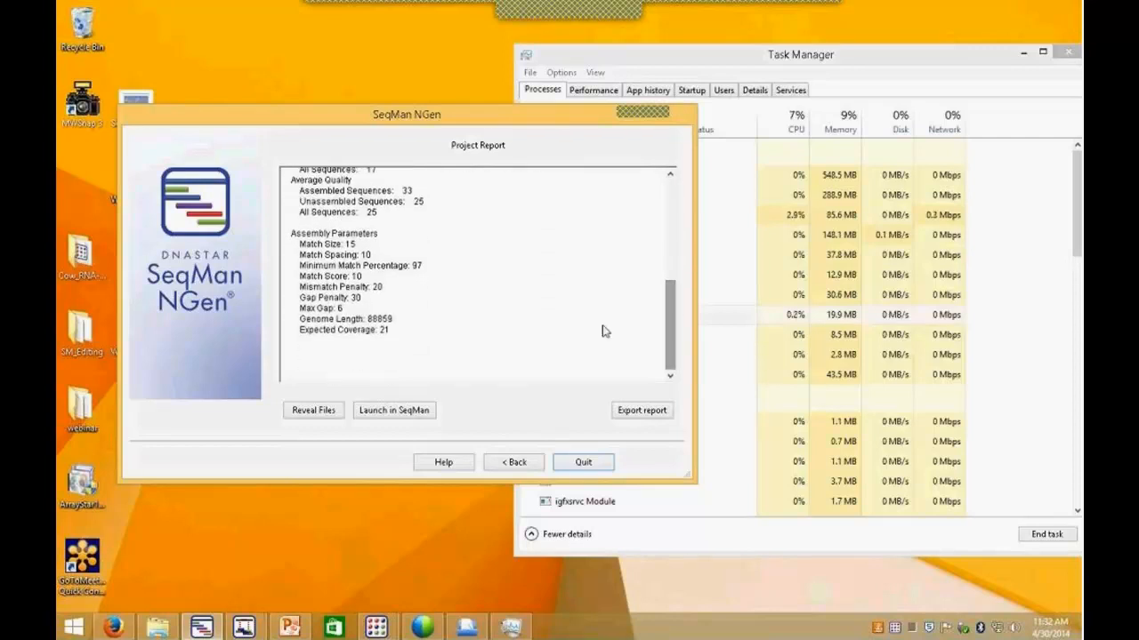
pyautogui.click(372, 414)
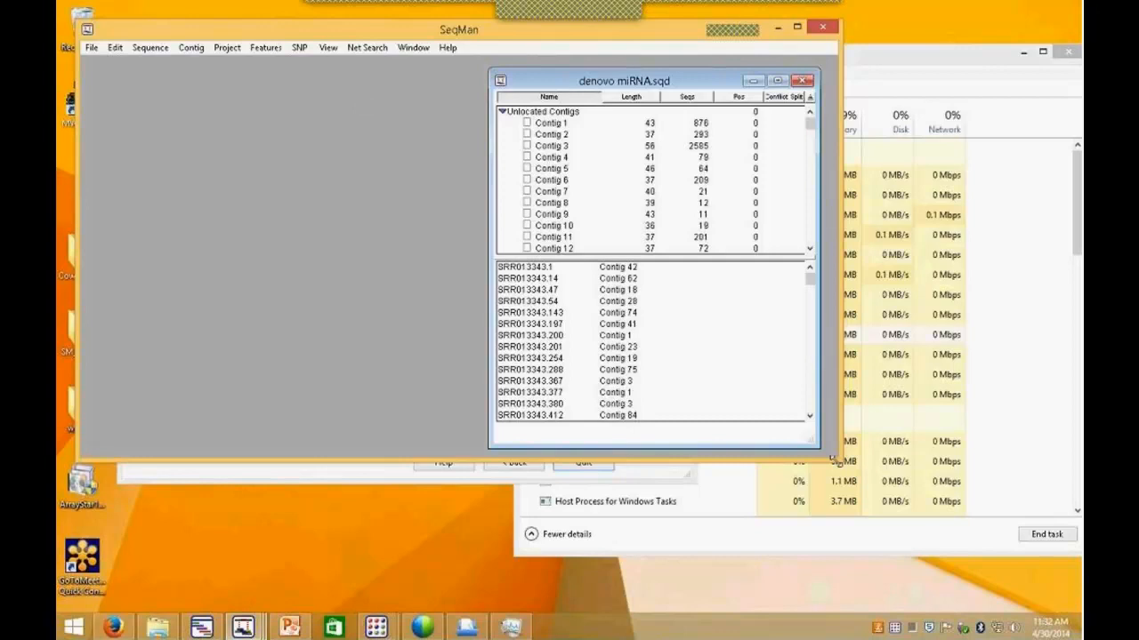
# Step: Enlarge the SeqMan window and the denovo miRNA.sqd project window, and reposition the project window to fit inside
pyautogui.moveTo(839, 460); pyautogui.dragTo(1057, 565)
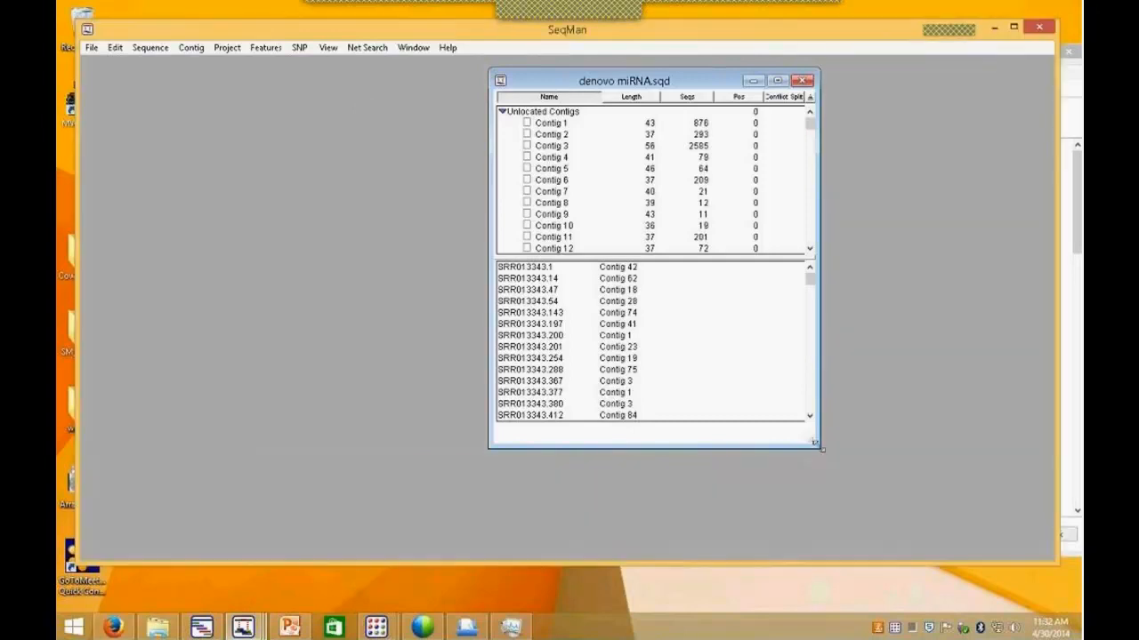
pyautogui.moveTo(818, 447); pyautogui.dragTo(1053, 541)
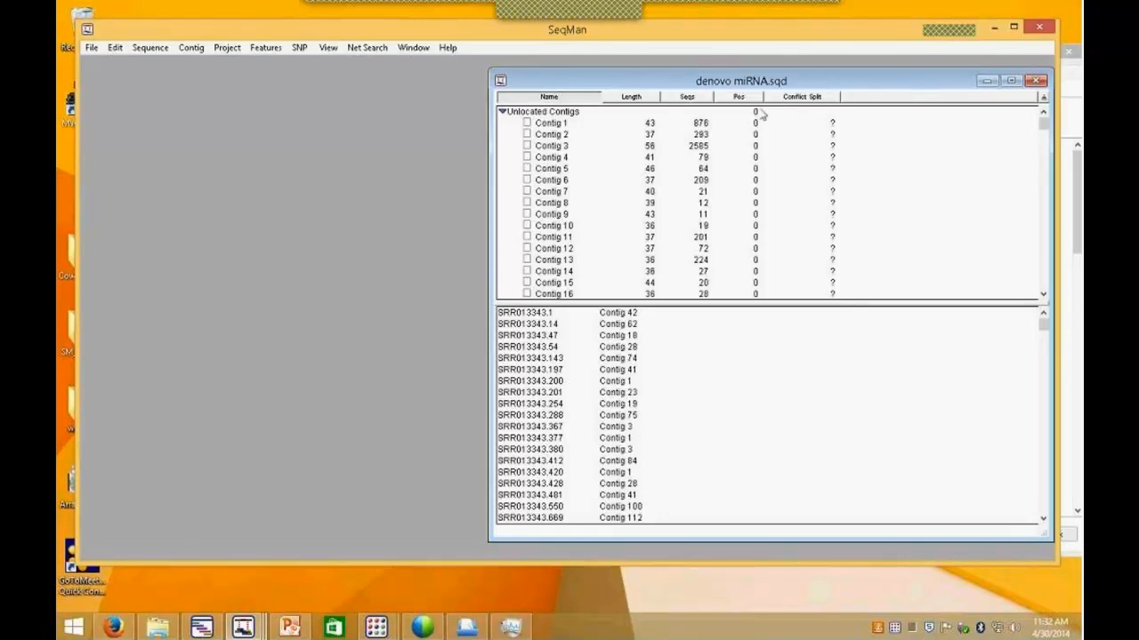
pyautogui.moveTo(802, 85); pyautogui.dragTo(807, 142)
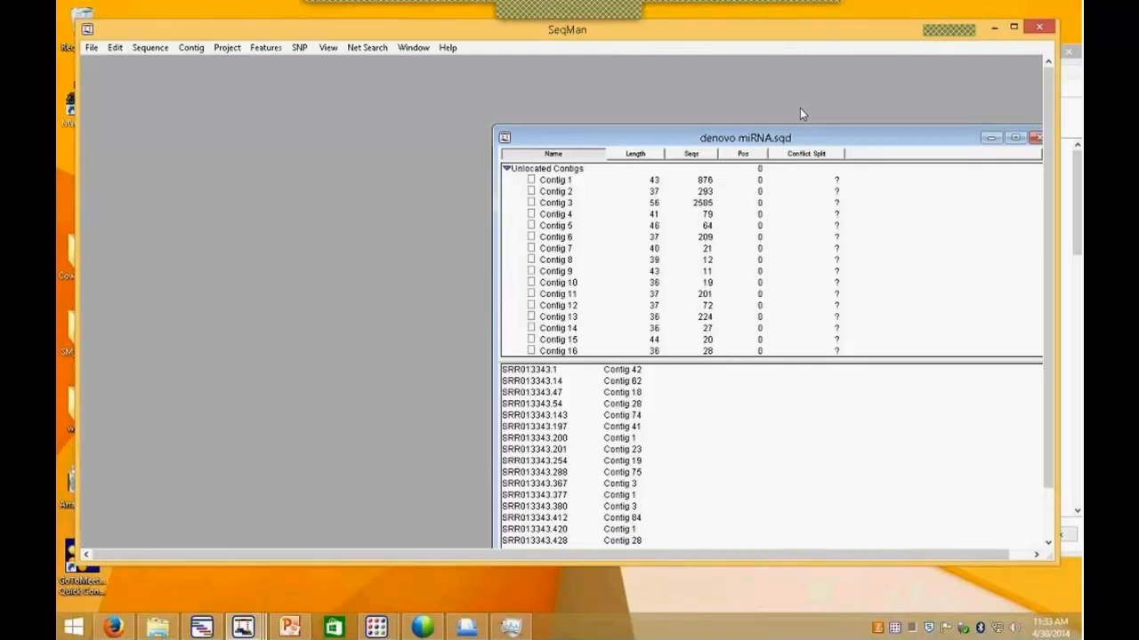
pyautogui.moveTo(666, 138); pyautogui.dragTo(637, 81)
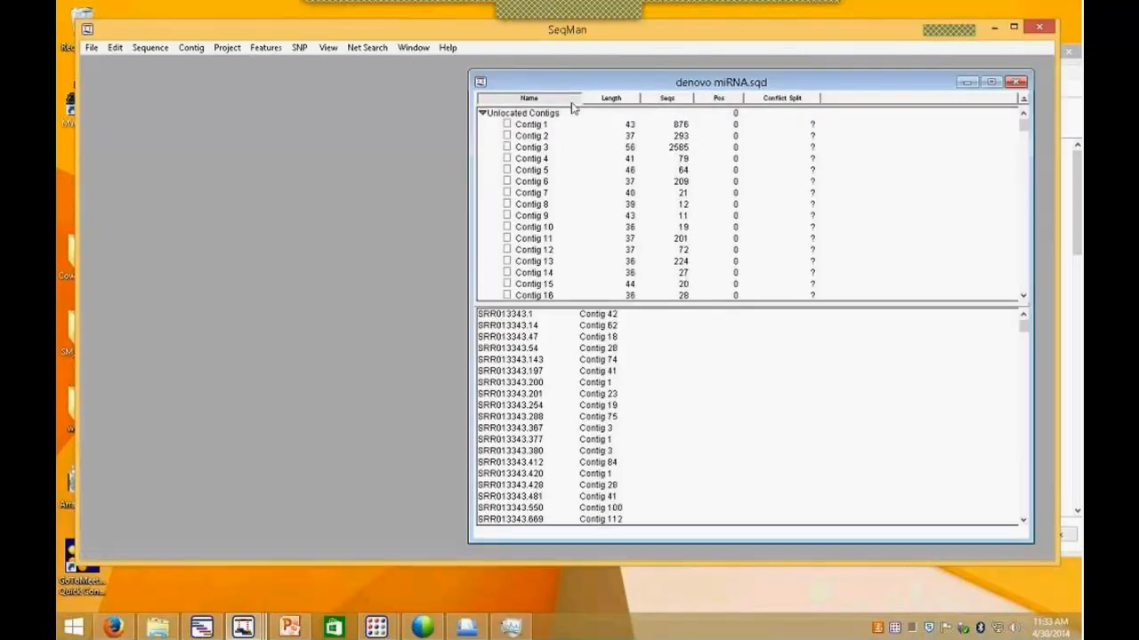
# Step: Sort the contigs by number of sequences, open the alignment of Contig 3, and widen its window
pyautogui.click(667, 98)
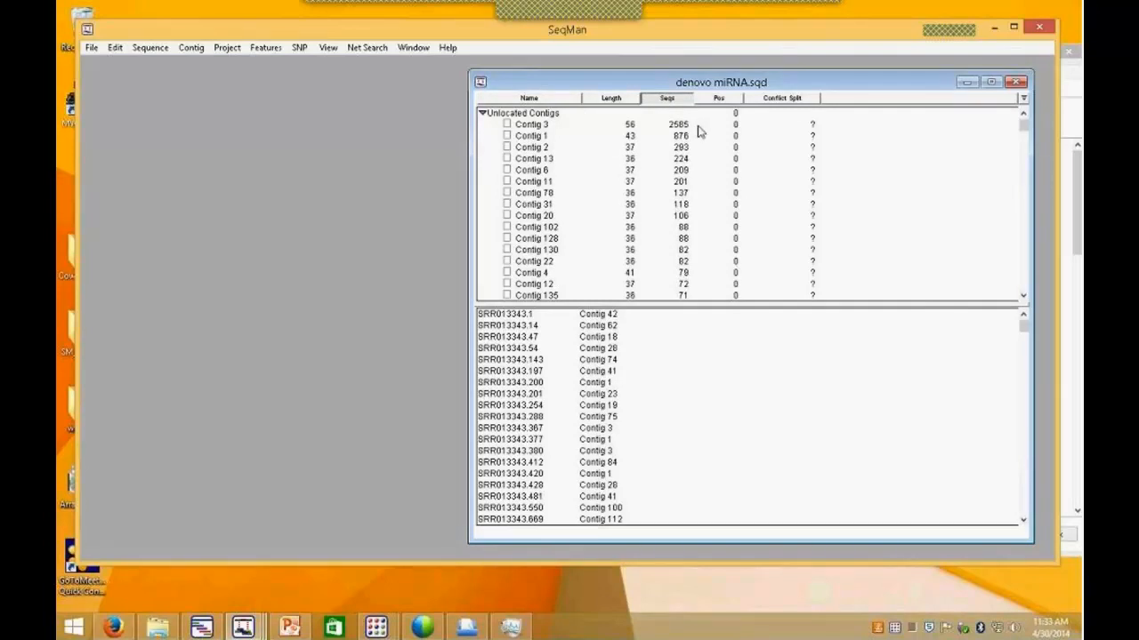
pyautogui.doubleClick(537, 127)
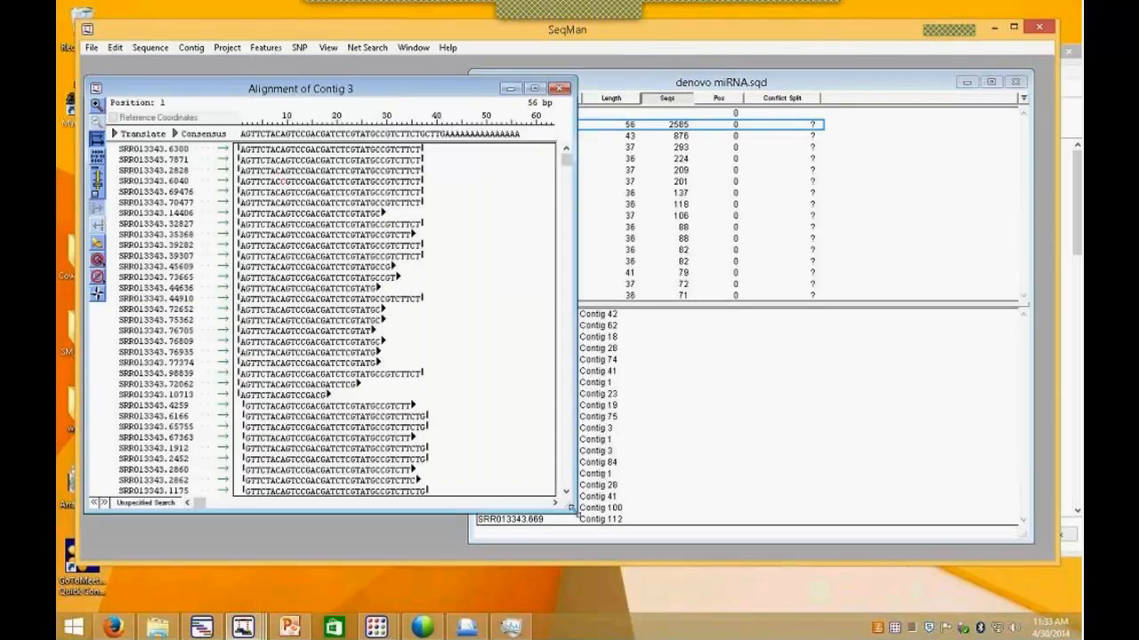
pyautogui.moveTo(567, 506); pyautogui.dragTo(1001, 509)
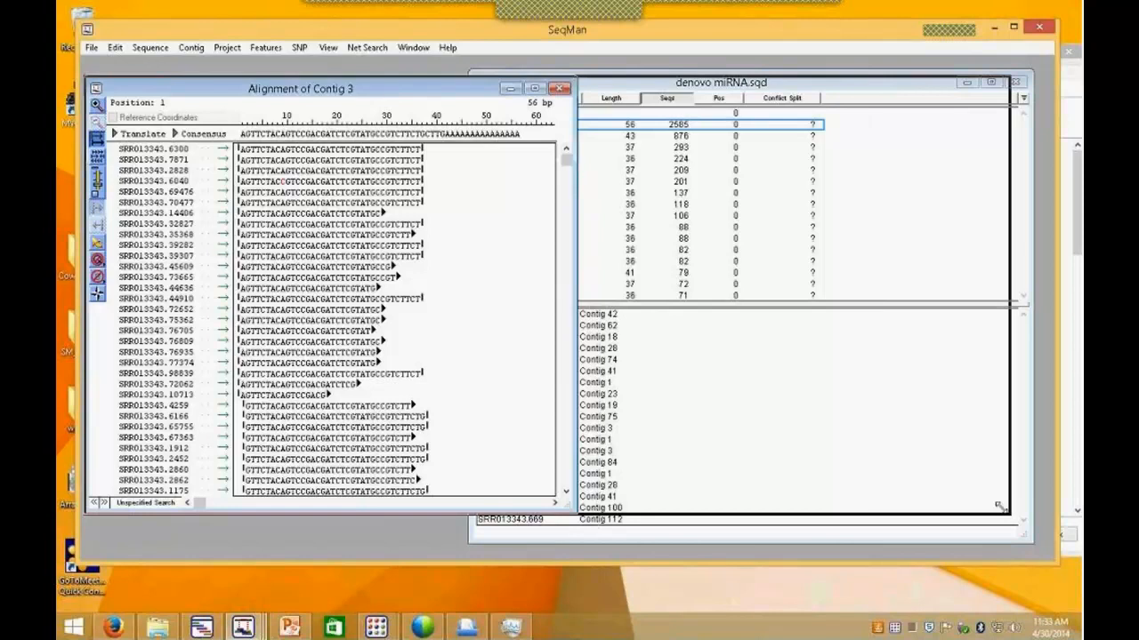
# Step: Enlarge the Contig 3 alignment window across the project window, look through its aligned reads, and close it
pyautogui.moveTo(998, 506); pyautogui.dragTo(1000, 507)
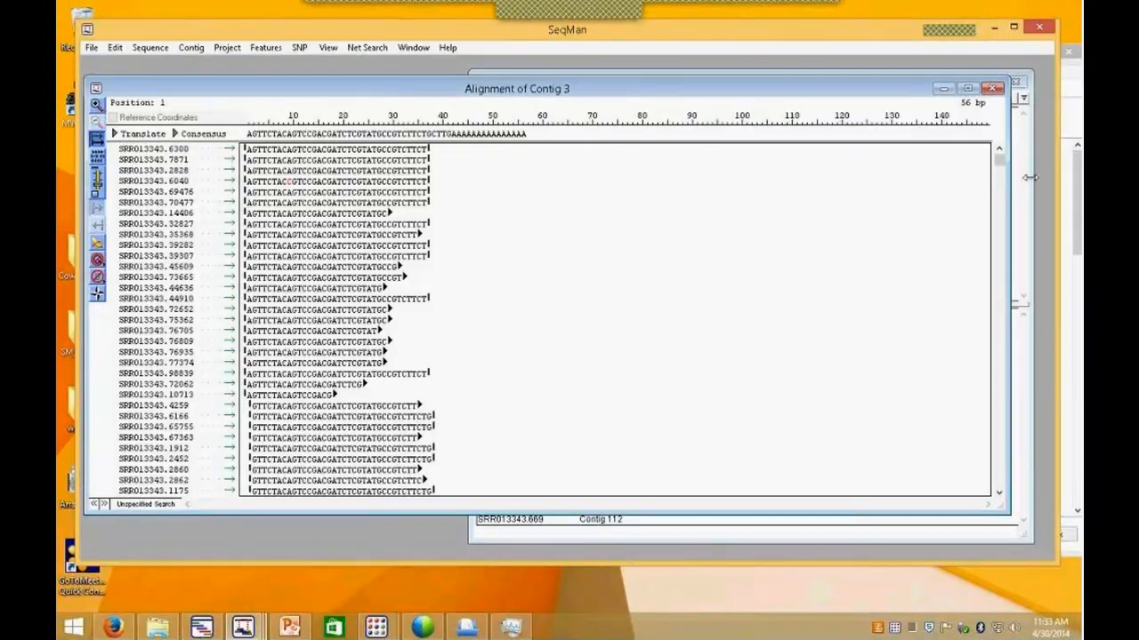
pyautogui.moveTo(1002, 162); pyautogui.dragTo(1008, 382)
pyautogui.click(991, 88)
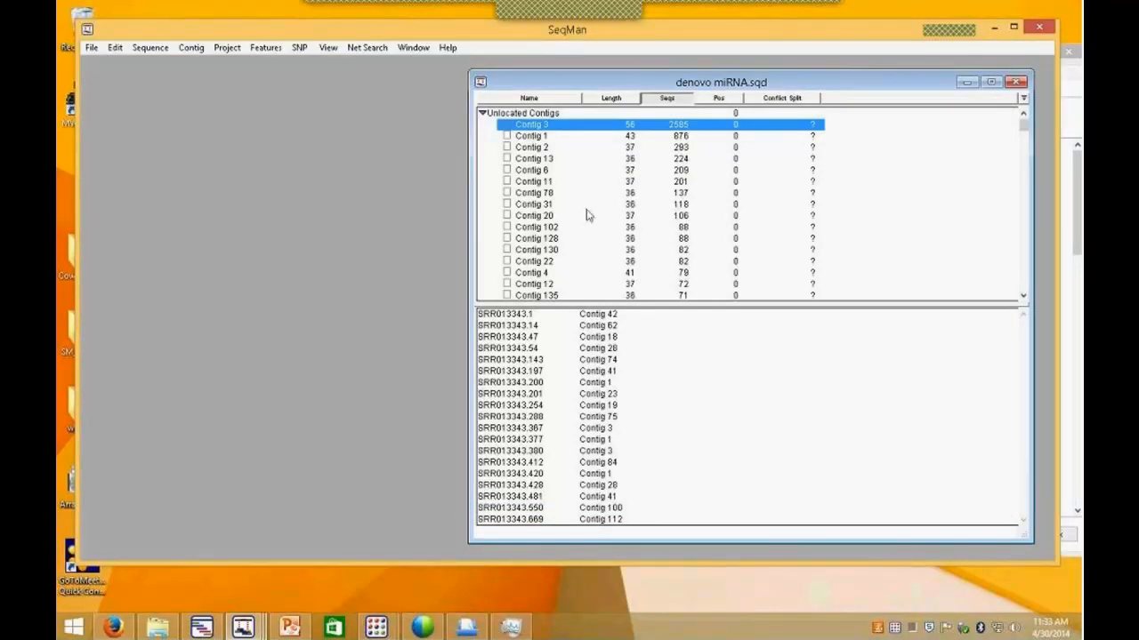
# Step: Run a batch blastn search against nr for the six contigs from Contig 3 through Contig 11
pyautogui.keyDown('shift'); pyautogui.click(545, 182); pyautogui.keyUp('shift')
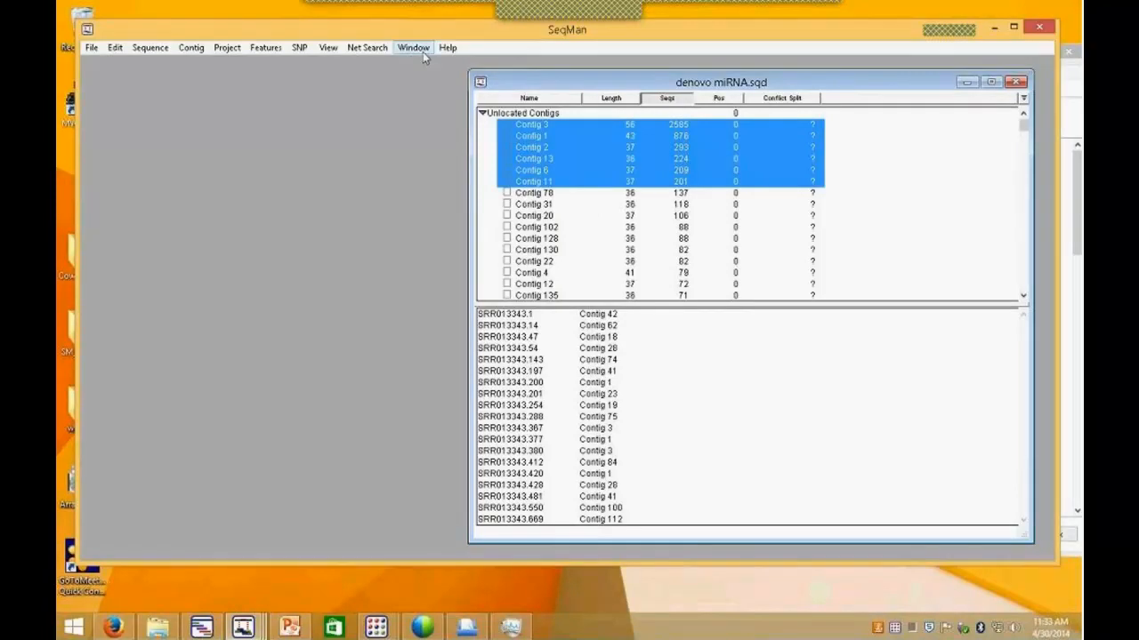
pyautogui.click(368, 49)
pyautogui.click(378, 68)
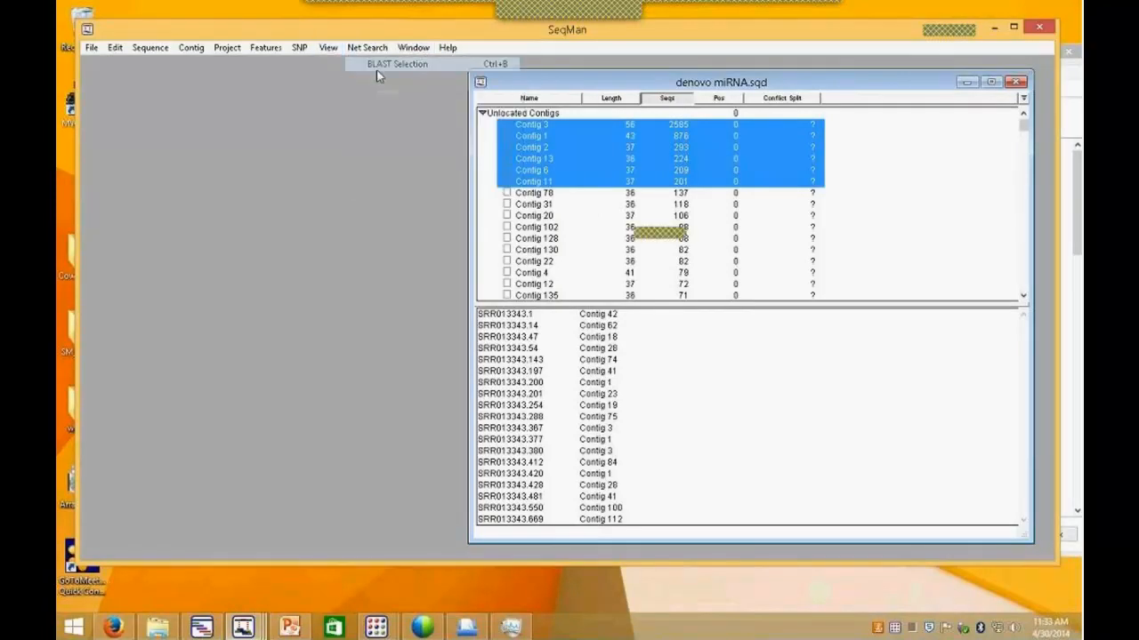
pyautogui.click(630, 368)
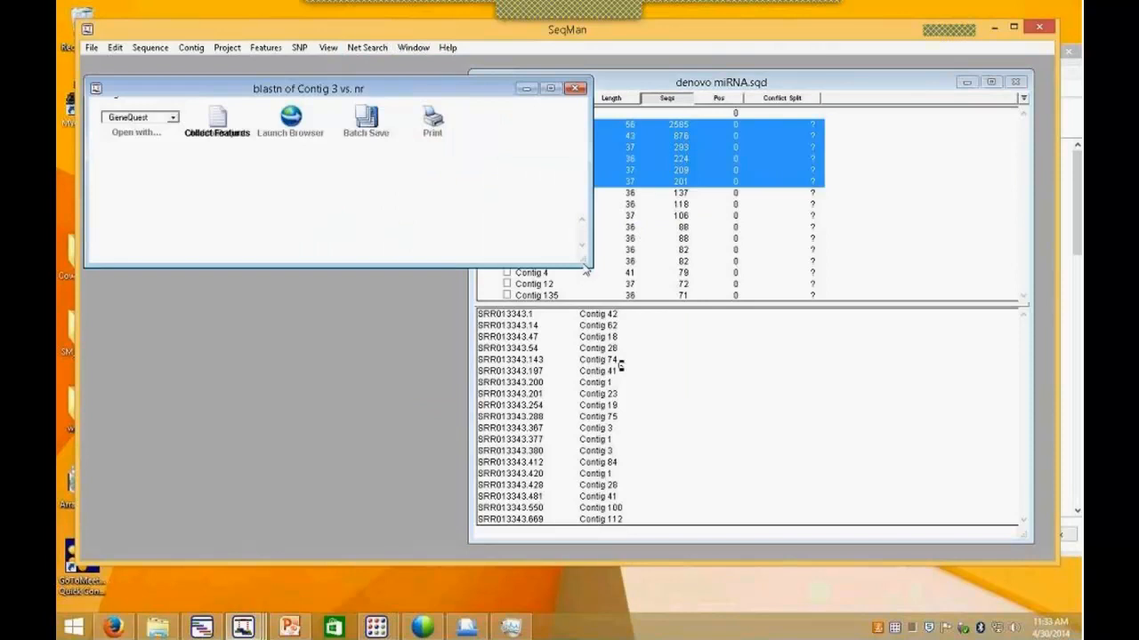
# Step: Enlarge the batch blastn window, move it below the selected contigs, and bring the denovo miRNA.sqd project window to the front
pyautogui.moveTo(589, 266); pyautogui.dragTo(946, 451)
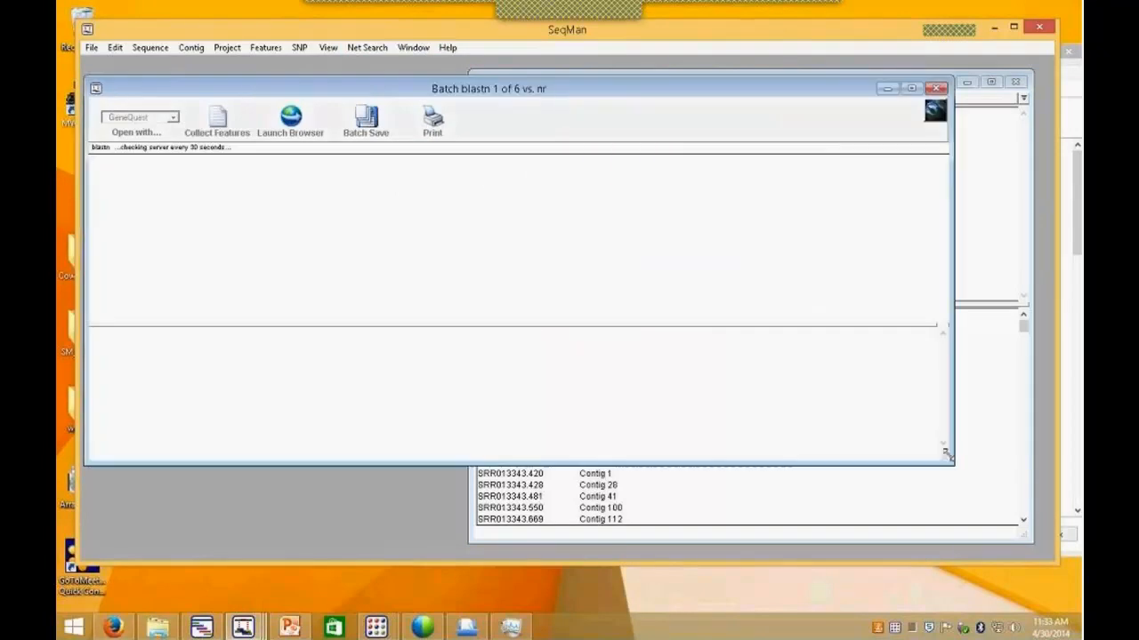
pyautogui.moveTo(589, 89); pyautogui.dragTo(629, 107)
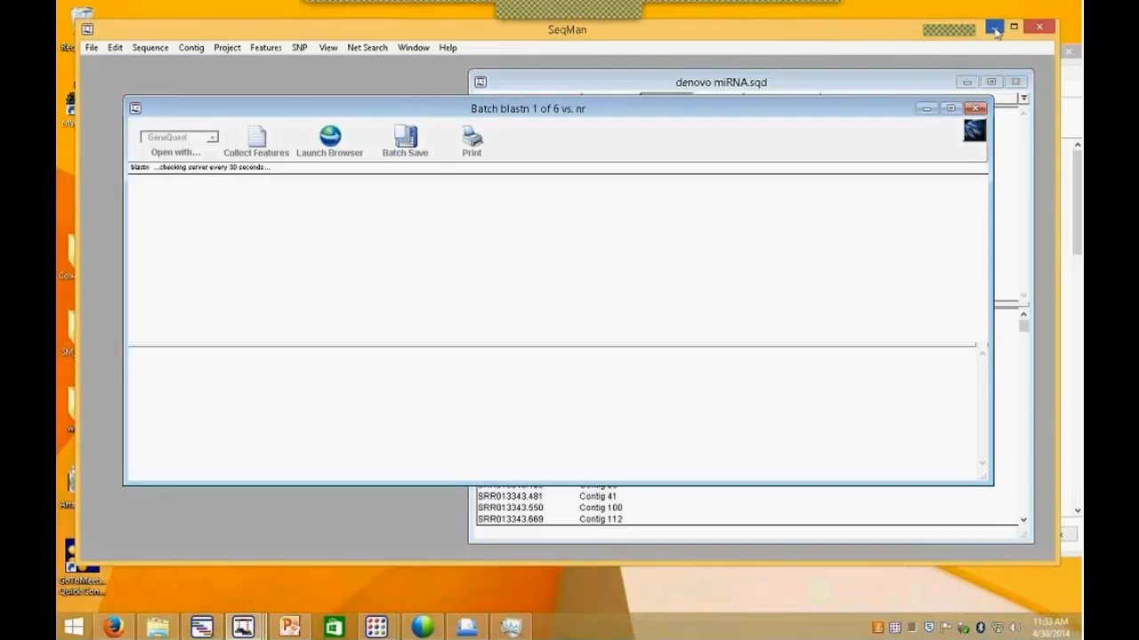
pyautogui.moveTo(778, 112); pyautogui.dragTo(777, 207)
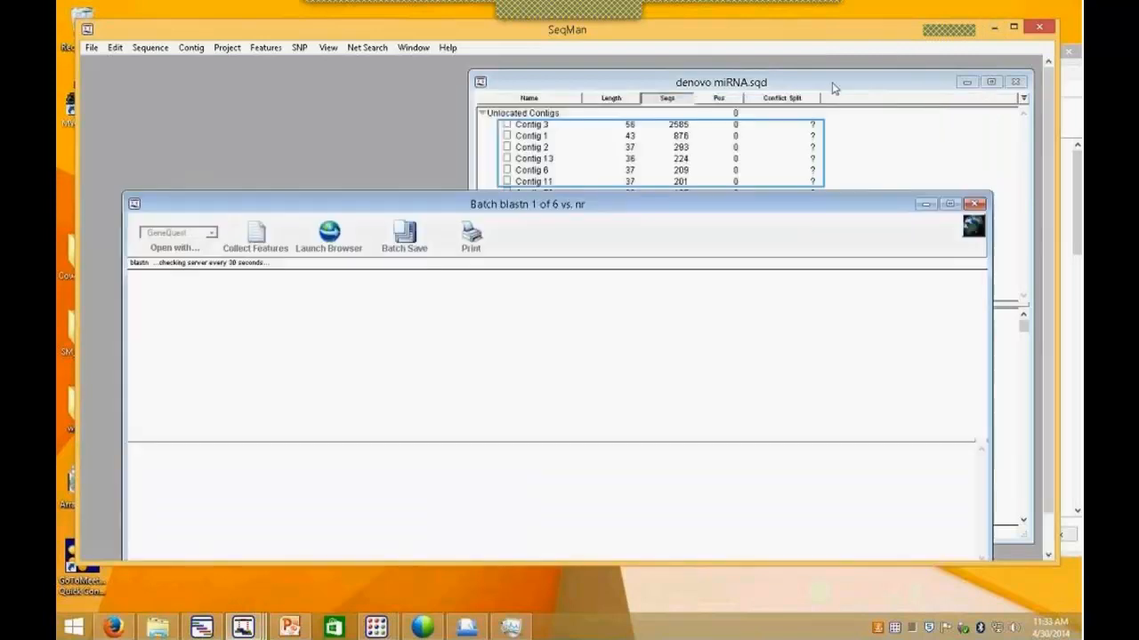
pyautogui.click(834, 89)
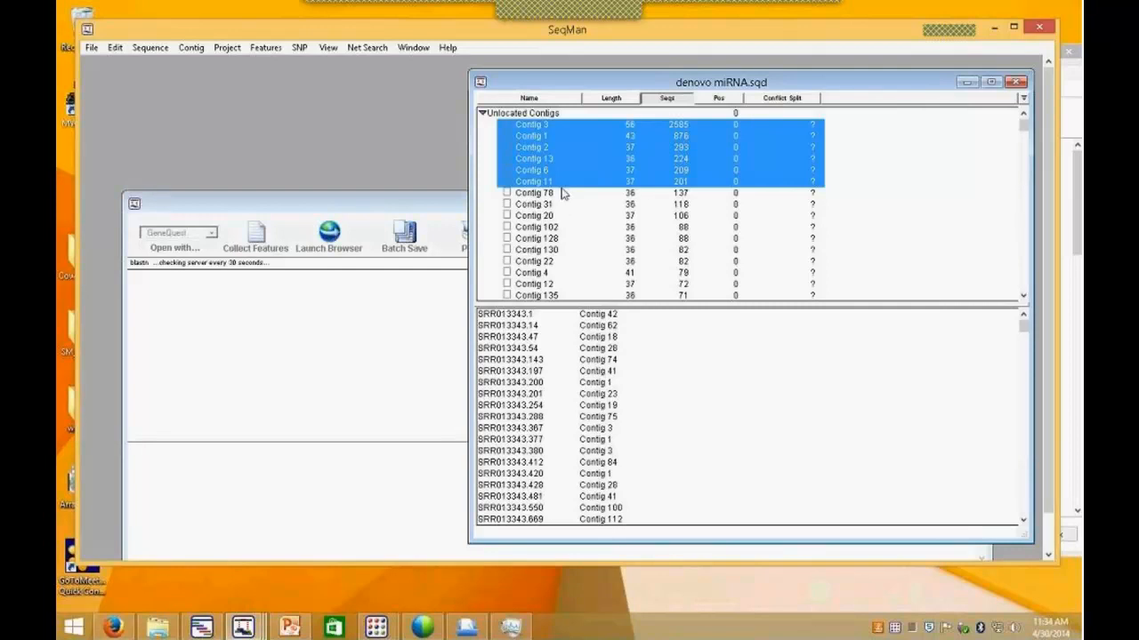
# Step: Open the alignment of Contig 1 from the project's contig list
pyautogui.click(629, 126)
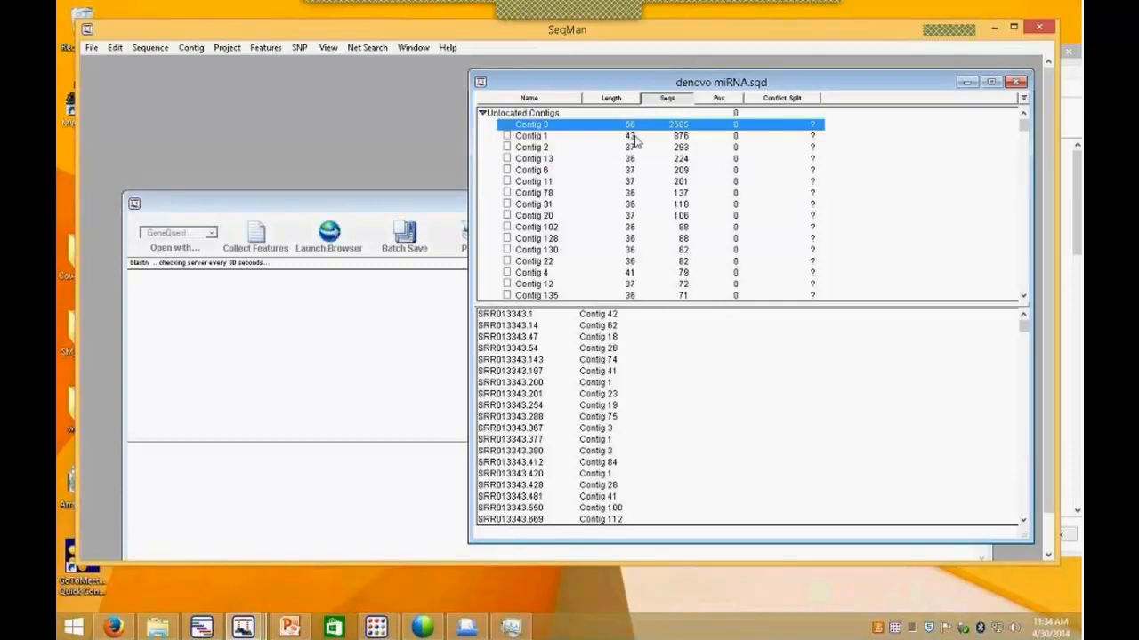
pyautogui.click(634, 137)
pyautogui.doubleClick(635, 137)
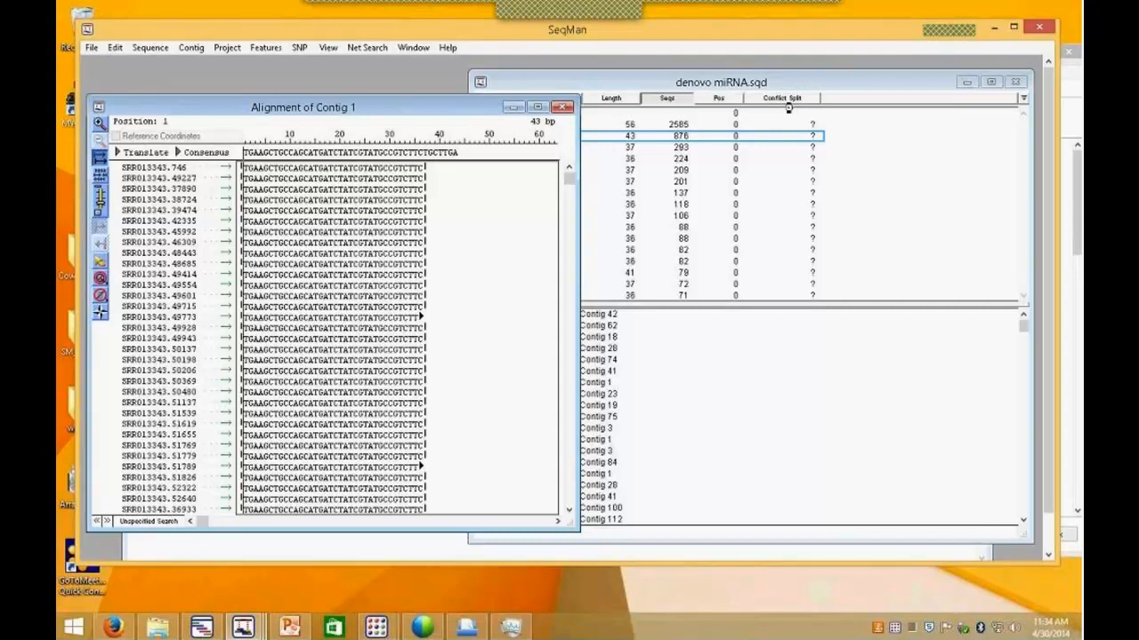
# Step: Select Contig 3 through Contig 135, view the options for saving their consensus sequences to a single file, and cancel without saving
pyautogui.click(817, 84)
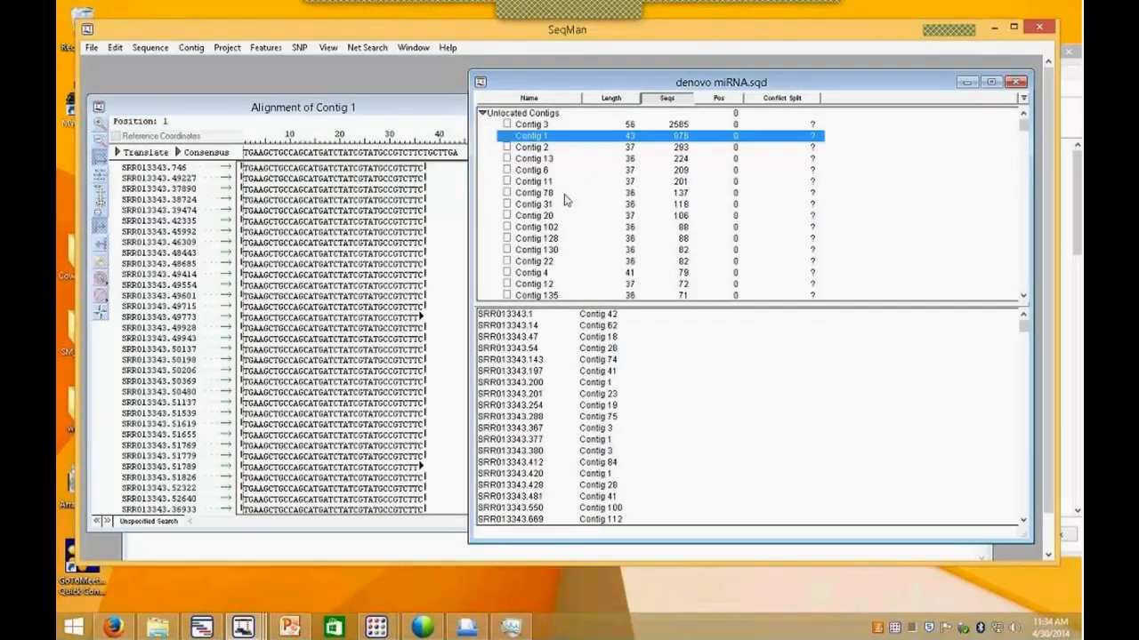
pyautogui.click(551, 128)
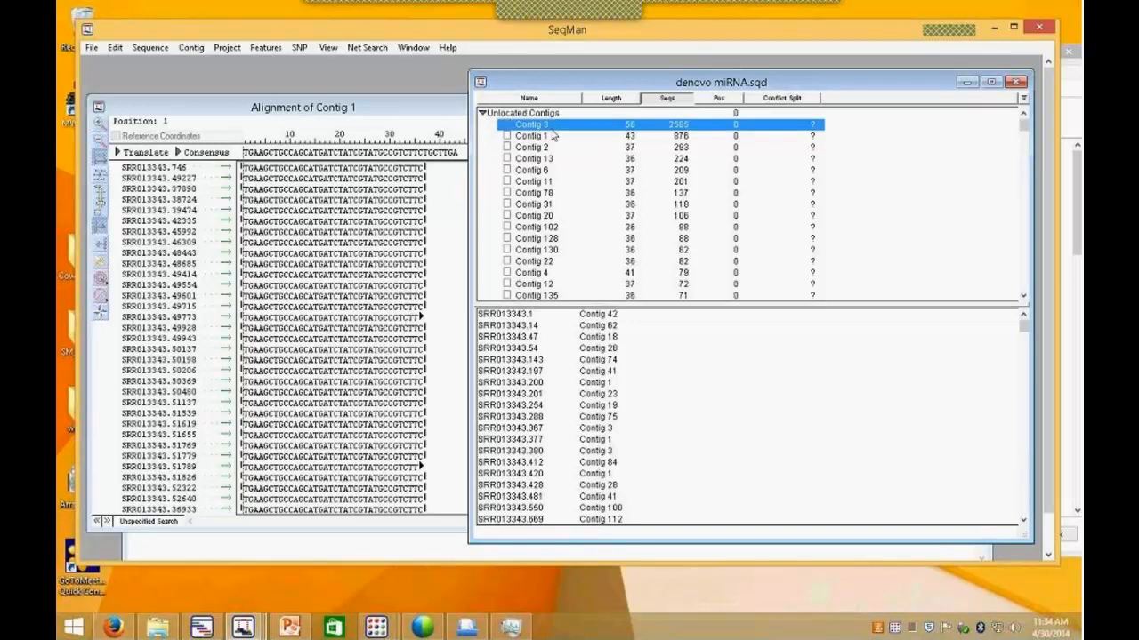
pyautogui.keyDown('shift'); pyautogui.click(550, 296); pyautogui.keyUp('shift')
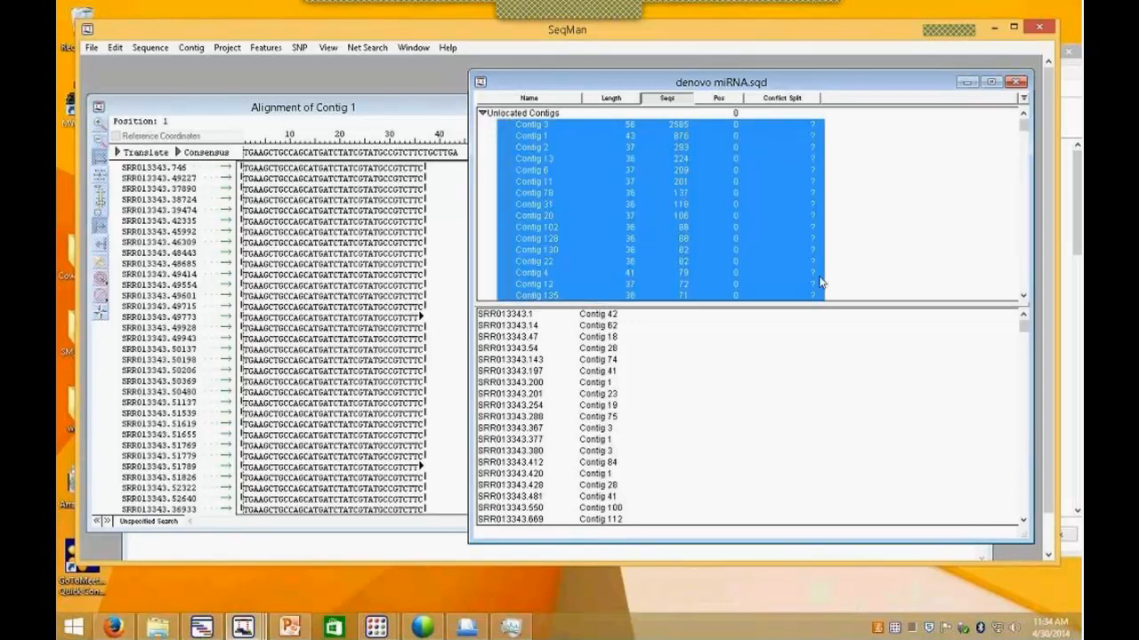
pyautogui.click(191, 48)
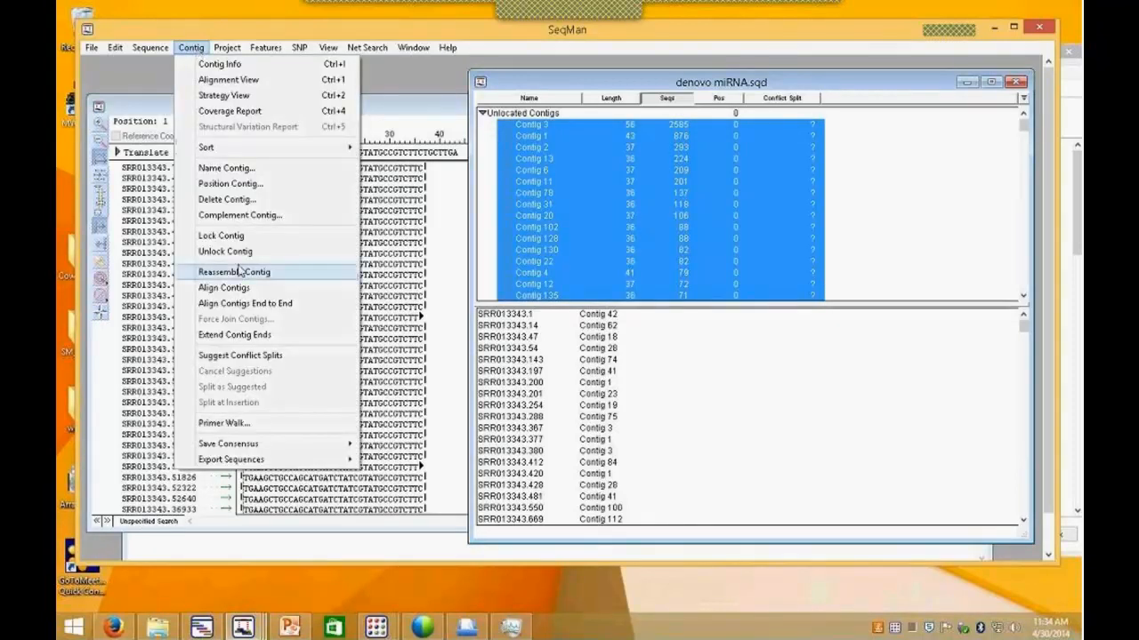
pyautogui.moveTo(257, 444)
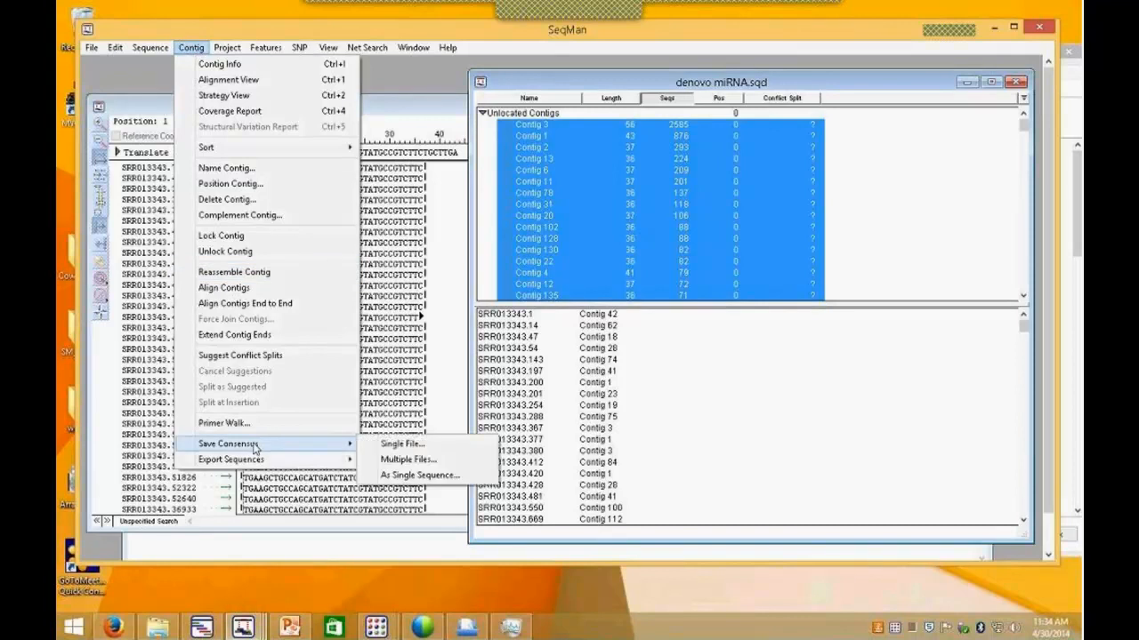
pyautogui.click(396, 444)
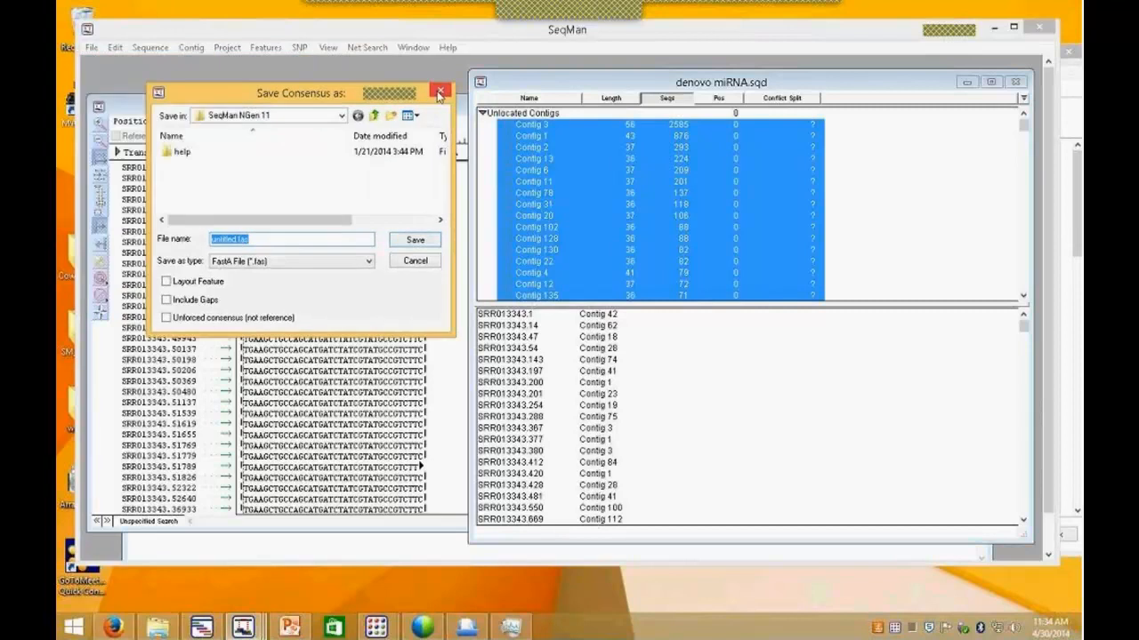
pyautogui.press('Escape')
# Step: Rename Contig 1 as miRNA_12345 and return to the project's contig list
pyautogui.click(533, 136)
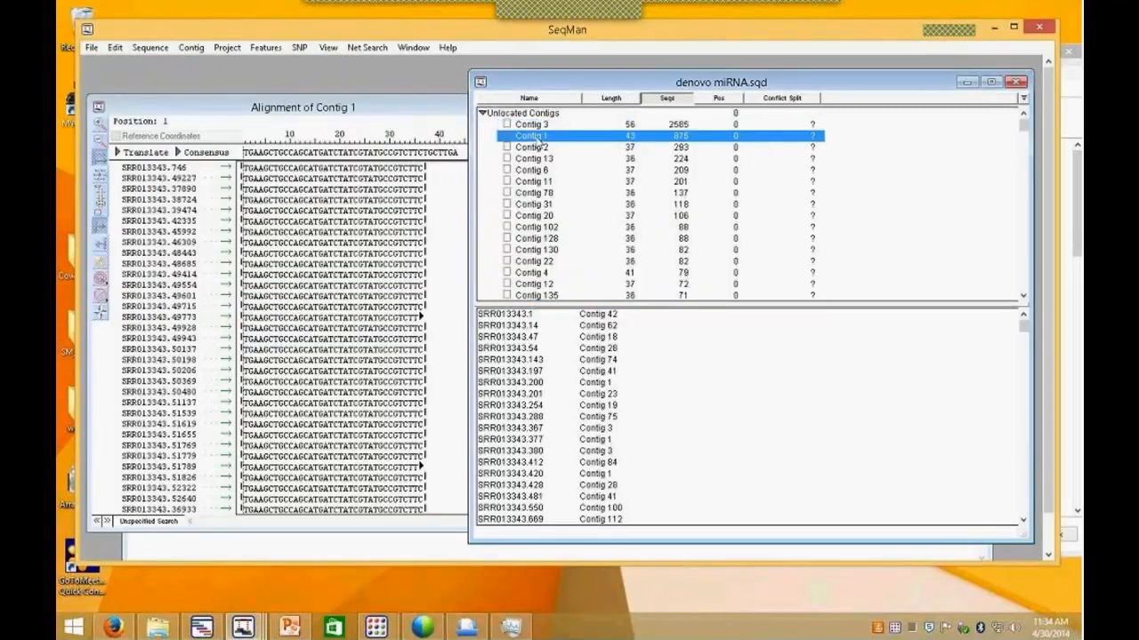
pyautogui.rightClick(538, 142)
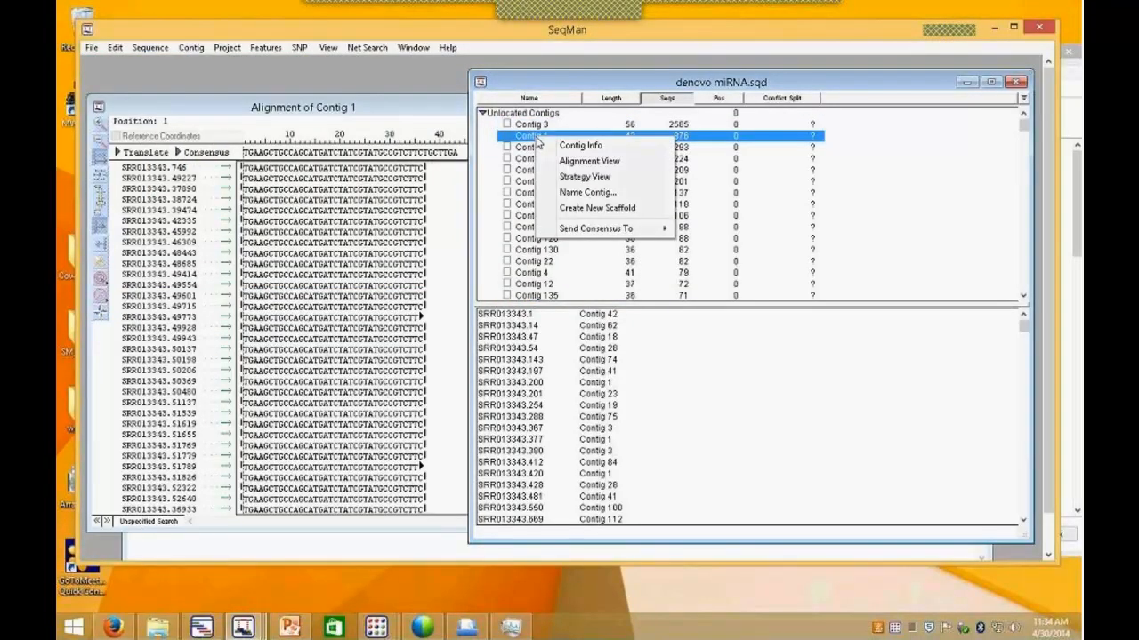
pyautogui.click(587, 192)
pyautogui.write('miRNA_12345')
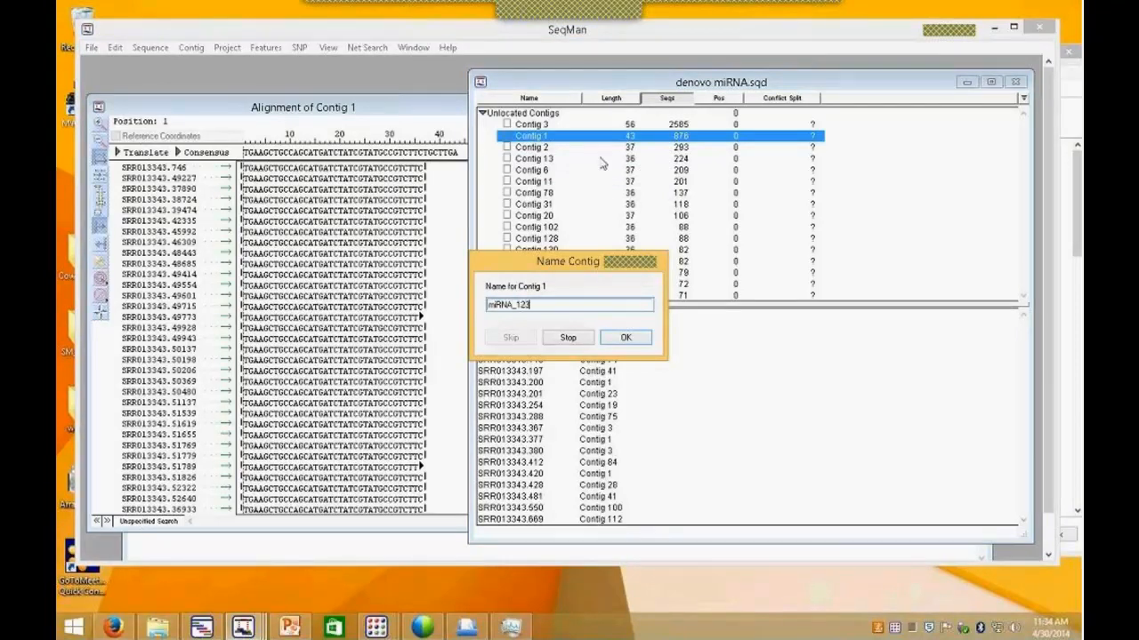
pyautogui.click(626, 337)
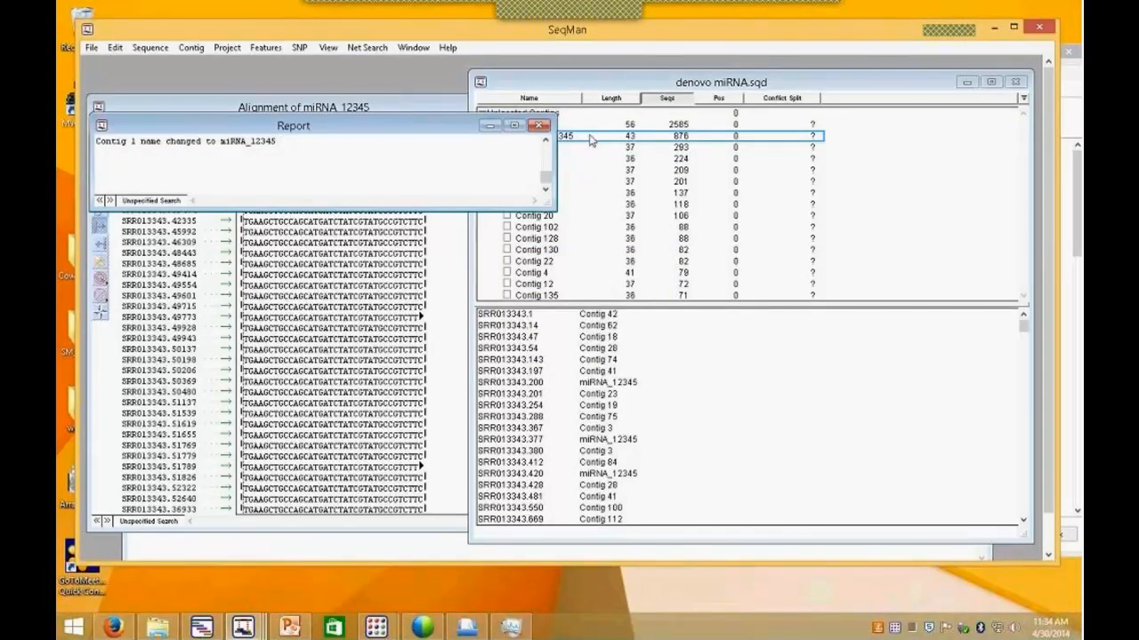
pyautogui.click(538, 125)
pyautogui.click(532, 126)
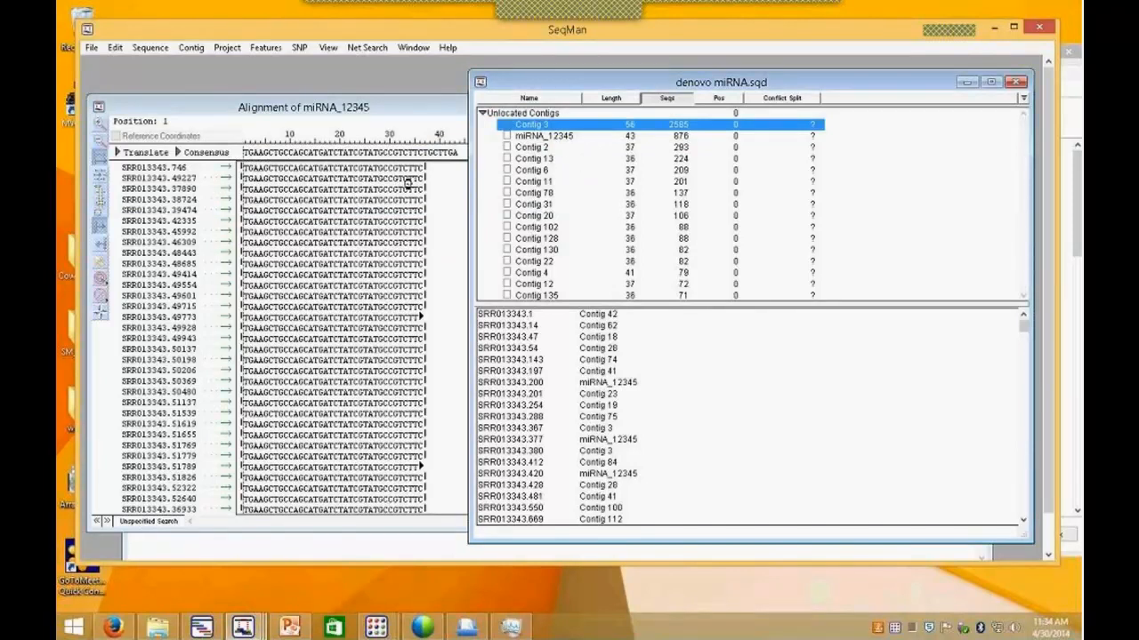
# Step: Examine the single-file consensus save options and available file types for miRNA_12345, and cancel without saving
pyautogui.click(525, 135)
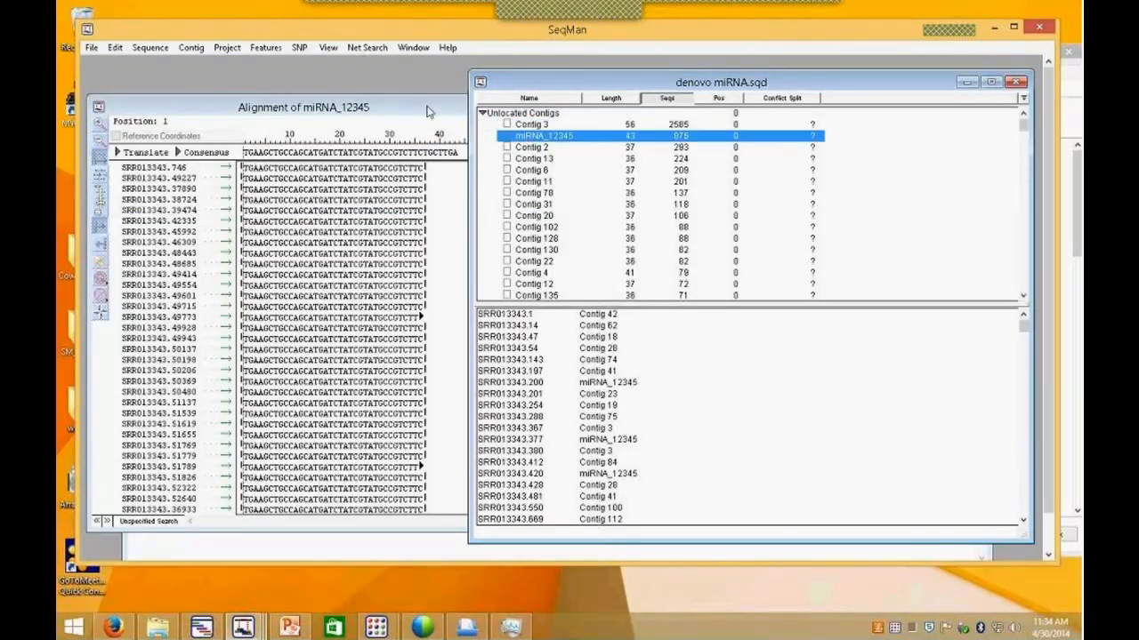
pyautogui.click(190, 48)
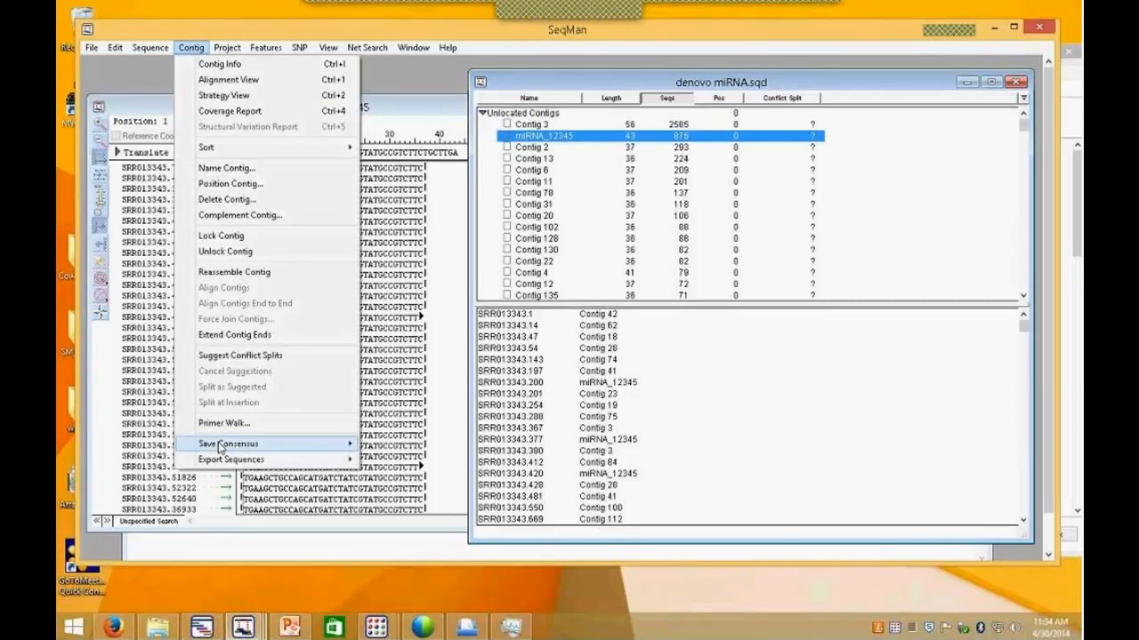
pyautogui.moveTo(219, 448)
pyautogui.click(384, 444)
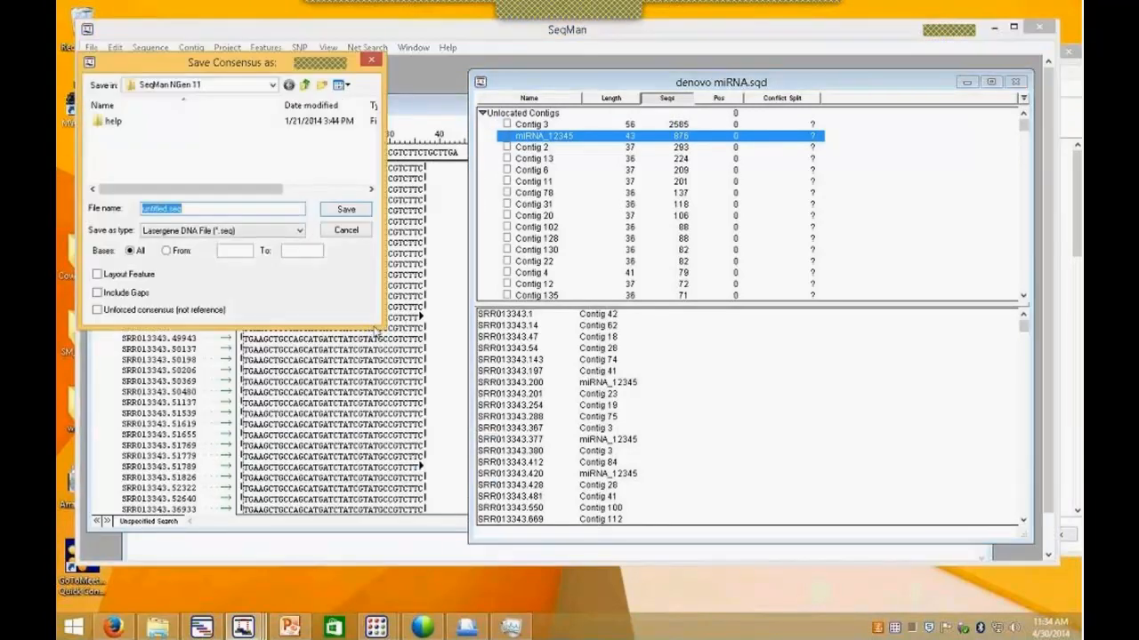
pyautogui.moveTo(245, 64); pyautogui.dragTo(515, 164)
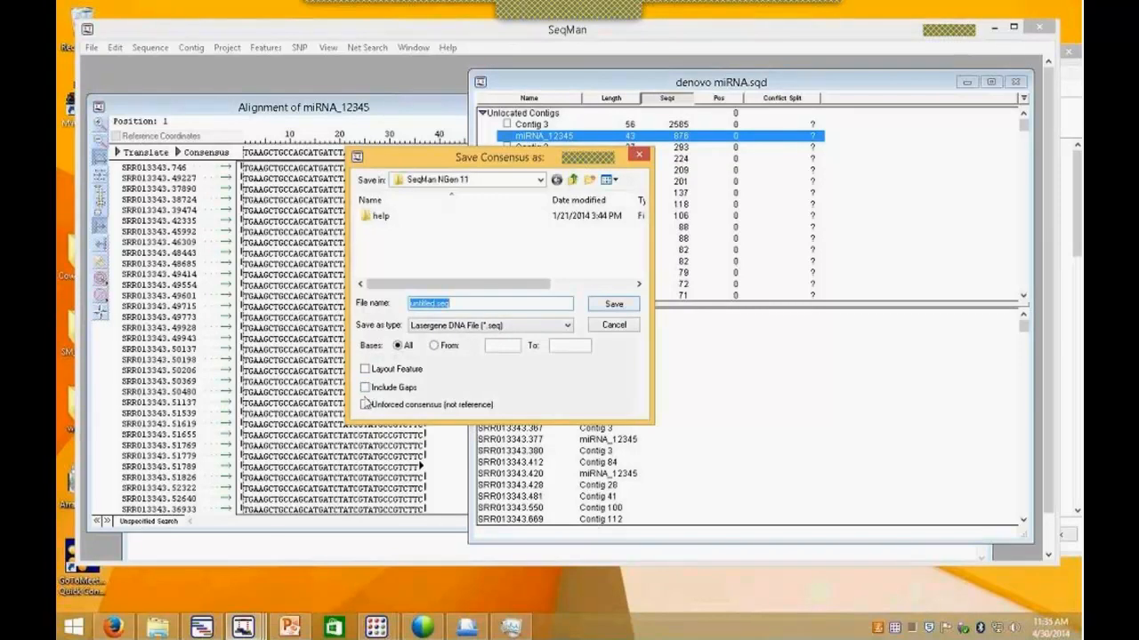
pyautogui.click(569, 324)
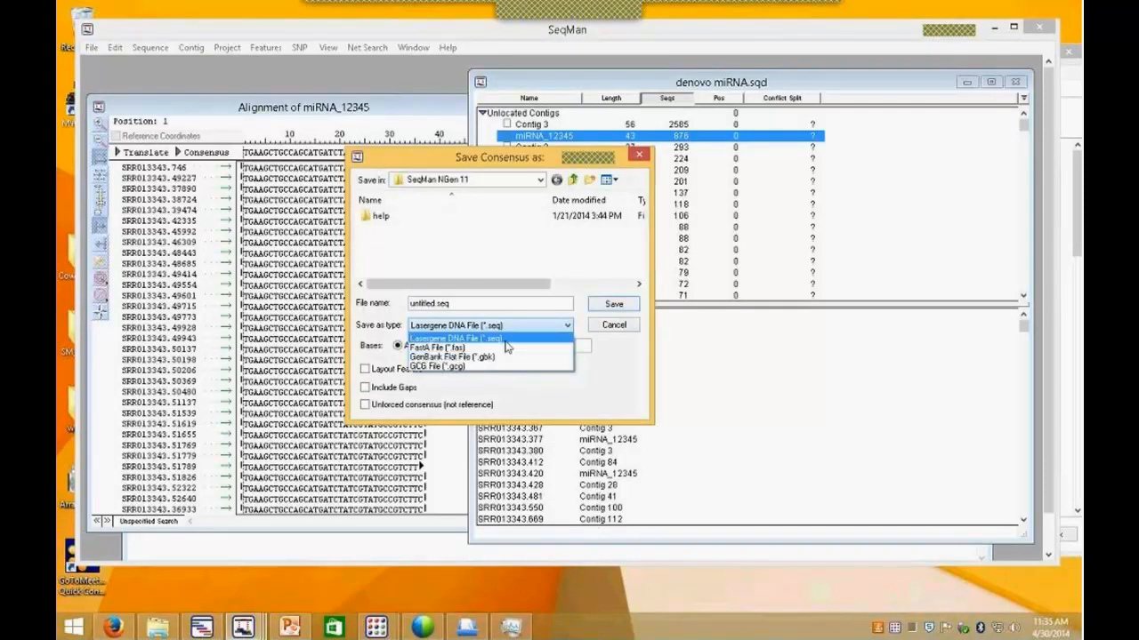
pyautogui.click(612, 326)
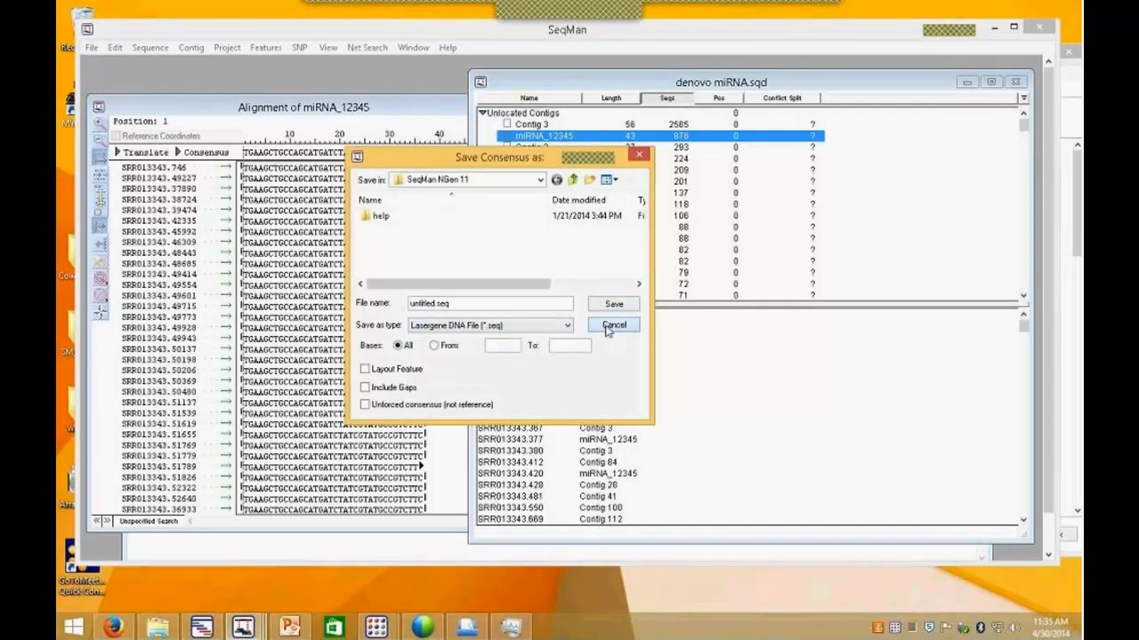
pyautogui.click(612, 325)
# Step: Move the project window aside, then enlarge and reposition the batch blastn window to expose the hit table and alignment
pyautogui.moveTo(822, 85); pyautogui.dragTo(659, 168)
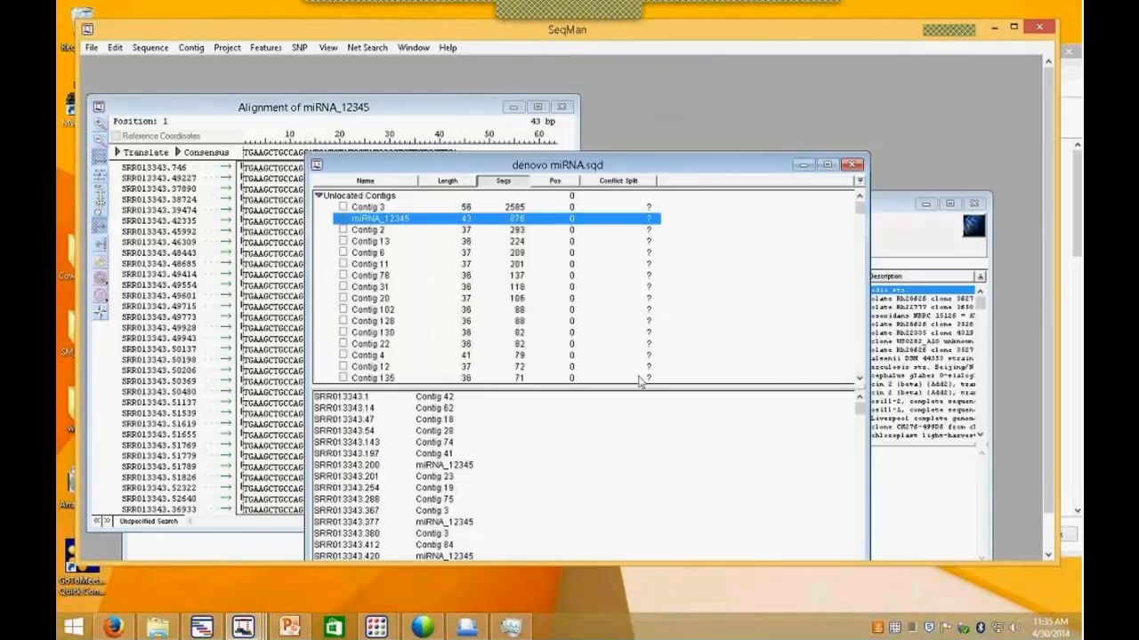
pyautogui.moveTo(882, 210); pyautogui.dragTo(706, 135)
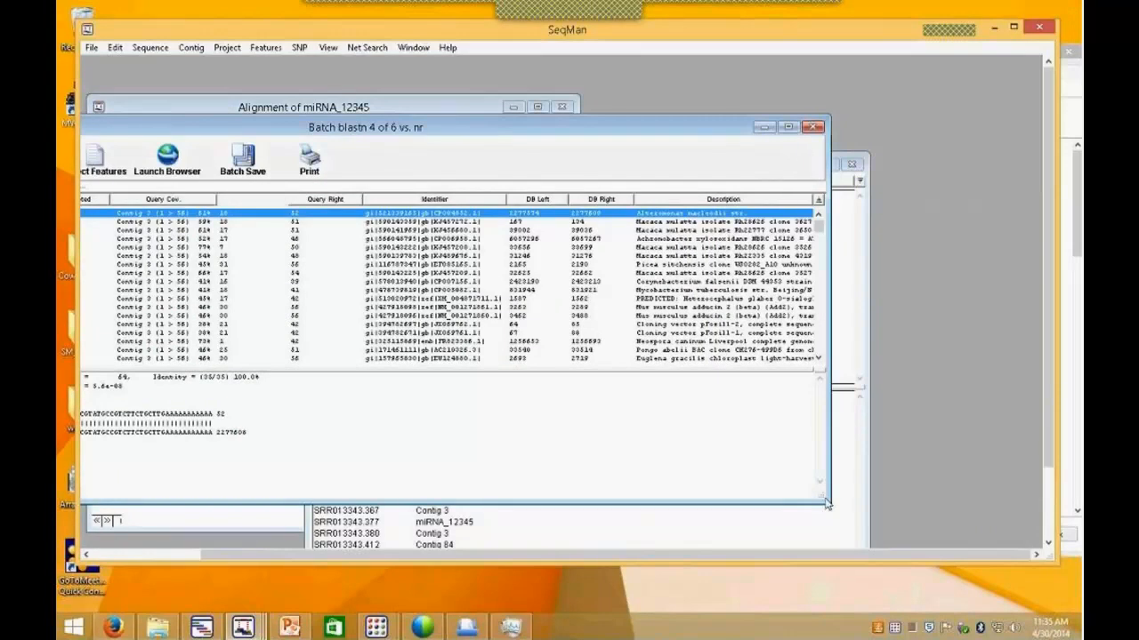
pyautogui.moveTo(827, 501); pyautogui.dragTo(1019, 523)
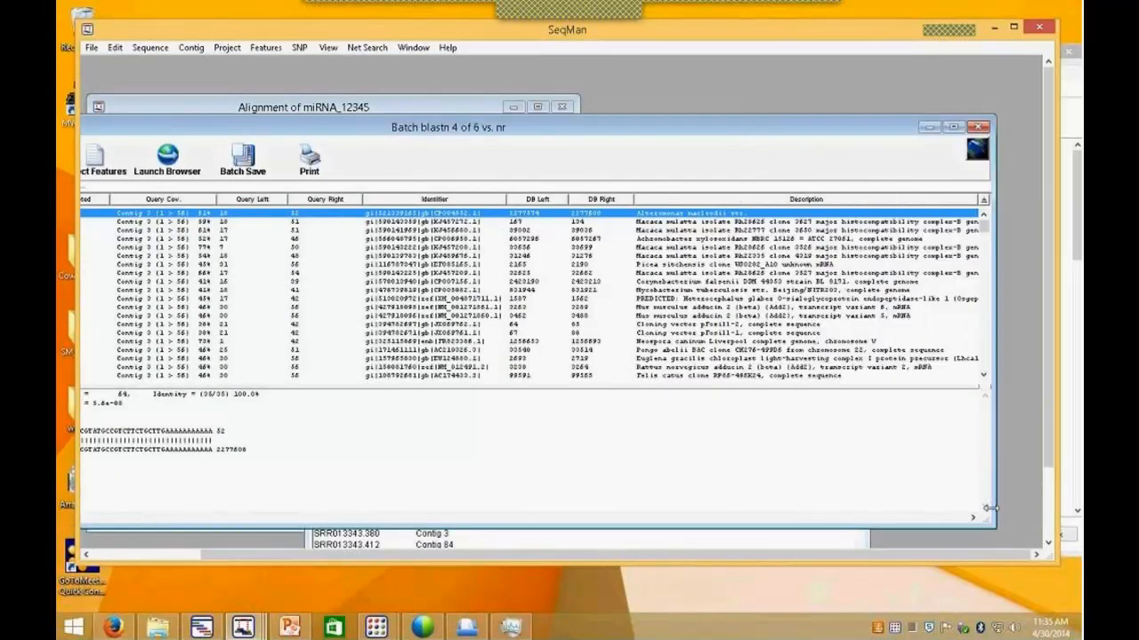
pyautogui.moveTo(648, 131); pyautogui.dragTo(781, 120)
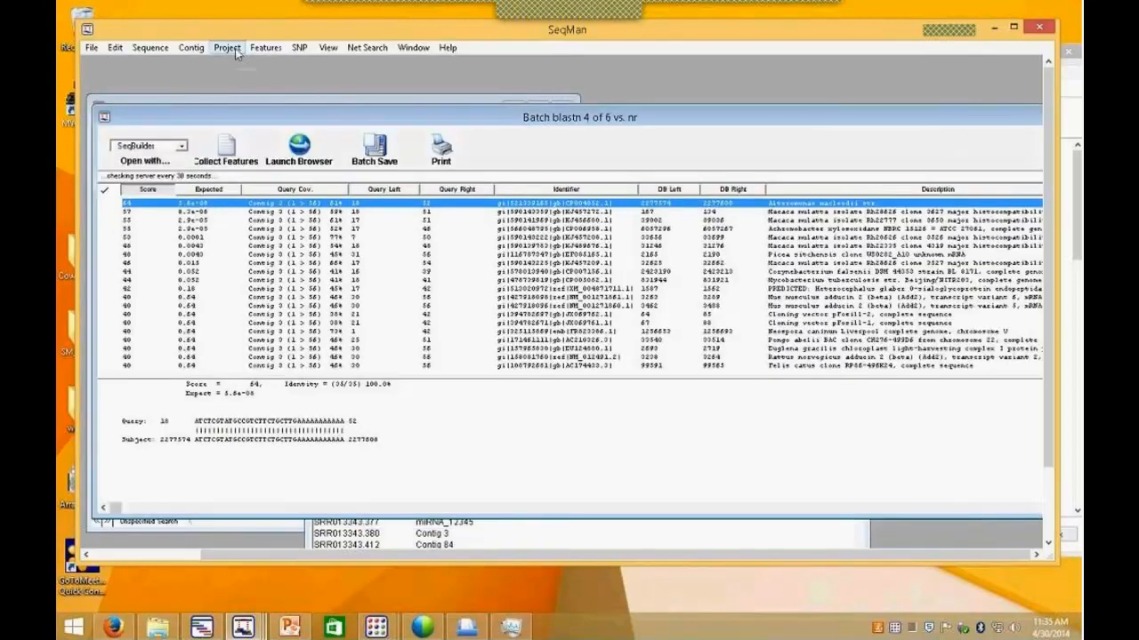
# Step: Increase the text size of the batch blastn results
pyautogui.click(327, 47)
pyautogui.moveTo(222, 50)
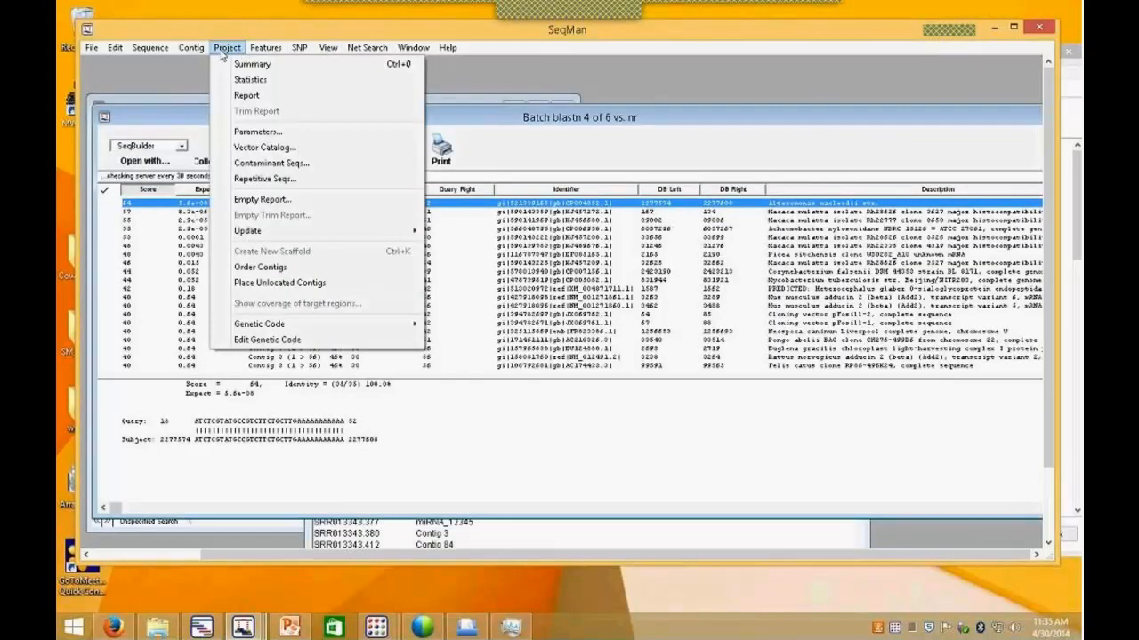
pyautogui.moveTo(115, 49)
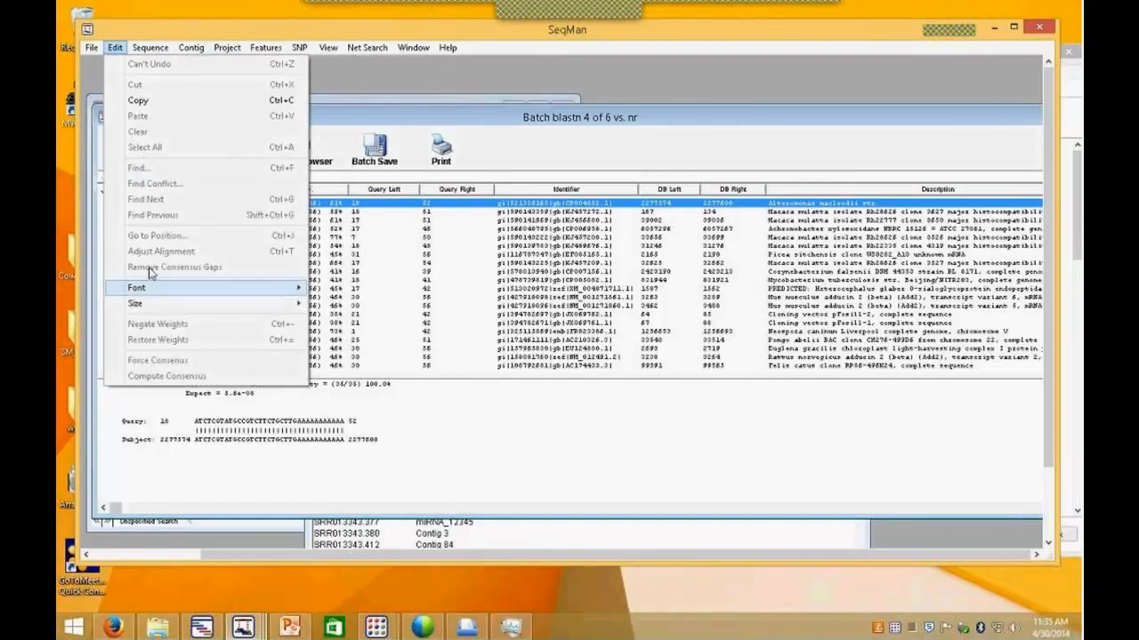
pyautogui.moveTo(152, 312)
pyautogui.click(341, 368)
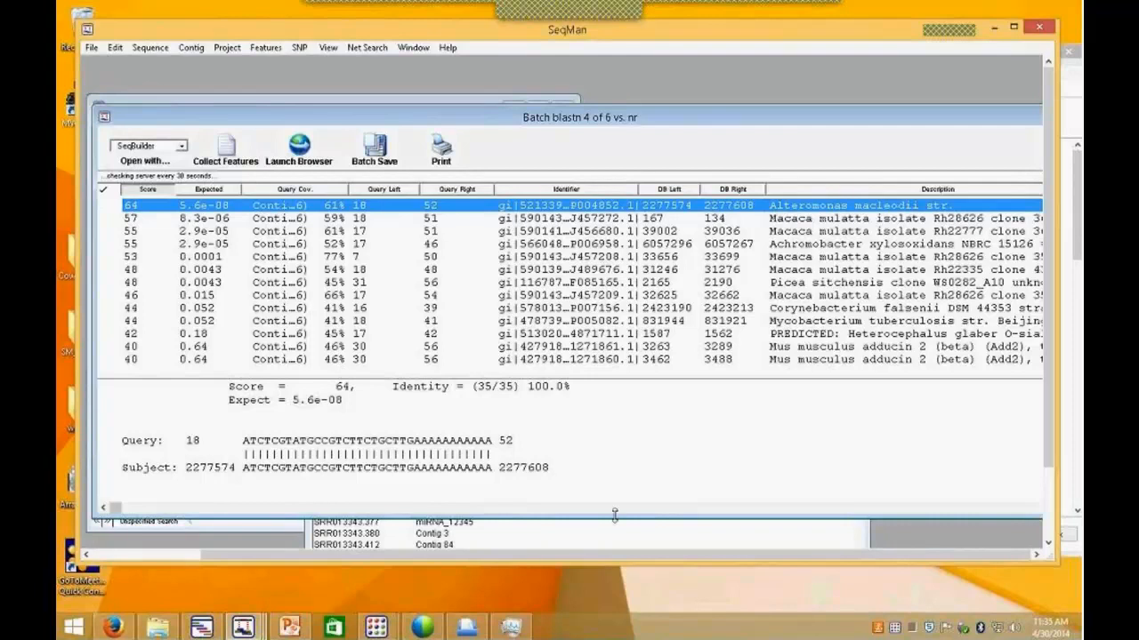
# Step: Enlarge the SeqMan and batch blastn windows, and widen the Query Cov. column to fit the full contig names
pyautogui.moveTo(613, 562); pyautogui.dragTo(614, 597)
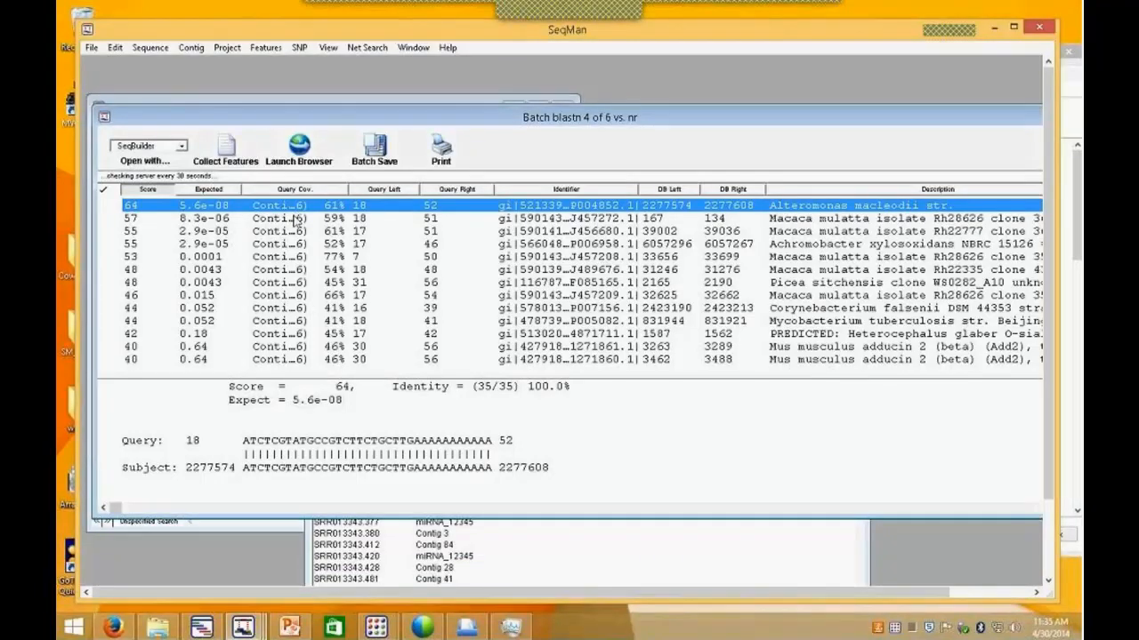
pyautogui.moveTo(351, 117); pyautogui.dragTo(347, 87)
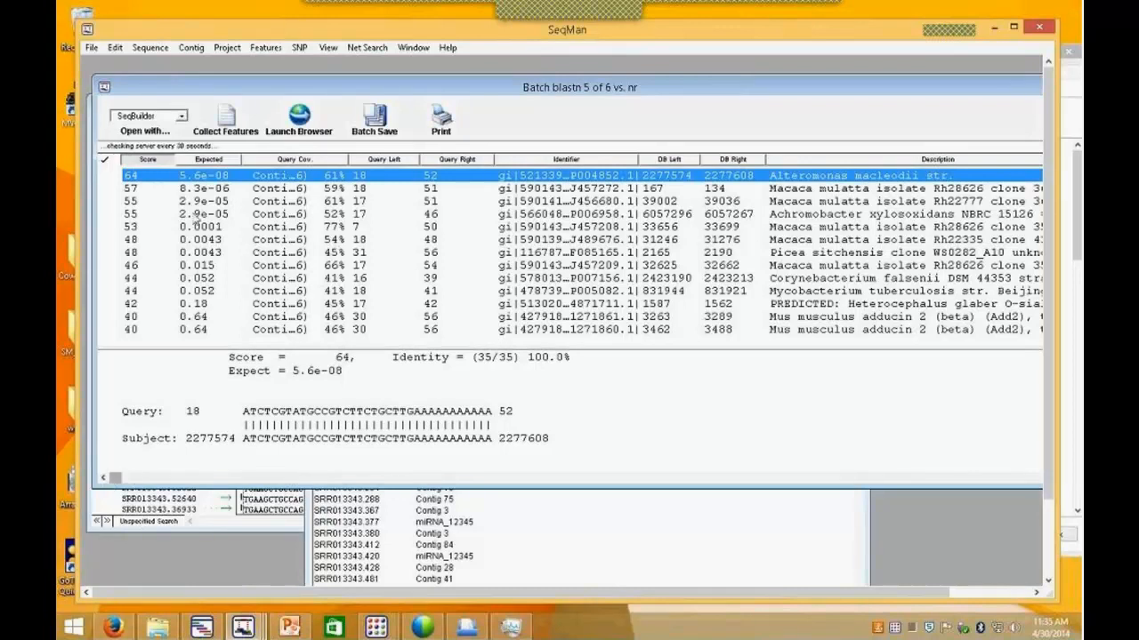
pyautogui.moveTo(347, 159); pyautogui.dragTo(431, 159)
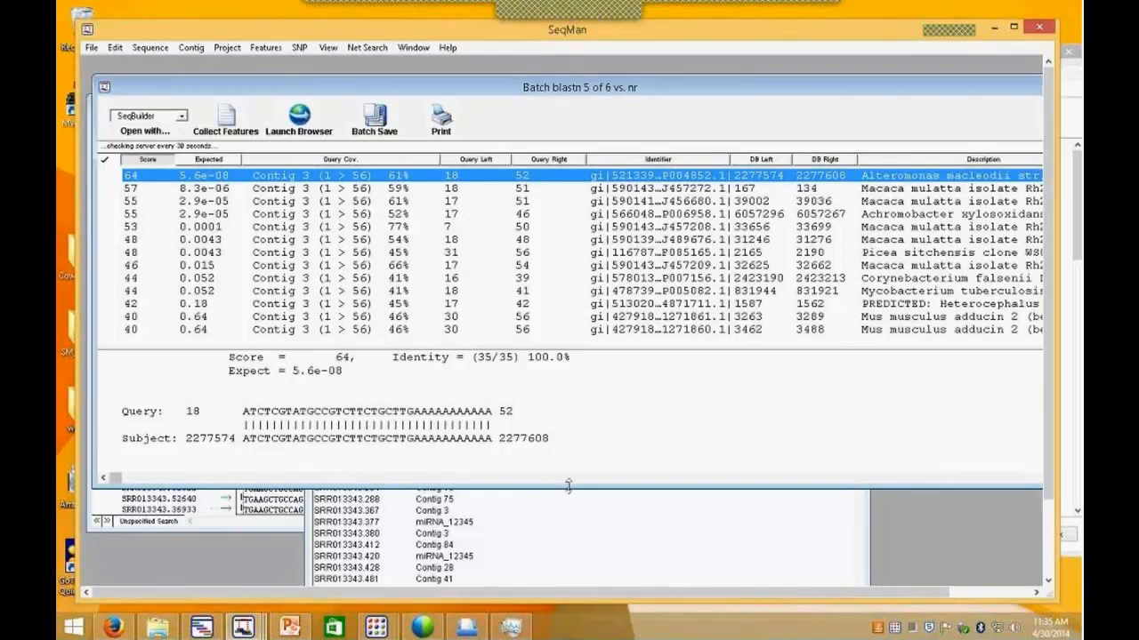
pyautogui.moveTo(567, 485); pyautogui.dragTo(567, 537)
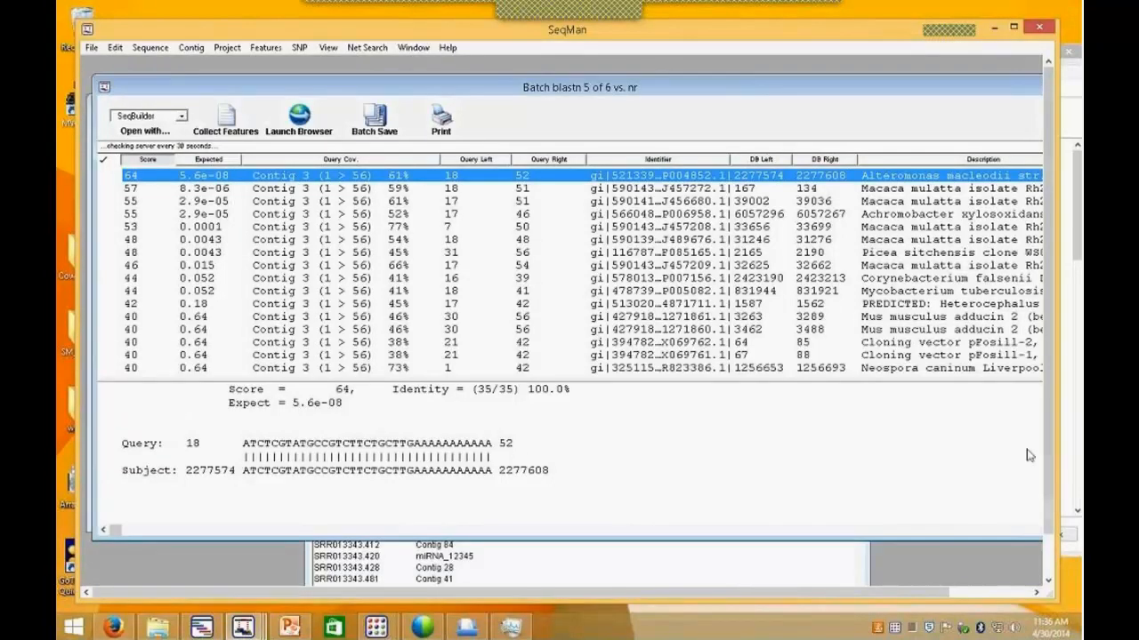
# Step: Maximize the SeqMan window and cancel the save of selected sequences
pyautogui.click(1048, 581)
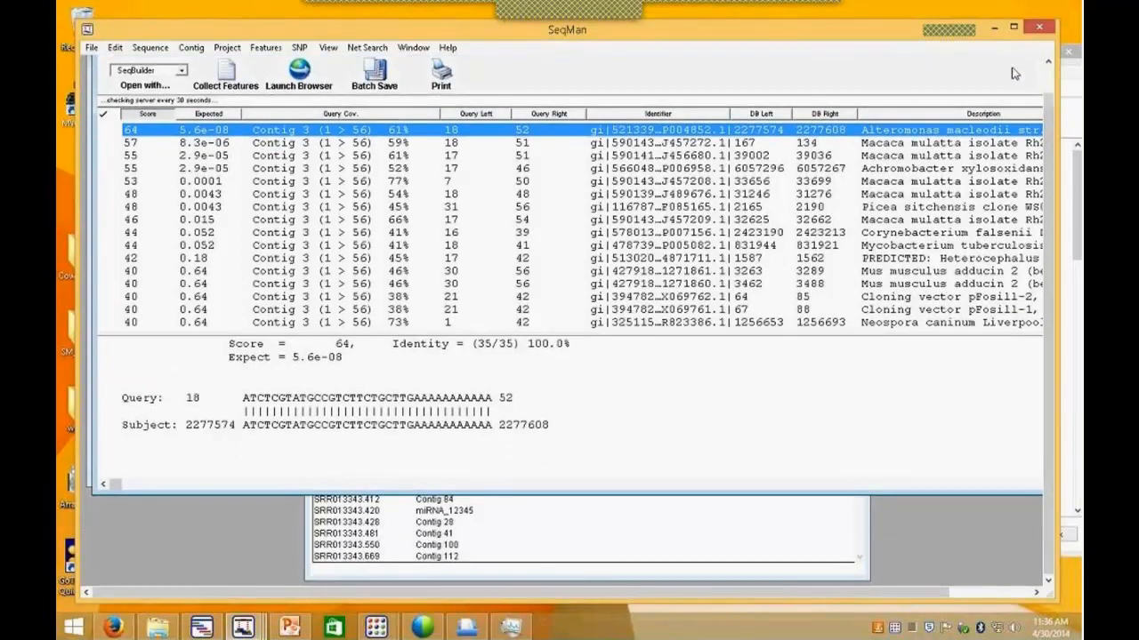
pyautogui.click(1014, 28)
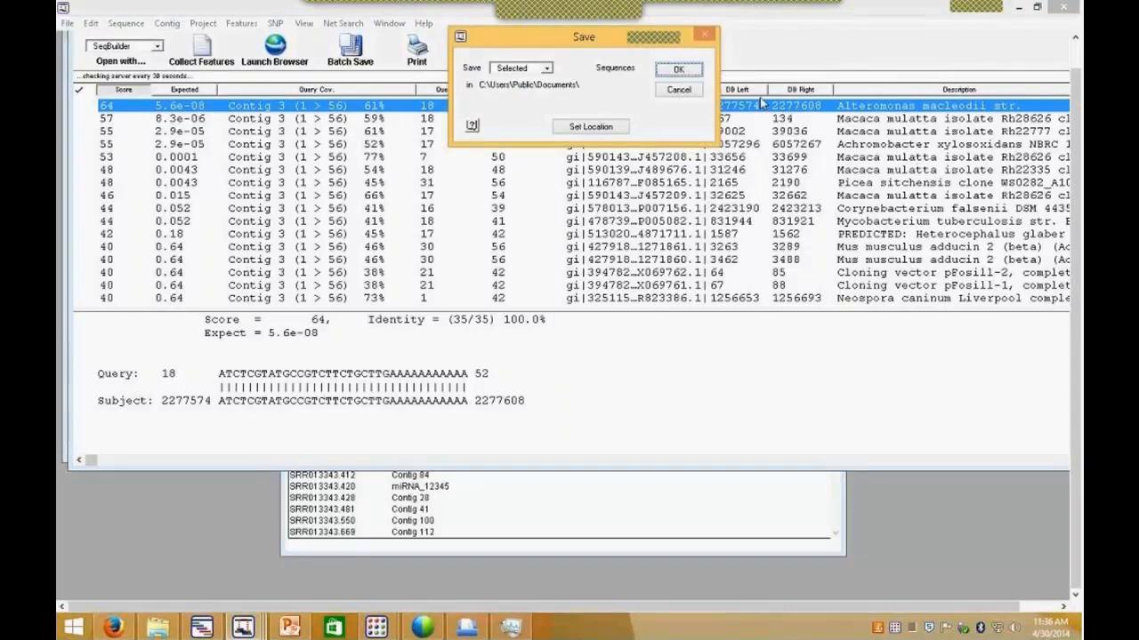
pyautogui.click(678, 90)
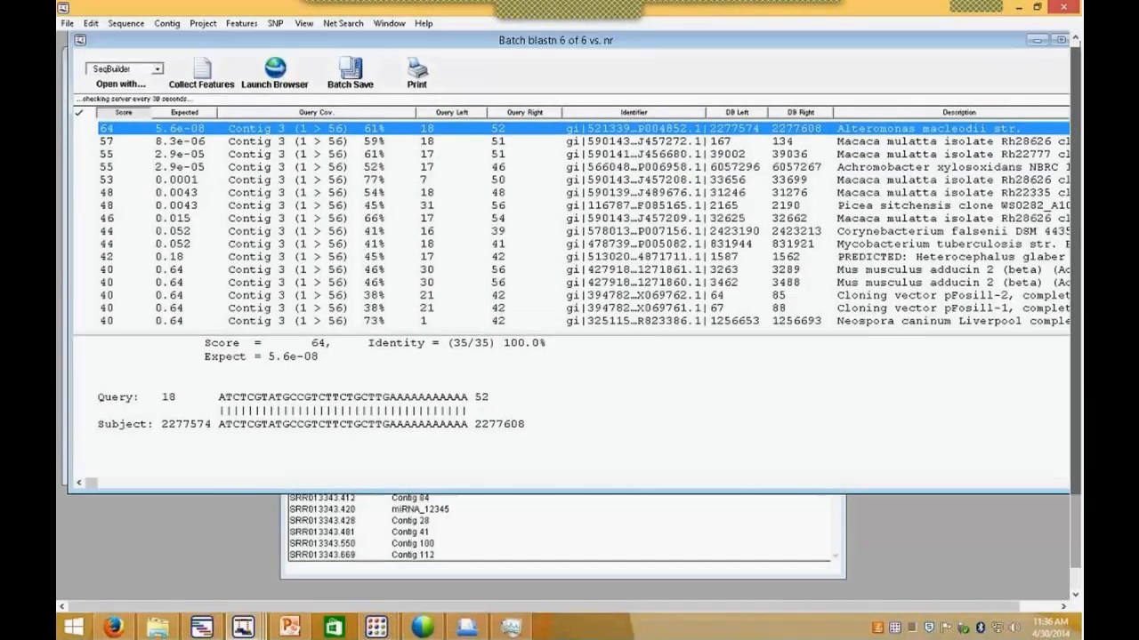
# Step: Shift the batch blastn window to expose the complete Description column, and make the window taller
pyautogui.click(1074, 39)
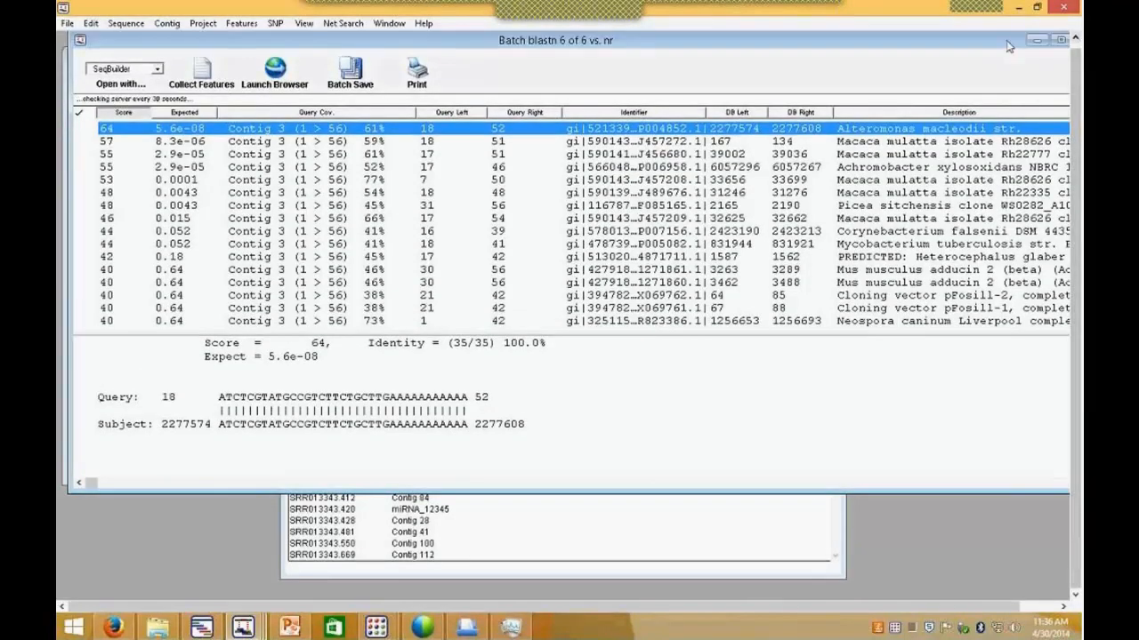
pyautogui.moveTo(1009, 41); pyautogui.dragTo(910, 51)
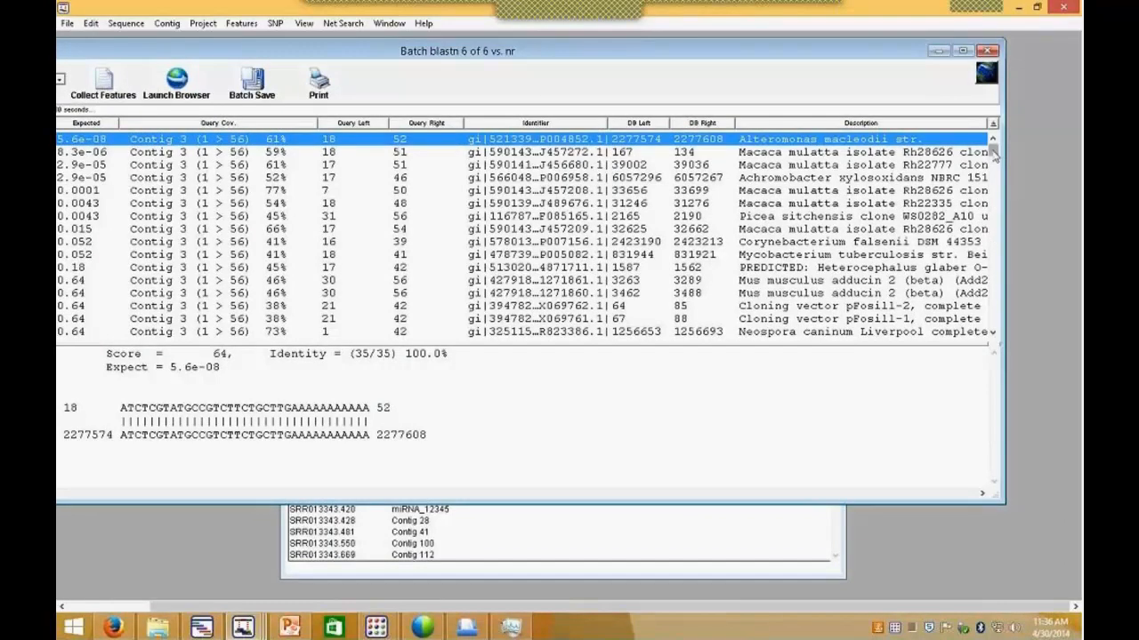
pyautogui.moveTo(992, 149)
pyautogui.mouseDown()
pyautogui.moveTo(992, 272)
pyautogui.moveTo(992, 145)
pyautogui.mouseUp()
pyautogui.moveTo(991, 495); pyautogui.dragTo(991, 523)
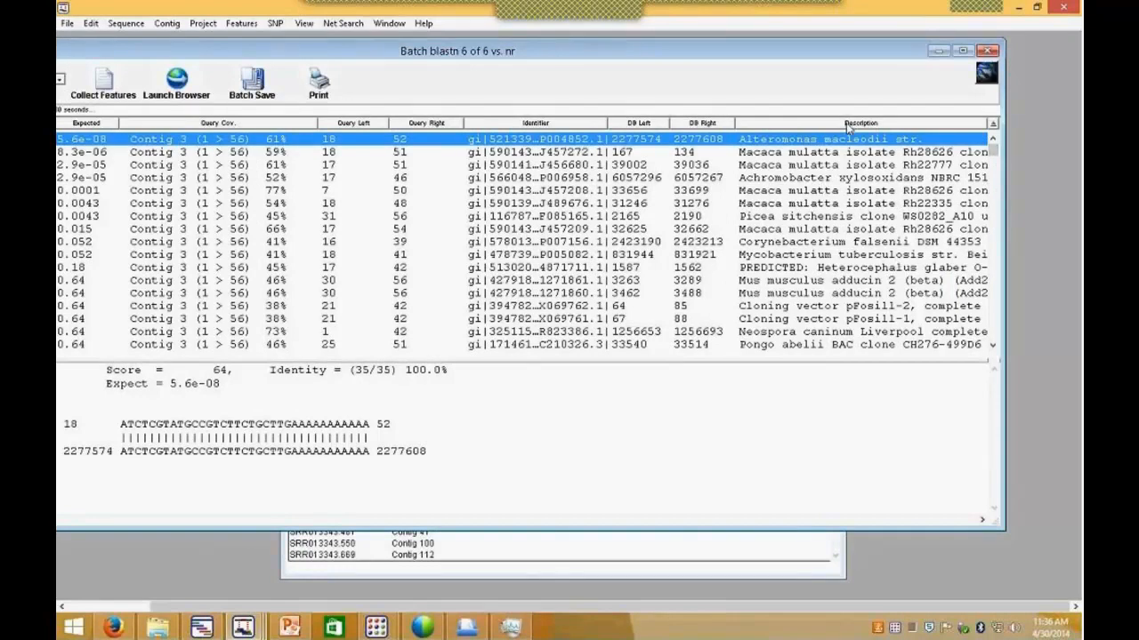
# Step: Examine the alignments of Contig 3's Corynebacterium falsenii and Pongo abelii hits, and browse the remaining hits
pyautogui.click(801, 216)
pyautogui.click(802, 242)
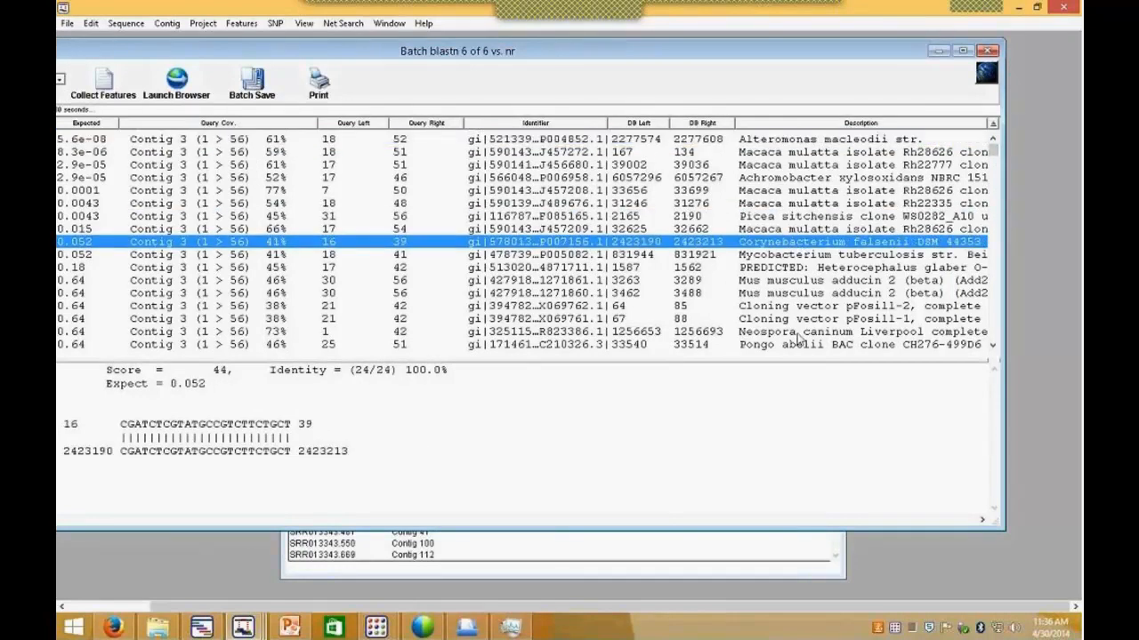
pyautogui.click(799, 345)
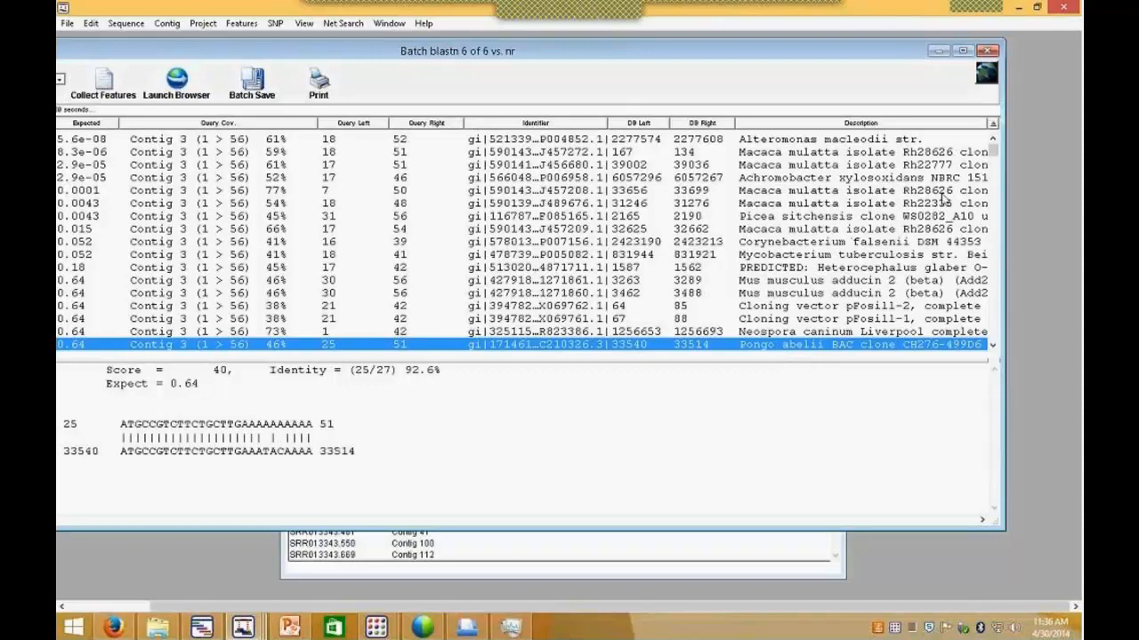
pyautogui.click(994, 349)
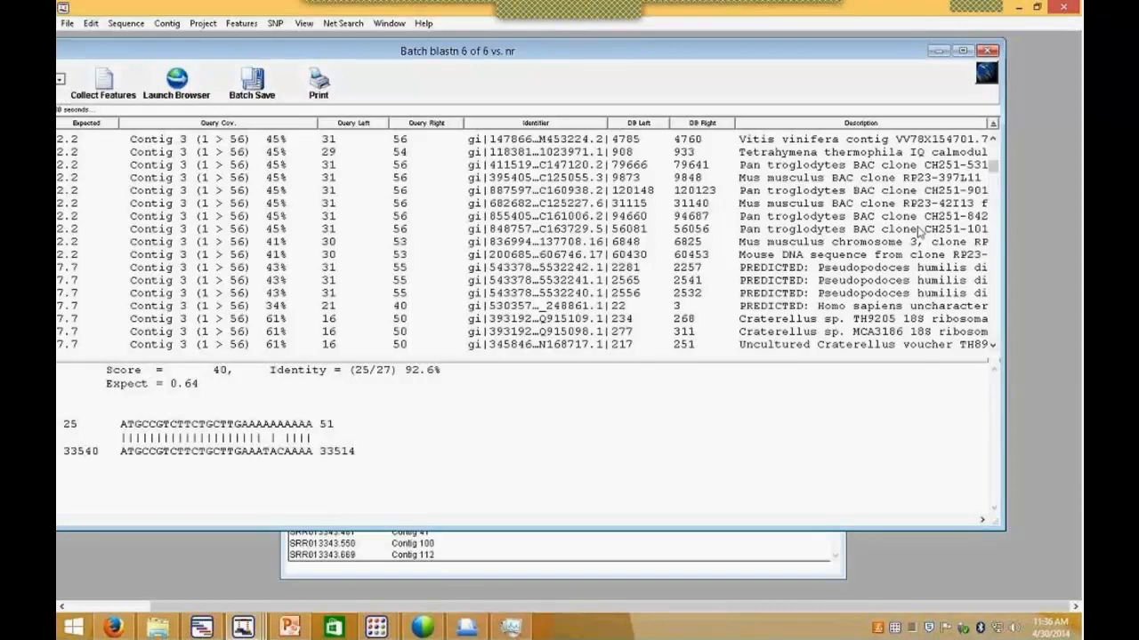
pyautogui.moveTo(996, 167); pyautogui.dragTo(996, 153)
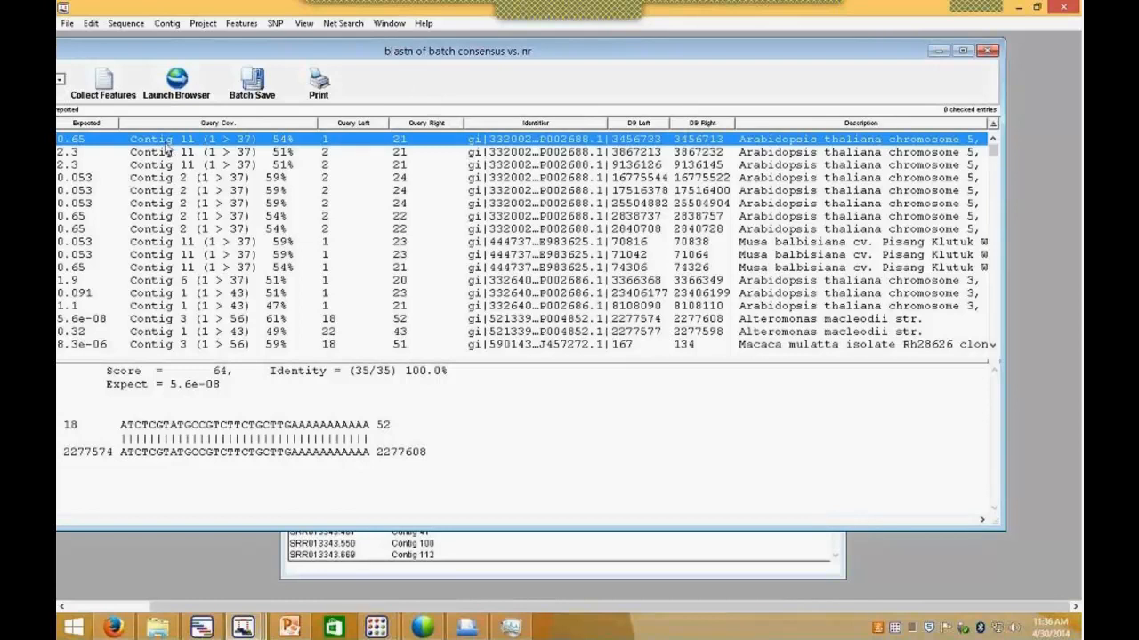
# Step: Sort the blastn hits by query coverage, and examine Contig 1's Oryza sativa Indica and Glycine max MIR167a and MIR167d alignments
pyautogui.click(188, 124)
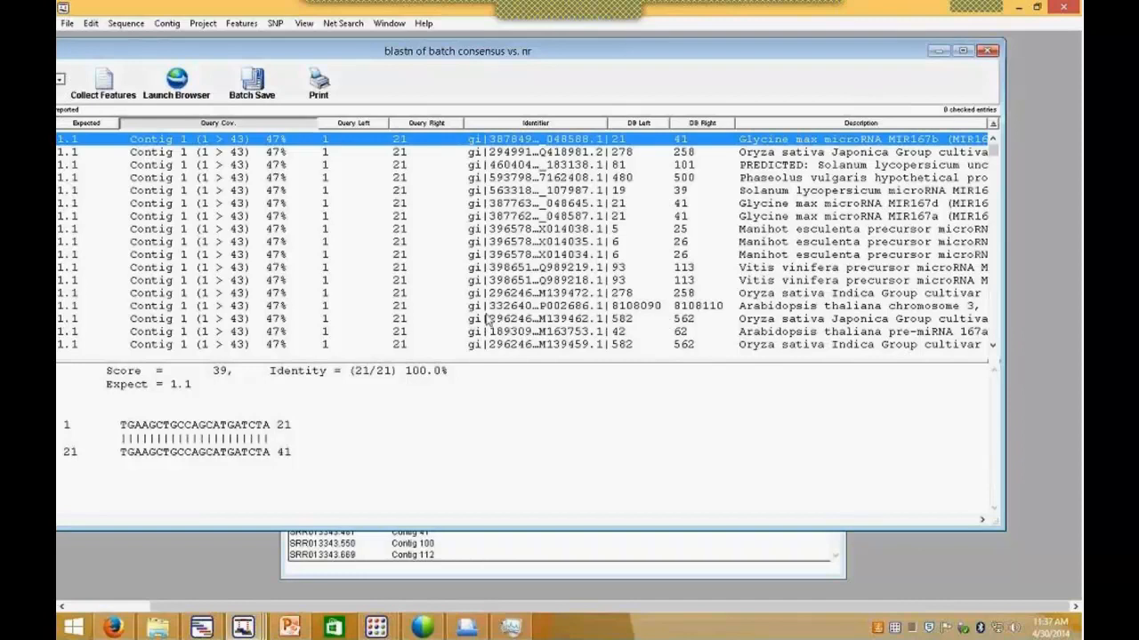
pyautogui.click(297, 297)
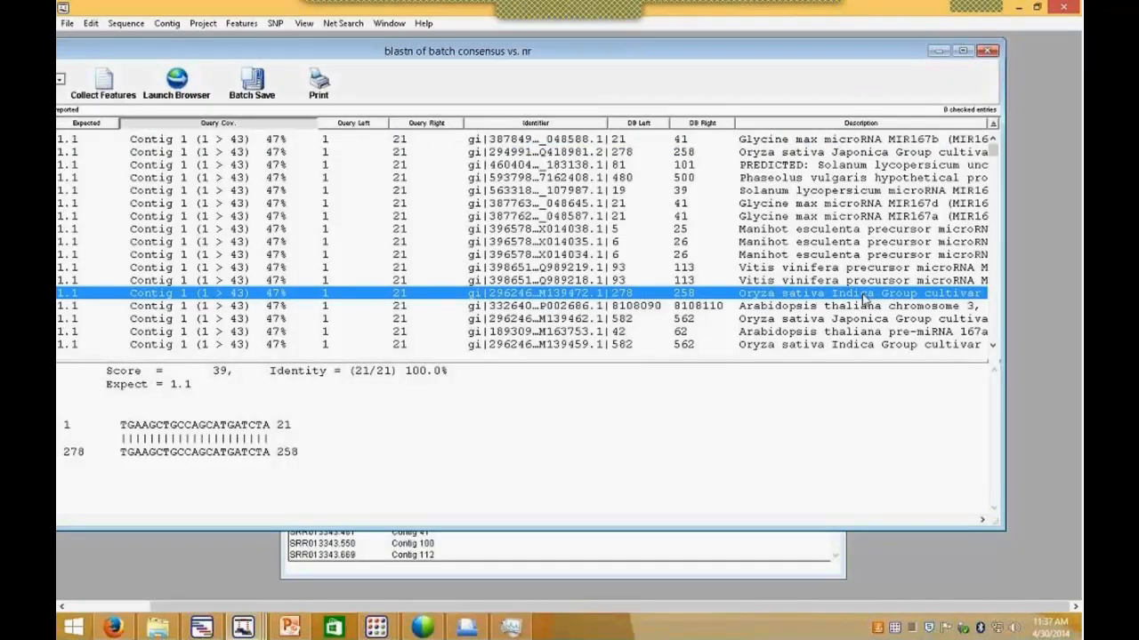
pyautogui.click(835, 218)
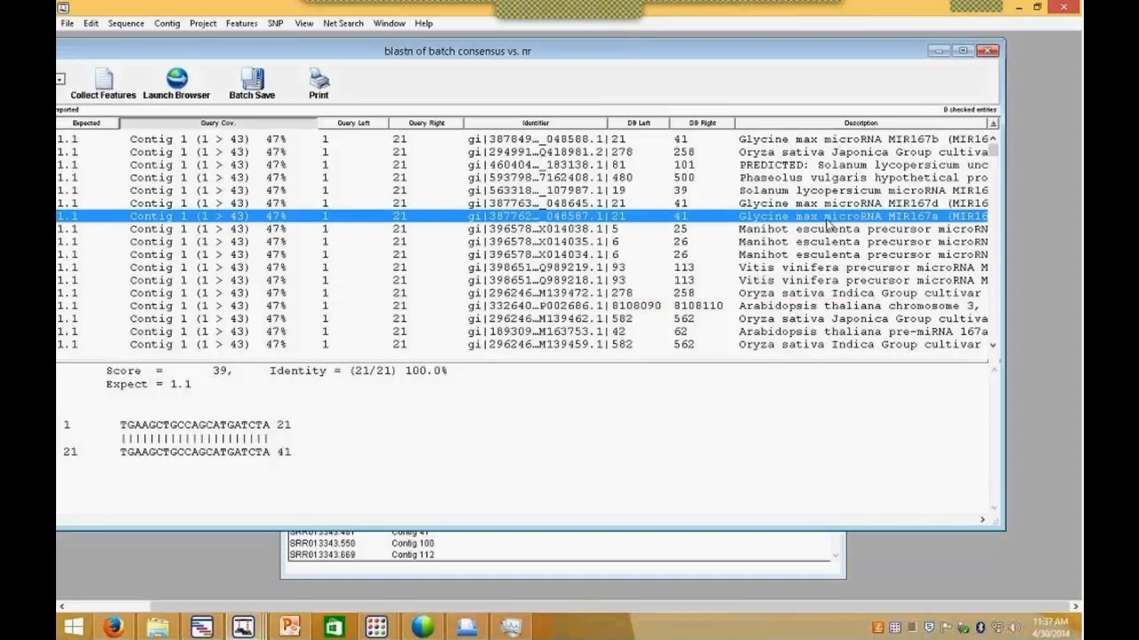
pyautogui.click(832, 204)
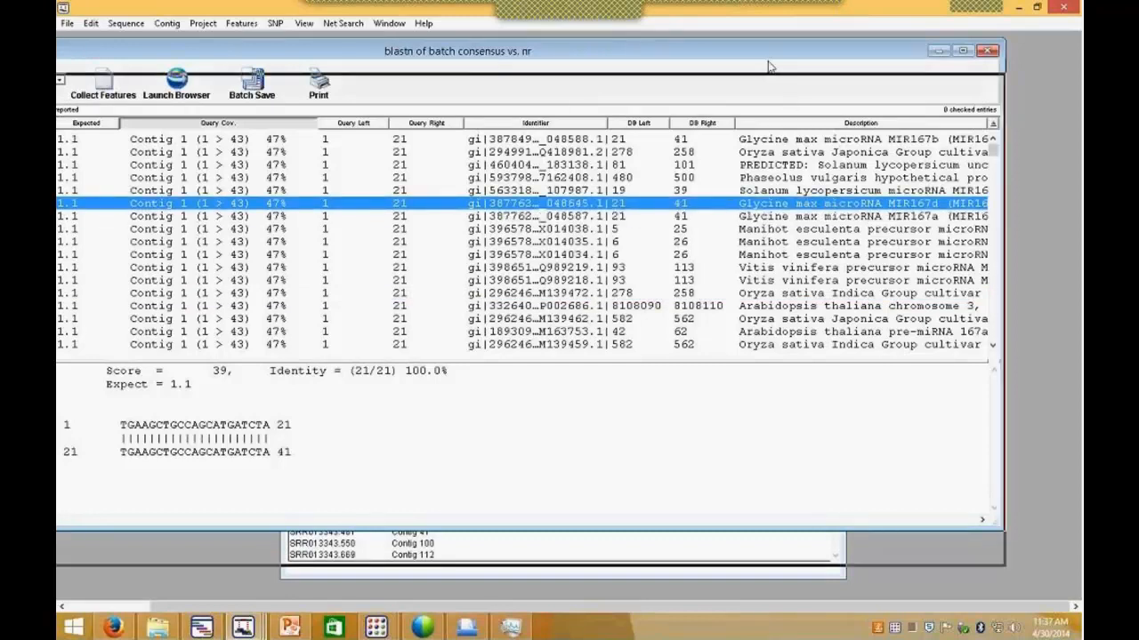
# Step: Check the denovo miRNA contig list, and browse the blastn hits for Contig 11, Contig 2 and Contig 3
pyautogui.moveTo(774, 84); pyautogui.dragTo(792, 251)
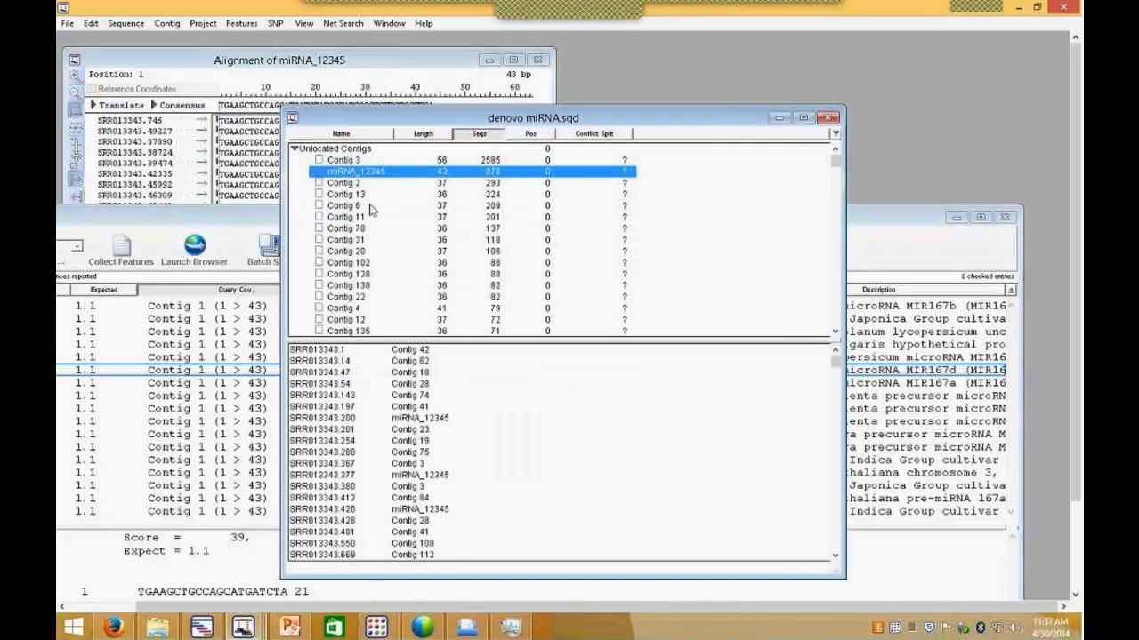
pyautogui.click(891, 240)
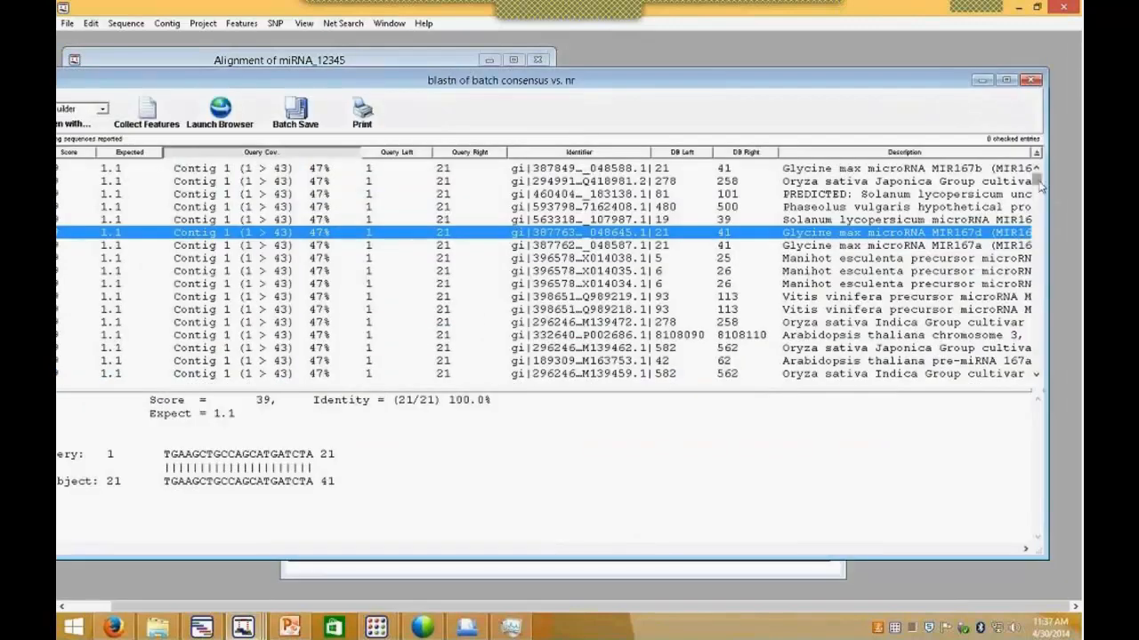
pyautogui.moveTo(1037, 174); pyautogui.dragTo(1038, 260)
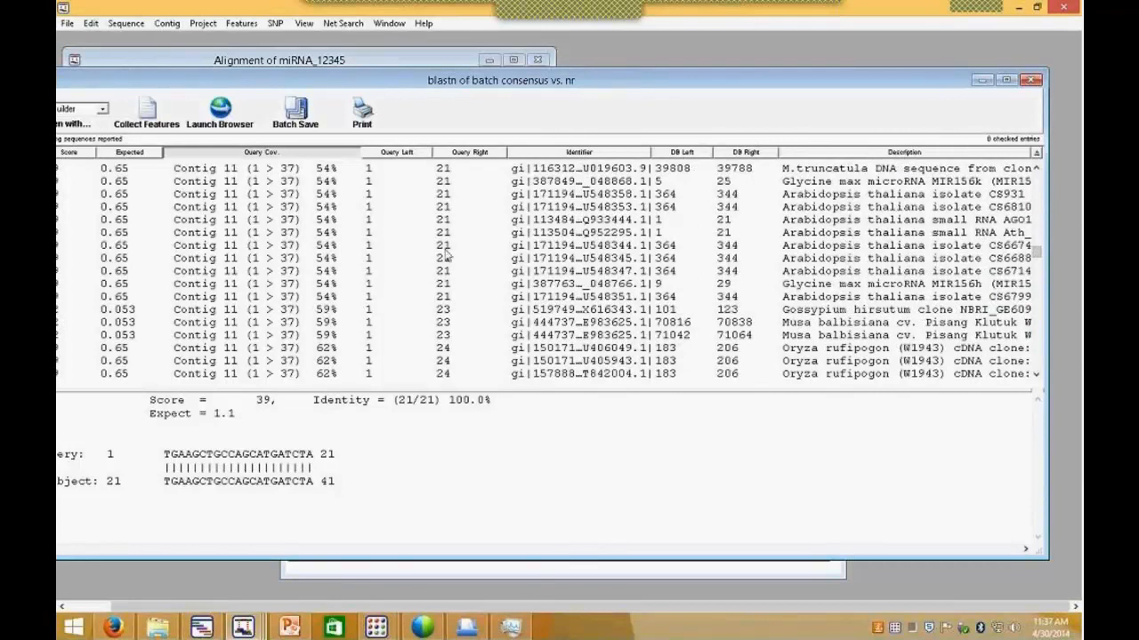
pyautogui.moveTo(1039, 256); pyautogui.dragTo(1039, 336)
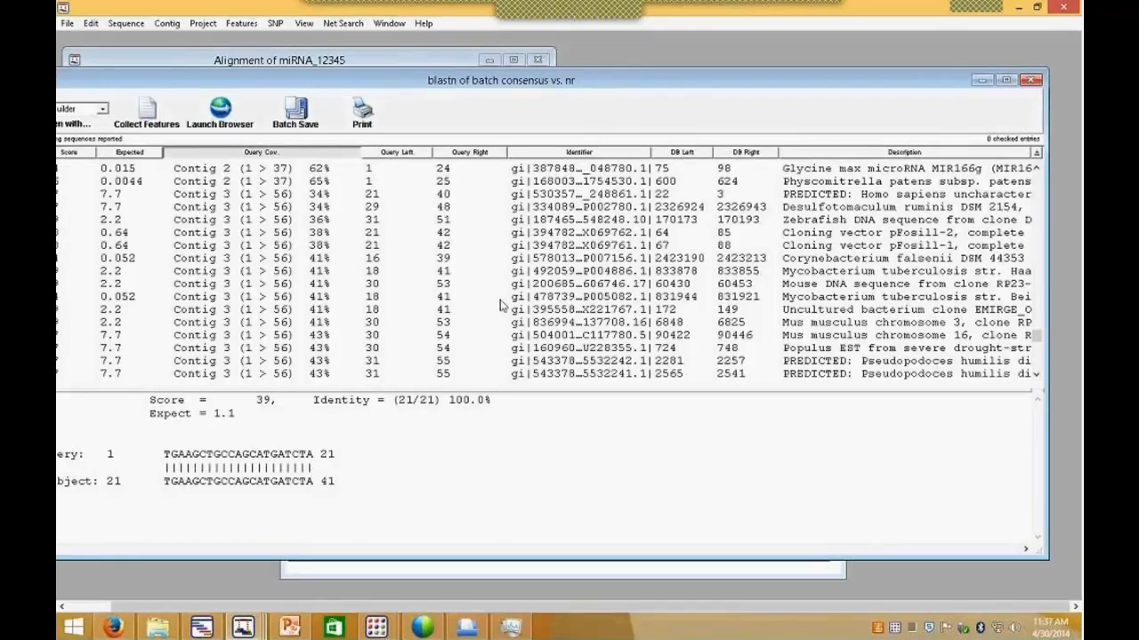
# Step: Minimize SeqMan, quit the completed SeqMan NGen project, relaunch SeqMan NGen and minimize Task Manager
pyautogui.click(1018, 7)
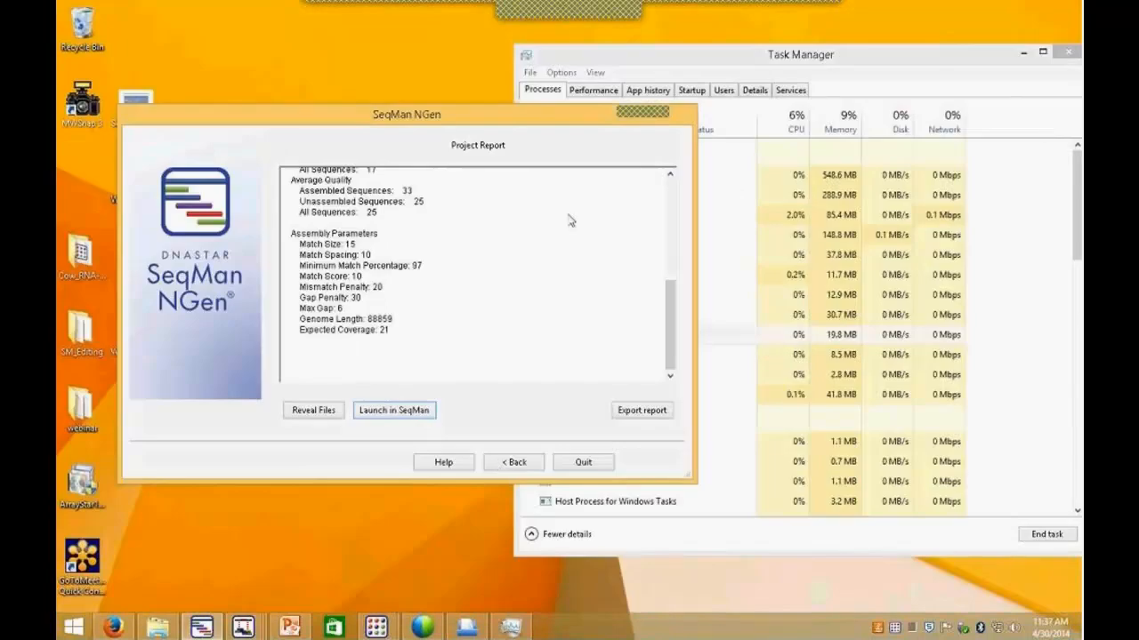
pyautogui.click(581, 465)
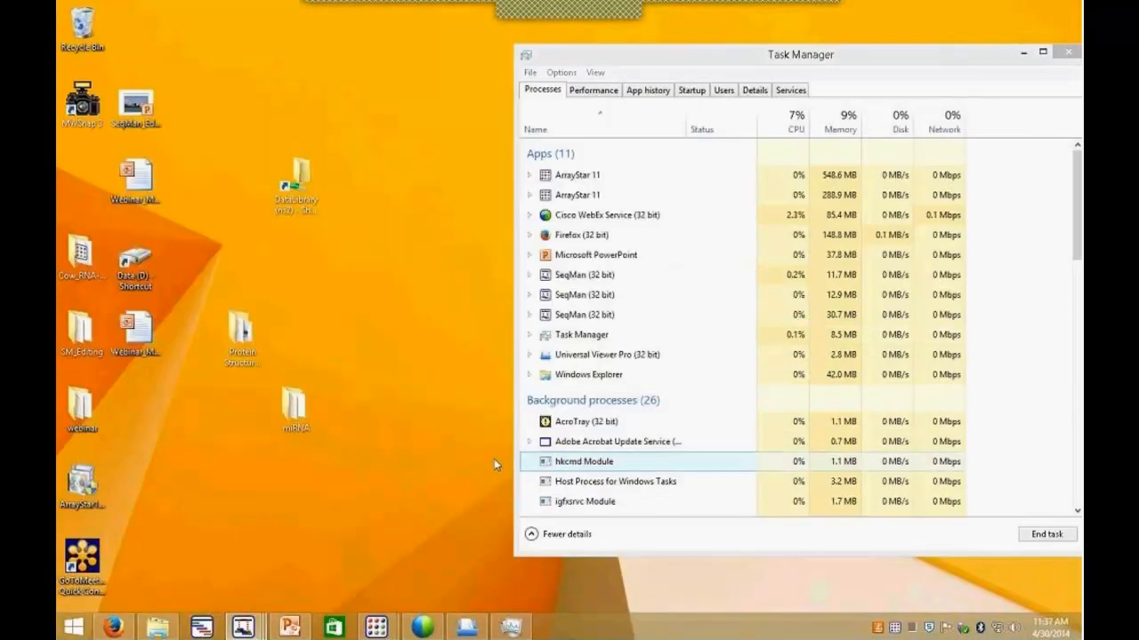
pyautogui.click(73, 629)
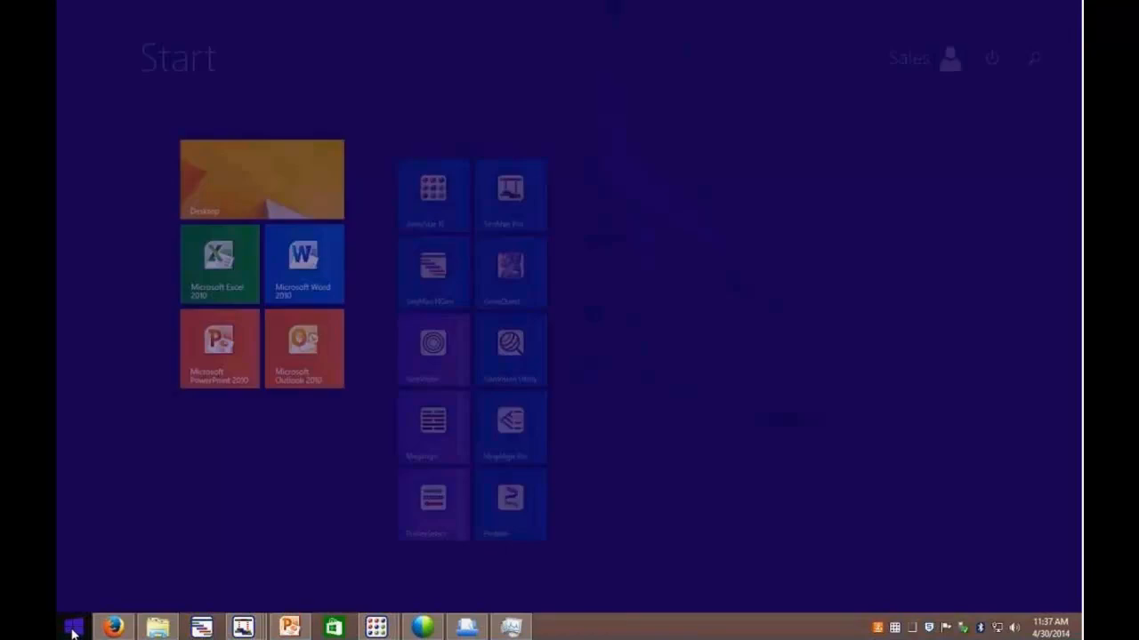
pyautogui.press('Escape')
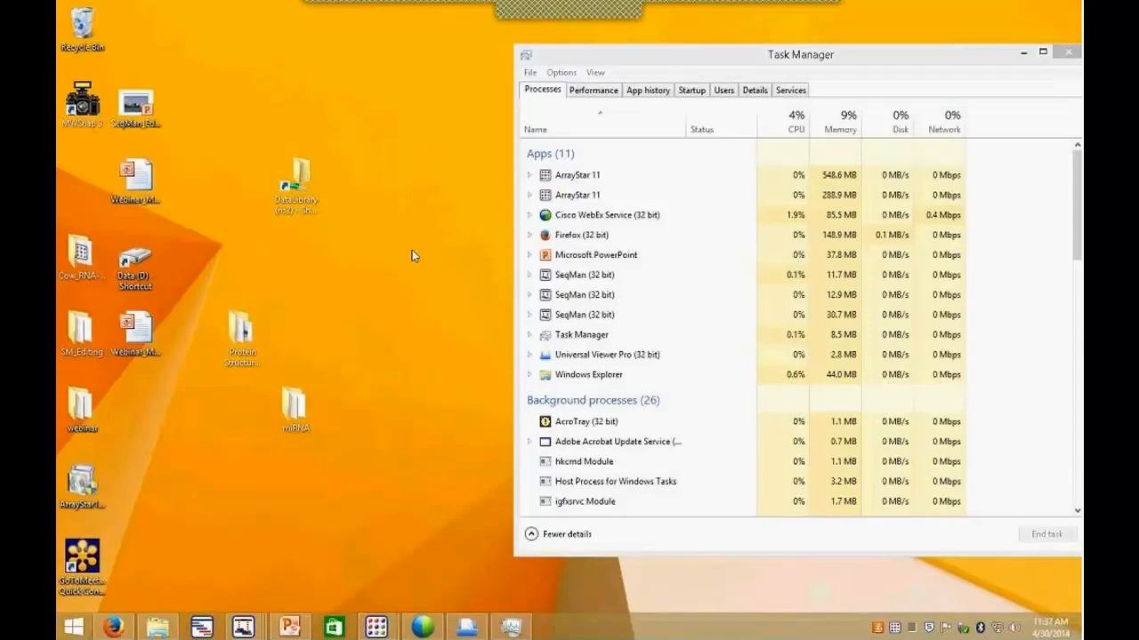
pyautogui.click(1023, 52)
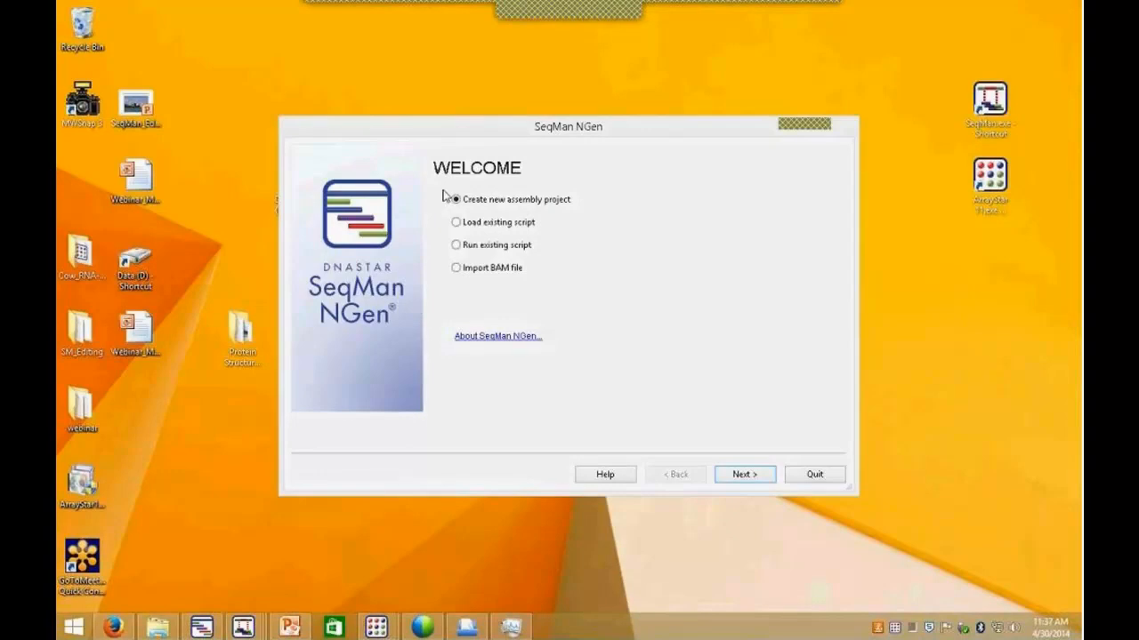
# Step: Create a new miRNA assembly project using the templated assembly with normal workflows
pyautogui.click(749, 474)
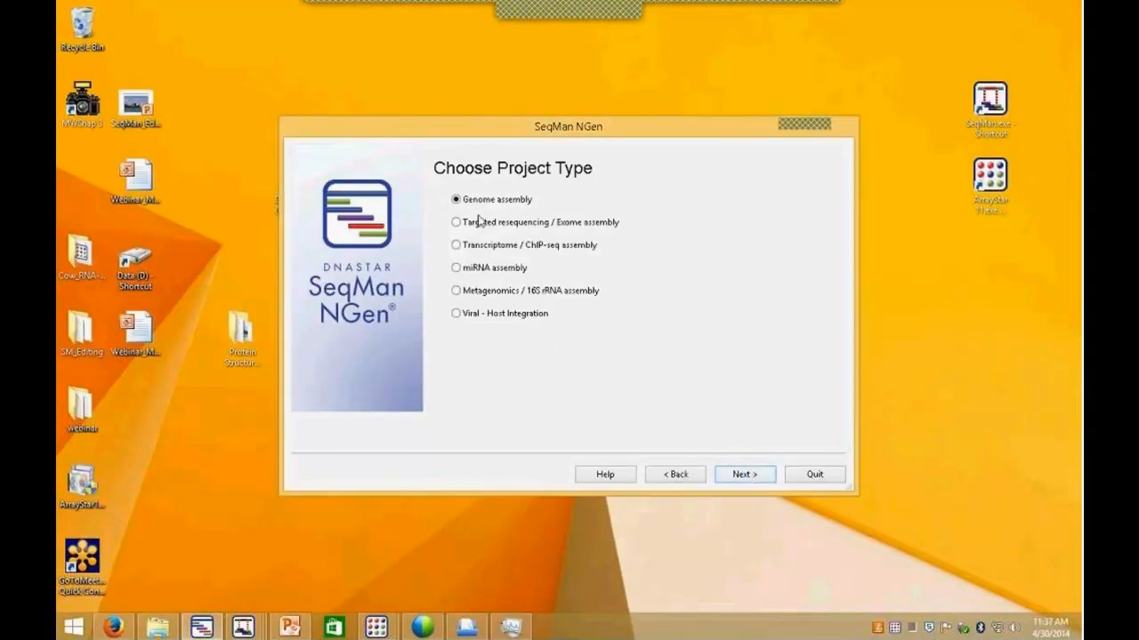
pyautogui.click(456, 268)
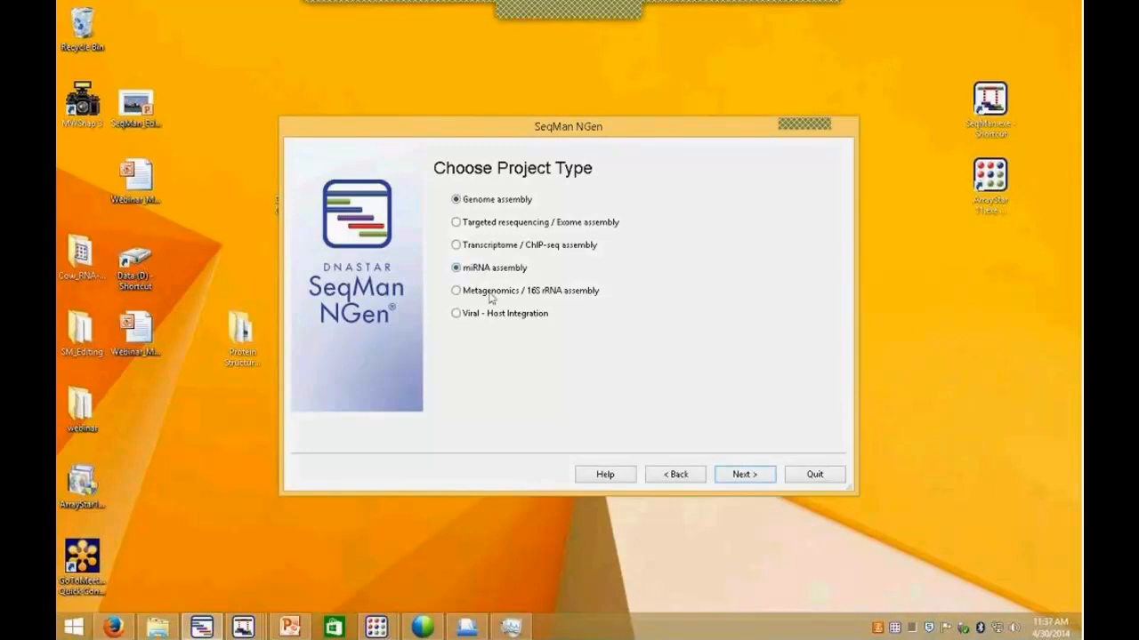
pyautogui.click(743, 478)
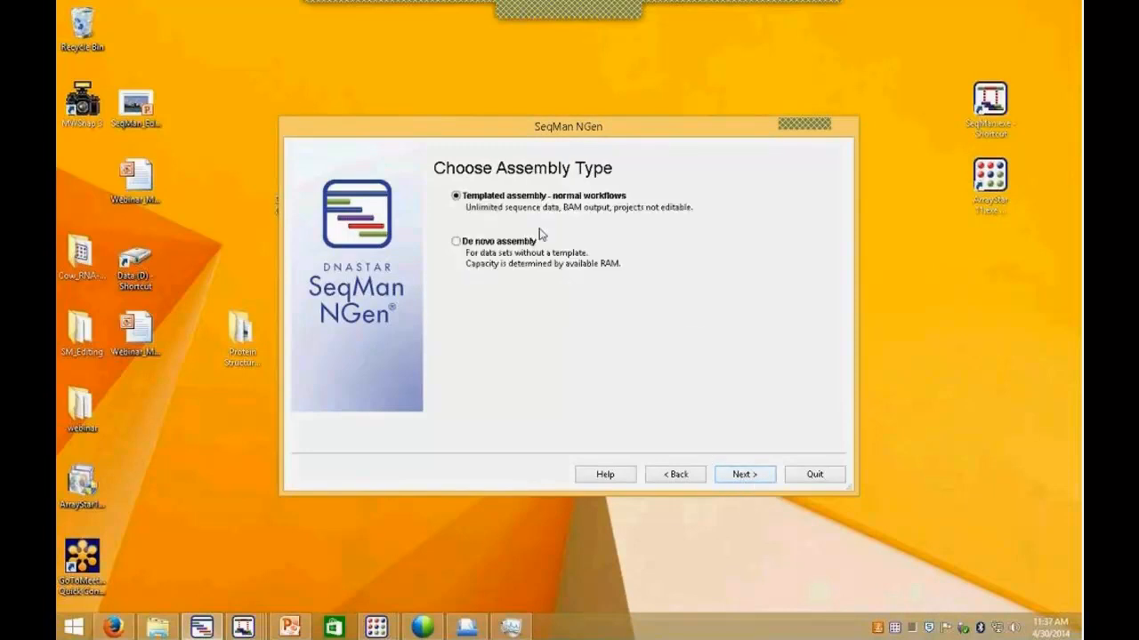
pyautogui.click(751, 475)
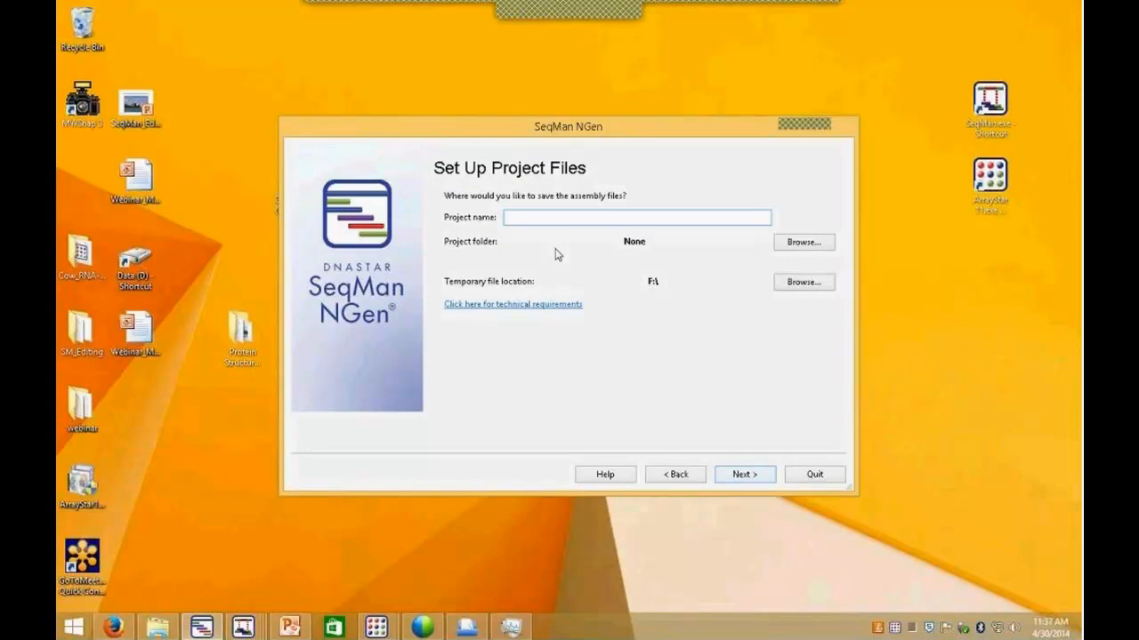
# Step: Name the project "novel miRNA genomic" and set its project folder to the miRNA folder on the Desktop
pyautogui.write('novel miRNA genomic')
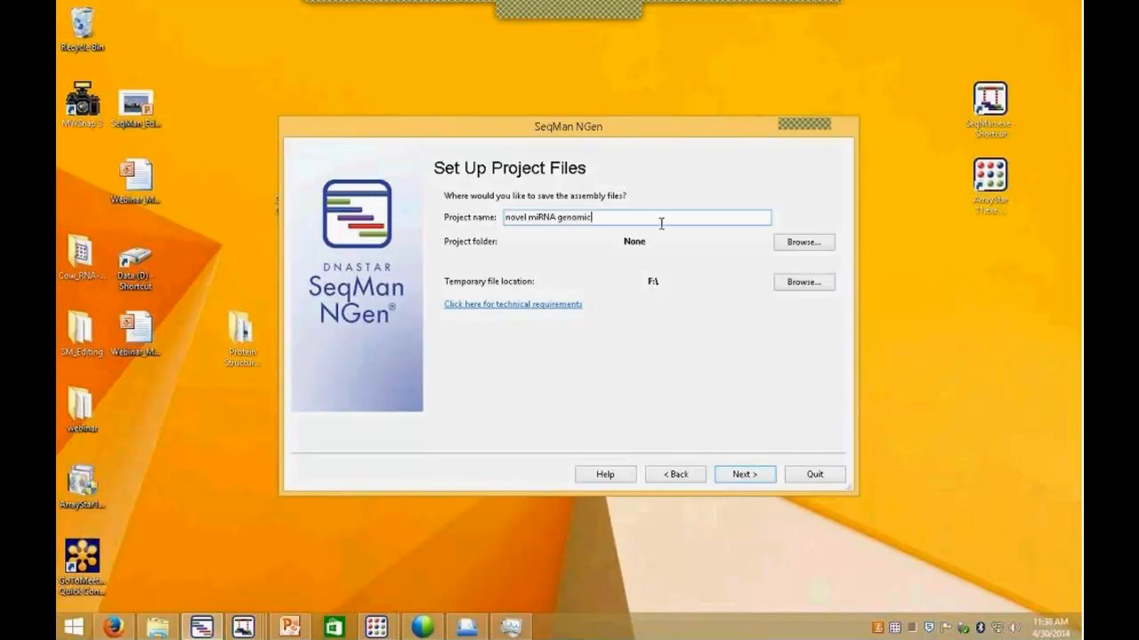
pyautogui.click(823, 244)
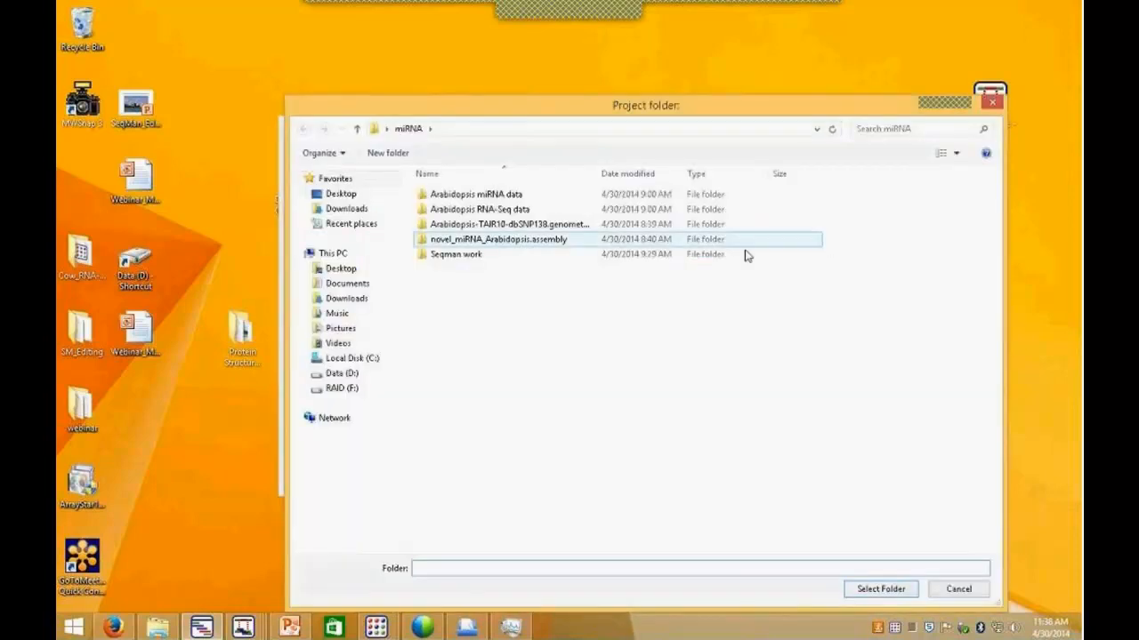
pyautogui.click(345, 199)
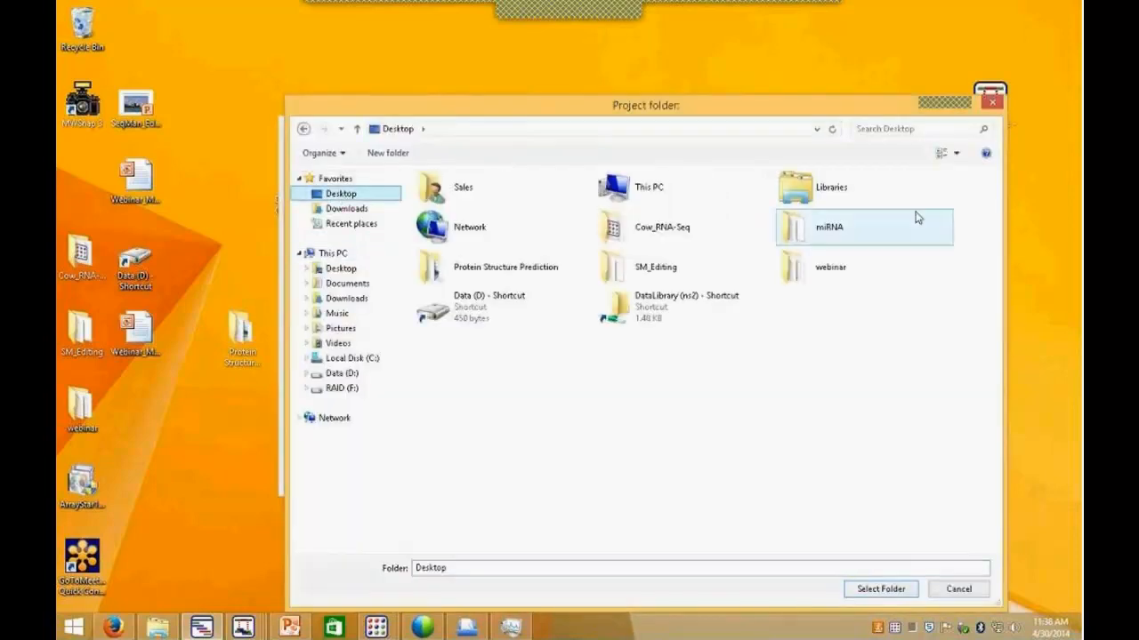
pyautogui.click(839, 229)
pyautogui.click(876, 588)
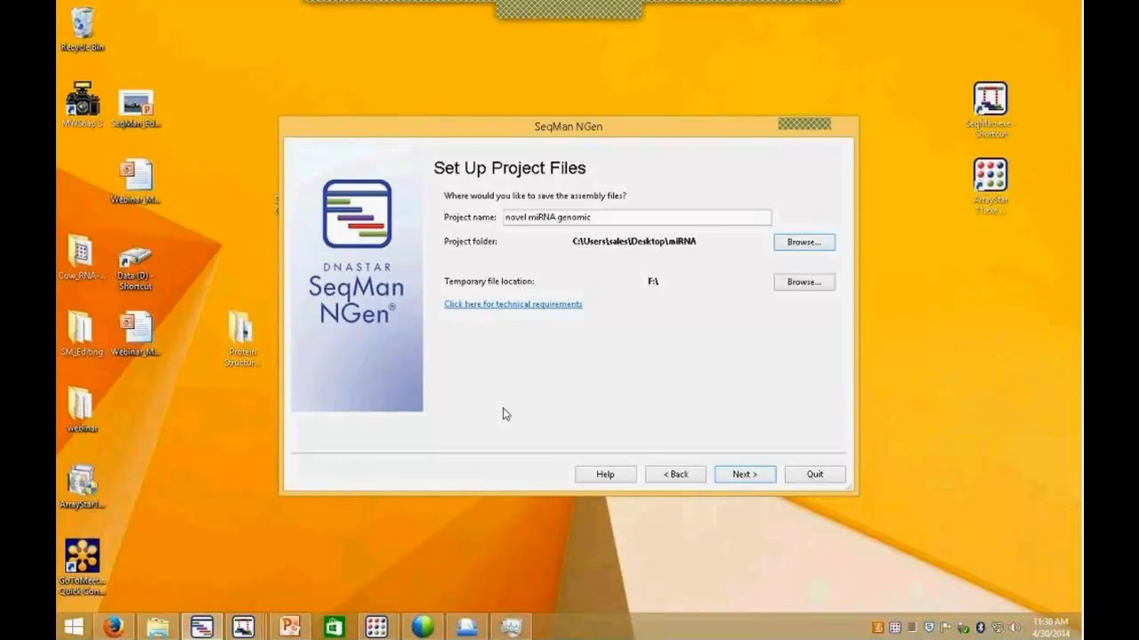
# Step: Review the SeqMan NGen technical requirements for reference-guided assemblies on the DNASTAR website, and return to the project setup
pyautogui.click(494, 305)
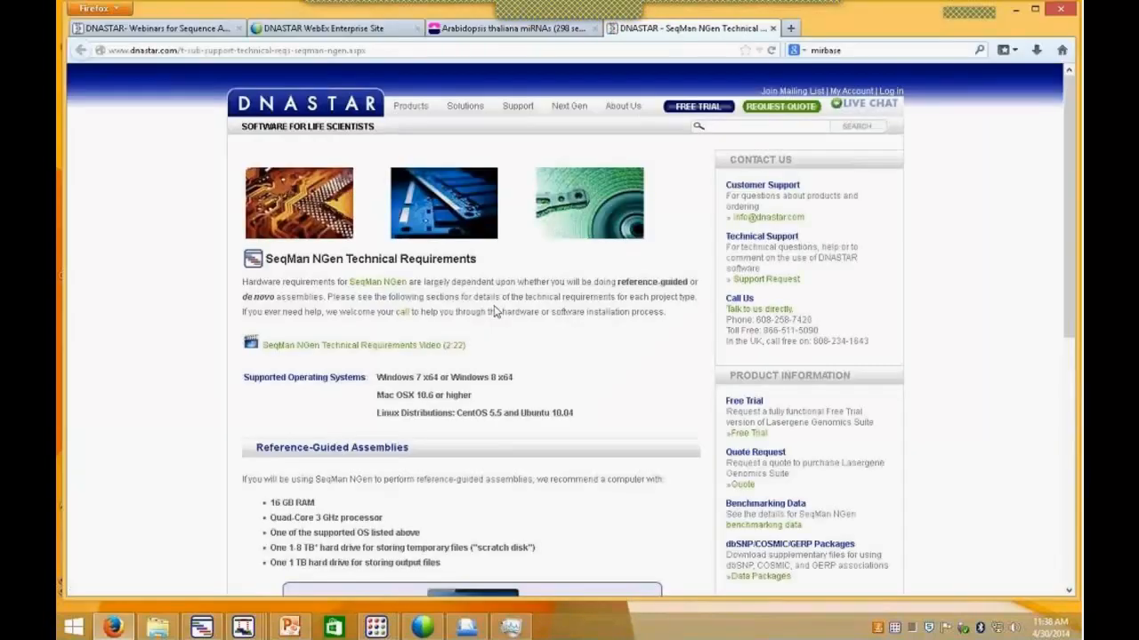
pyautogui.scroll(-3, 228, 410)
pyautogui.scroll(-1, 227, 415)
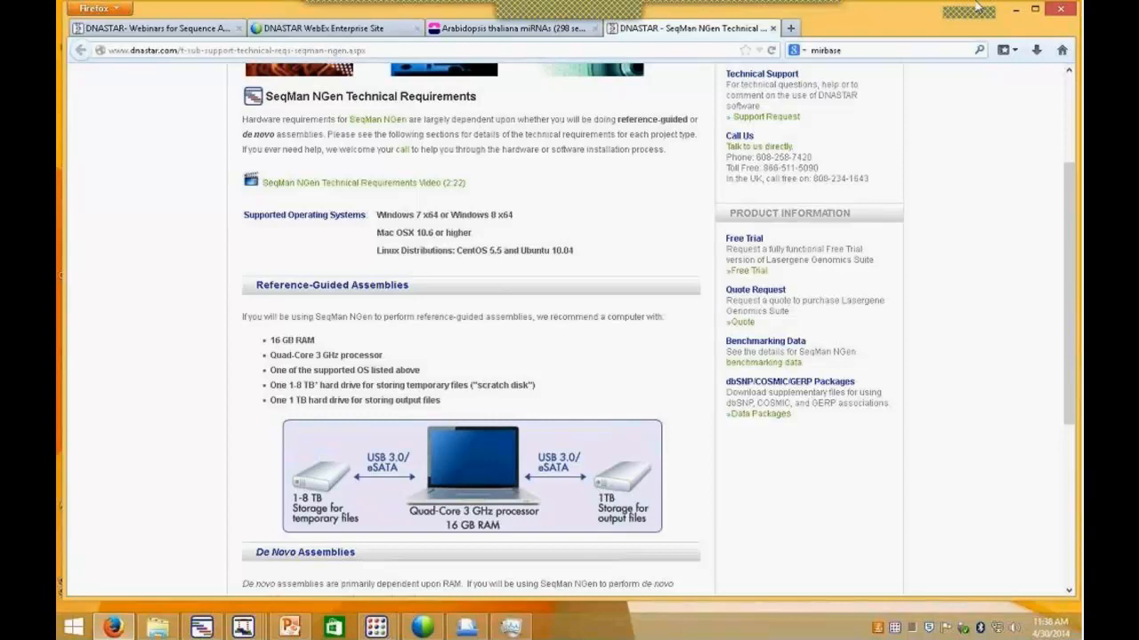
pyautogui.click(1014, 10)
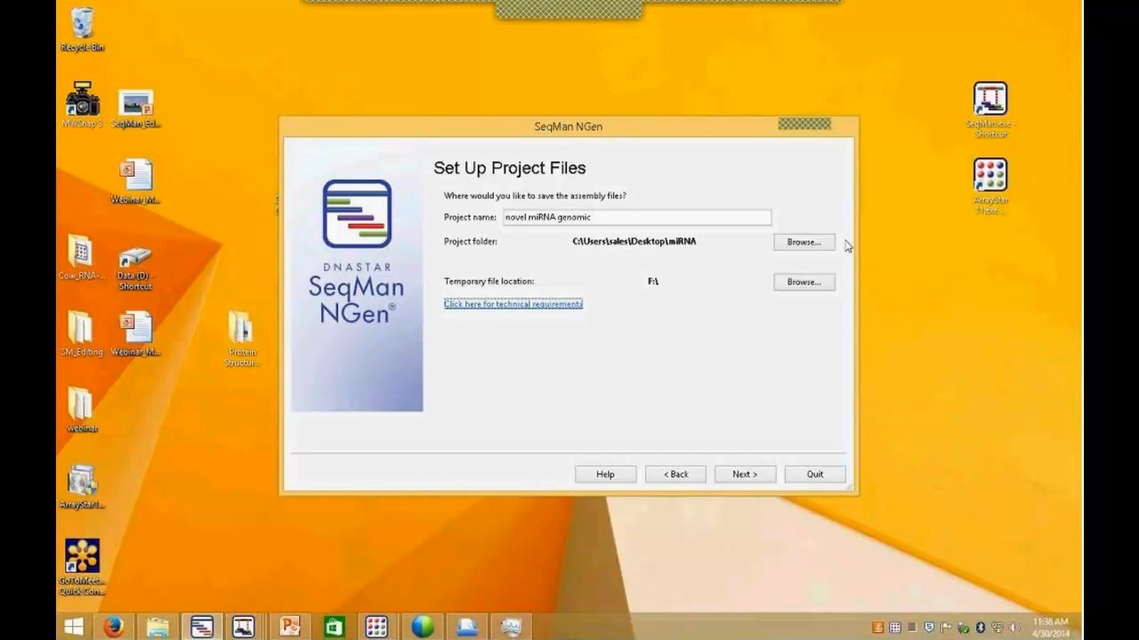
# Step: Proceed to the template file input and check the genome template packages available for download on the DNASTAR website
pyautogui.click(751, 474)
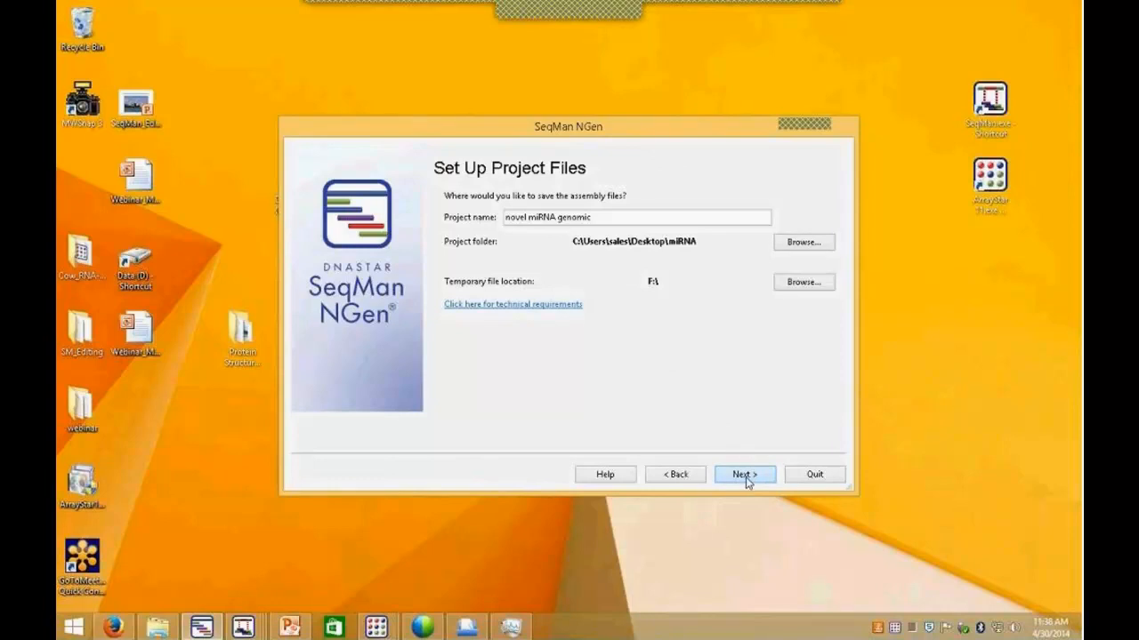
pyautogui.click(745, 468)
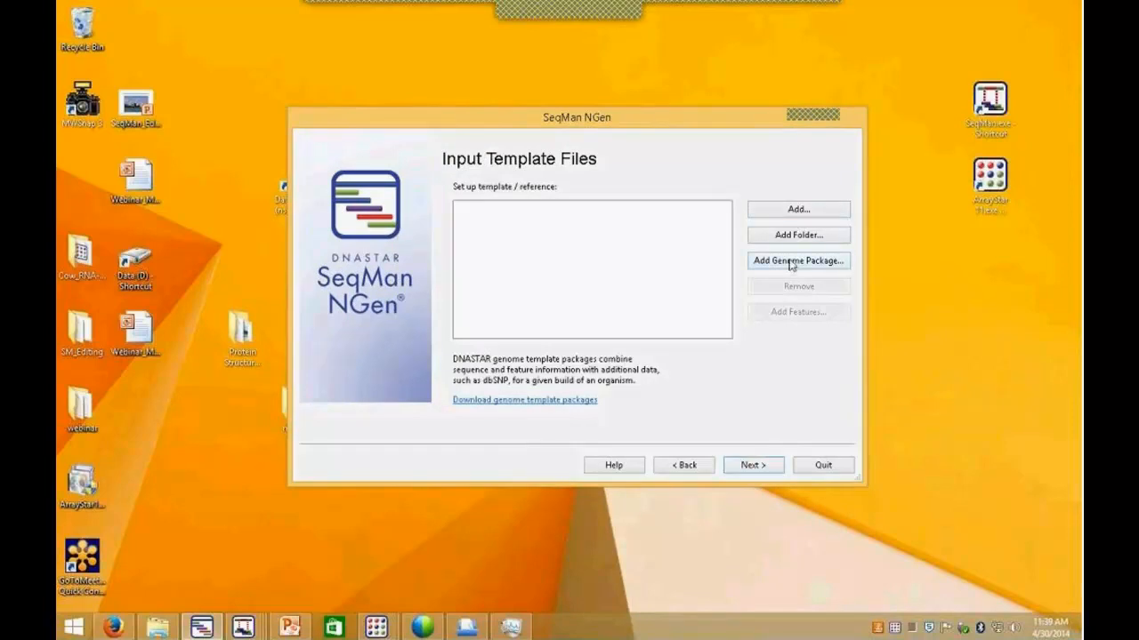
pyautogui.click(526, 401)
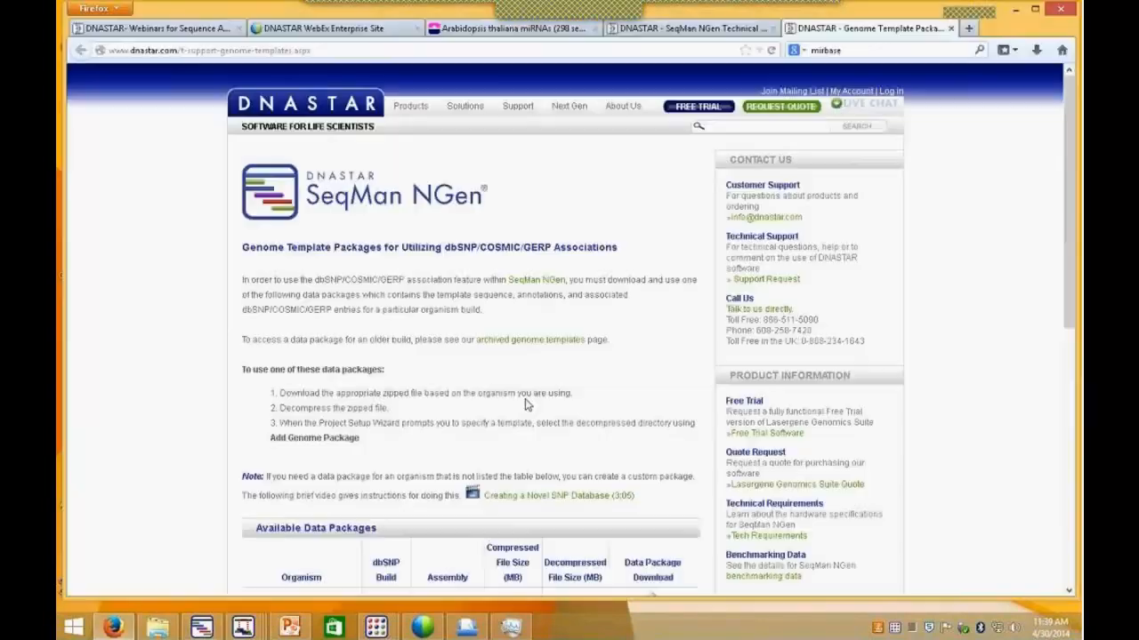
pyautogui.scroll(-5, 288, 402)
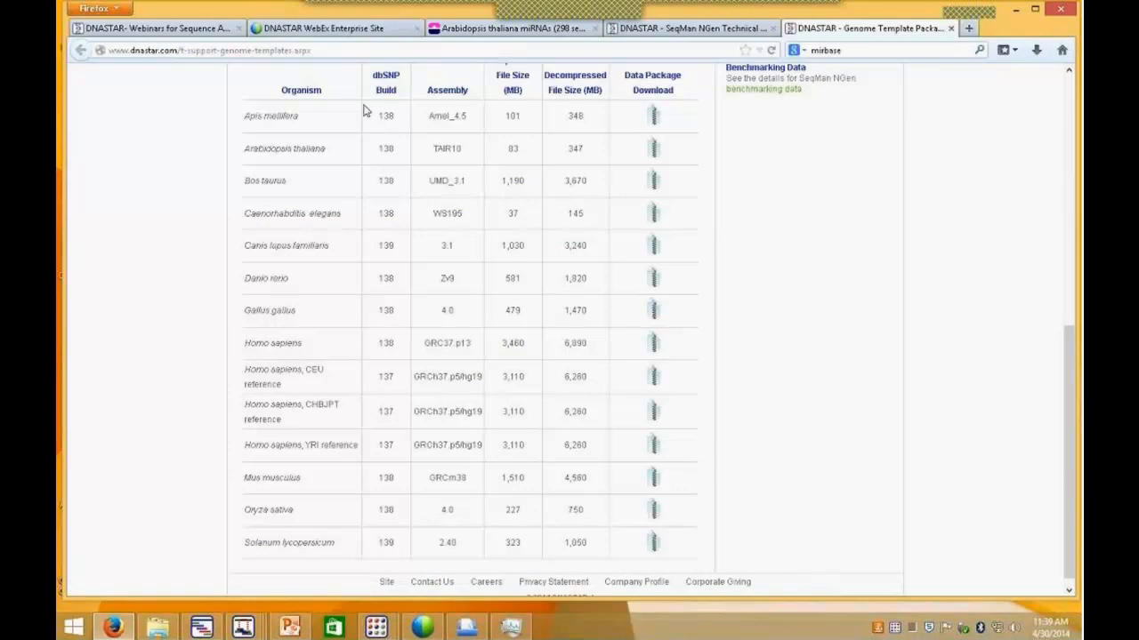
pyautogui.click(1015, 10)
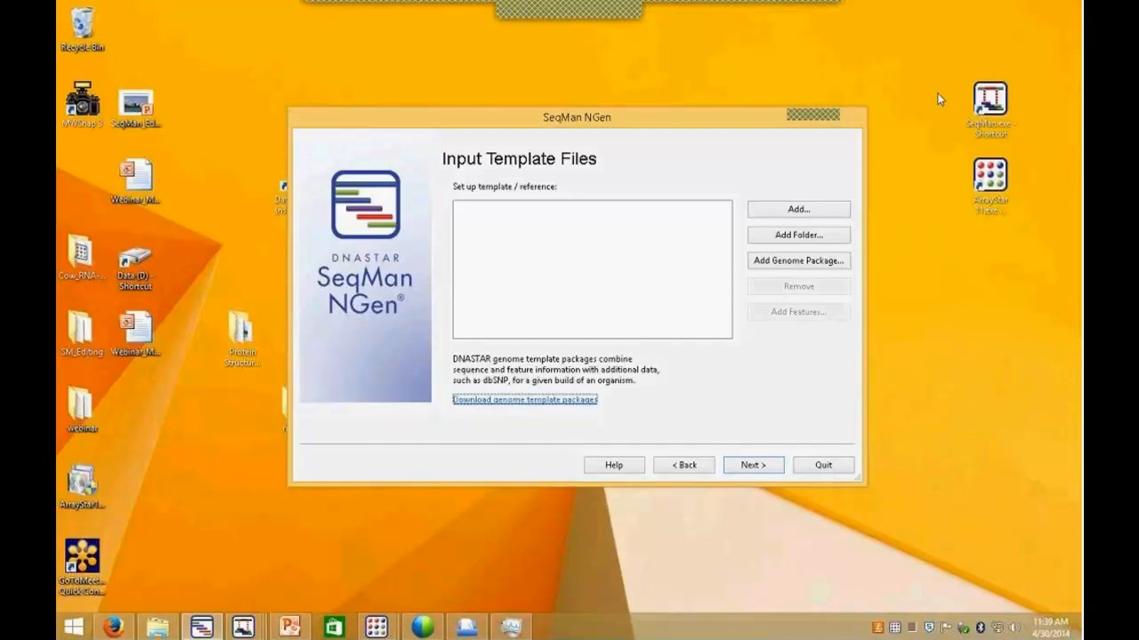
# Step: Add the Arabidopsis-TAIR10-dbSNP138 genome package from the miRNA folder on the Desktop as the assembly template
pyautogui.click(824, 263)
pyautogui.click(545, 159)
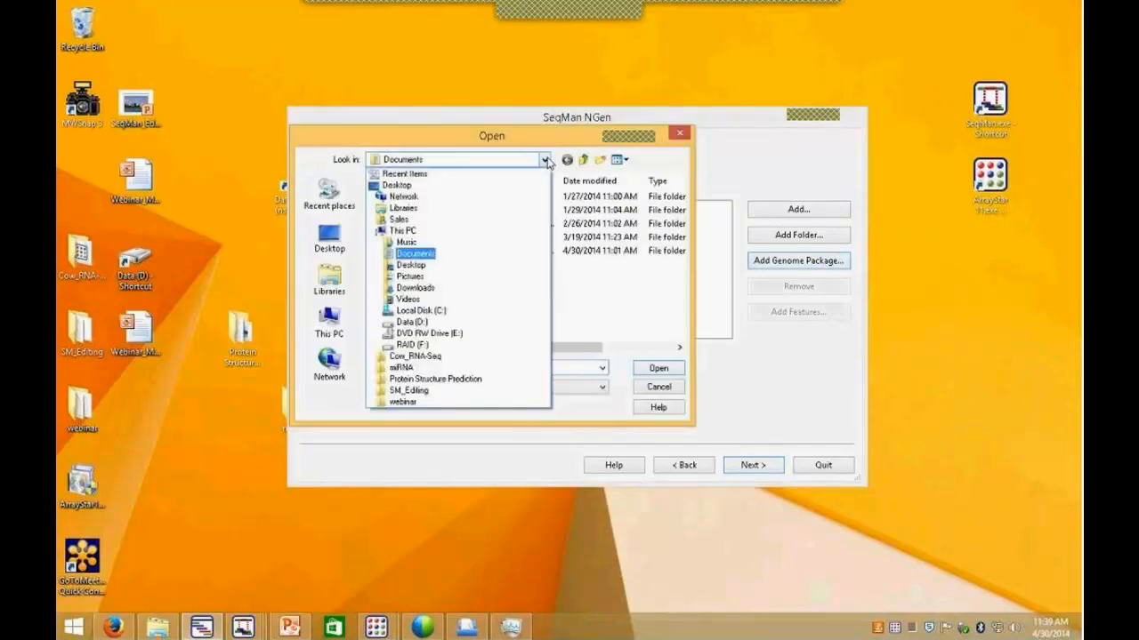
pyautogui.click(434, 185)
pyautogui.scroll(-3, 660, 292)
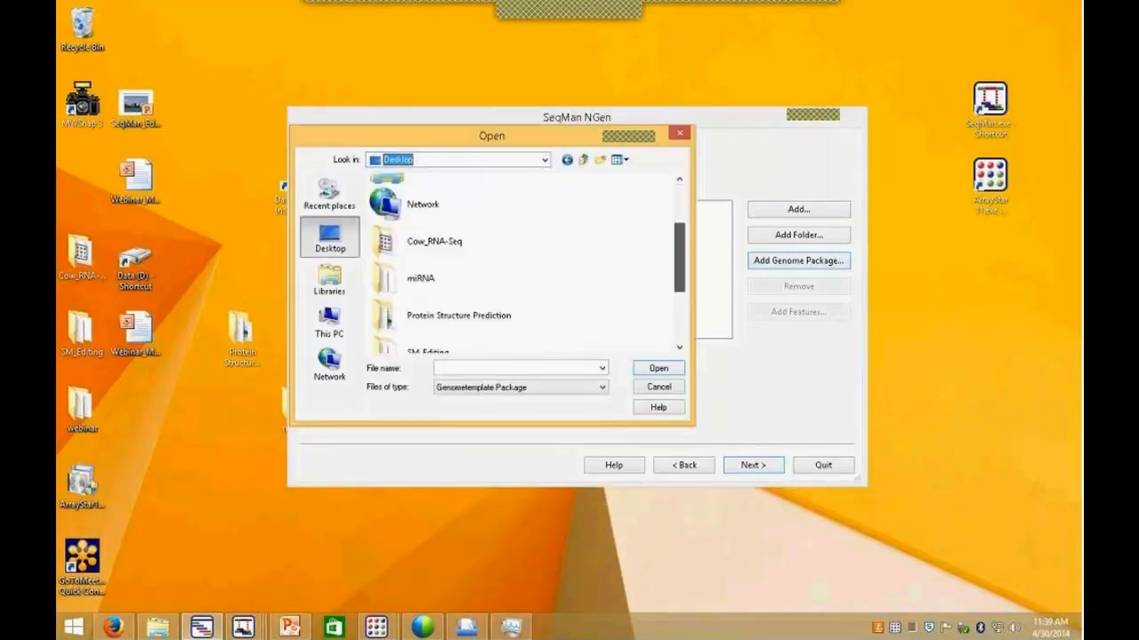
pyautogui.doubleClick(415, 213)
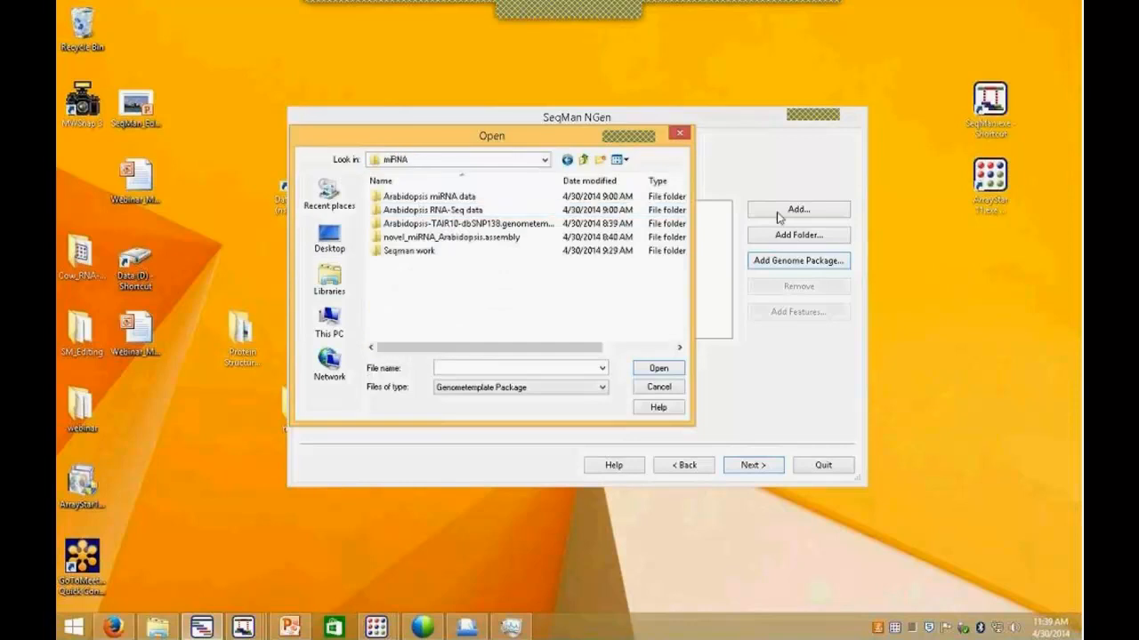
pyautogui.click(591, 223)
pyautogui.click(658, 369)
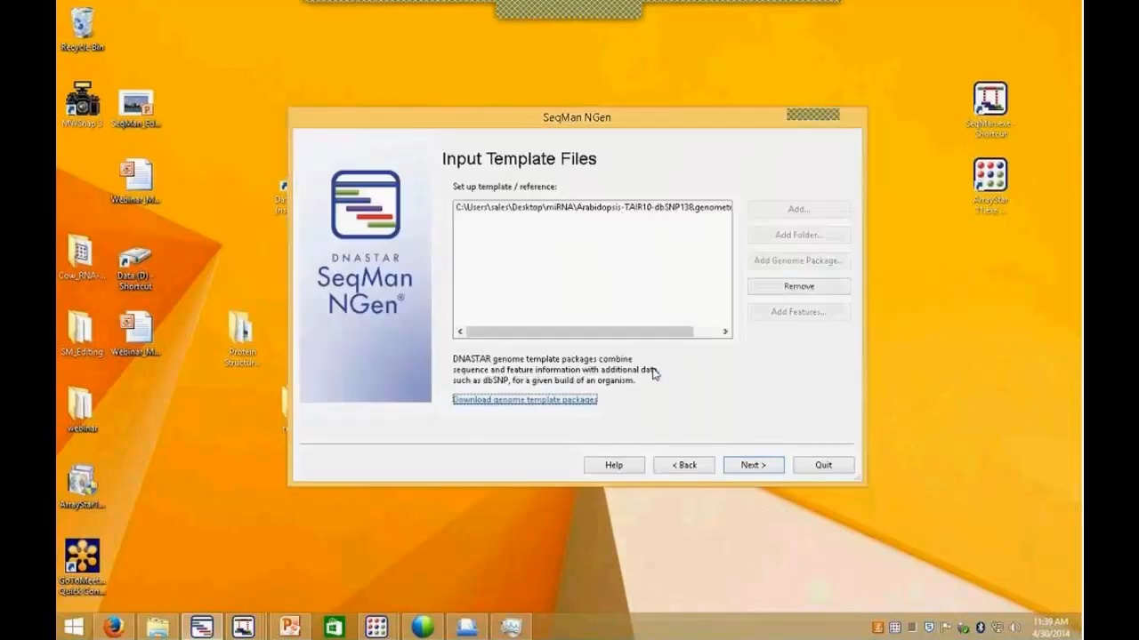
# Step: Set the read technology to Illumina < 50 nt and add the four unassigned FASTQ files from the miRNA folder as unpaired reads
pyautogui.click(752, 466)
pyautogui.click(592, 190)
pyautogui.click(572, 214)
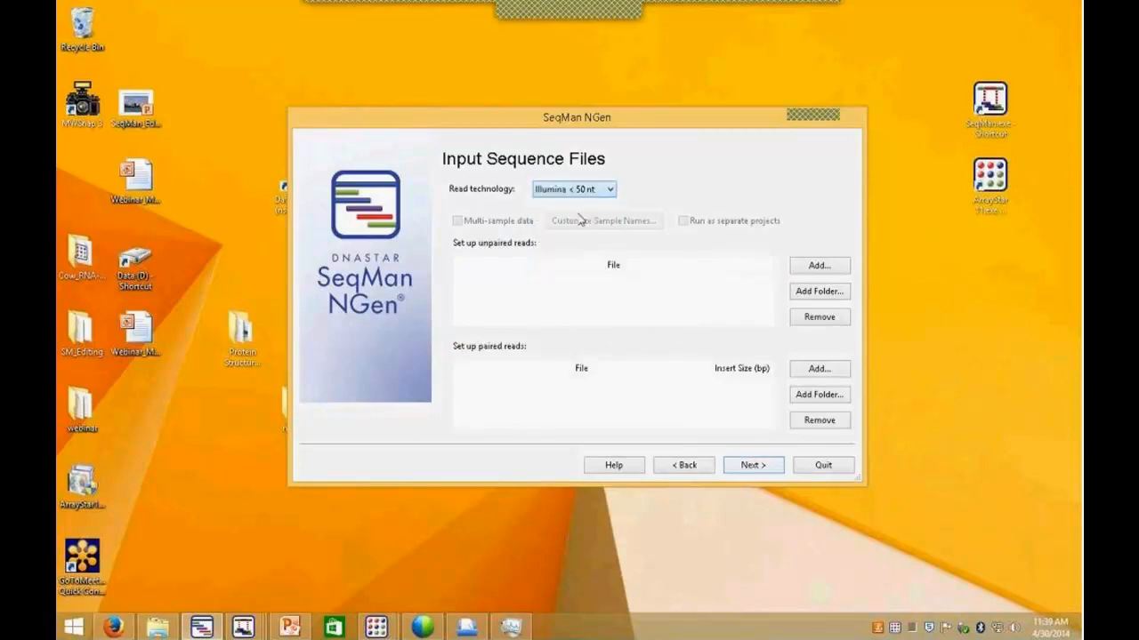
pyautogui.click(818, 265)
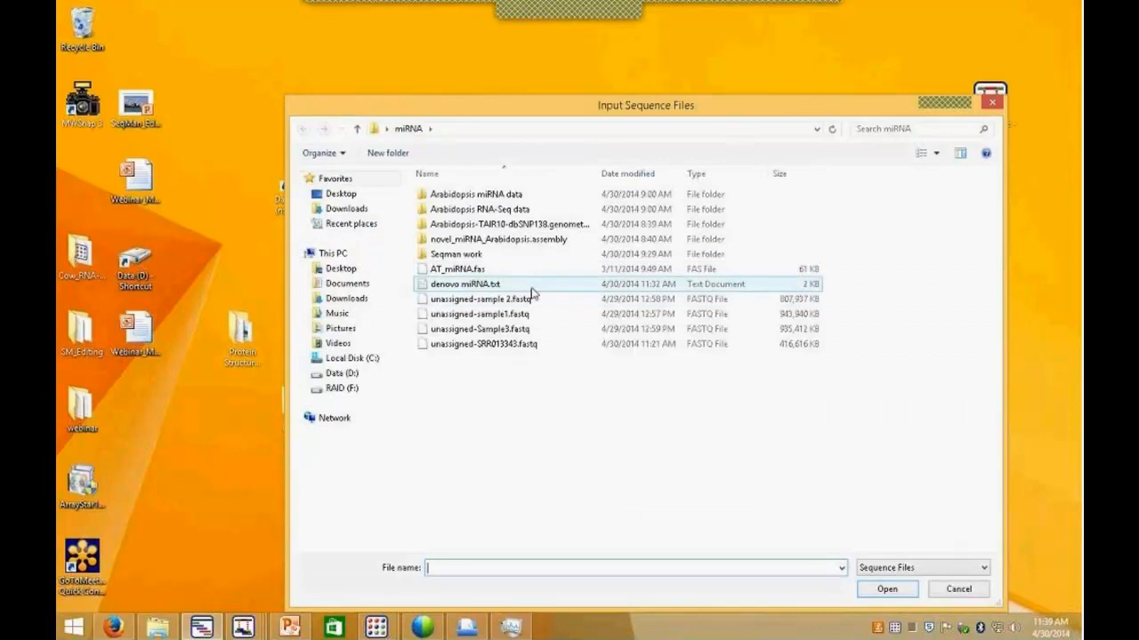
pyautogui.click(454, 300)
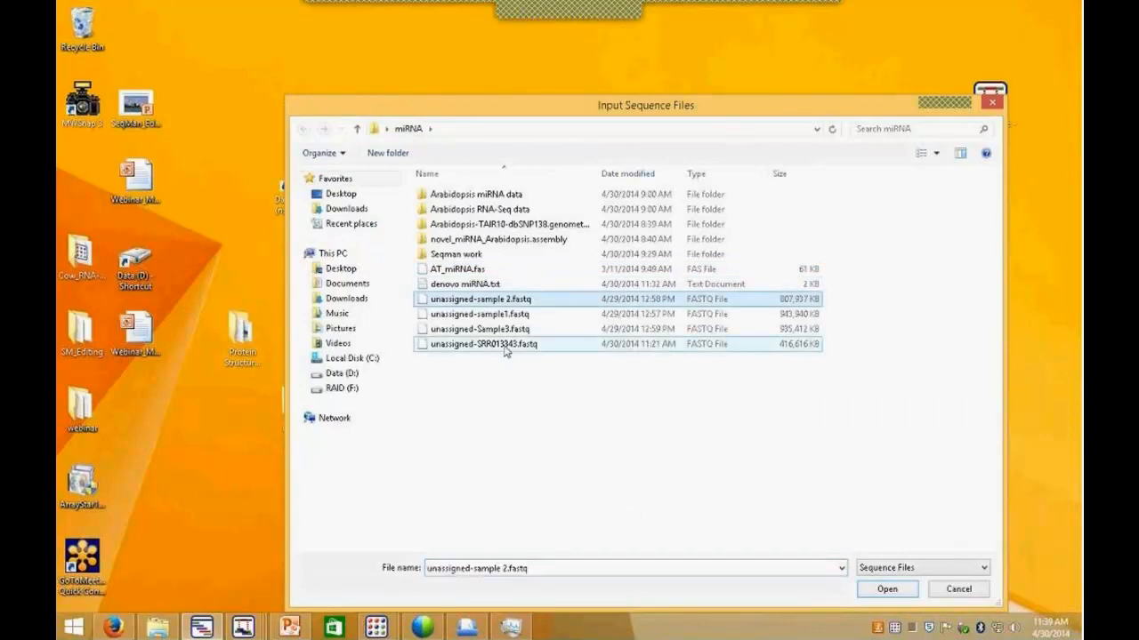
pyautogui.keyDown('shift'); pyautogui.click(505, 350); pyautogui.keyUp('shift')
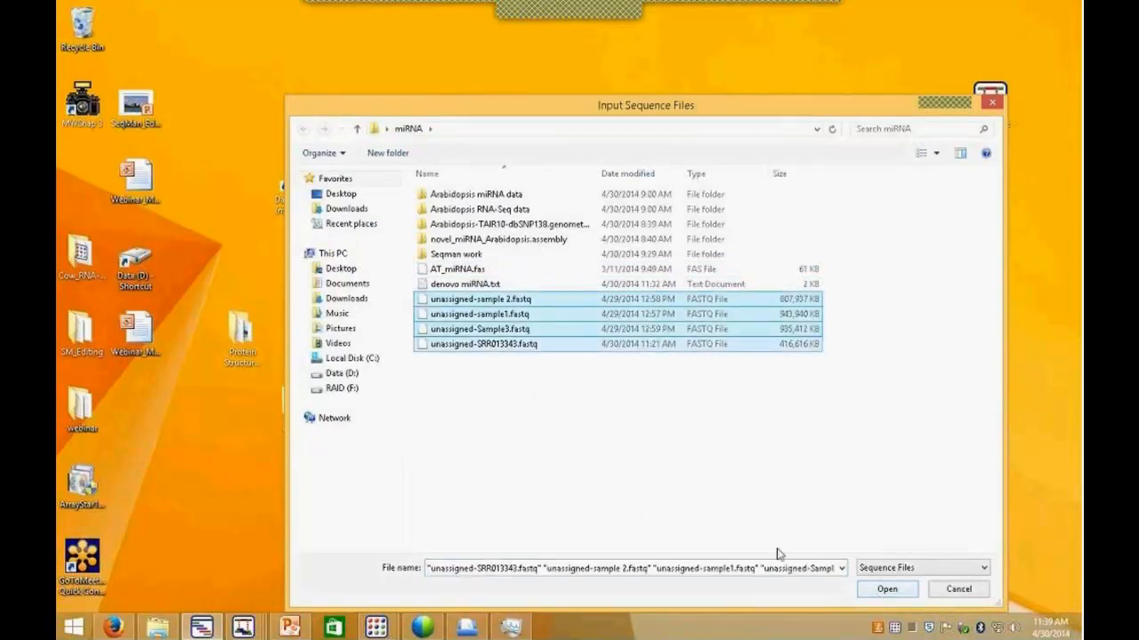
pyautogui.click(880, 589)
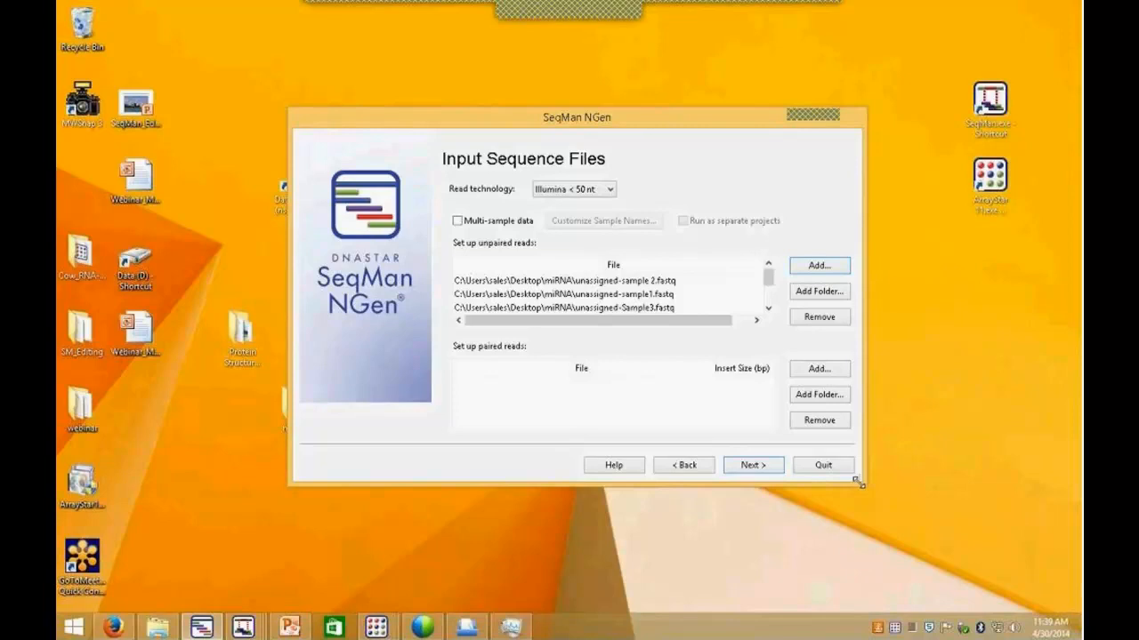
pyautogui.moveTo(861, 483); pyautogui.dragTo(989, 539)
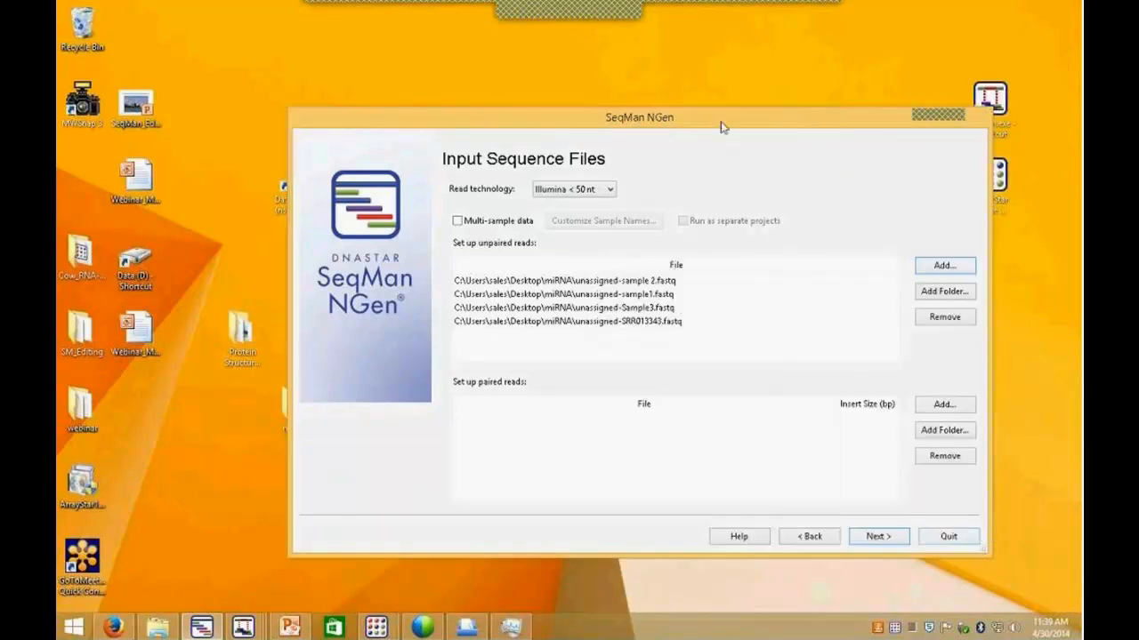
pyautogui.moveTo(707, 112); pyautogui.dragTo(639, 82)
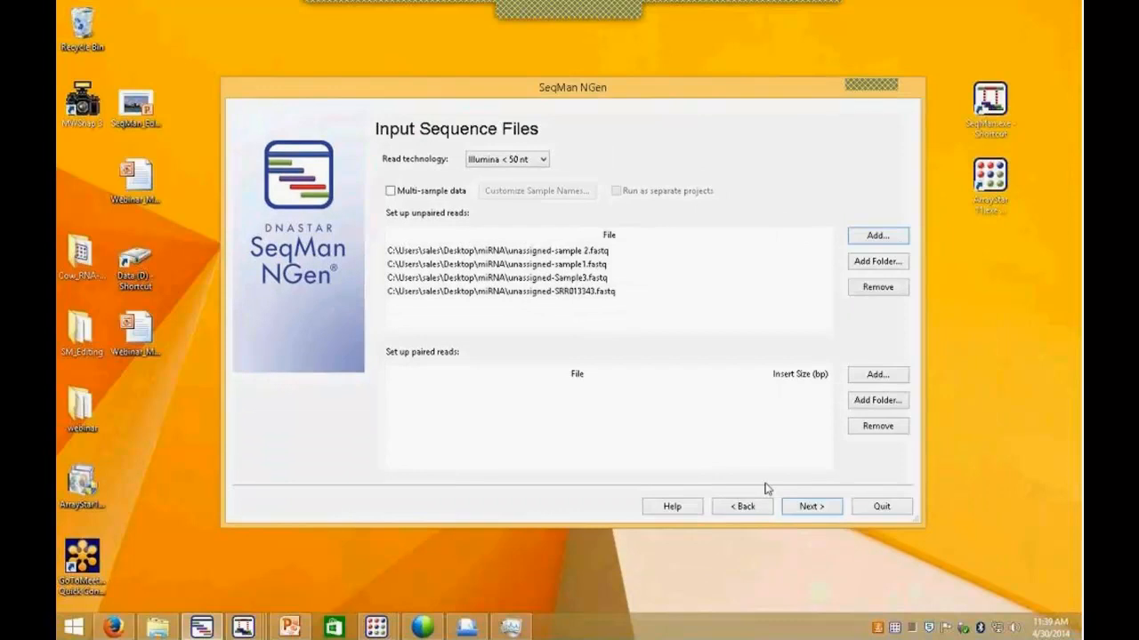
# Step: Set a custom minimum match percentage of 97 in the assembly options and proceed to the assembly script
pyautogui.click(812, 509)
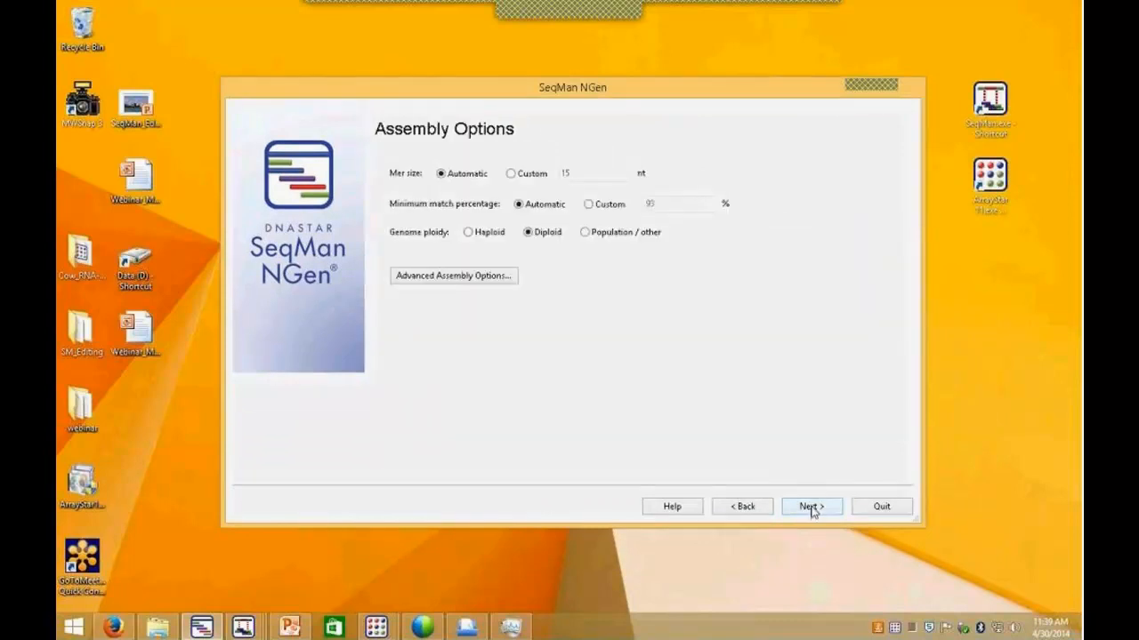
pyautogui.click(587, 203)
pyautogui.click(675, 204)
pyautogui.press('BackSpace')
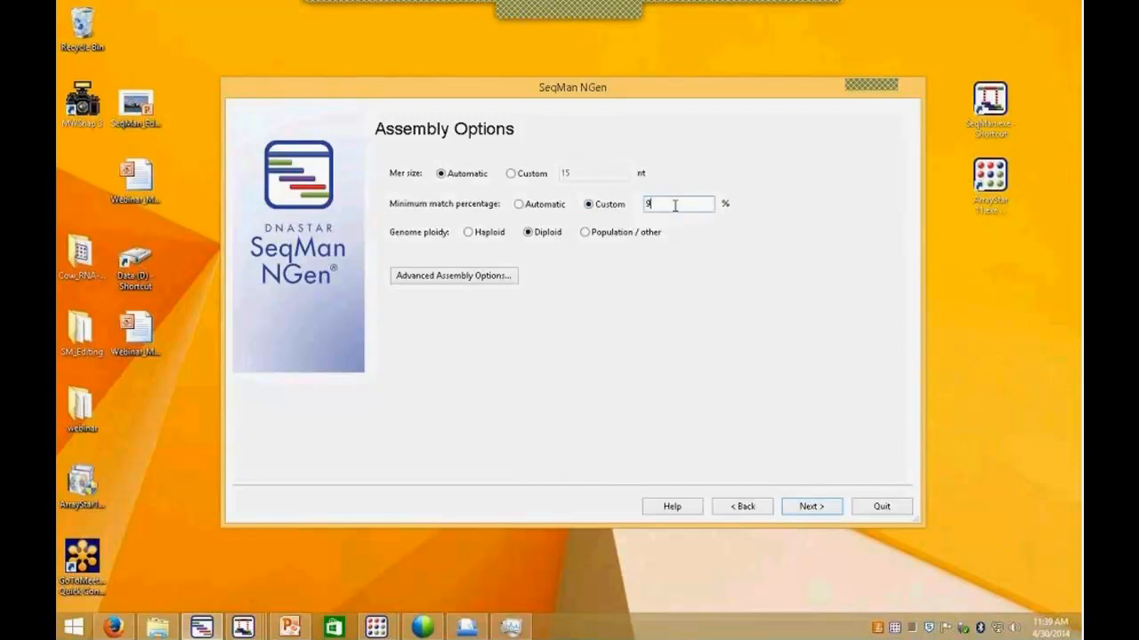
pyautogui.write('7')
pyautogui.click(817, 507)
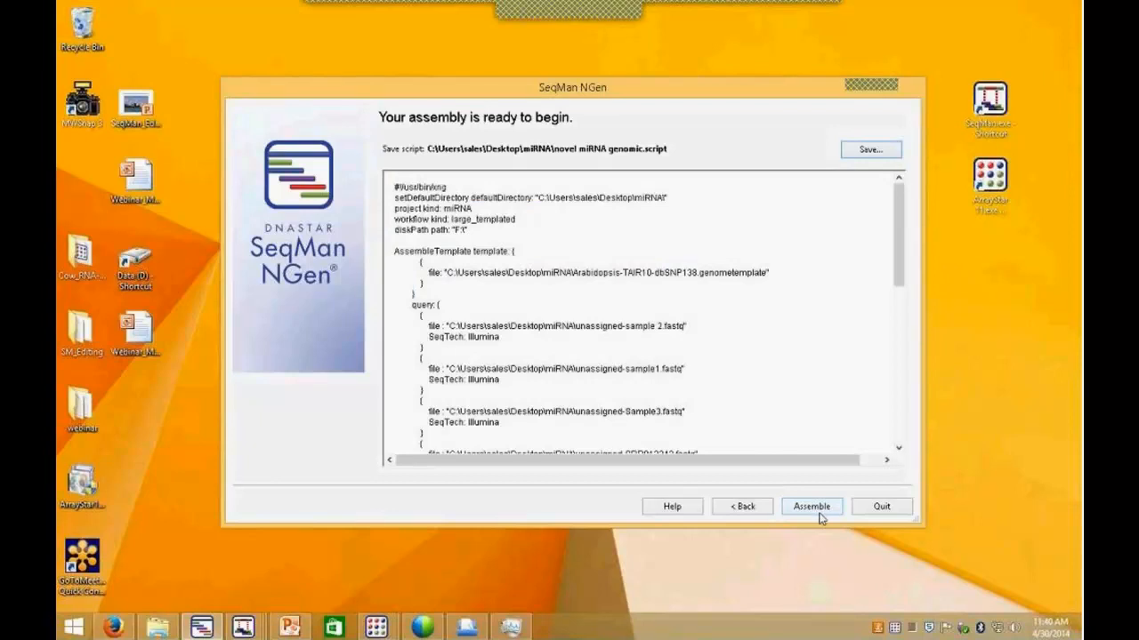
pyautogui.click(742, 509)
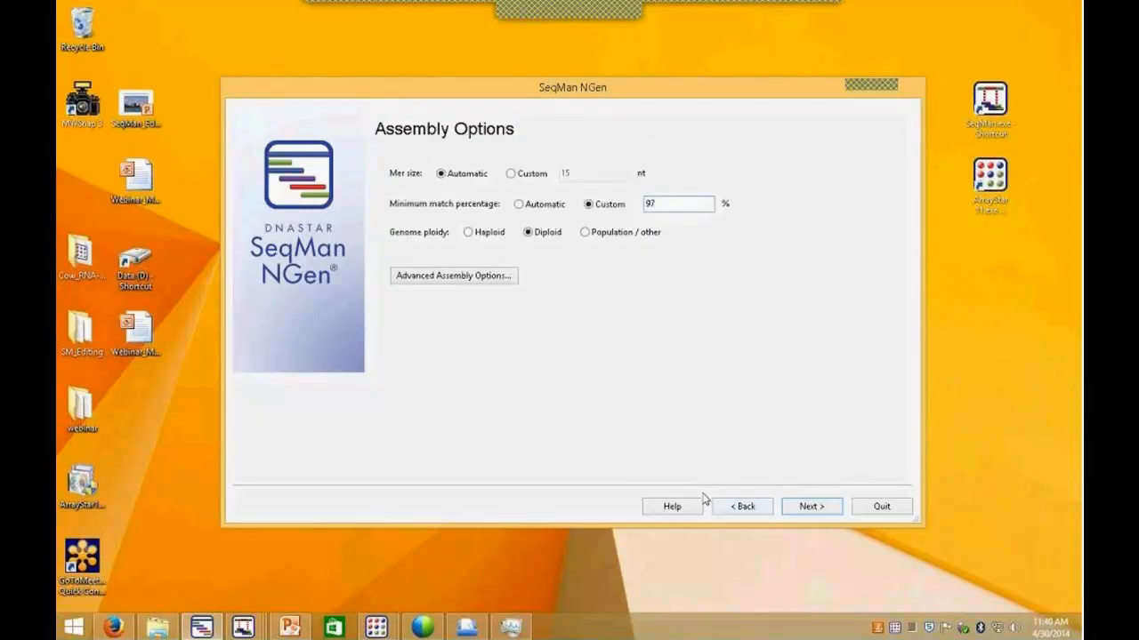
pyautogui.click(805, 507)
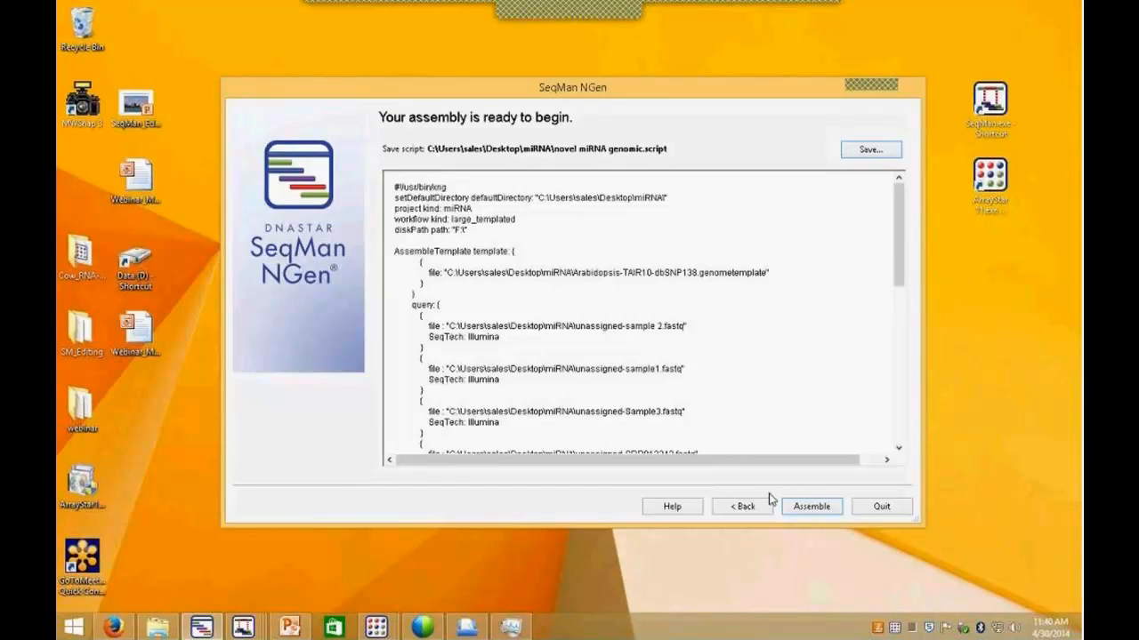
# Step: Quit SeqMan NGen without saving the script or running the assembly, and switch to the SeqMan window holding novel_miRNA_Arabidopsis.assembly
pyautogui.click(881, 506)
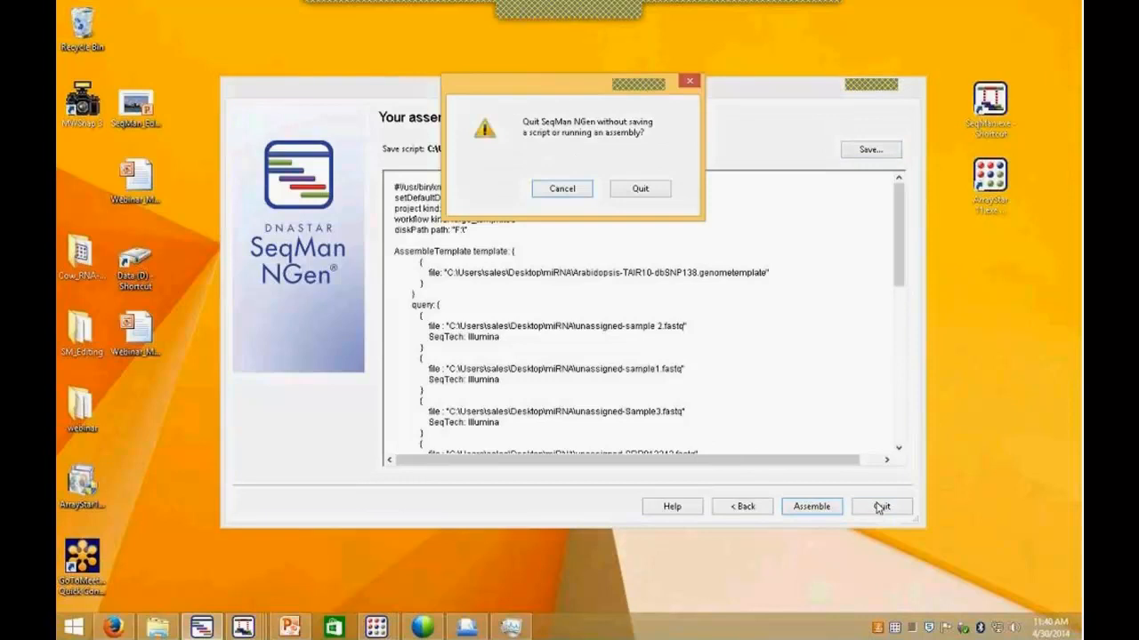
pyautogui.click(646, 190)
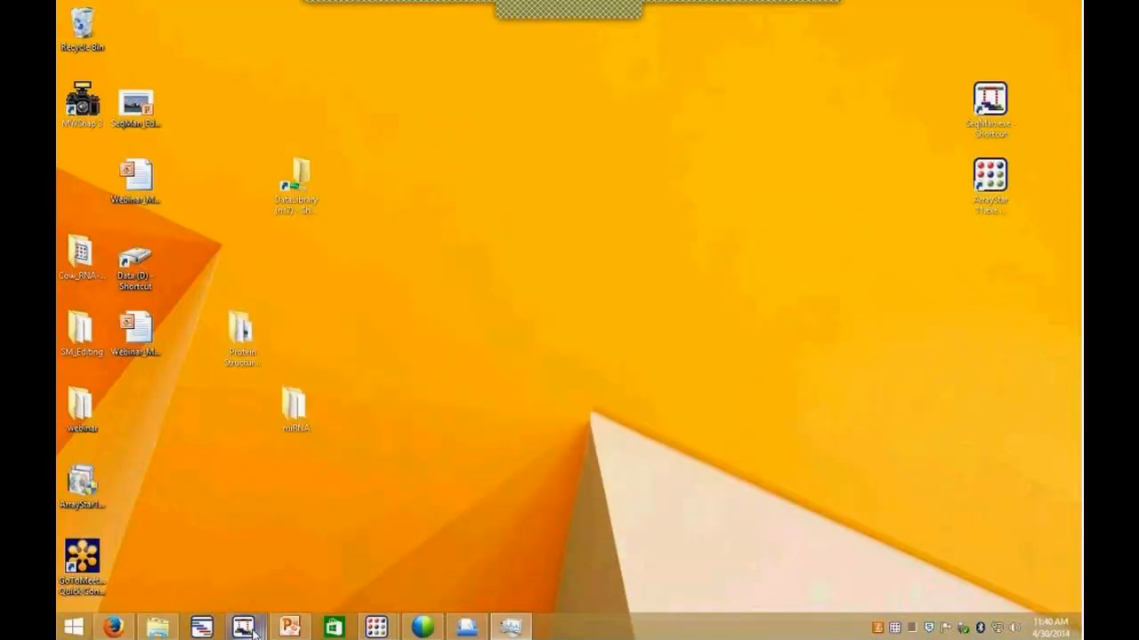
pyautogui.moveTo(253, 632)
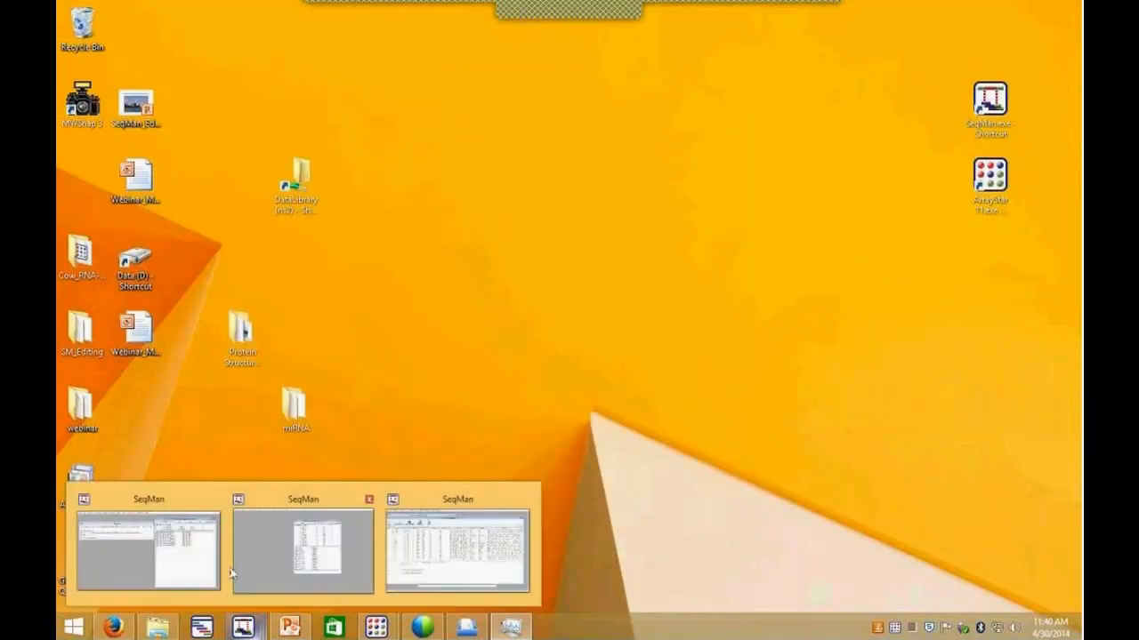
pyautogui.click(201, 548)
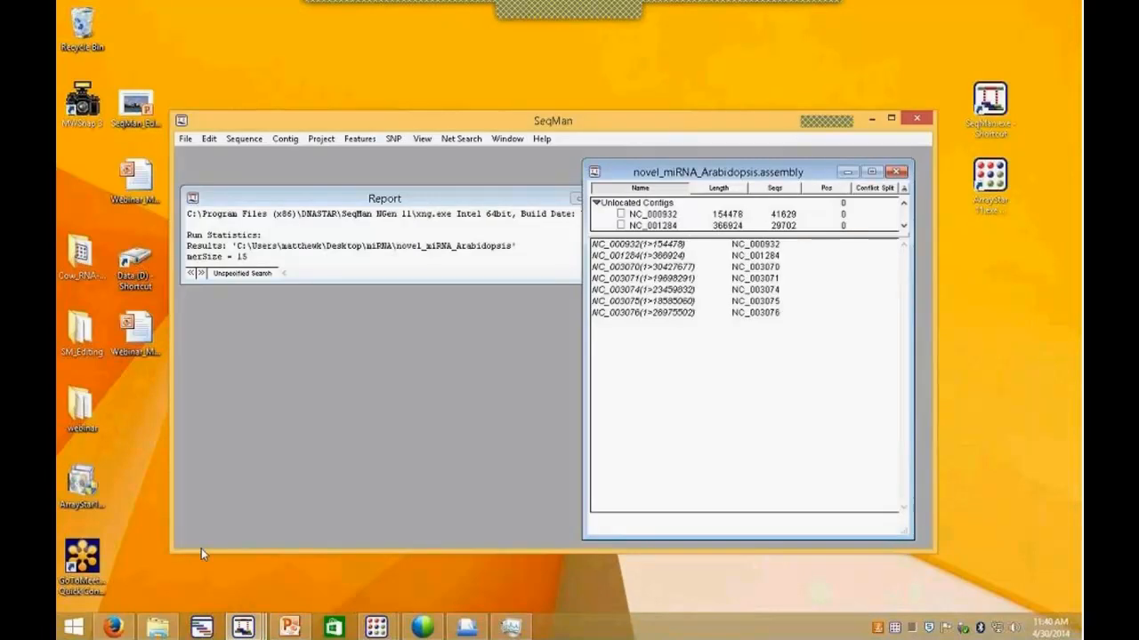
# Step: Enlarge the SeqMan and novel_miRNA_Arabidopsis.assembly windows, extend the contig list to show every contig, and sort it by length
pyautogui.moveTo(618, 121); pyautogui.dragTo(577, 66)
pyautogui.moveTo(893, 495); pyautogui.dragTo(1080, 604)
pyautogui.moveTo(871, 483); pyautogui.dragTo(1036, 569)
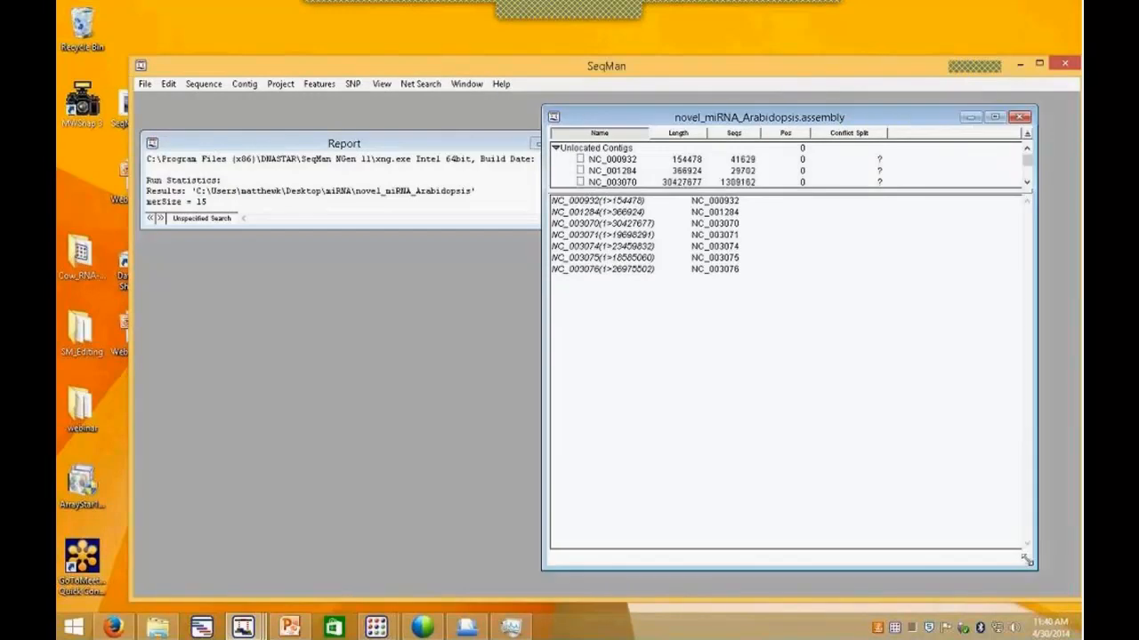
pyautogui.moveTo(799, 189); pyautogui.dragTo(815, 293)
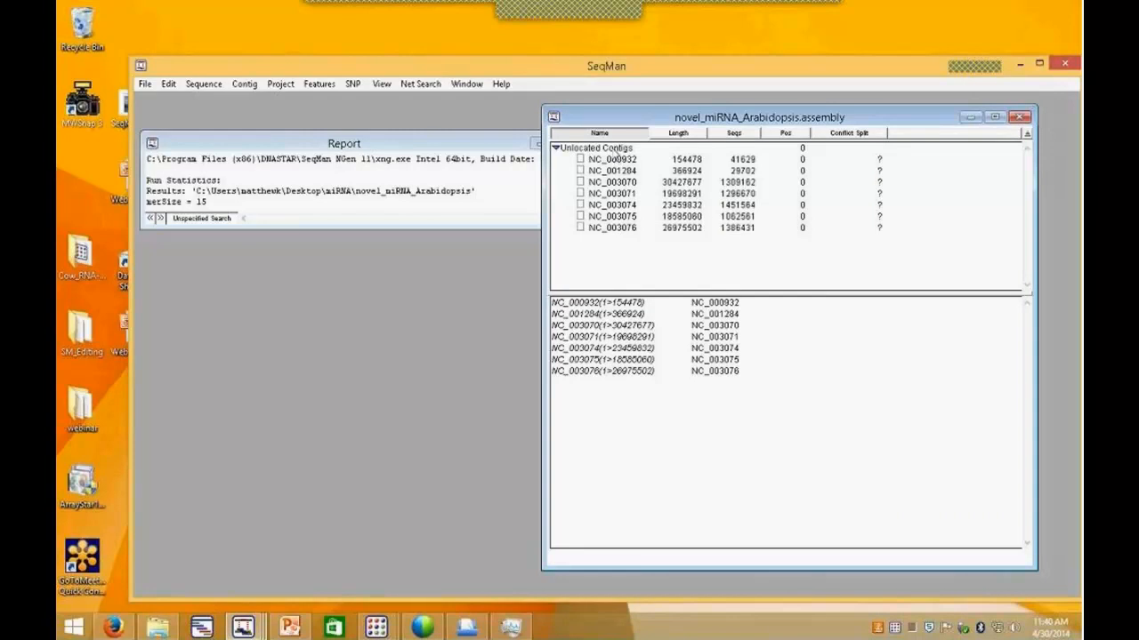
pyautogui.click(692, 138)
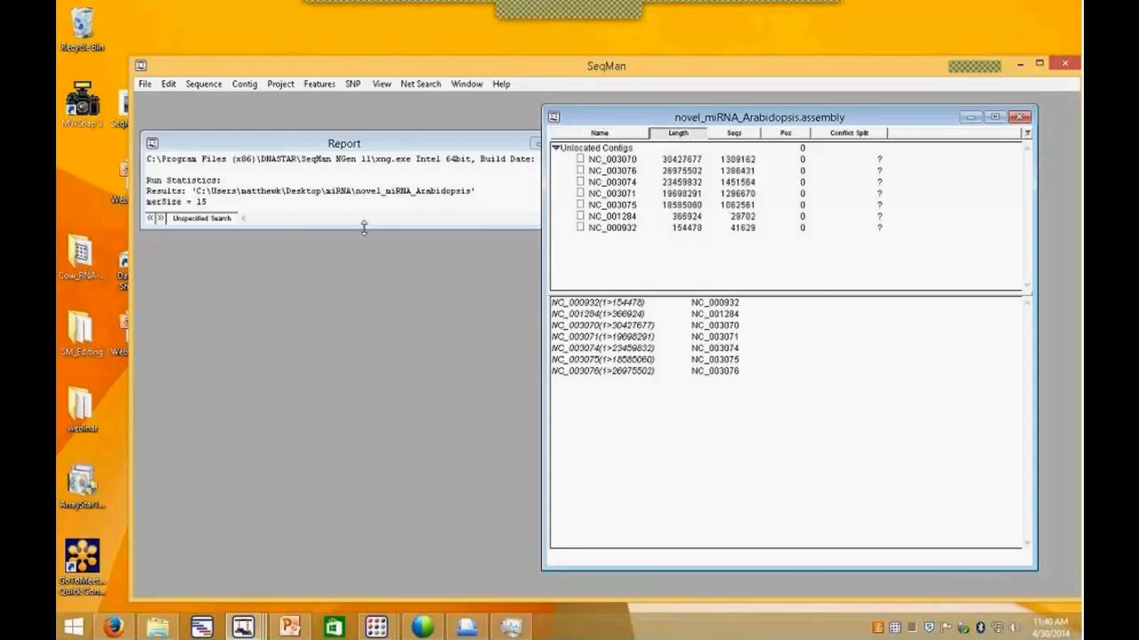
# Step: Open the alignment of contig NC_003070 in a wider window, expand its reference sequence row, and return to the contig list
pyautogui.doubleClick(608, 159)
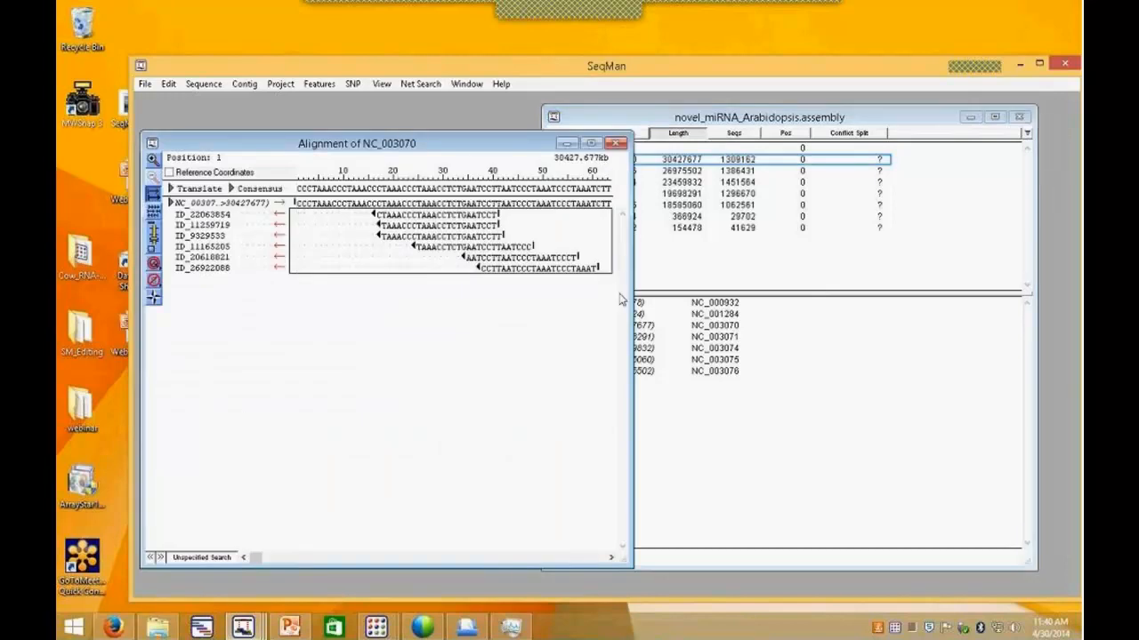
pyautogui.moveTo(630, 296); pyautogui.dragTo(1074, 328)
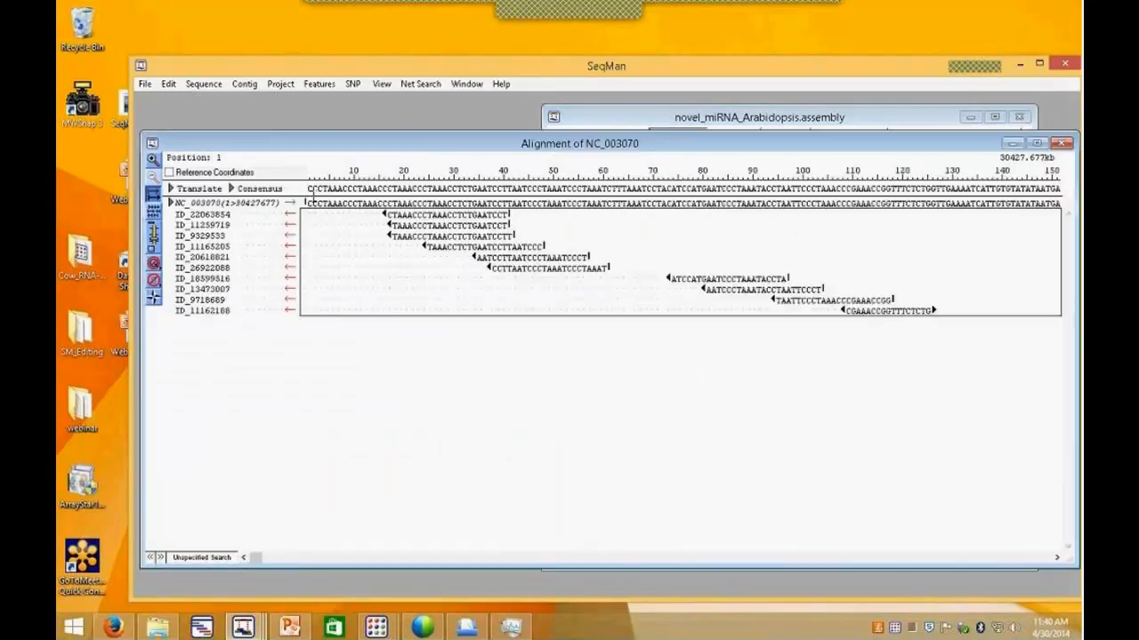
pyautogui.click(170, 202)
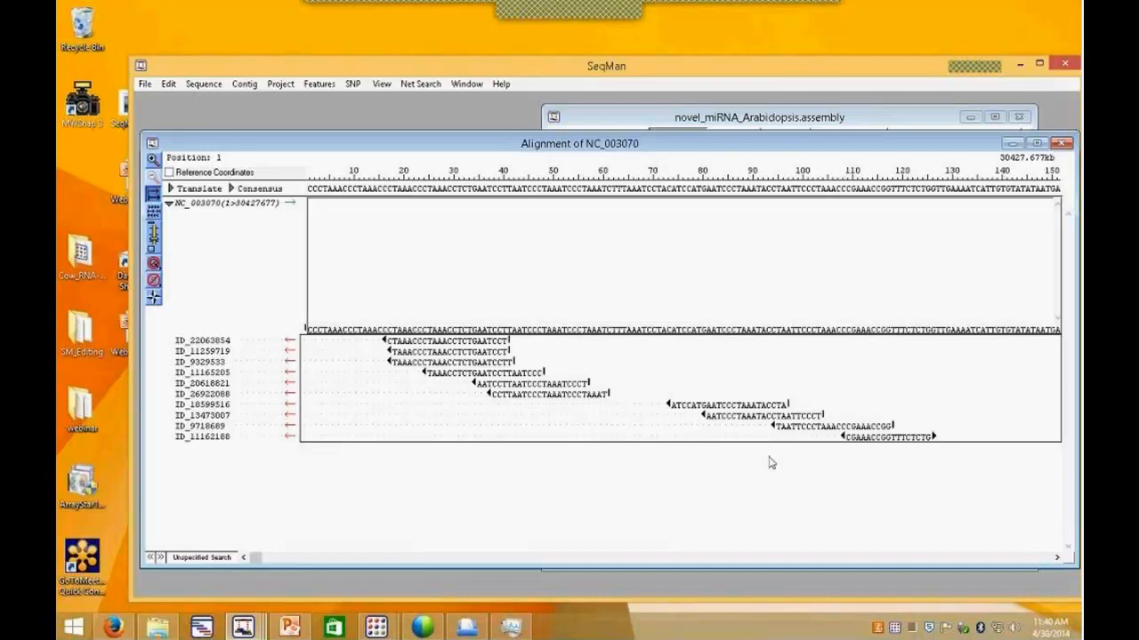
pyautogui.click(876, 120)
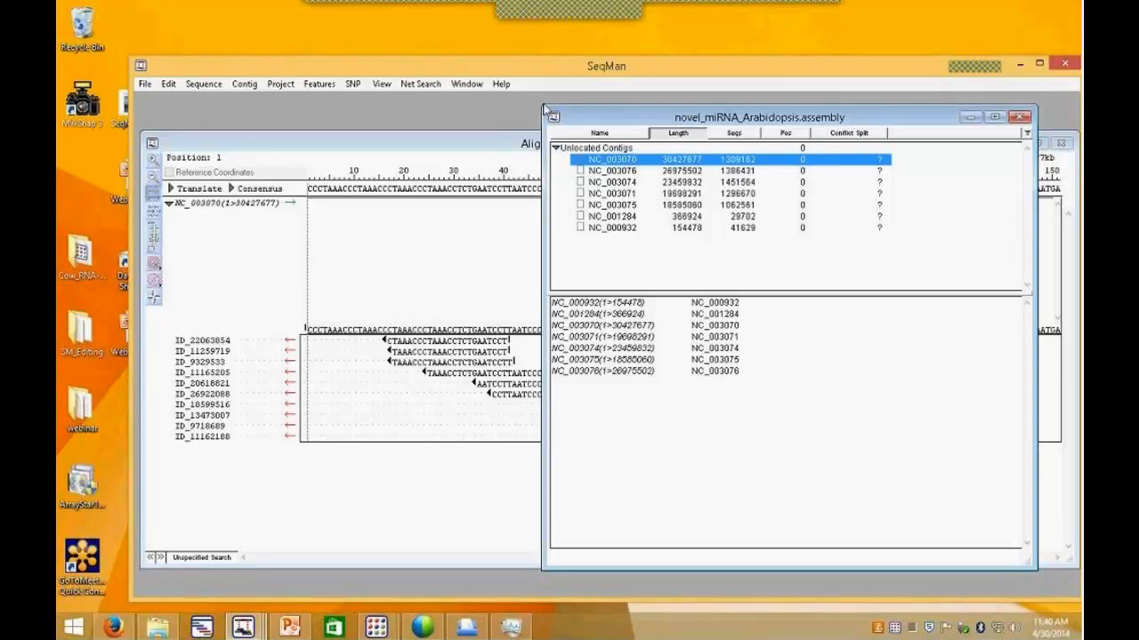
# Step: Open the Strategy view of contig NC_003070 and enlarge its window
pyautogui.click(204, 85)
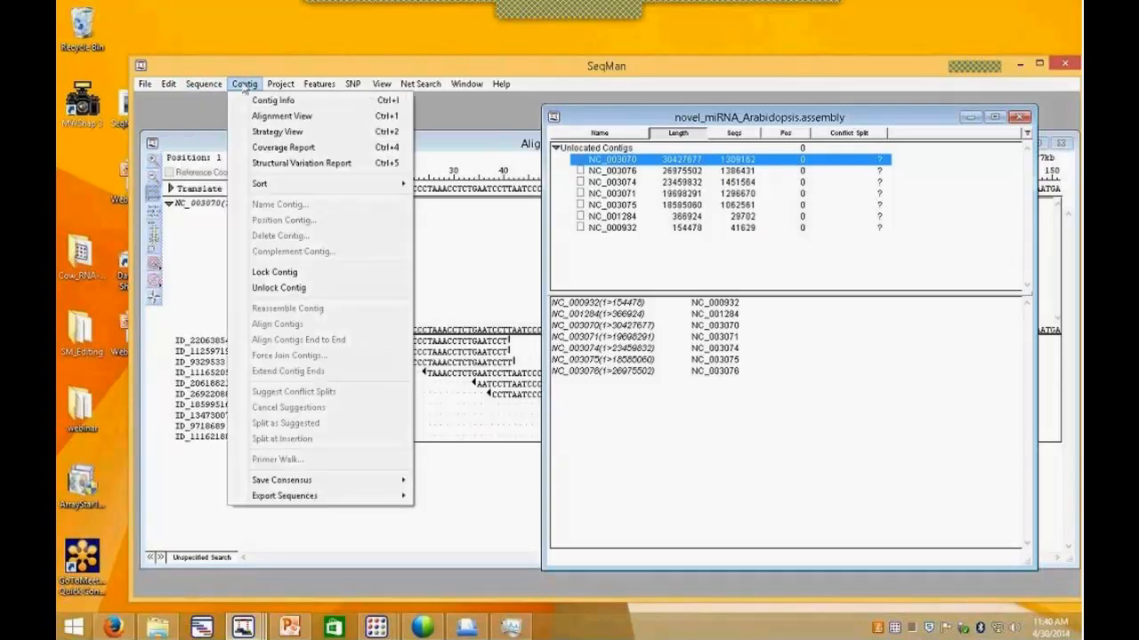
pyautogui.click(273, 132)
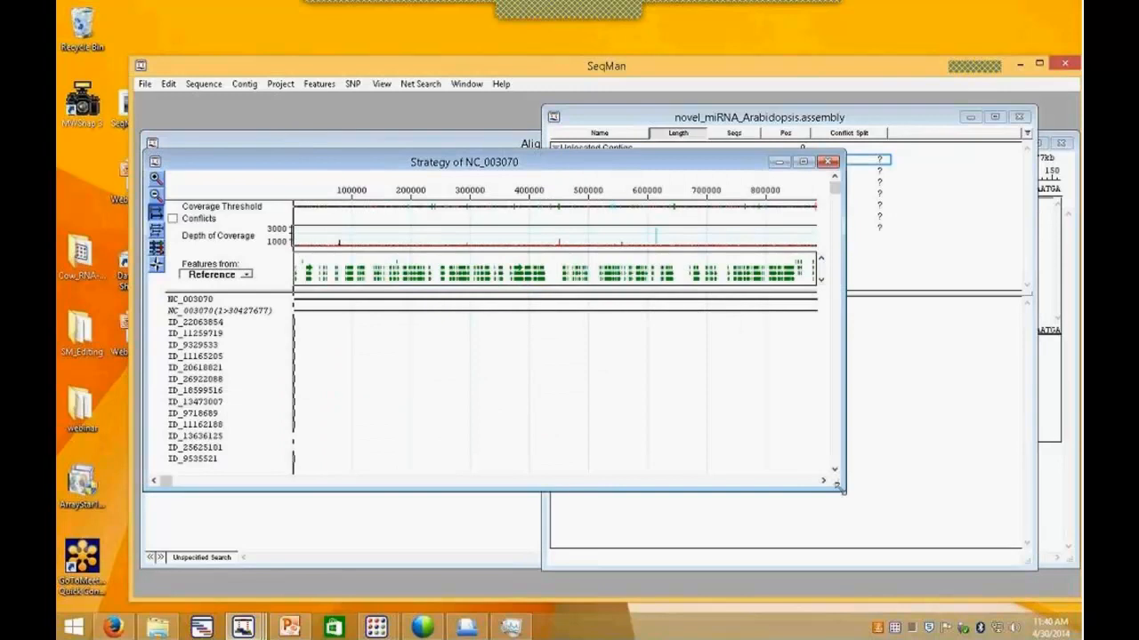
pyautogui.moveTo(844, 489); pyautogui.dragTo(1032, 543)
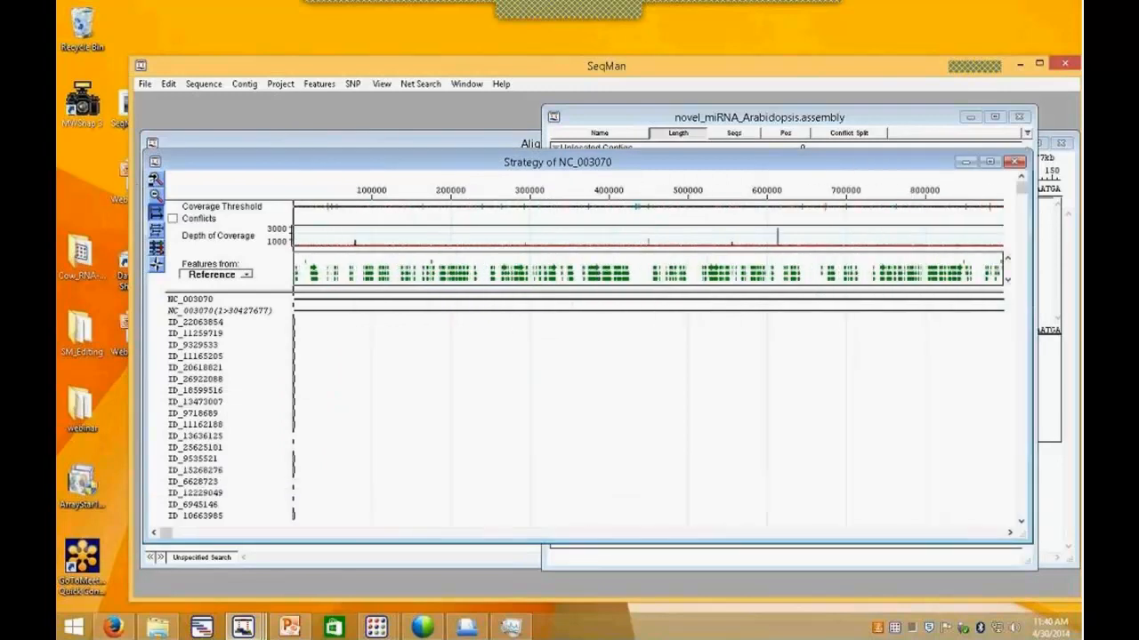
# Step: Zoom the strategy view in to about the first 3,000 bases and make the coverage depth and features areas taller
pyautogui.click(156, 177)
pyautogui.click(155, 178)
pyautogui.click(156, 178)
pyautogui.click(155, 178)
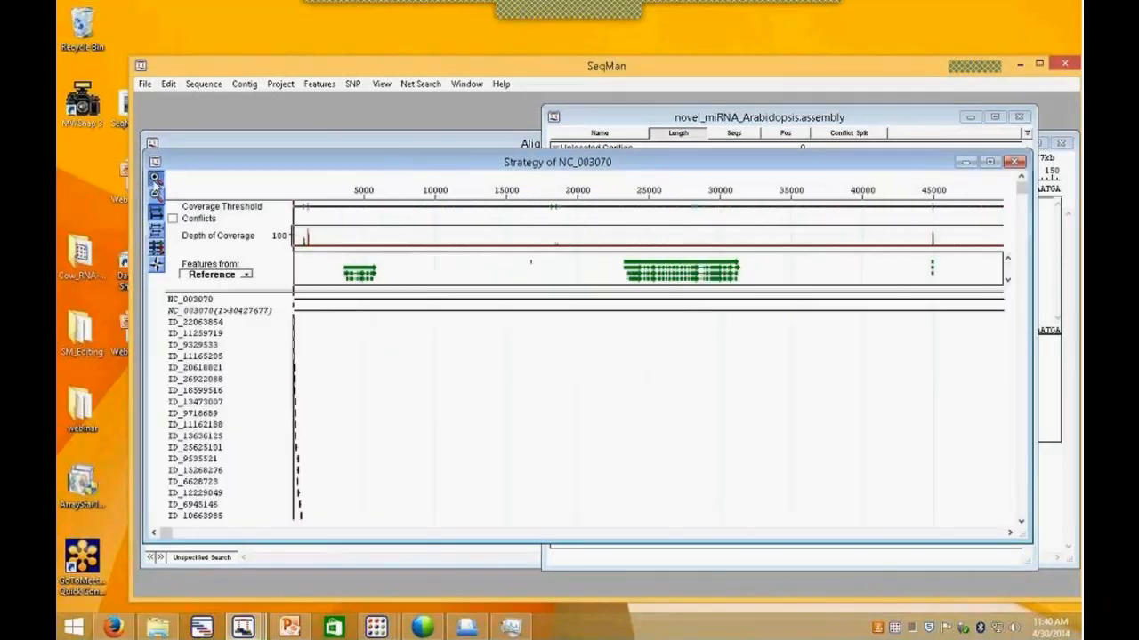
pyautogui.click(155, 178)
pyautogui.click(156, 178)
pyautogui.click(156, 178)
pyautogui.click(156, 178)
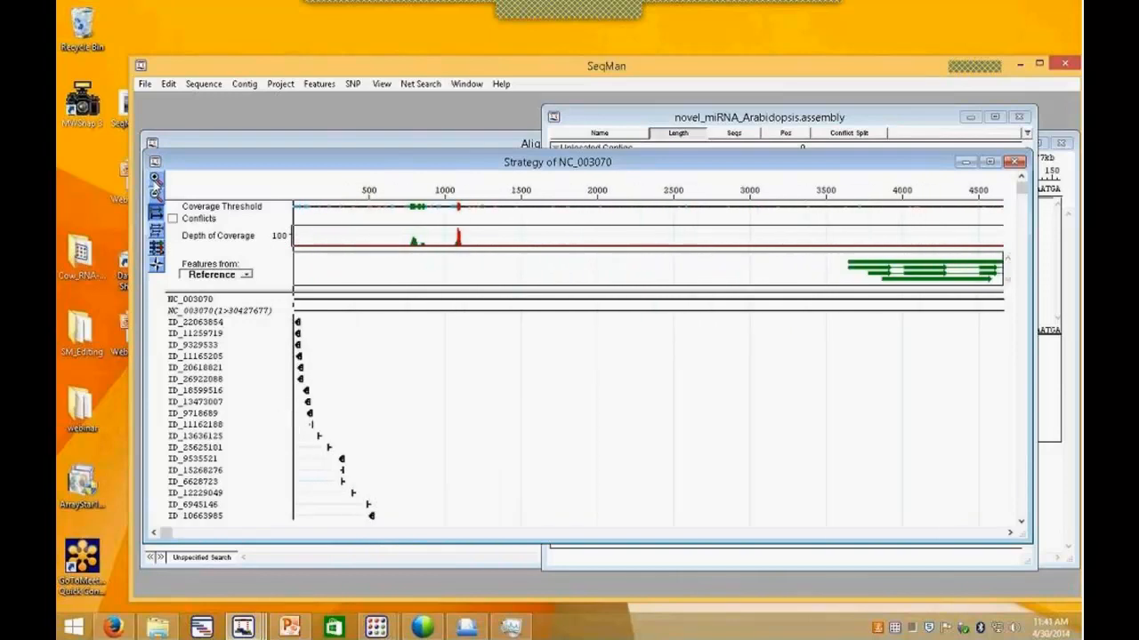
pyautogui.click(156, 178)
pyautogui.moveTo(579, 287); pyautogui.dragTo(599, 389)
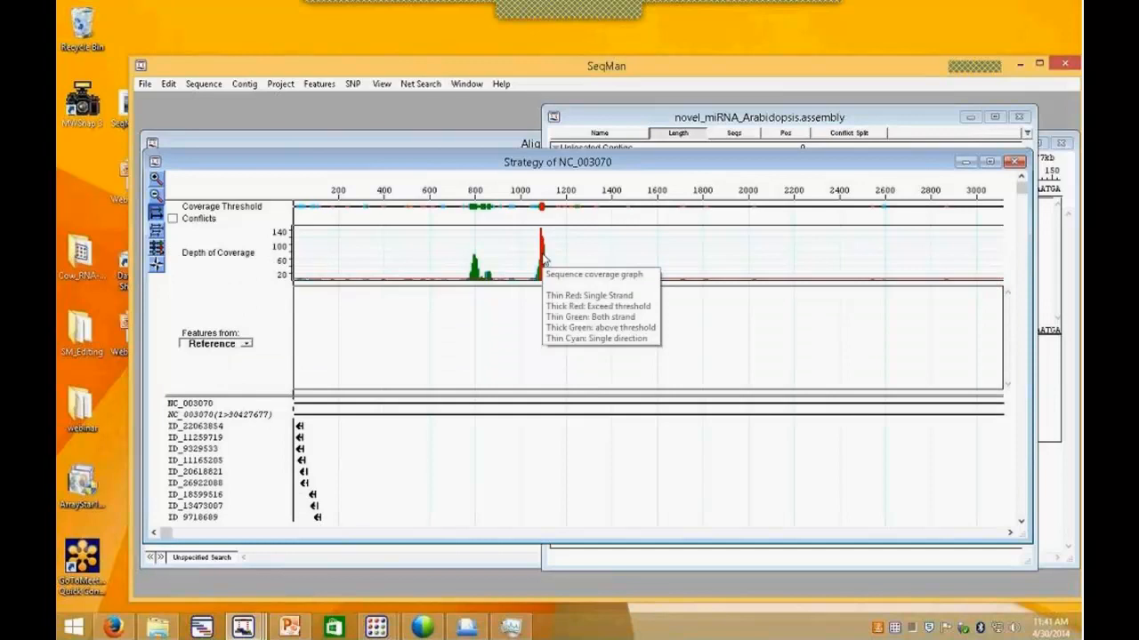
# Step: Open the alignment at the coverage peak near position 1086, and browse the strategy view onward to about position 11000
pyautogui.doubleClick(545, 259)
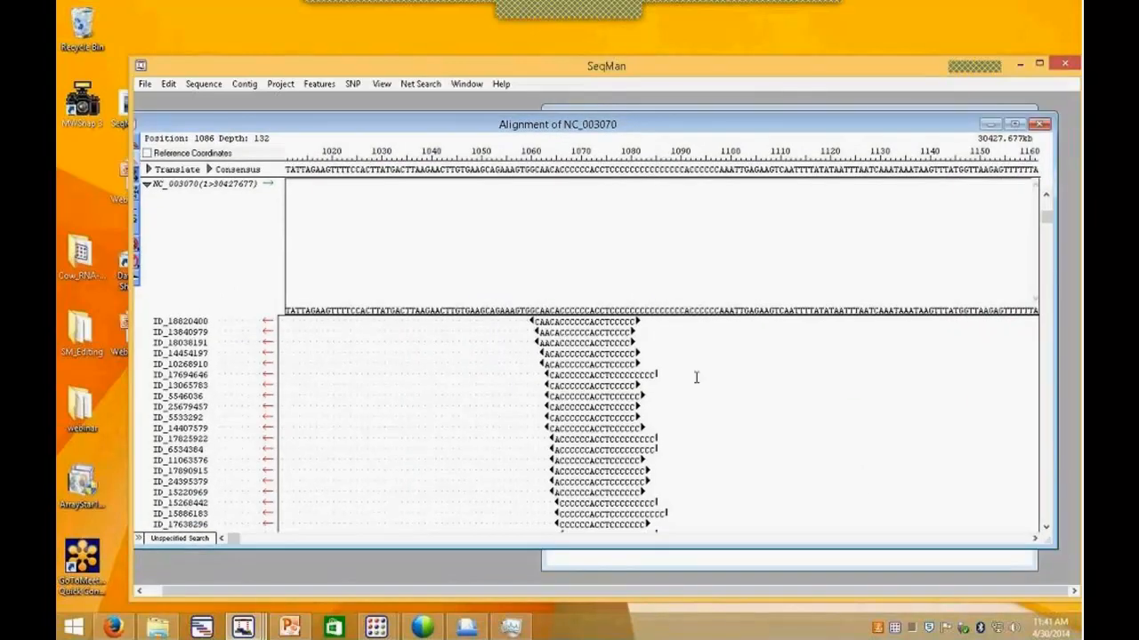
pyautogui.moveTo(633, 140); pyautogui.dragTo(783, 247)
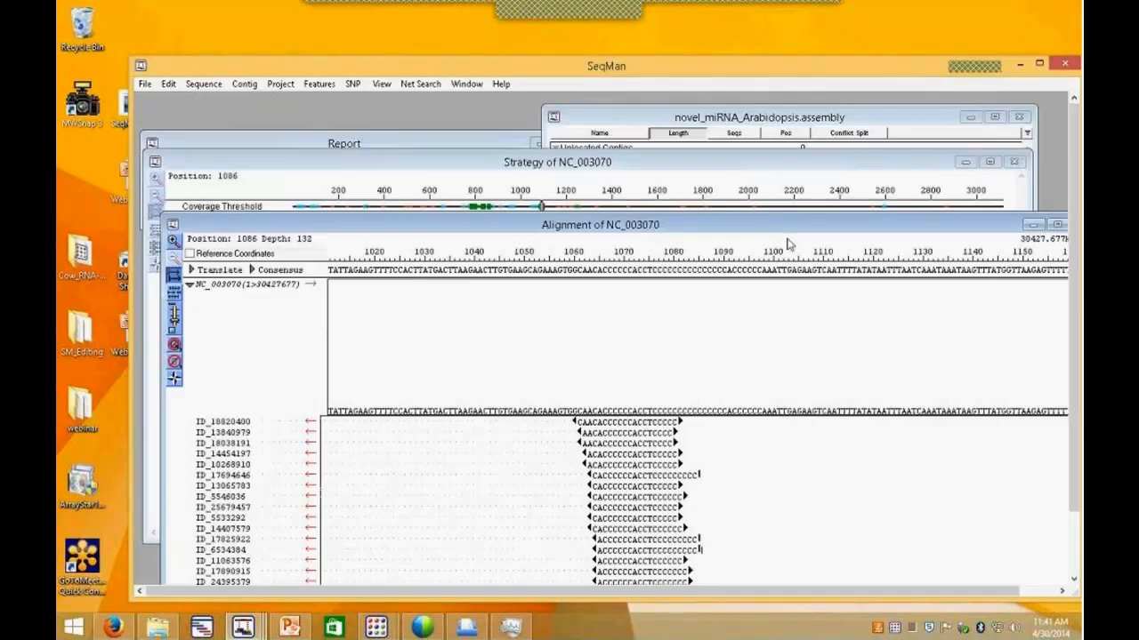
pyautogui.rightClick(788, 244)
pyautogui.click(676, 168)
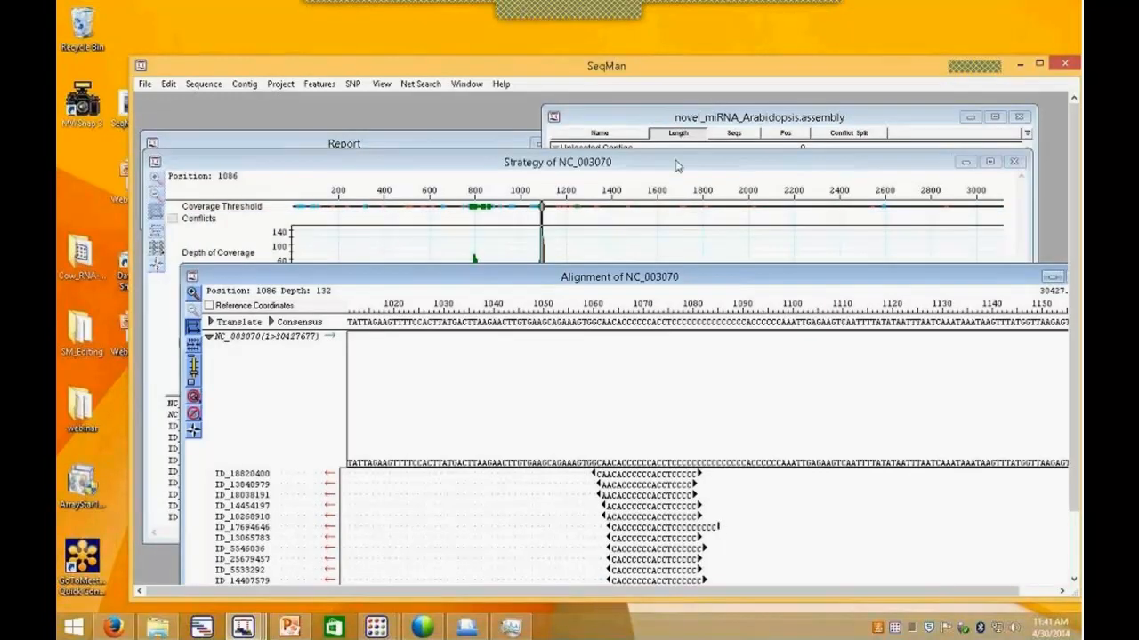
pyautogui.click(1009, 532)
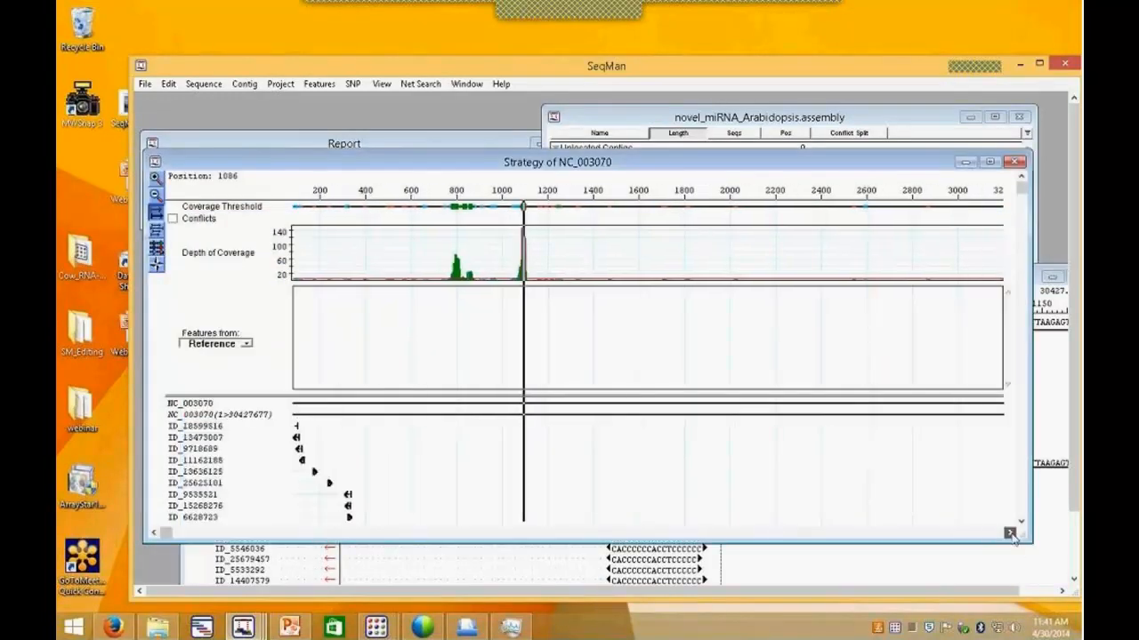
pyautogui.moveTo(1010, 532); pyautogui.dragTo(1011, 534)
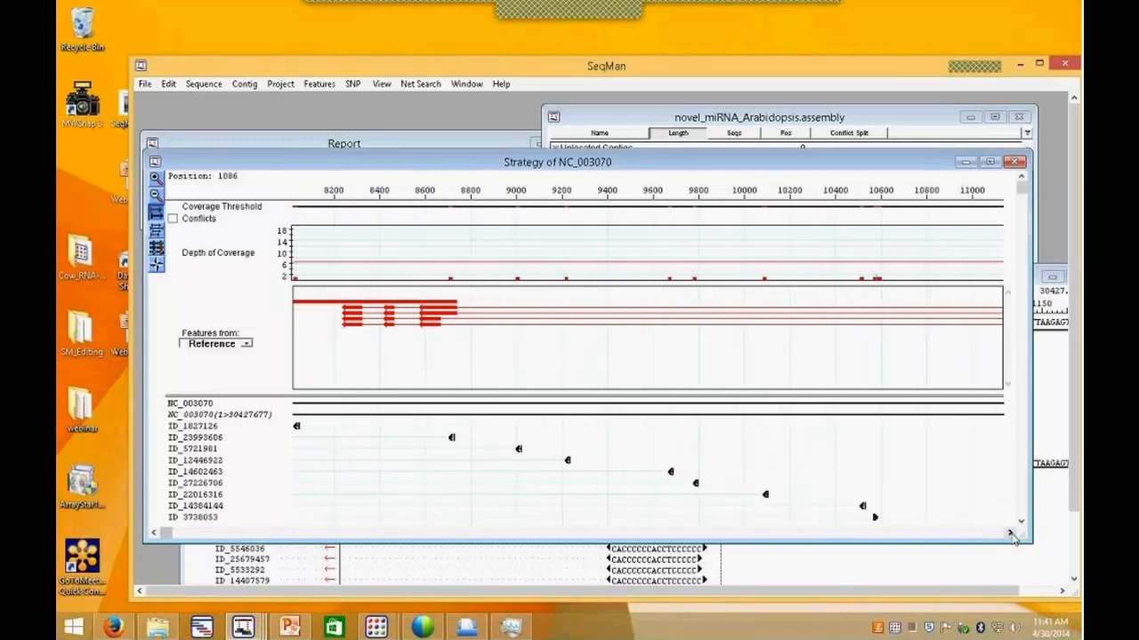
# Step: Generate the coverage report for contig NC_003070
pyautogui.click(280, 84)
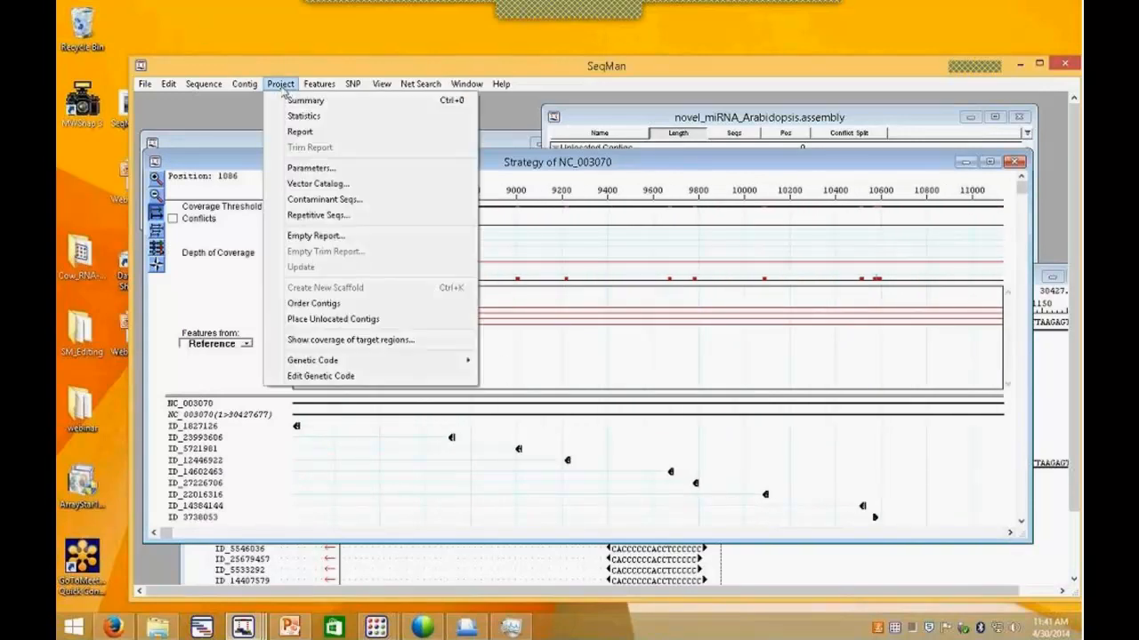
pyautogui.moveTo(245, 84)
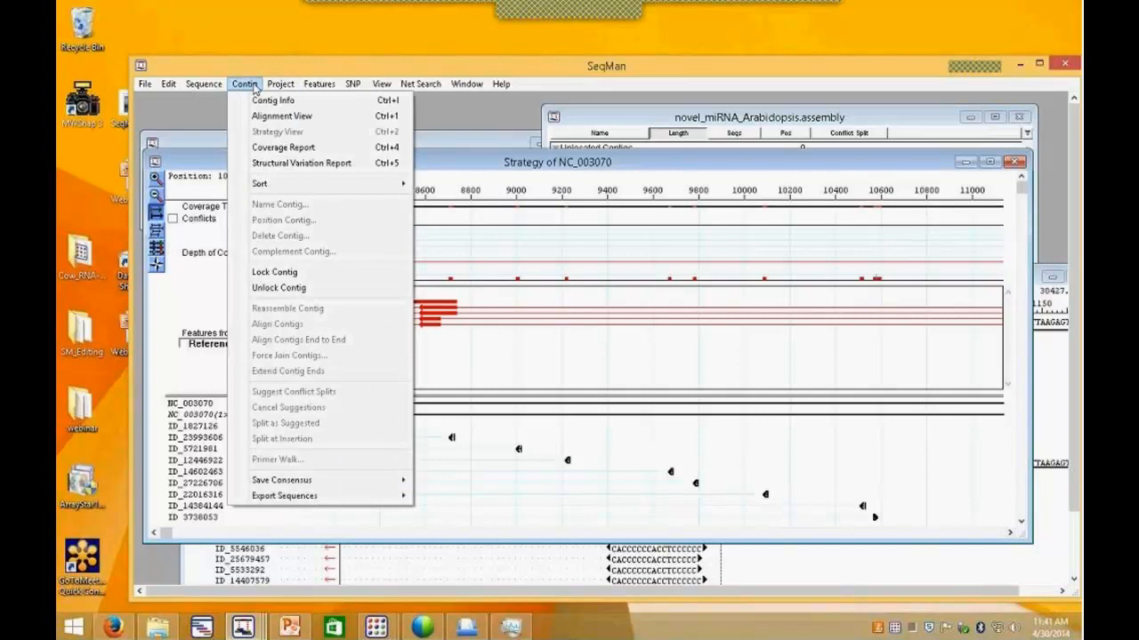
pyautogui.click(289, 149)
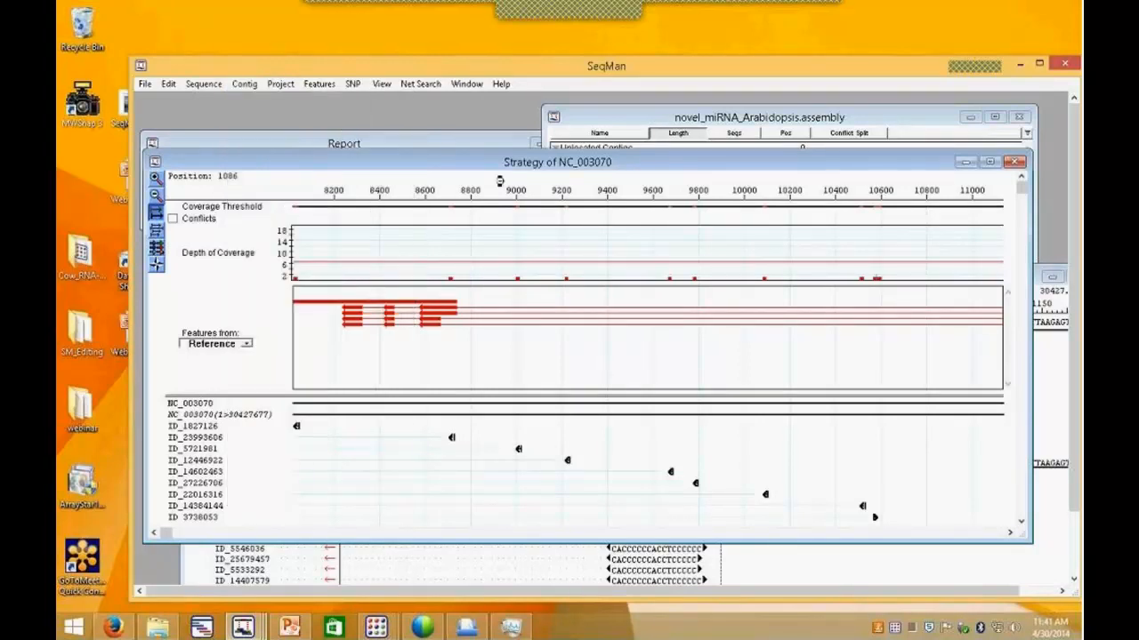
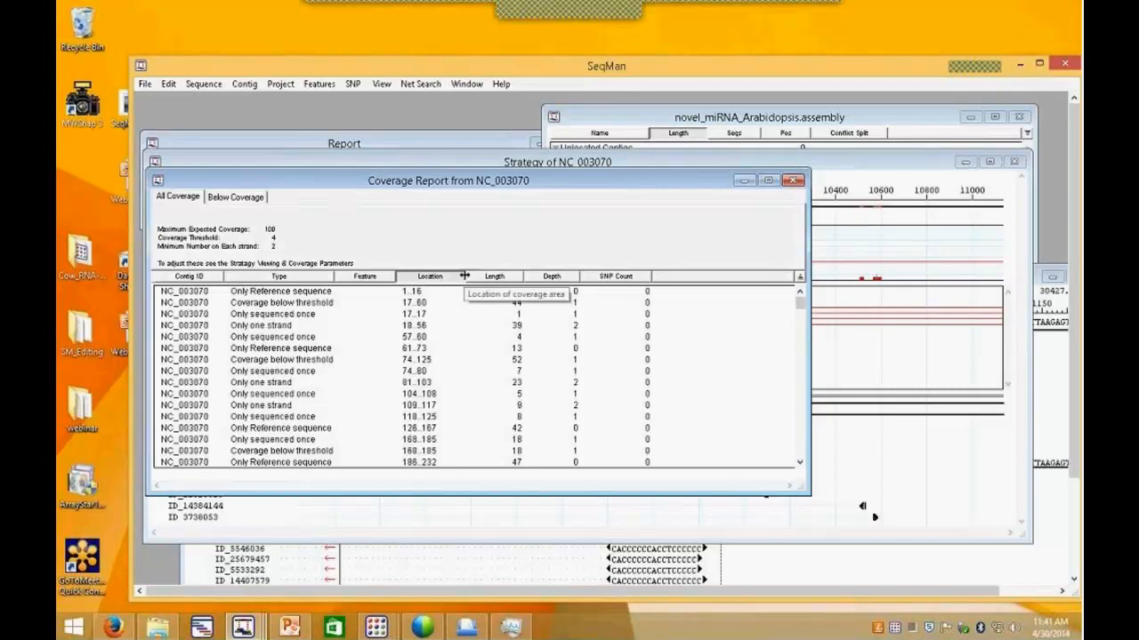
# Step: Sort the coverage report by descending depth, enlarge its window, and widen the Location and Feature columns
pyautogui.moveTo(464, 275); pyautogui.dragTo(515, 276)
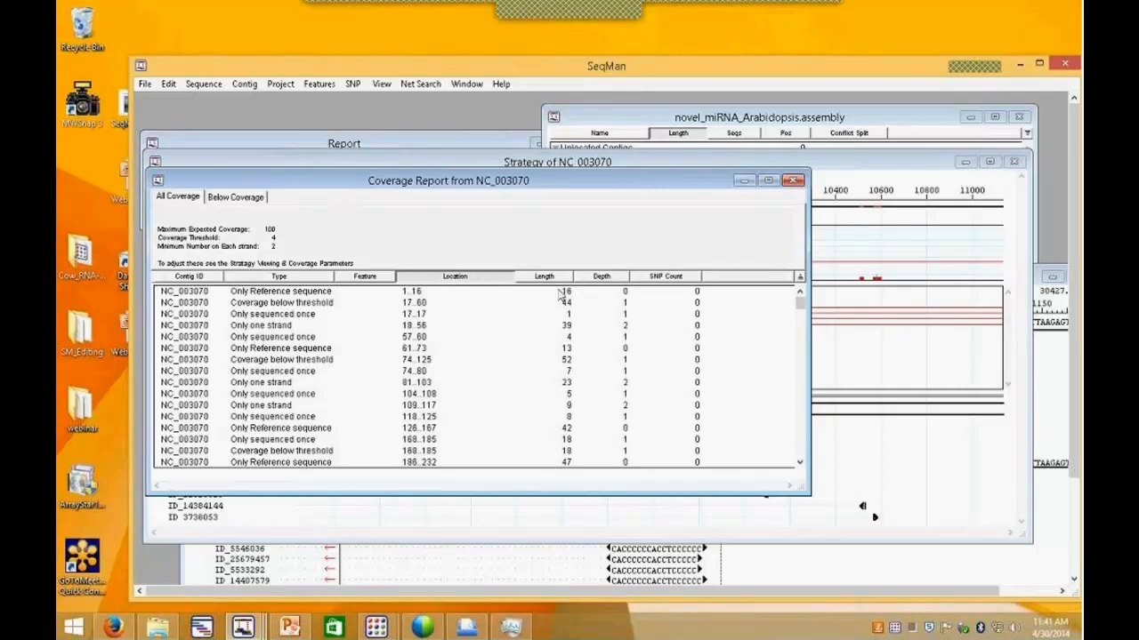
pyautogui.click(622, 277)
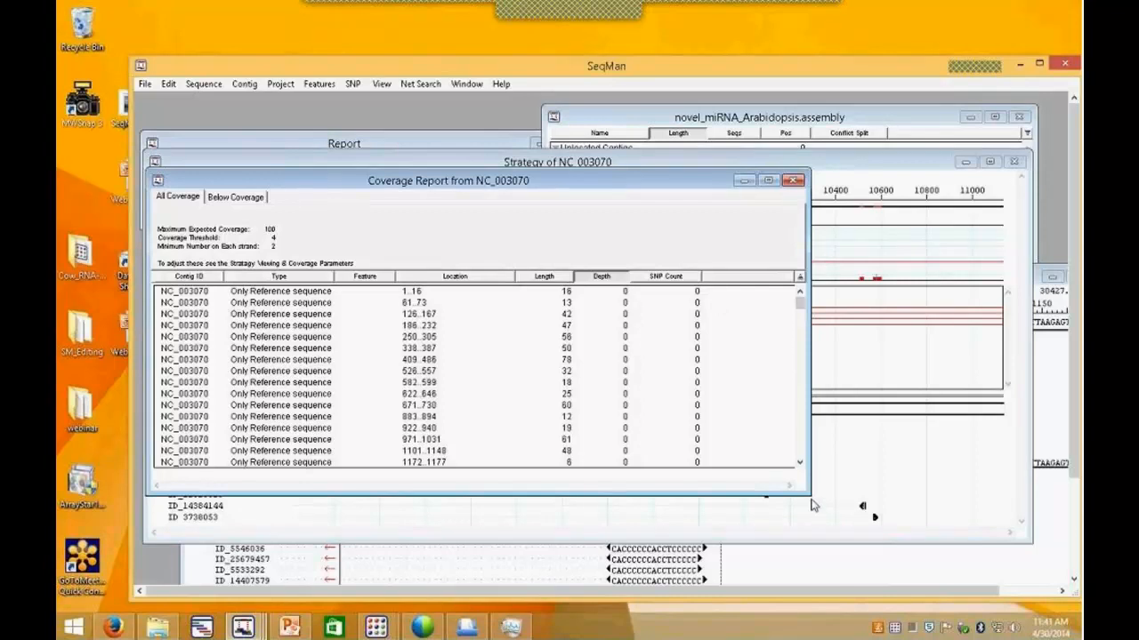
pyautogui.moveTo(805, 489); pyautogui.dragTo(935, 530)
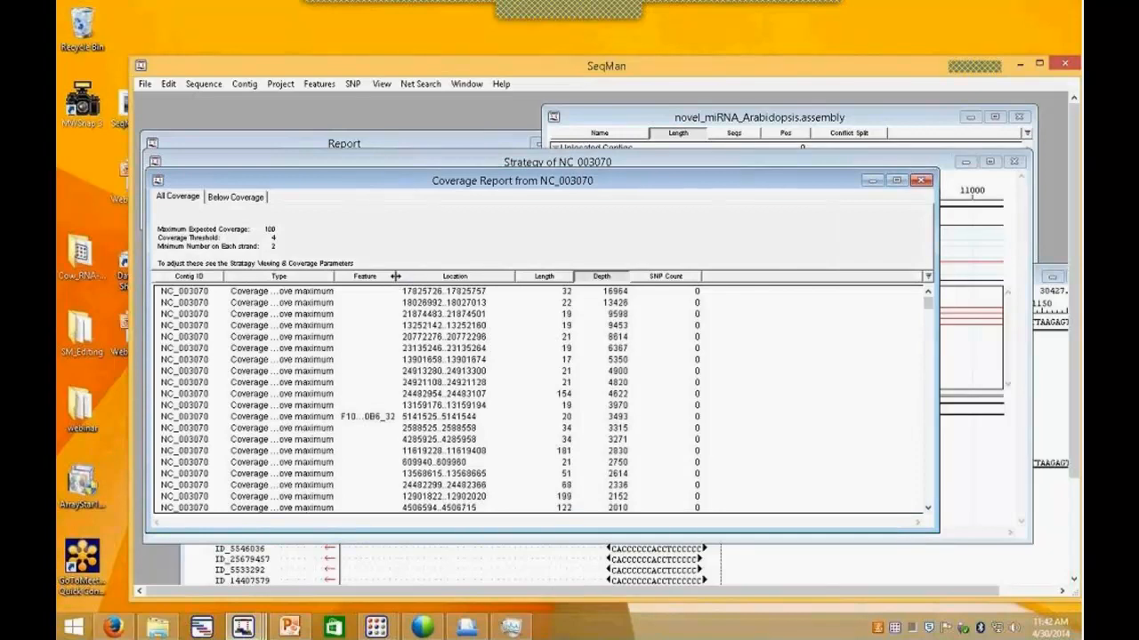
pyautogui.moveTo(396, 276); pyautogui.dragTo(421, 276)
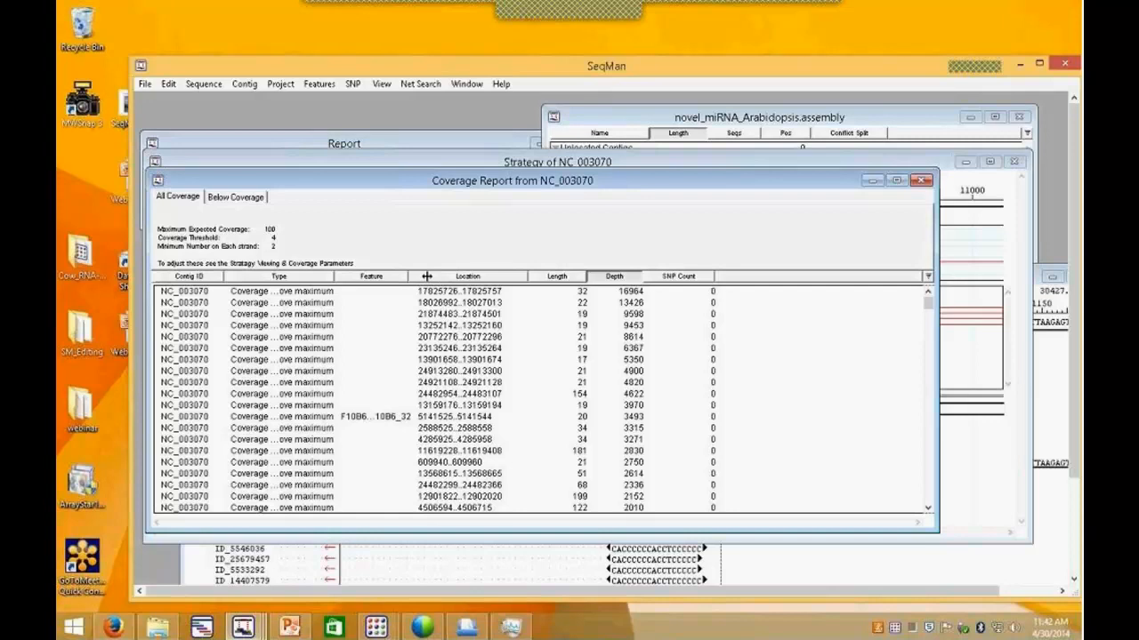
pyautogui.moveTo(426, 276); pyautogui.dragTo(480, 280)
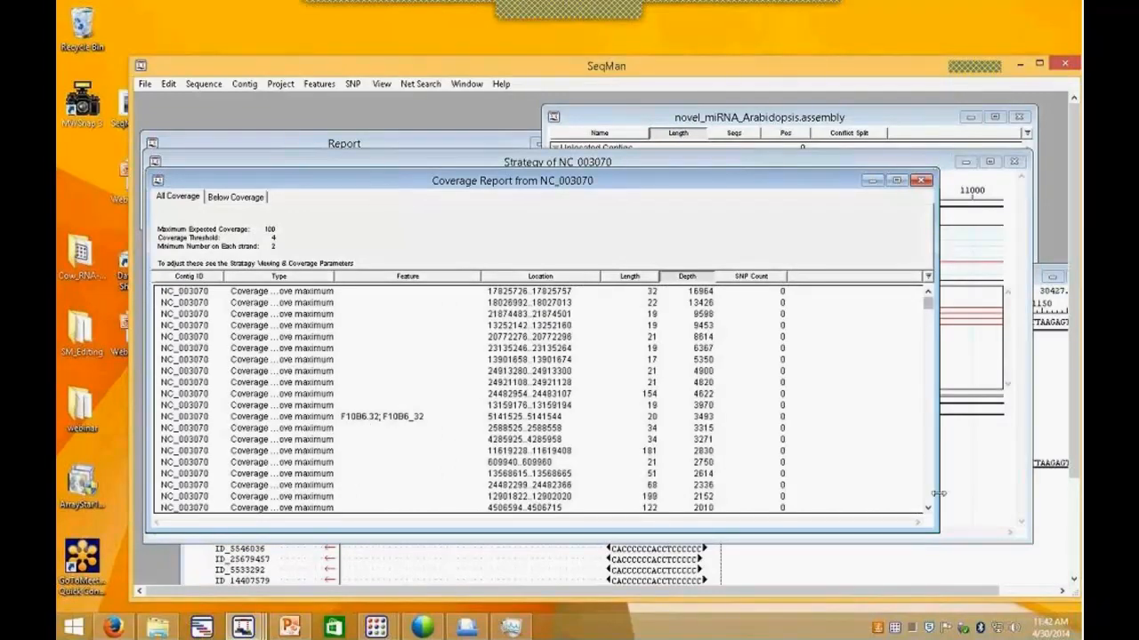
# Step: Open the alignment of region 17825726..17825757 from the coverage report and rearrange the windows to show it in full
pyautogui.doubleClick(520, 292)
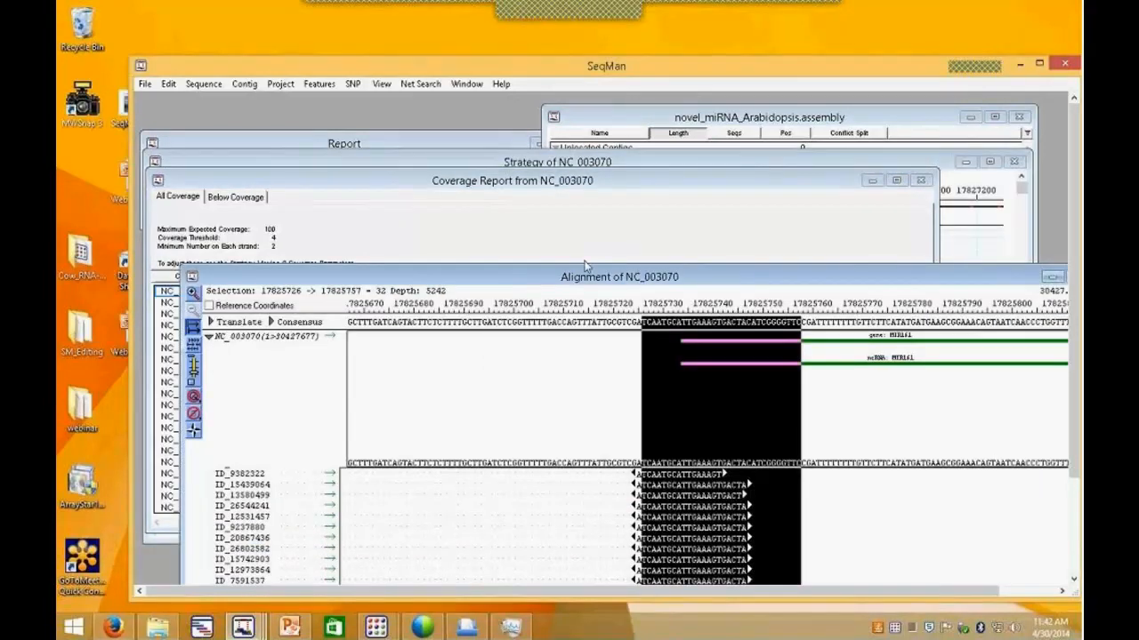
pyautogui.moveTo(587, 283); pyautogui.dragTo(601, 174)
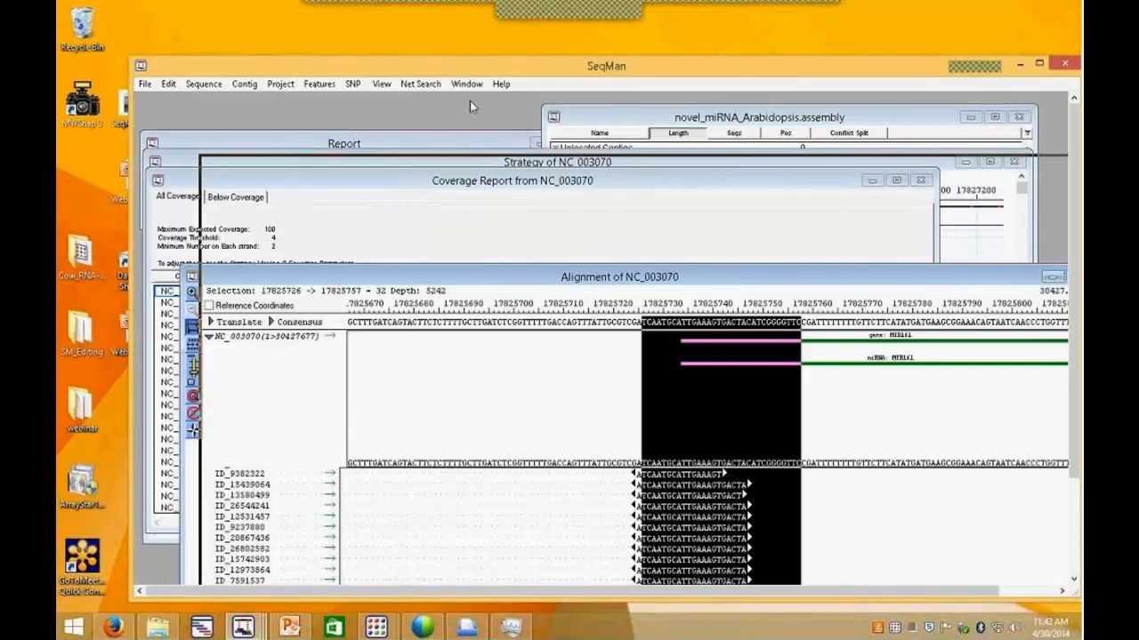
pyautogui.moveTo(468, 66); pyautogui.dragTo(427, 26)
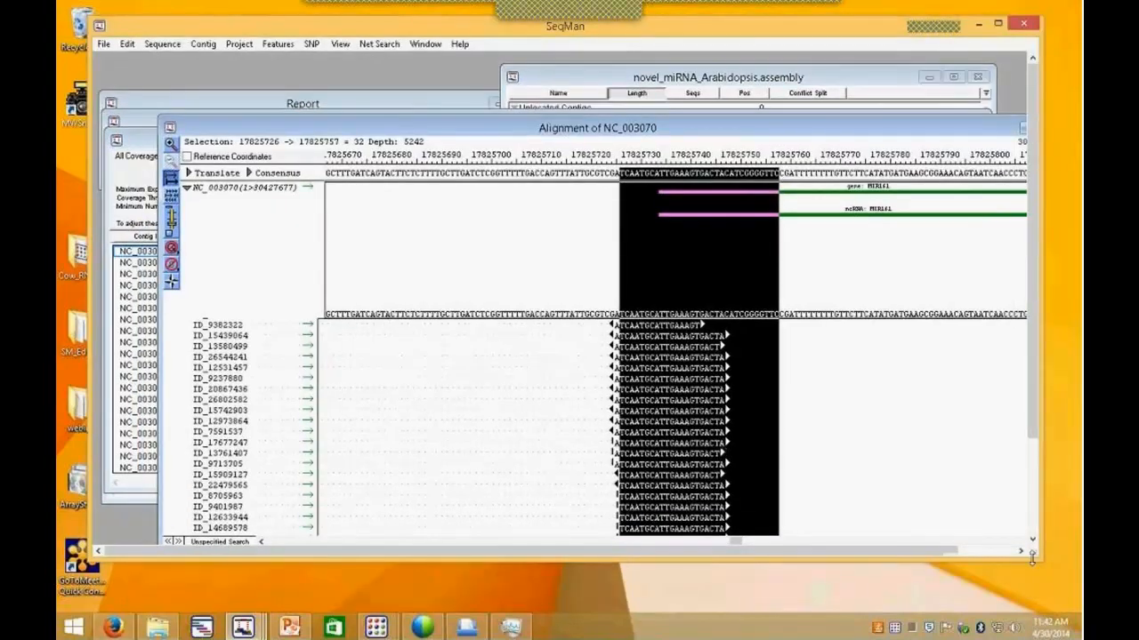
pyautogui.moveTo(1033, 557); pyautogui.dragTo(1071, 601)
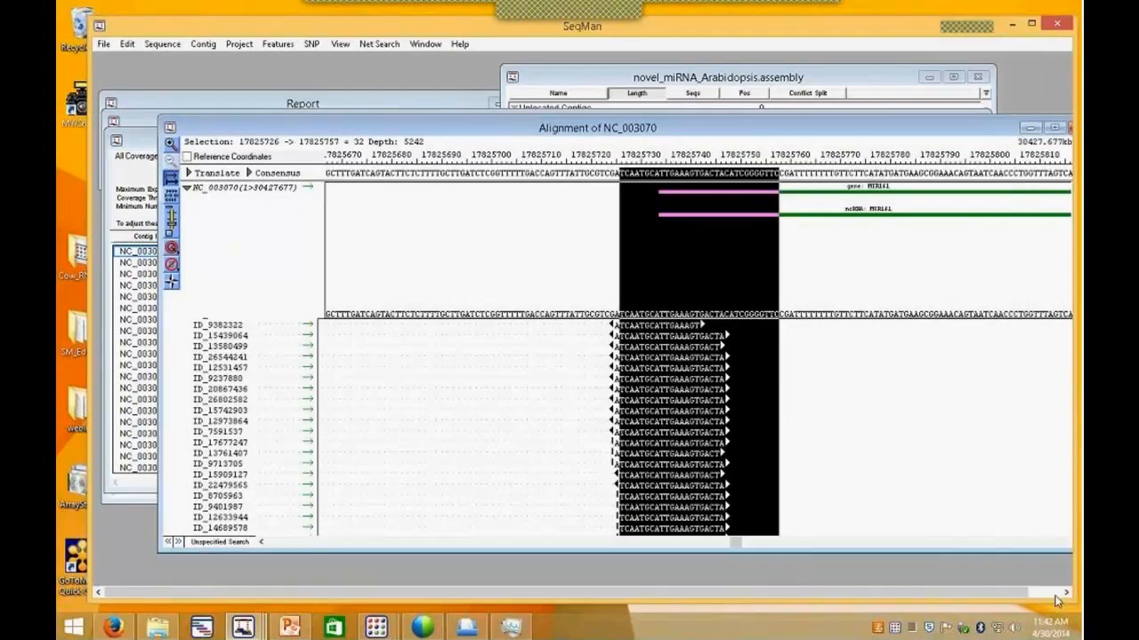
pyautogui.moveTo(762, 129); pyautogui.dragTo(694, 100)
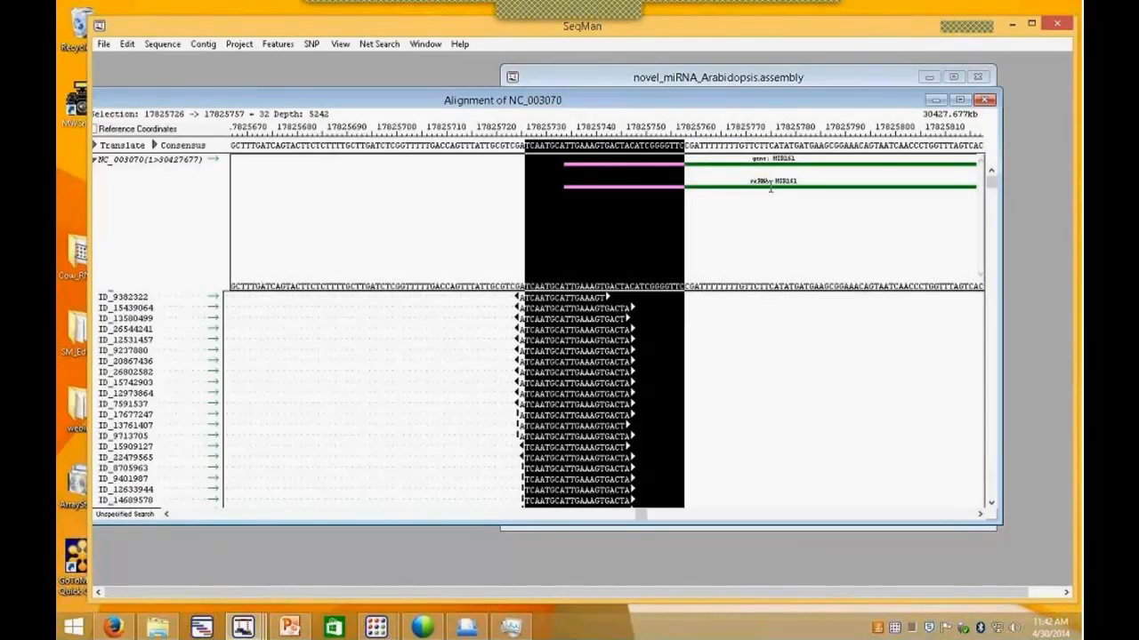
# Step: Clear the selection near the start of the MIR161 gene, look through the aligned reads, and close the alignment
pyautogui.moveTo(786, 183)
pyautogui.click(567, 233)
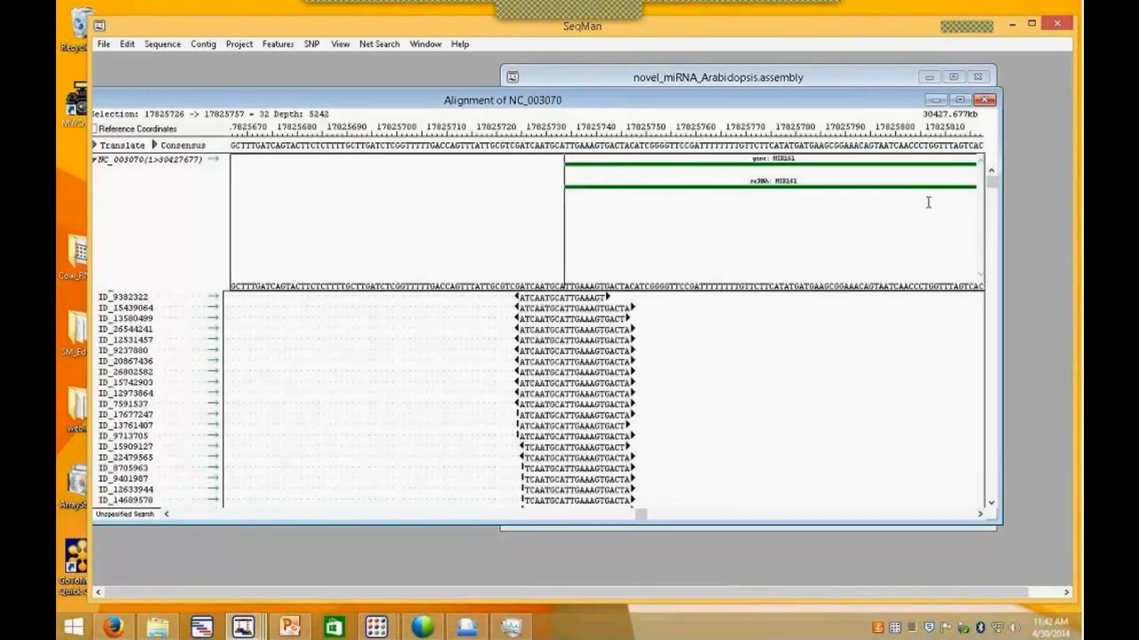
pyautogui.moveTo(991, 181); pyautogui.dragTo(994, 509)
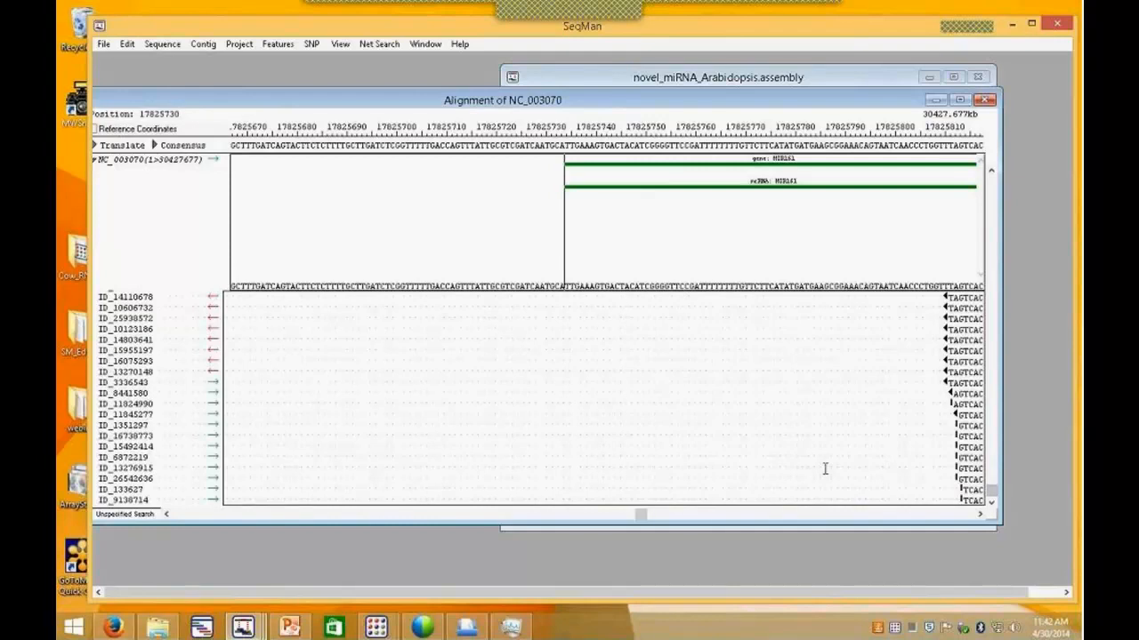
pyautogui.moveTo(823, 102); pyautogui.dragTo(931, 265)
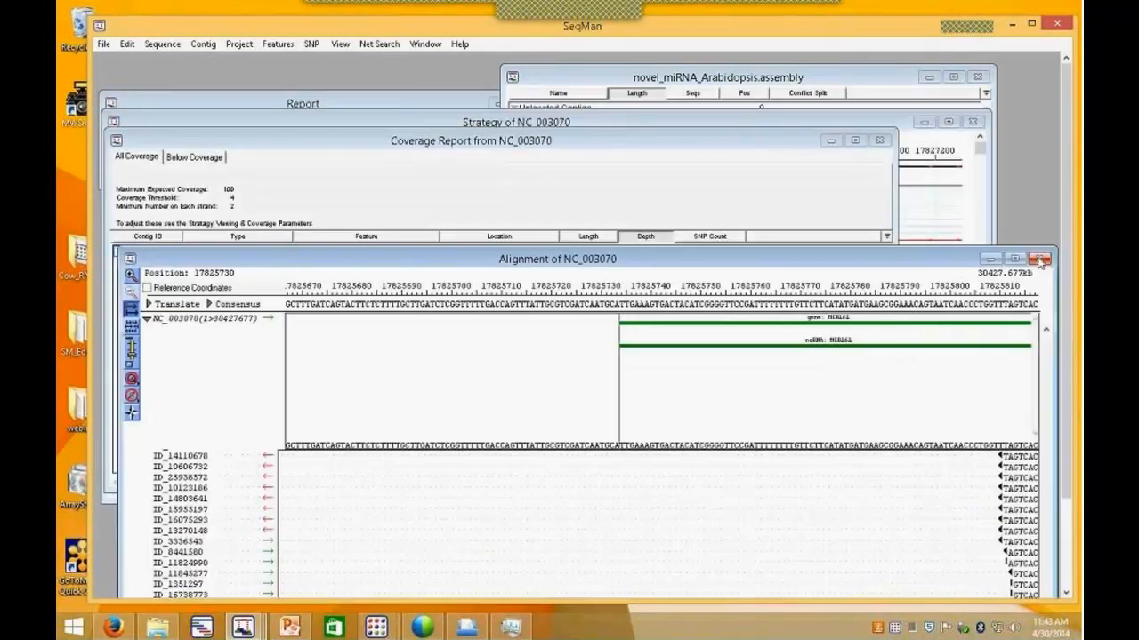
pyautogui.click(1039, 260)
# Step: Inspect the alignments of regions 23135246..23135264 and 24921108..24921128 from the coverage report, closing each one
pyautogui.doubleClick(513, 309)
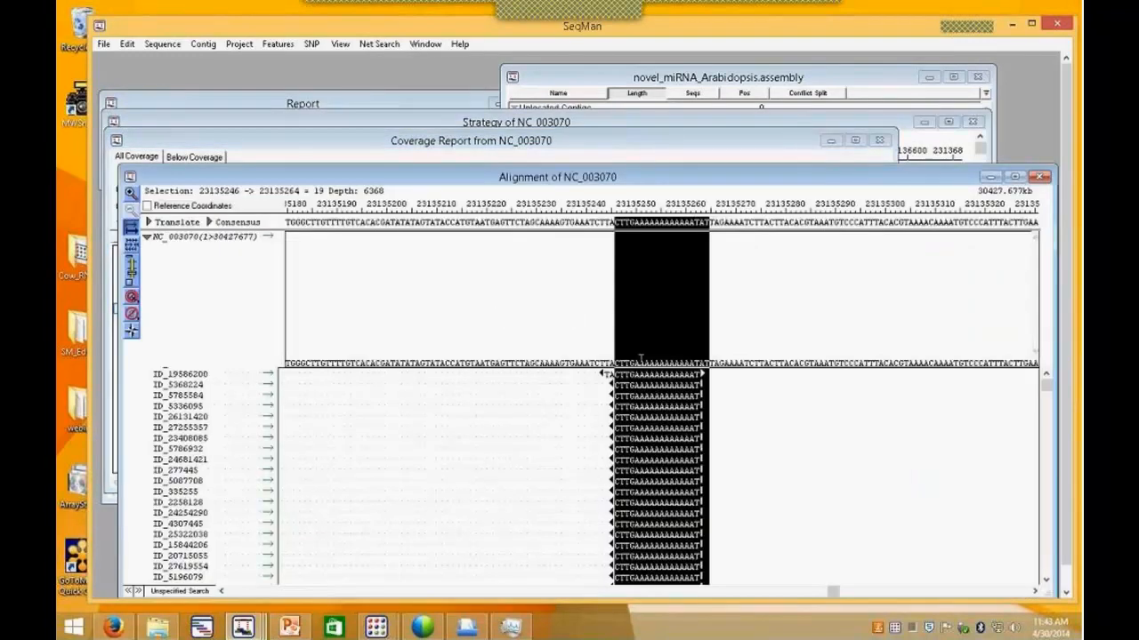
pyautogui.click(1035, 177)
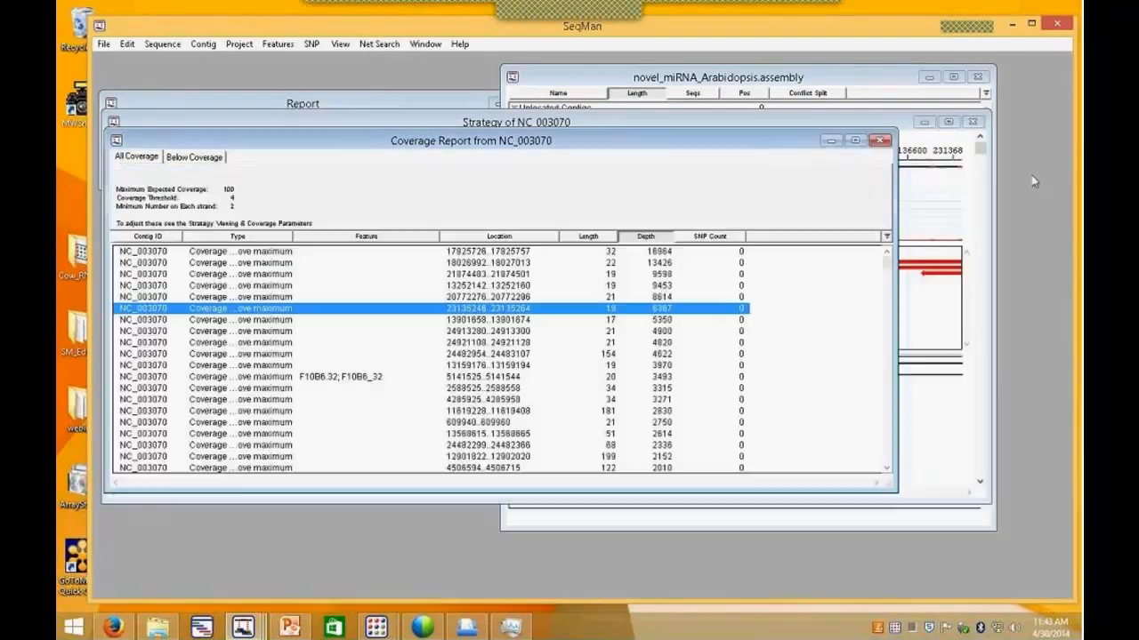
pyautogui.doubleClick(489, 343)
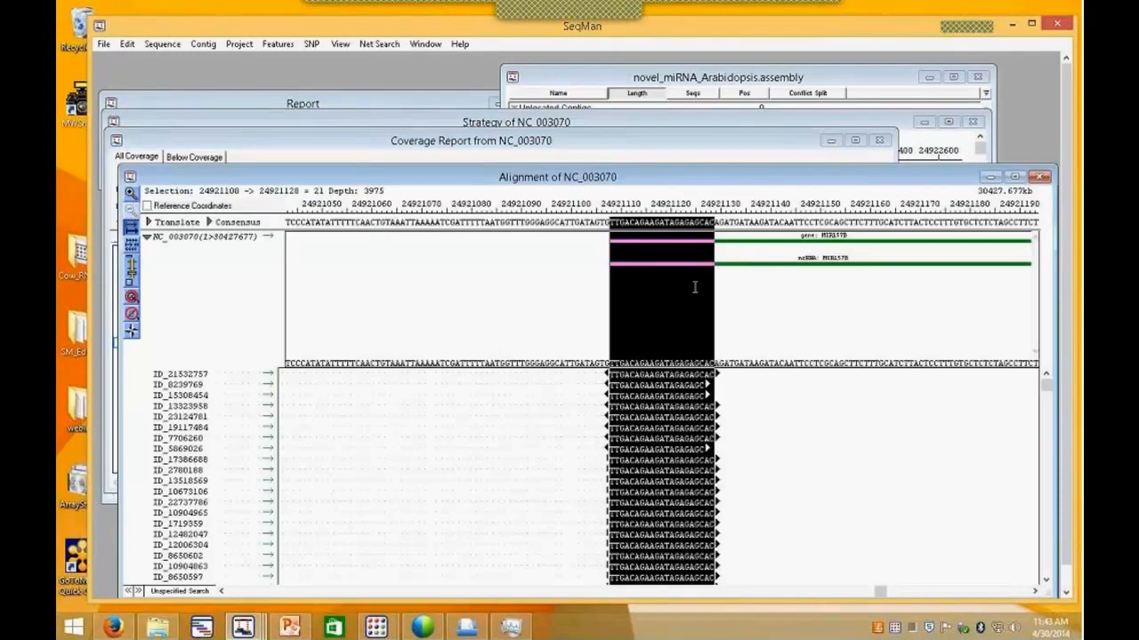
pyautogui.click(1039, 177)
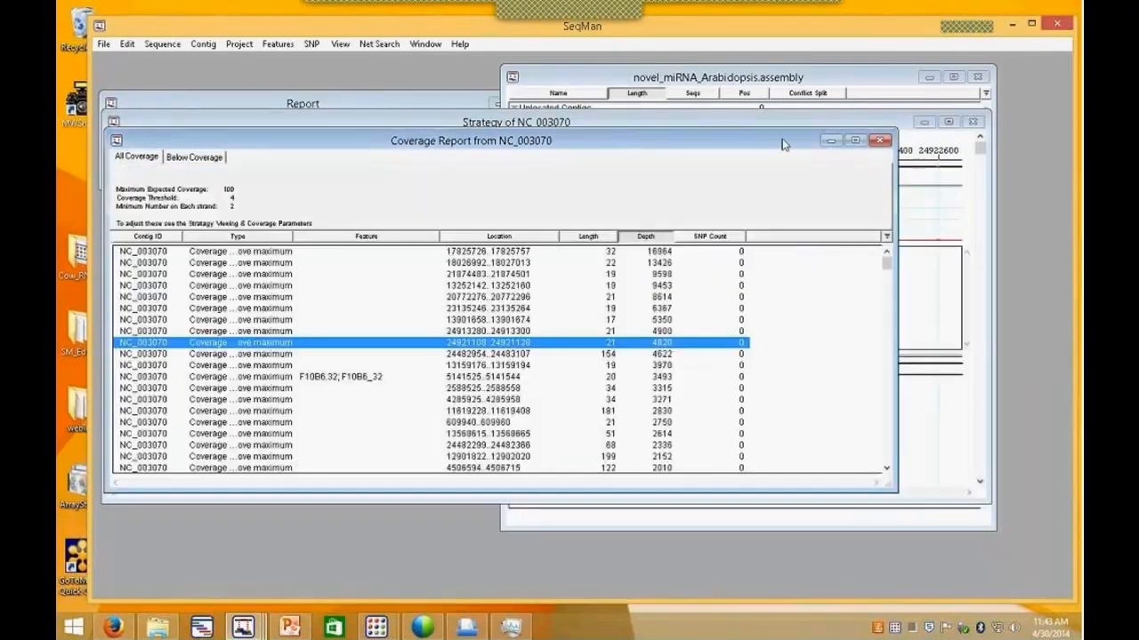
# Step: Enlarge the coverage report, look through its regions, and inspect and close the alignment of region 13568615..13568665
pyautogui.moveTo(782, 140); pyautogui.dragTo(795, 107)
pyautogui.moveTo(902, 450); pyautogui.dragTo(971, 511)
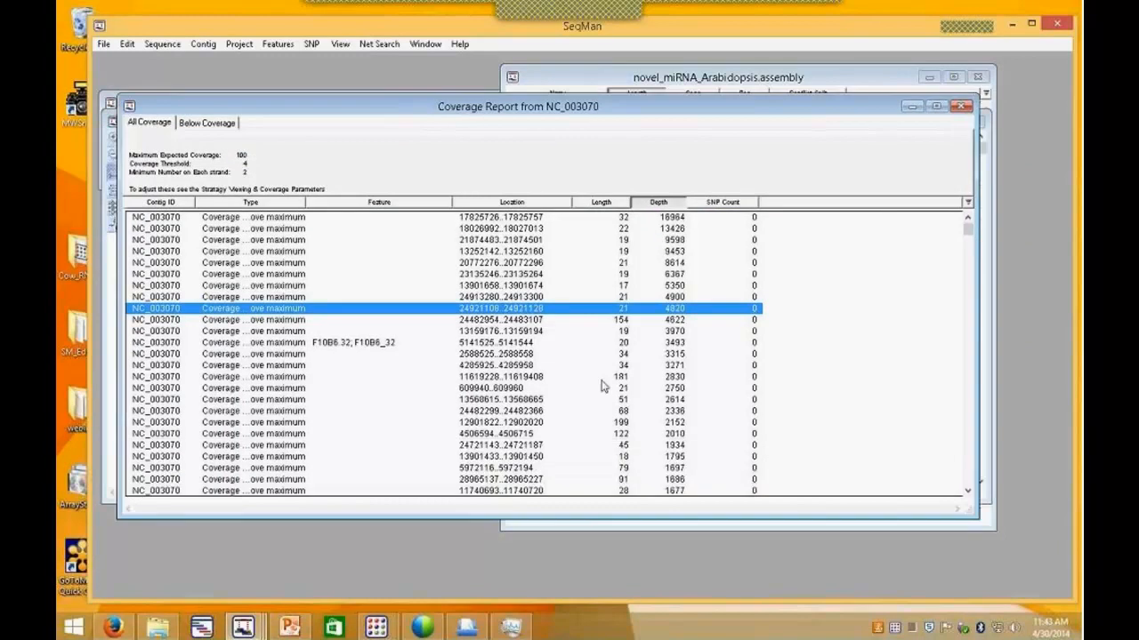
pyautogui.scroll(-10, 602, 386)
pyautogui.scroll(10, 653, 359)
pyautogui.doubleClick(624, 404)
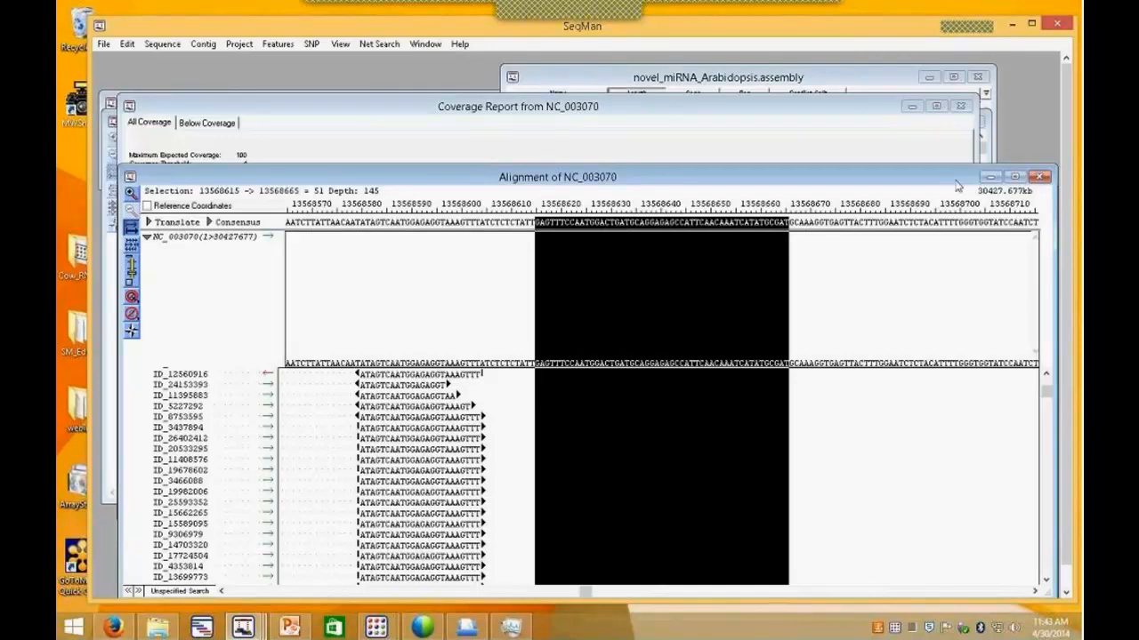
pyautogui.click(1040, 176)
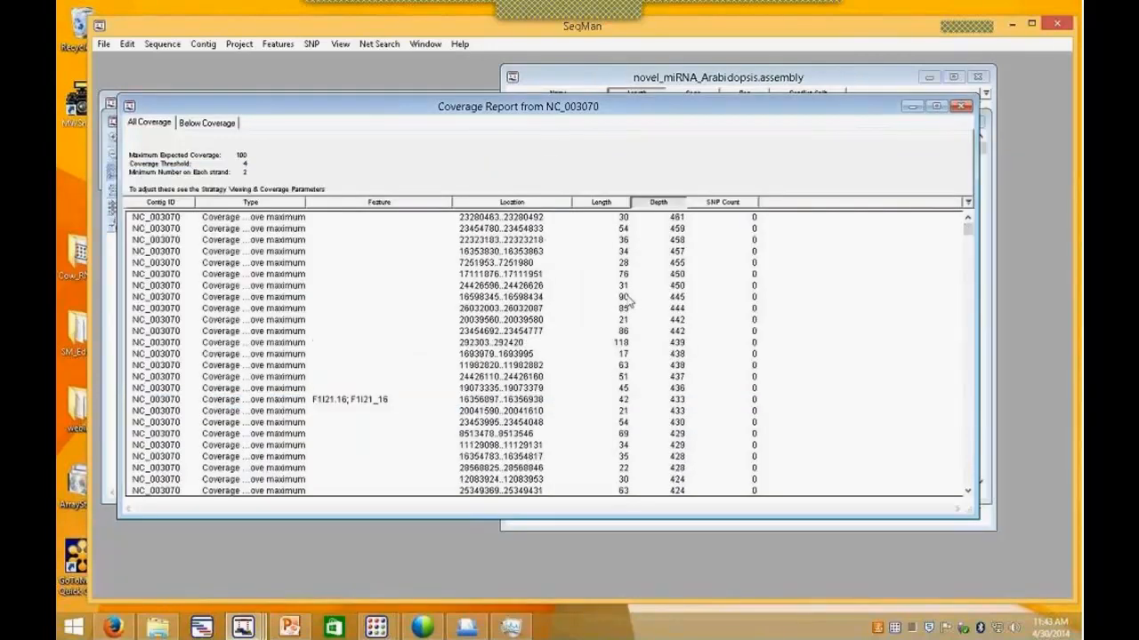
# Step: Open the alignment of region 16598345..16598434 from the coverage report and select the 25-base consensus stretch 16598370 to 16598394 covered by the reads
pyautogui.doubleClick(622, 297)
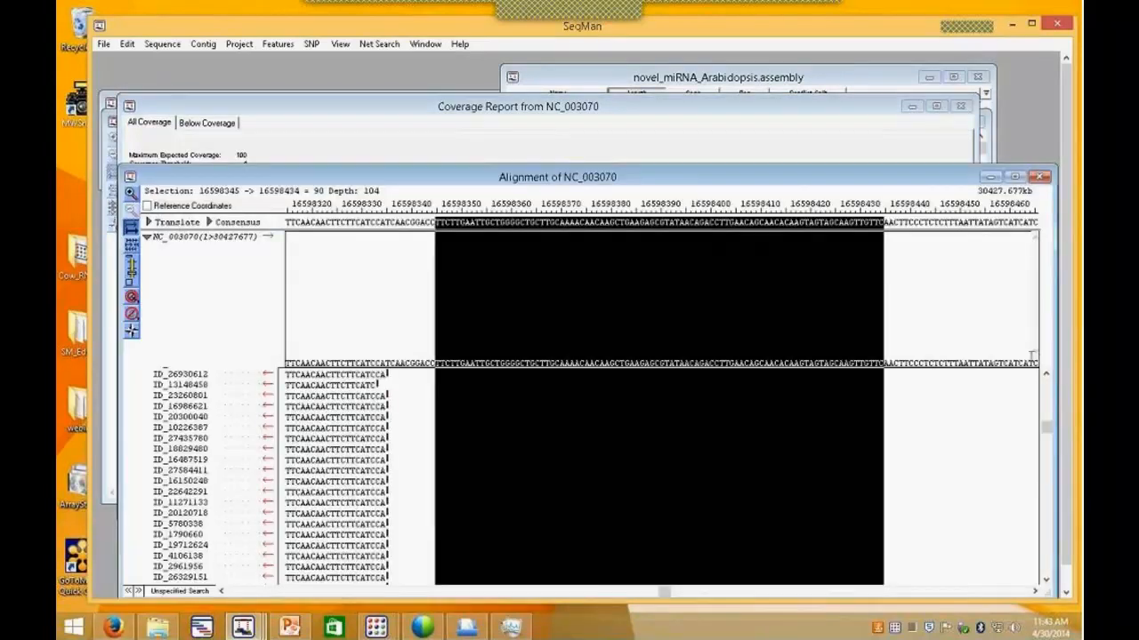
pyautogui.moveTo(1045, 433); pyautogui.dragTo(1049, 490)
pyautogui.click(666, 325)
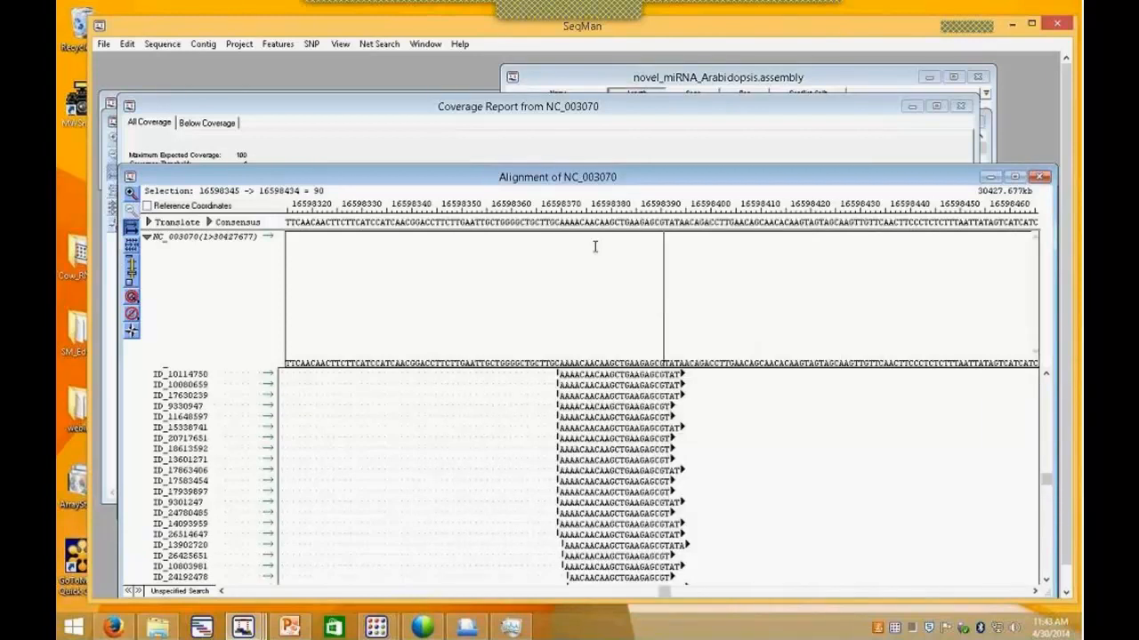
pyautogui.moveTo(559, 222); pyautogui.dragTo(685, 224)
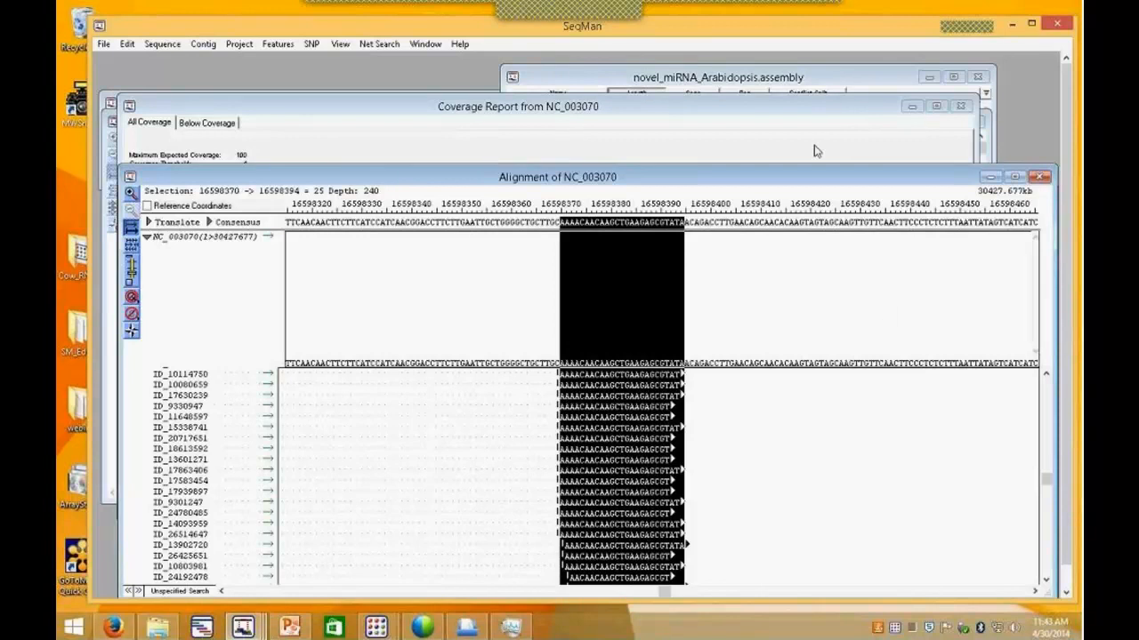
# Step: Minimize the alignment and rearrange the windows to examine the selected stretch in the strategy view of NC_003070
pyautogui.moveTo(811, 177); pyautogui.dragTo(830, 305)
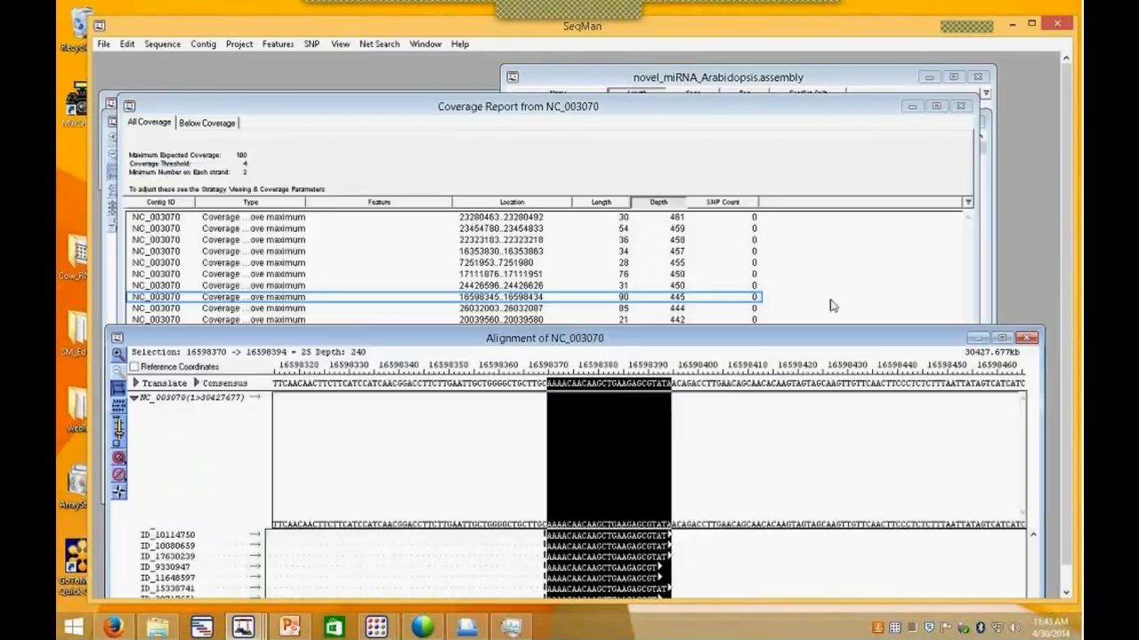
pyautogui.click(977, 338)
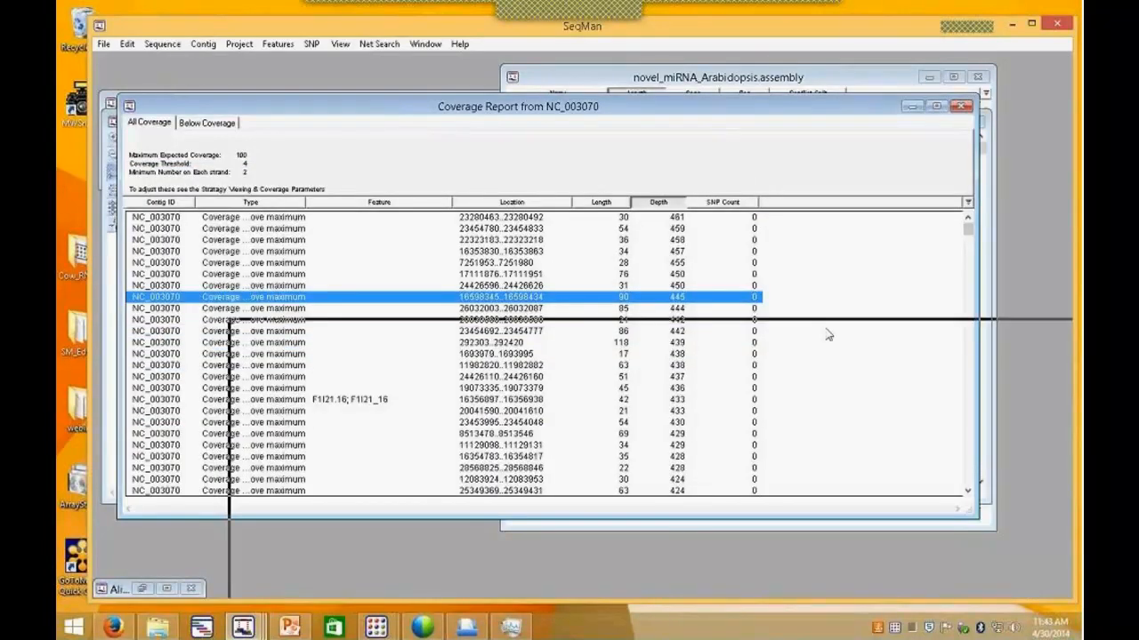
pyautogui.doubleClick(866, 323)
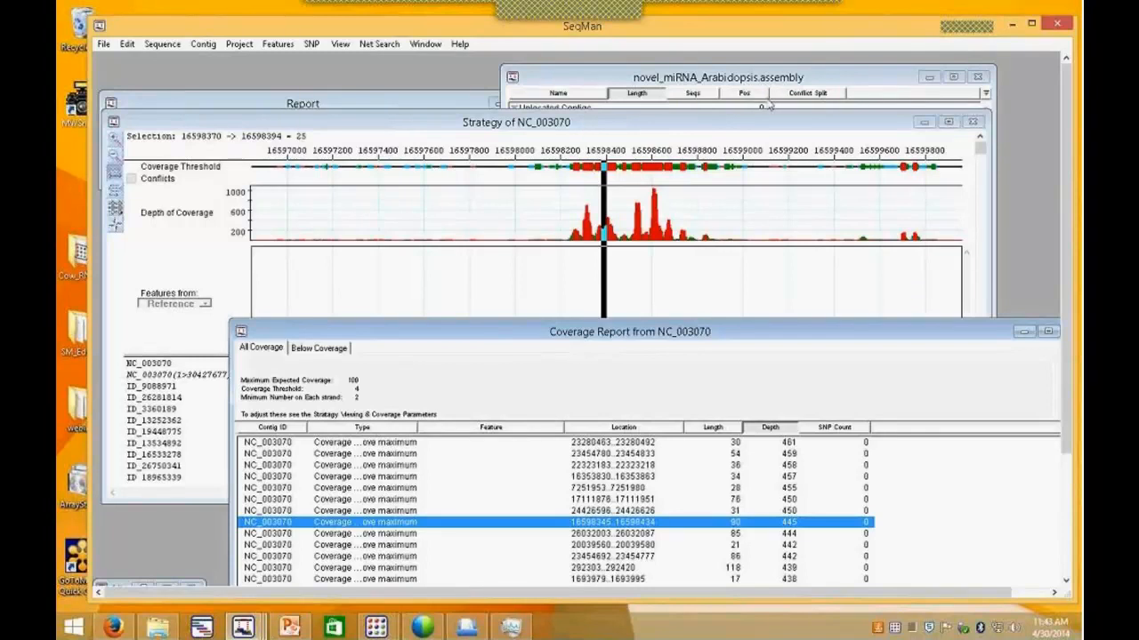
pyautogui.click(803, 126)
pyautogui.click(859, 86)
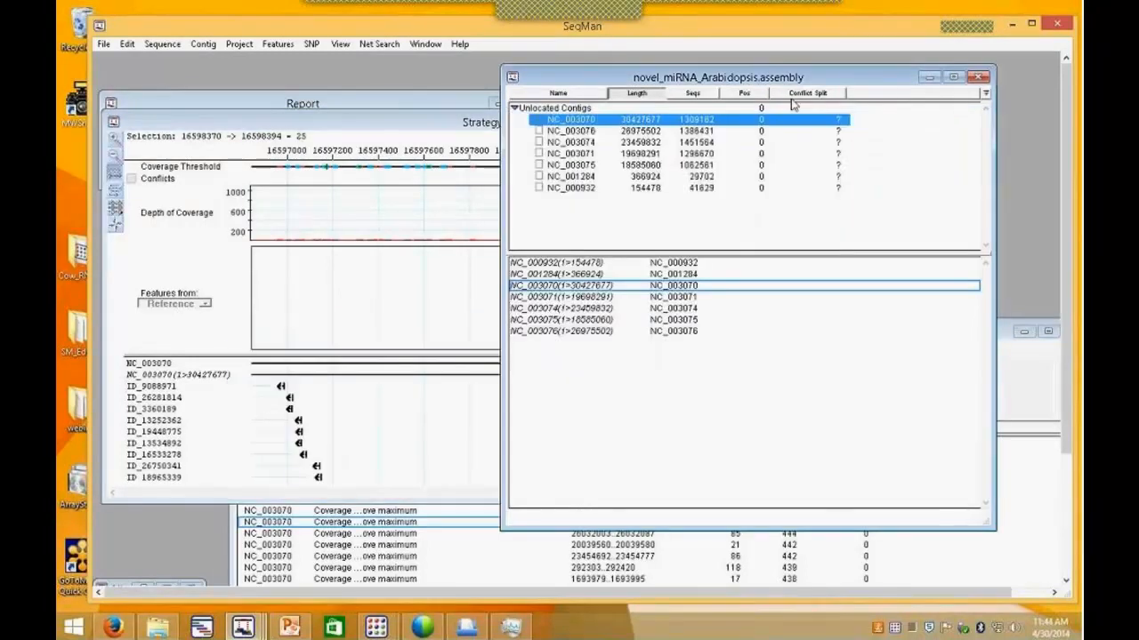
pyautogui.click(424, 118)
pyautogui.moveTo(620, 203)
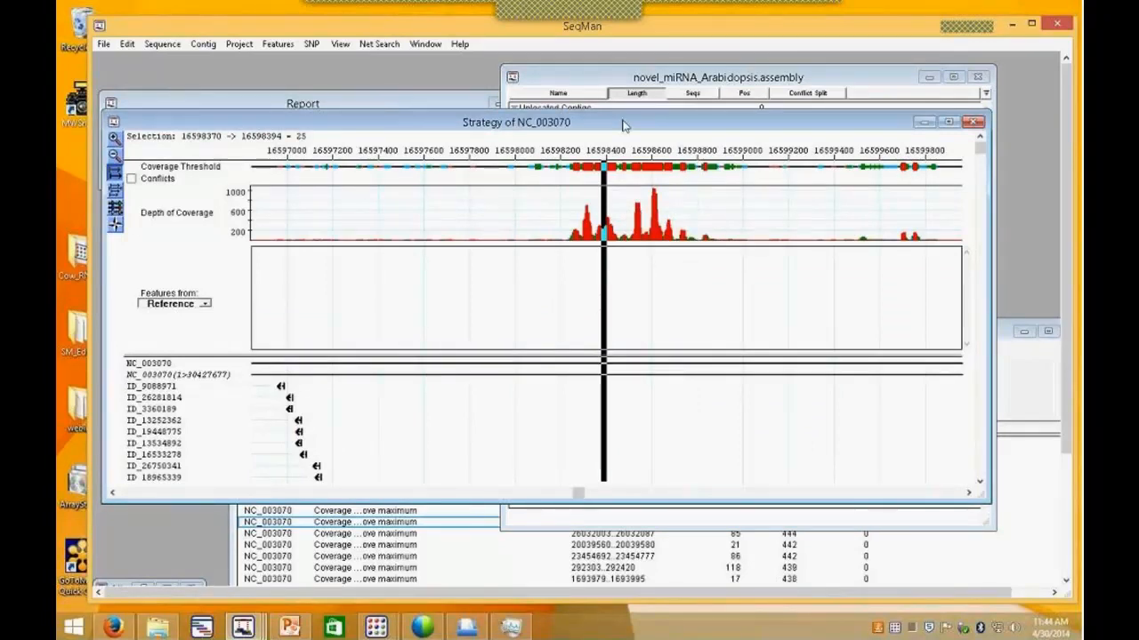
pyautogui.moveTo(622, 122); pyautogui.dragTo(718, 283)
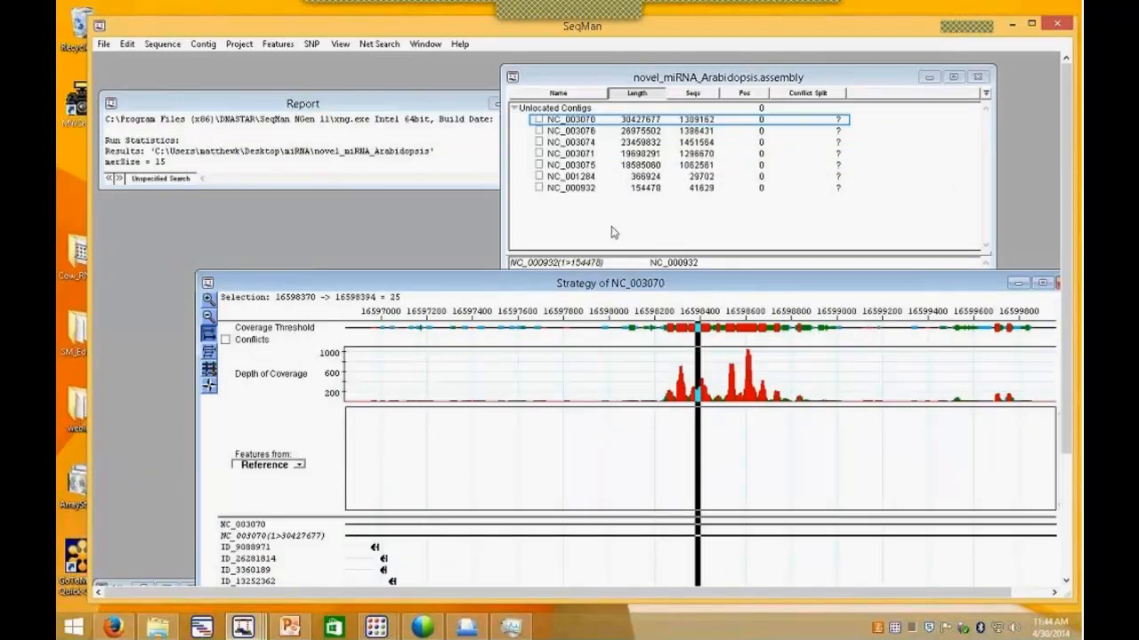
# Step: Minimize SeqMan, switch to the QSeq project Arabidopsis_miRNA_RNAseq_comparison, and show its experiment list in a shortened, repositioned window
pyautogui.click(1012, 27)
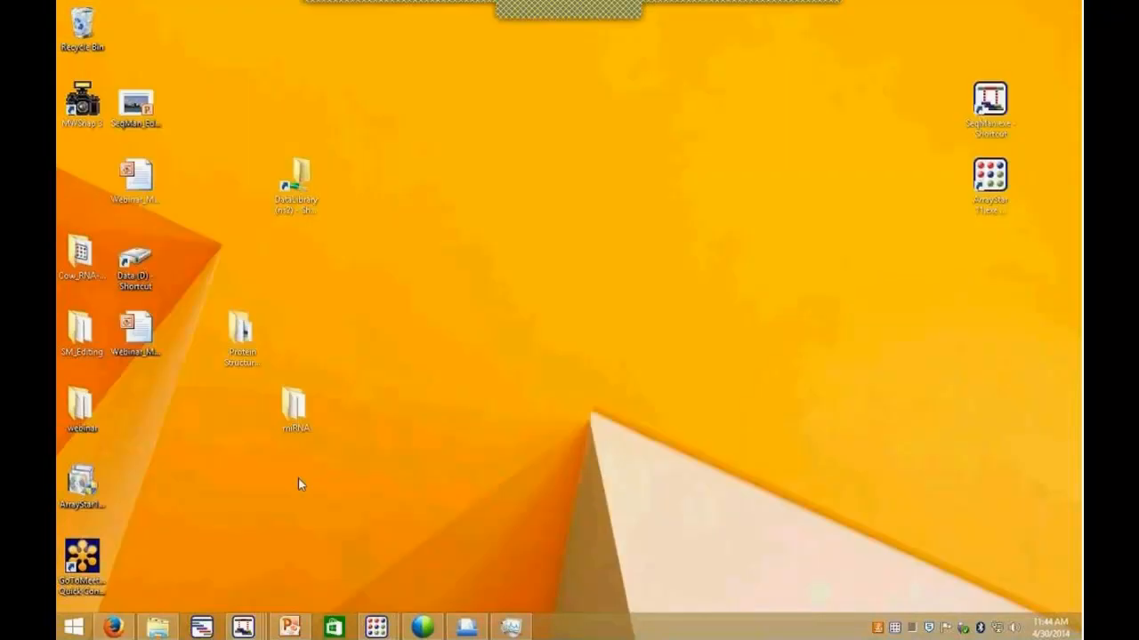
pyautogui.moveTo(386, 634)
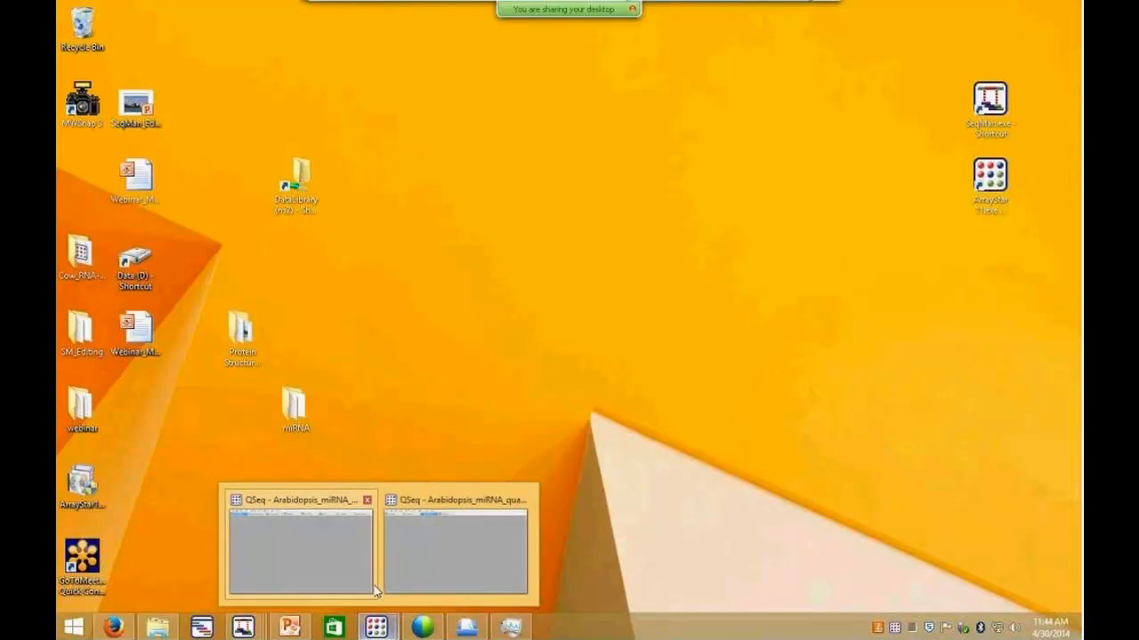
pyautogui.click(290, 549)
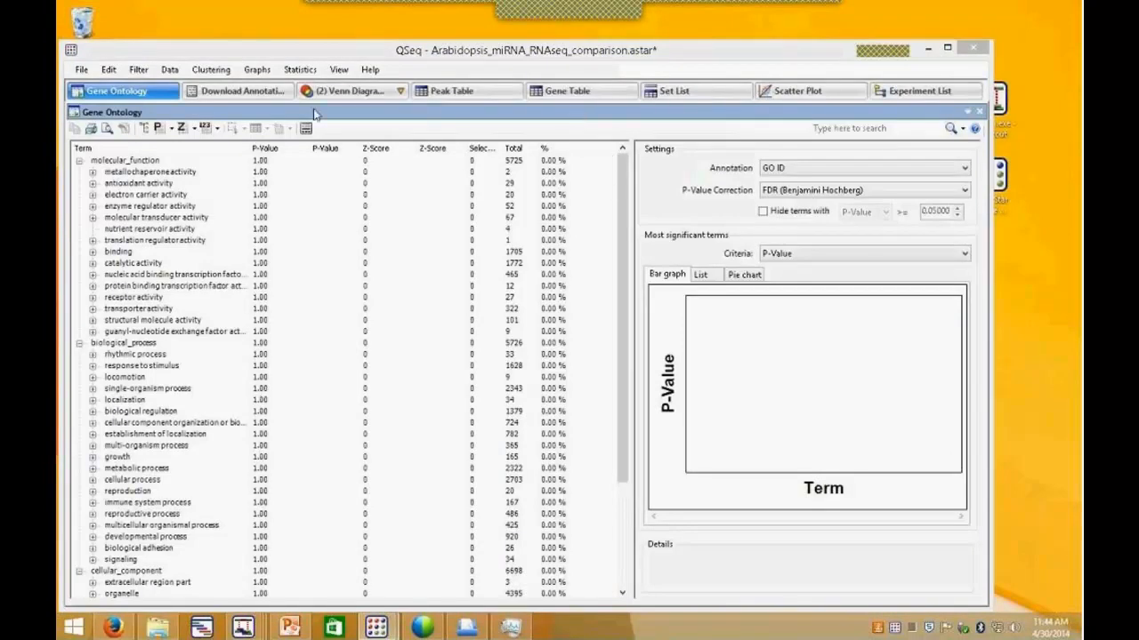
pyautogui.click(924, 94)
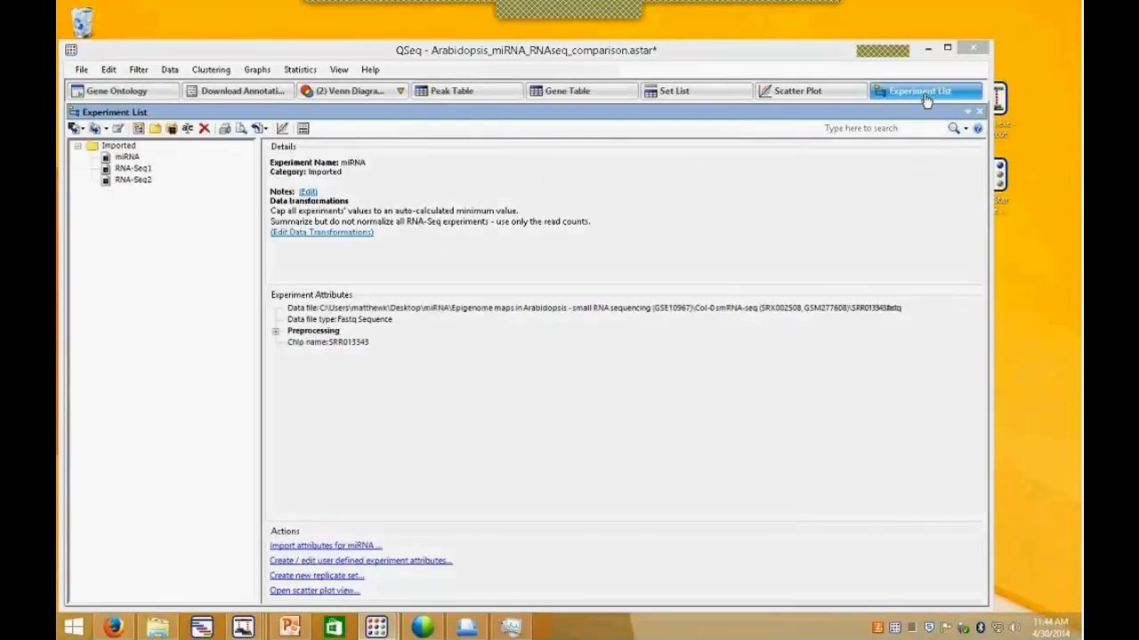
pyautogui.moveTo(712, 57); pyautogui.dragTo(742, 48)
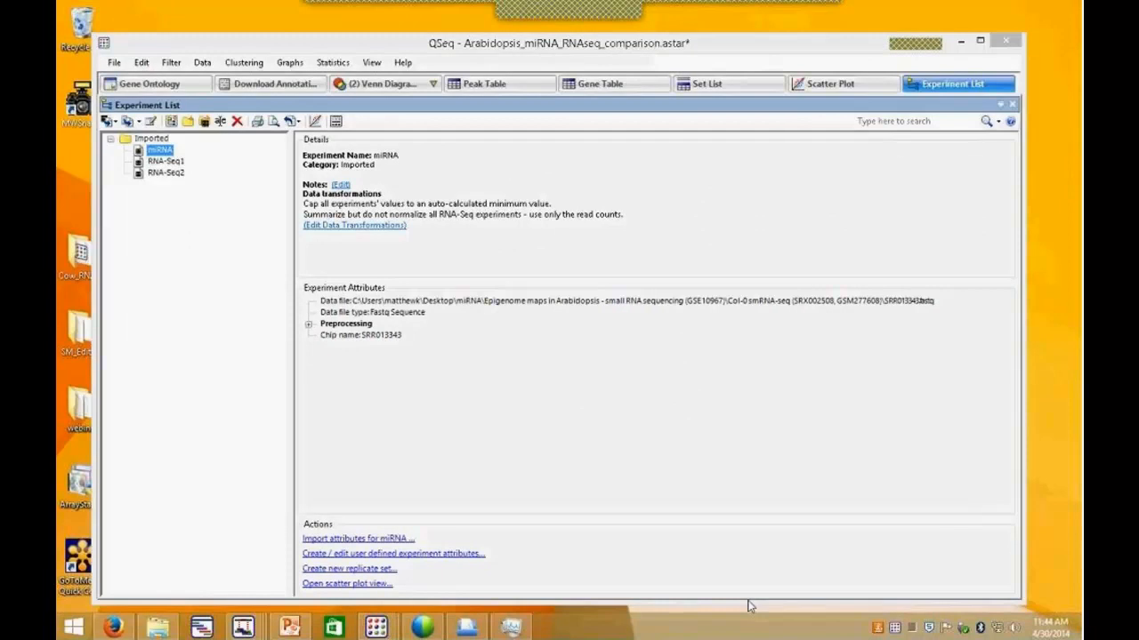
pyautogui.moveTo(749, 604); pyautogui.dragTo(753, 506)
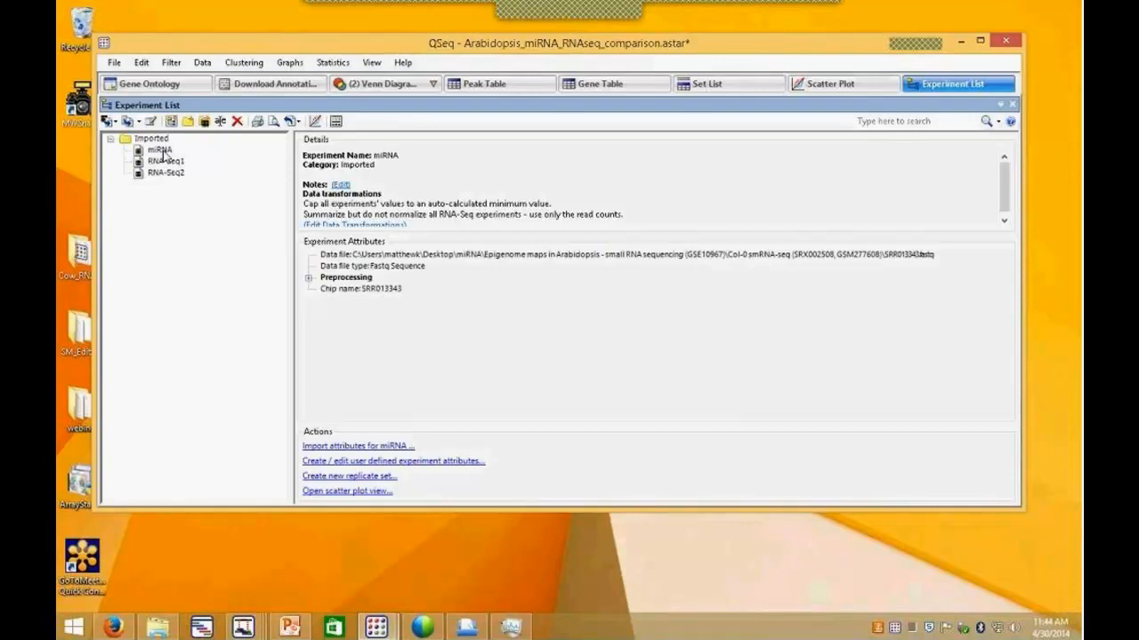
# Step: View the experiment import page of the miRNA project setup and cancel it without importing anything
pyautogui.click(115, 63)
pyautogui.moveTo(198, 166)
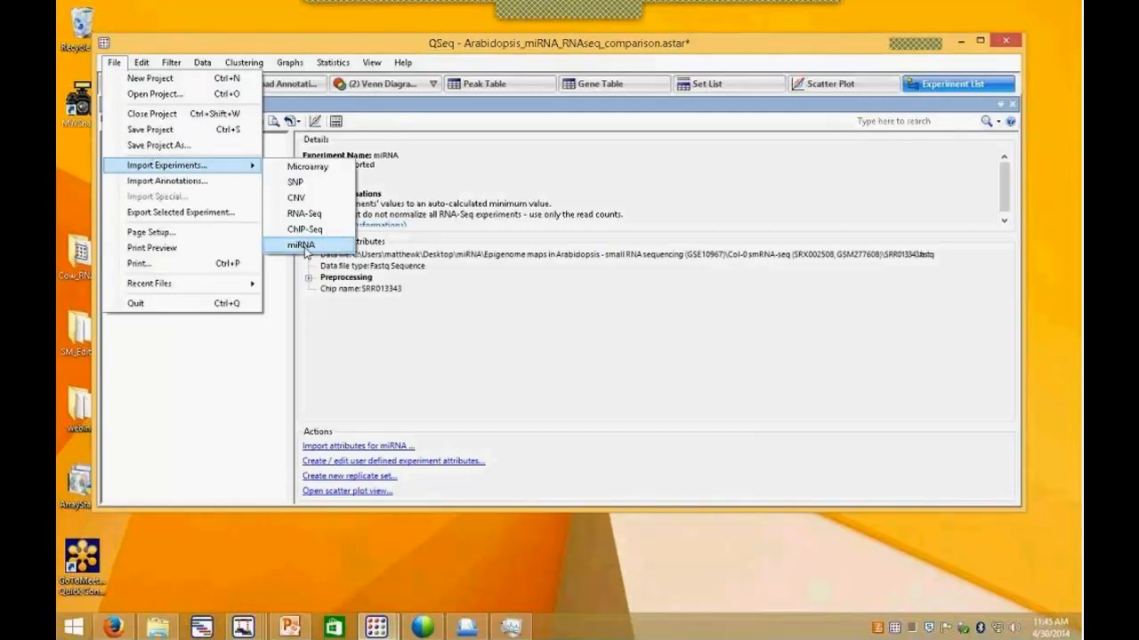
pyautogui.click(305, 250)
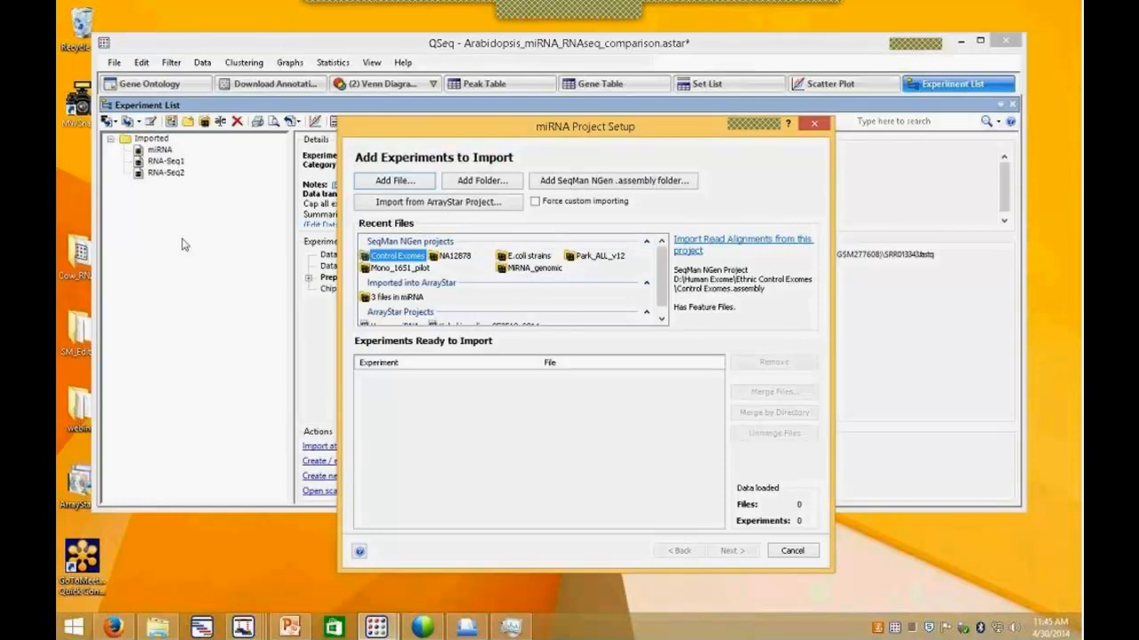
pyautogui.click(793, 551)
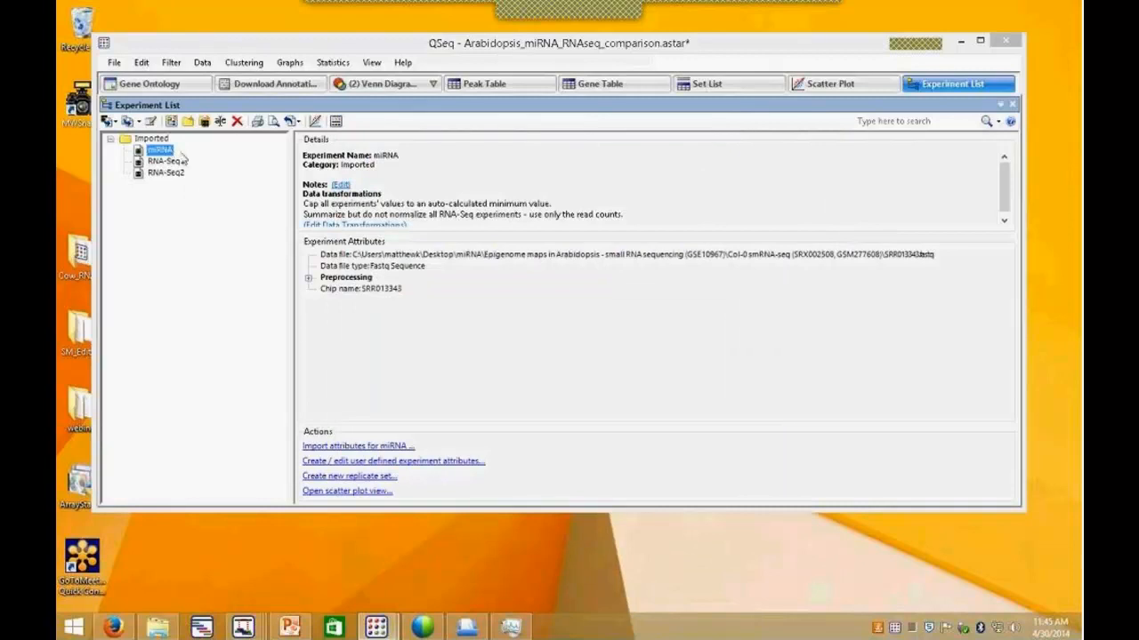
# Step: Show the peak table in an enlarged window and inspect the intersecting gene and miRNA signal values of the second peak
pyautogui.click(494, 89)
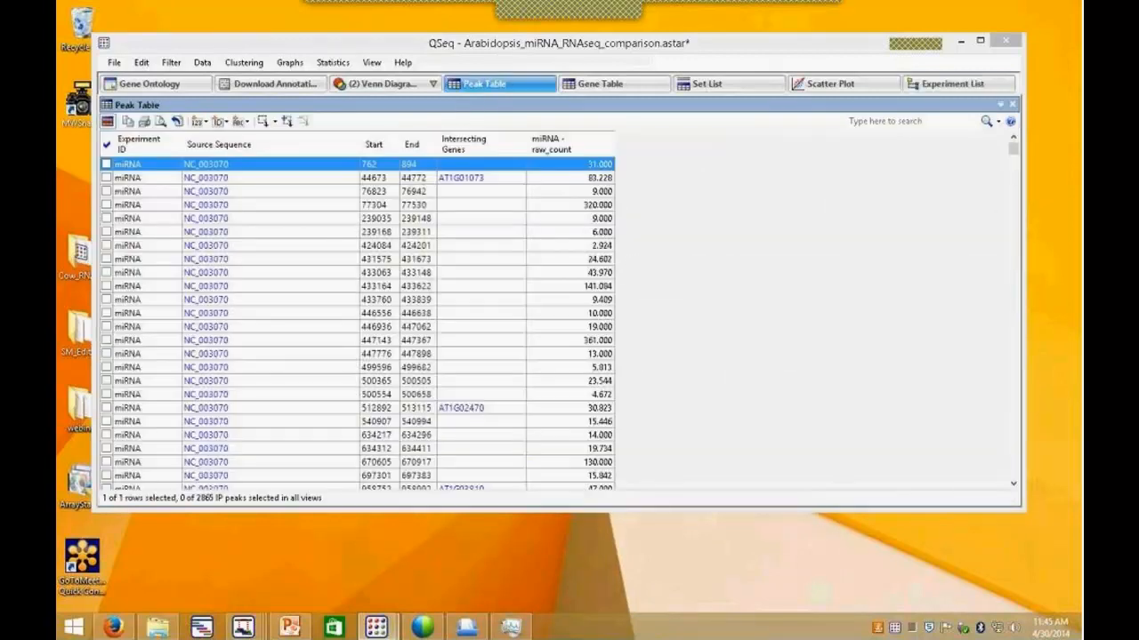
pyautogui.moveTo(1023, 512); pyautogui.dragTo(1075, 594)
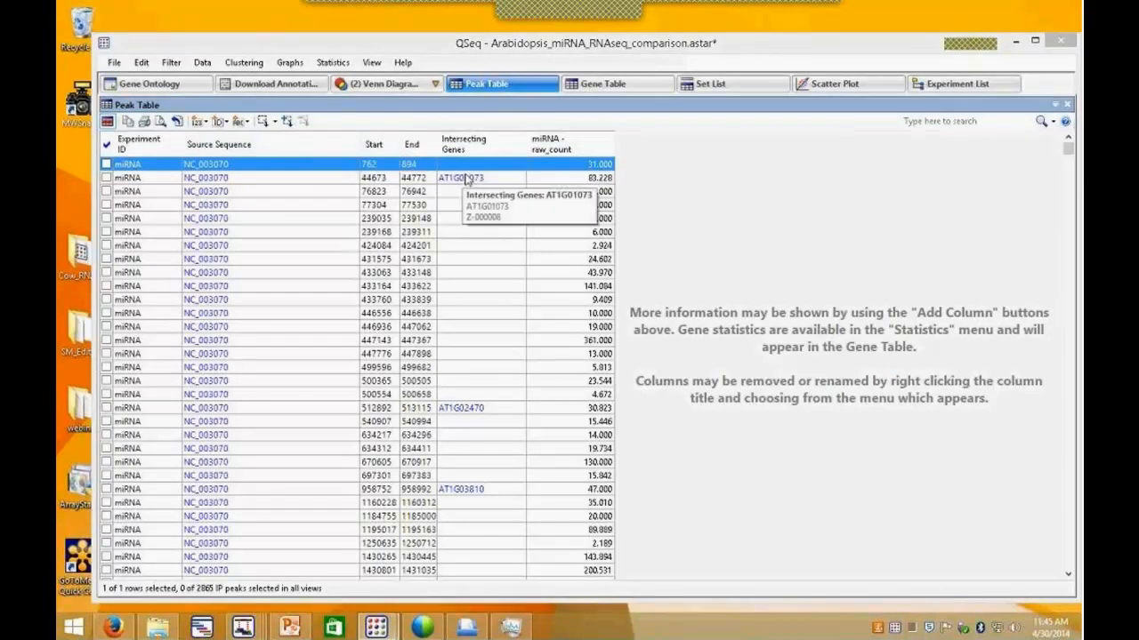
pyautogui.moveTo(576, 159)
pyautogui.moveTo(575, 181)
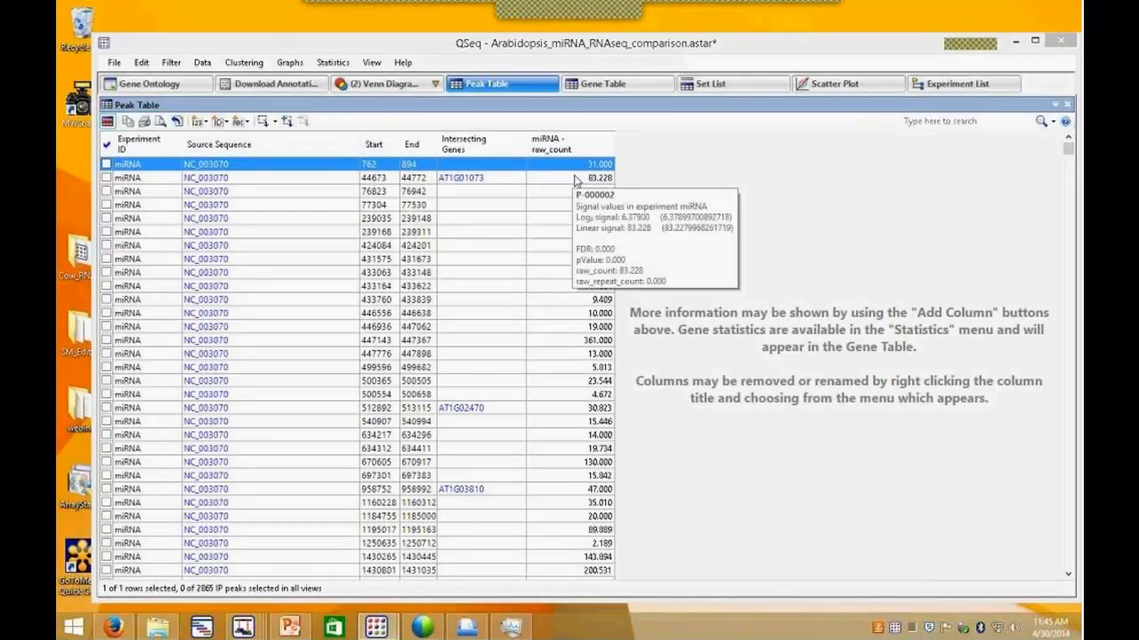
# Step: Add the Downstream Gene and Upstream Gene columns to the peak table
pyautogui.click(248, 122)
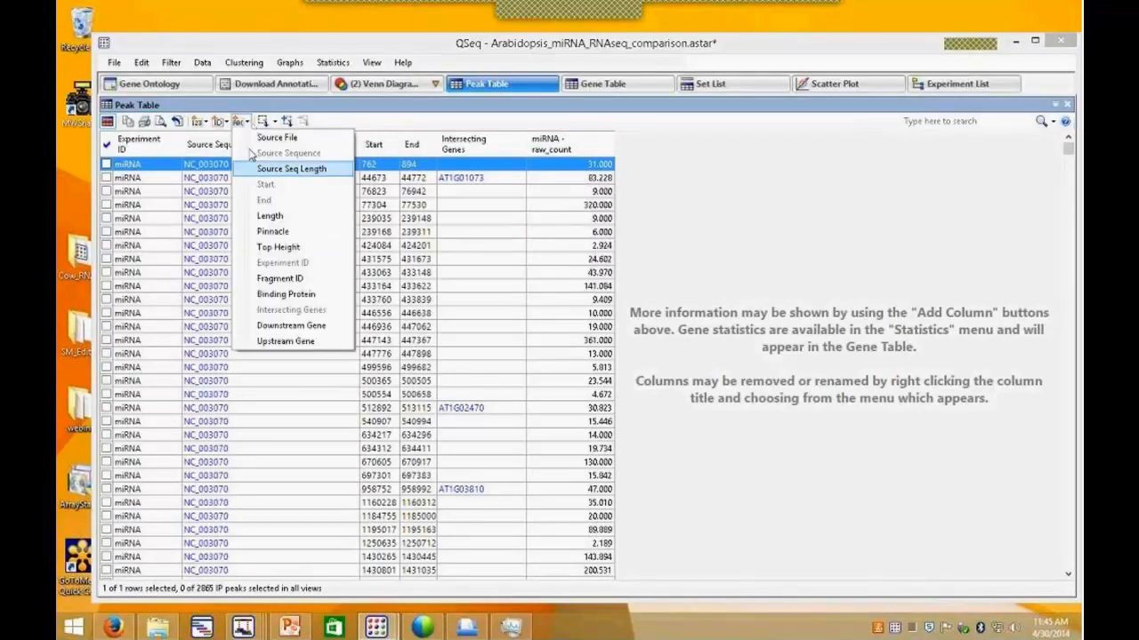
pyautogui.click(290, 327)
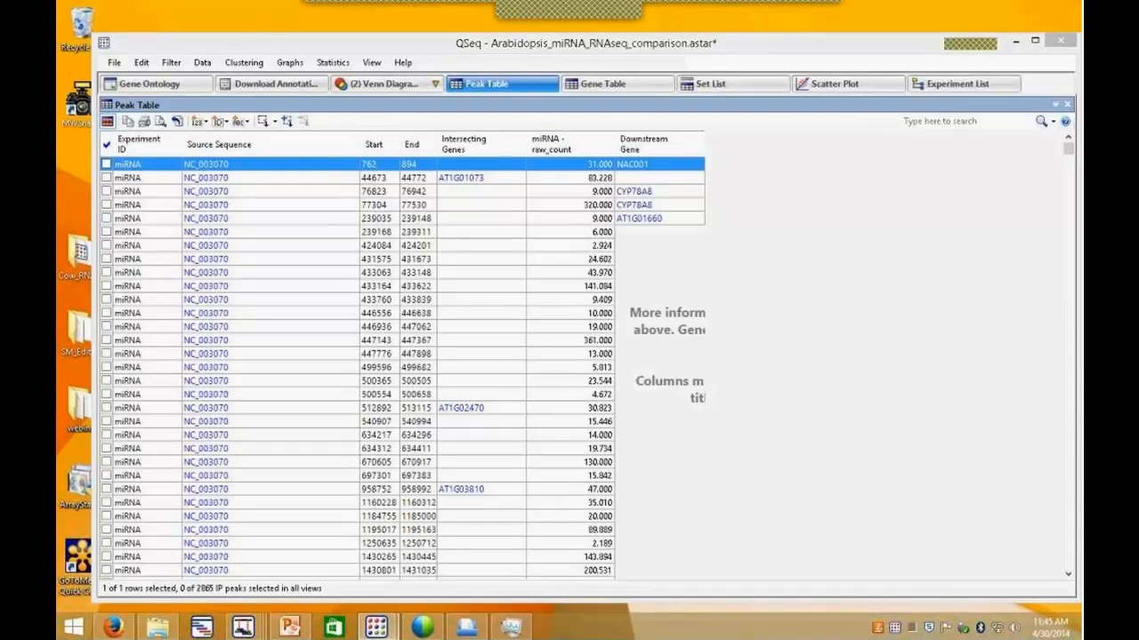
pyautogui.click(242, 122)
pyautogui.click(285, 342)
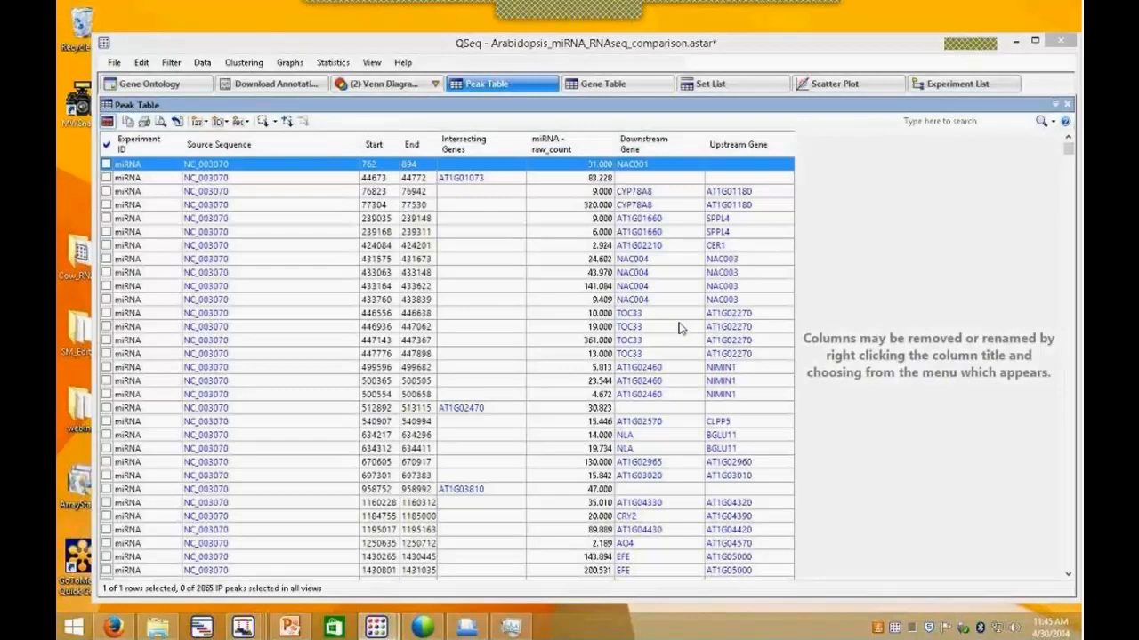
# Step: Sort the peaks by miRNA raw_count in descending order and examine the peaks with the highest counts
pyautogui.moveTo(575, 207)
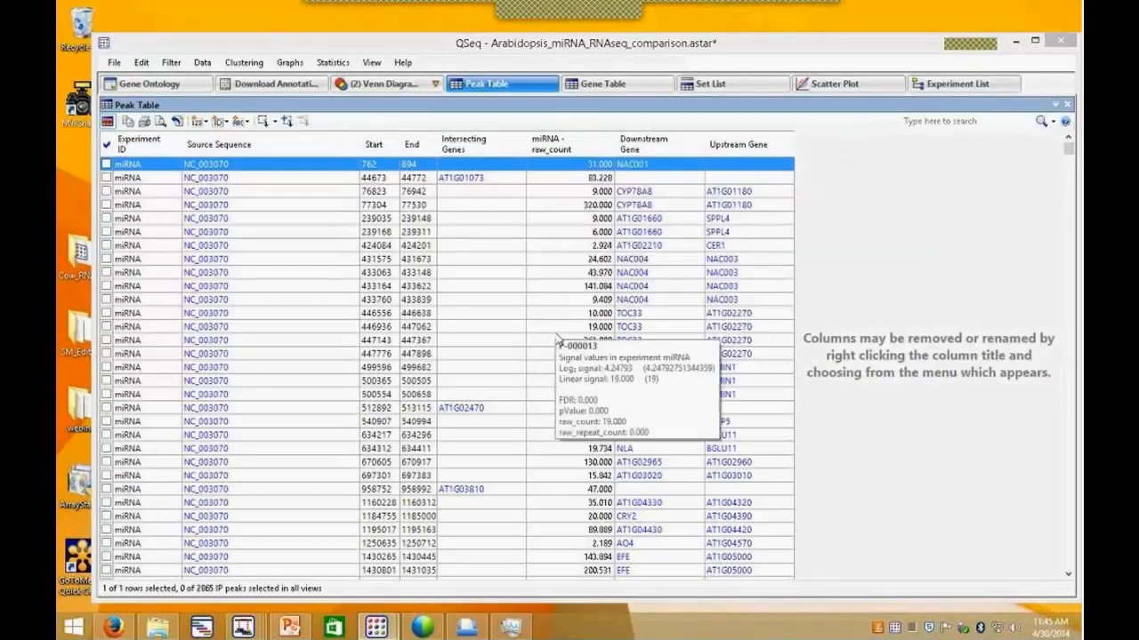
pyautogui.moveTo(558, 338)
pyautogui.click(585, 151)
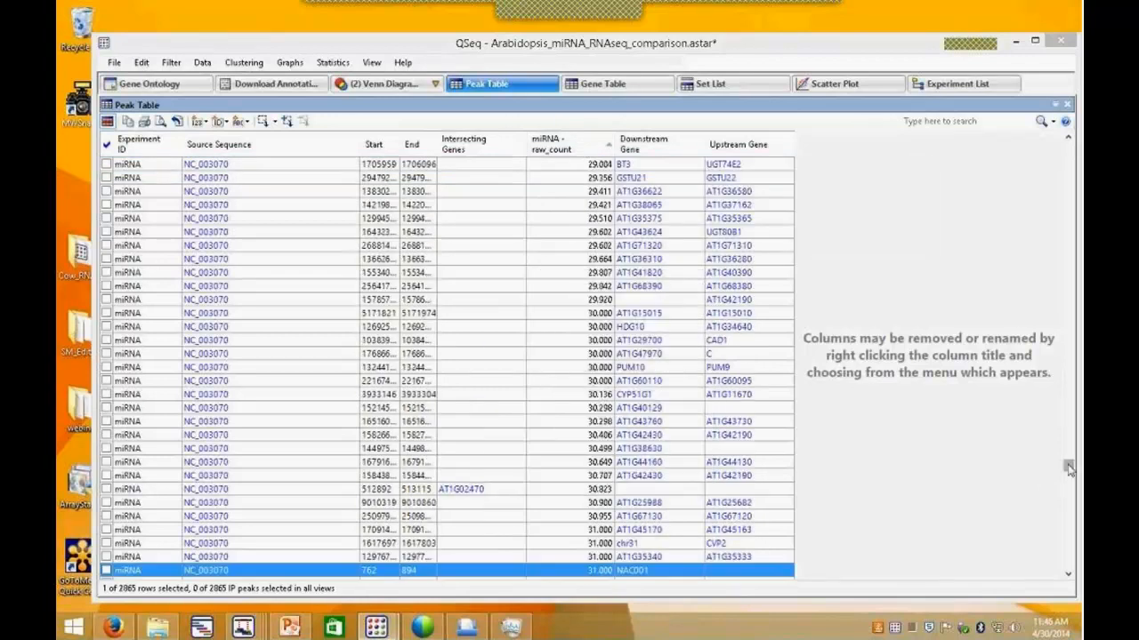
pyautogui.moveTo(1068, 466); pyautogui.dragTo(1068, 146)
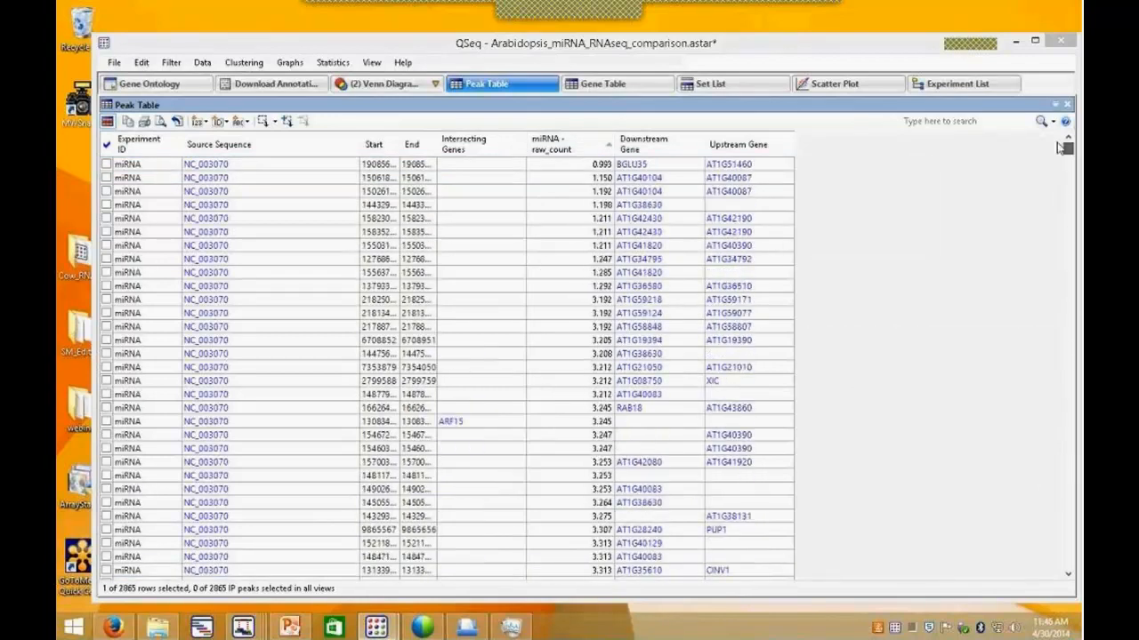
pyautogui.click(583, 153)
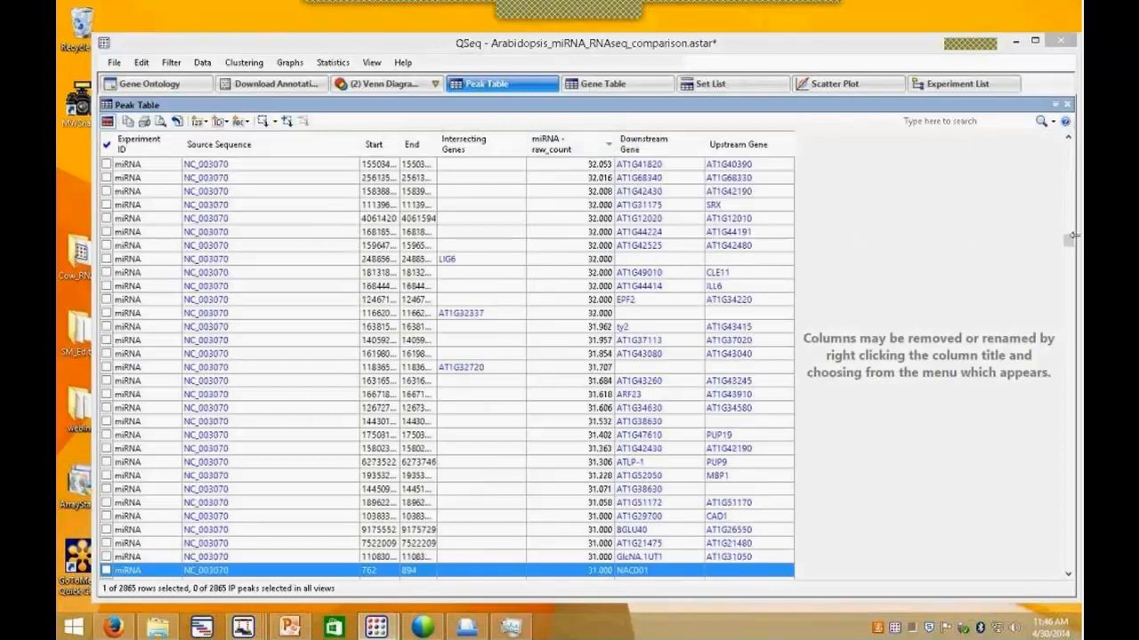
pyautogui.moveTo(1070, 243); pyautogui.dragTo(1068, 147)
pyautogui.moveTo(586, 175)
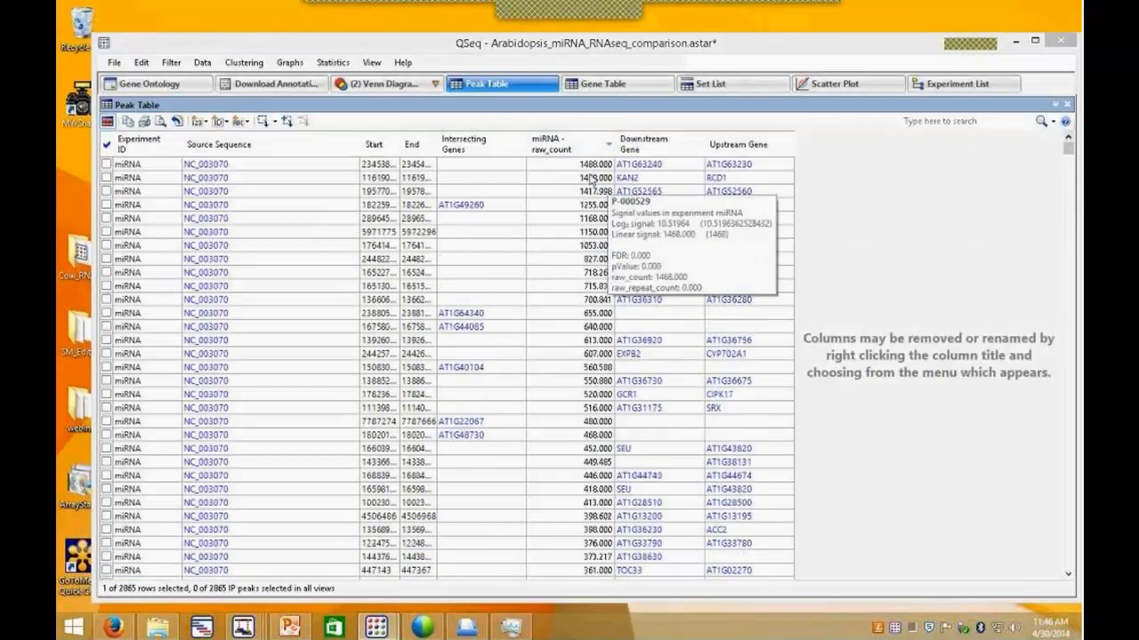
pyautogui.moveTo(563, 157)
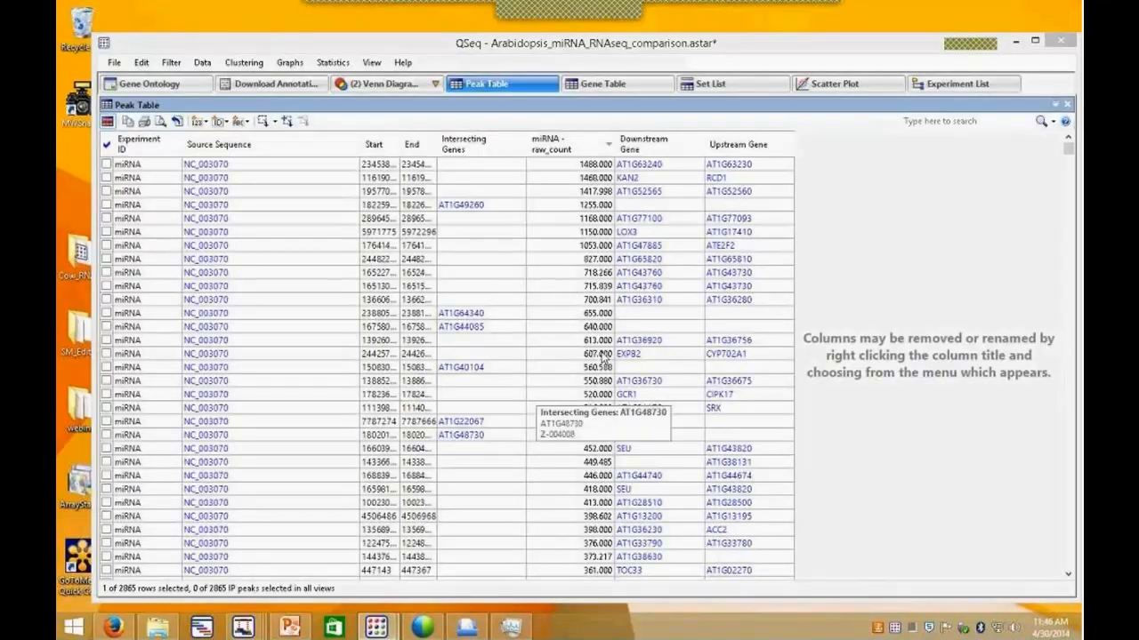
# Step: Select all peaks in the sorted table with a miRNA raw_count above 25
pyautogui.click(1069, 150)
pyautogui.moveTo(1068, 151); pyautogui.dragTo(1069, 267)
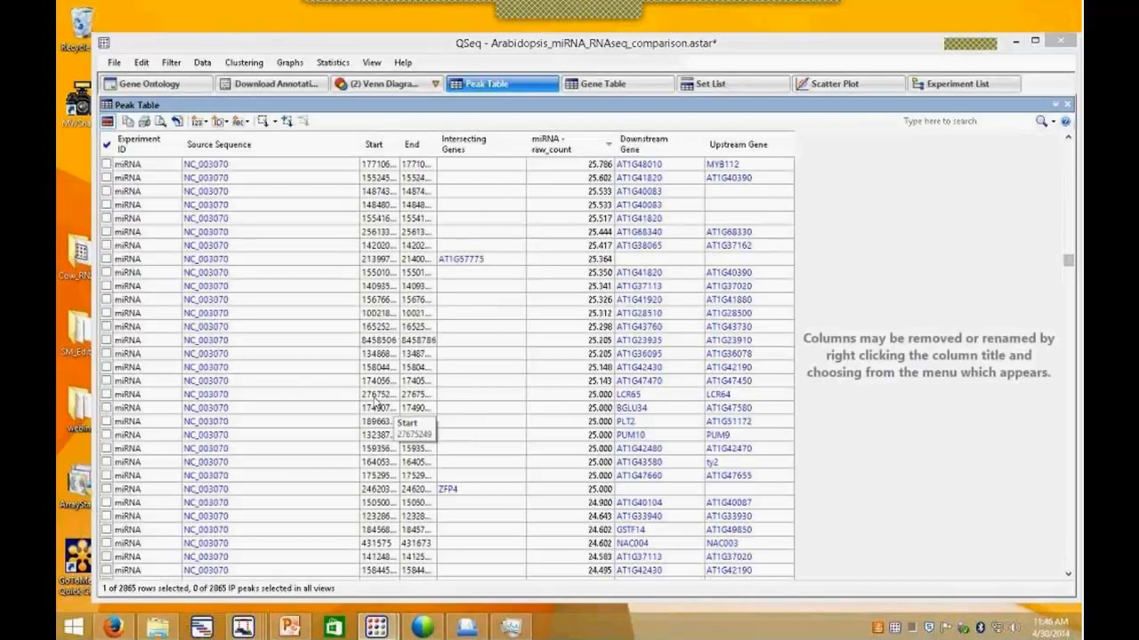
pyautogui.keyDown('shift'); pyautogui.click(335, 384); pyautogui.keyUp('shift')
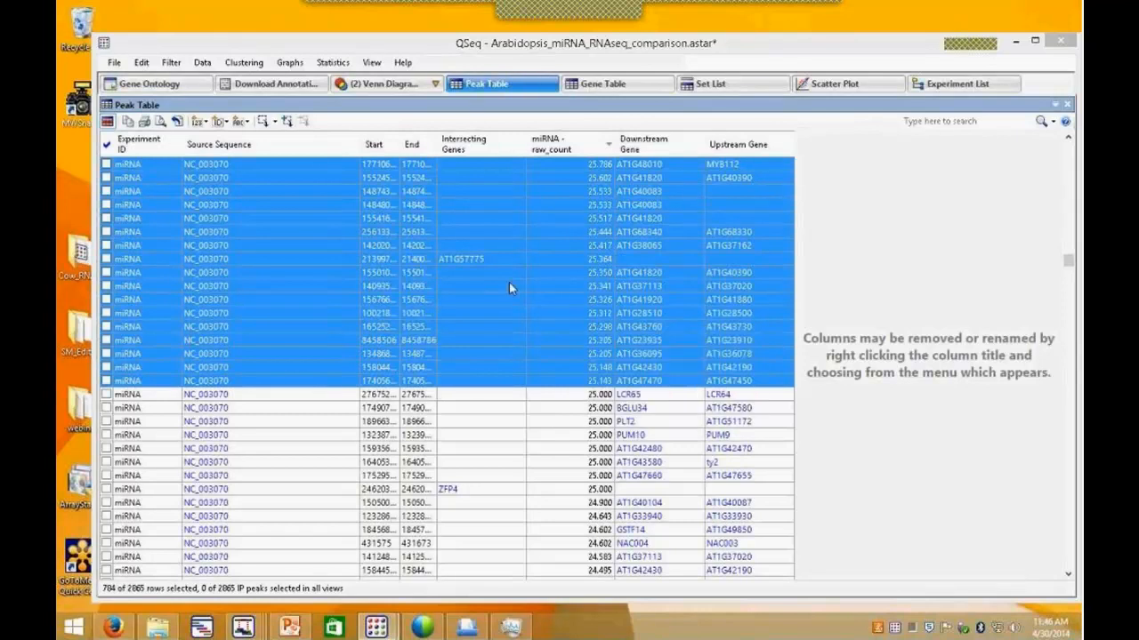
# Step: Show the genes near the selected IP peaks and widen the GO ID column in the gene table
pyautogui.rightClick(547, 281)
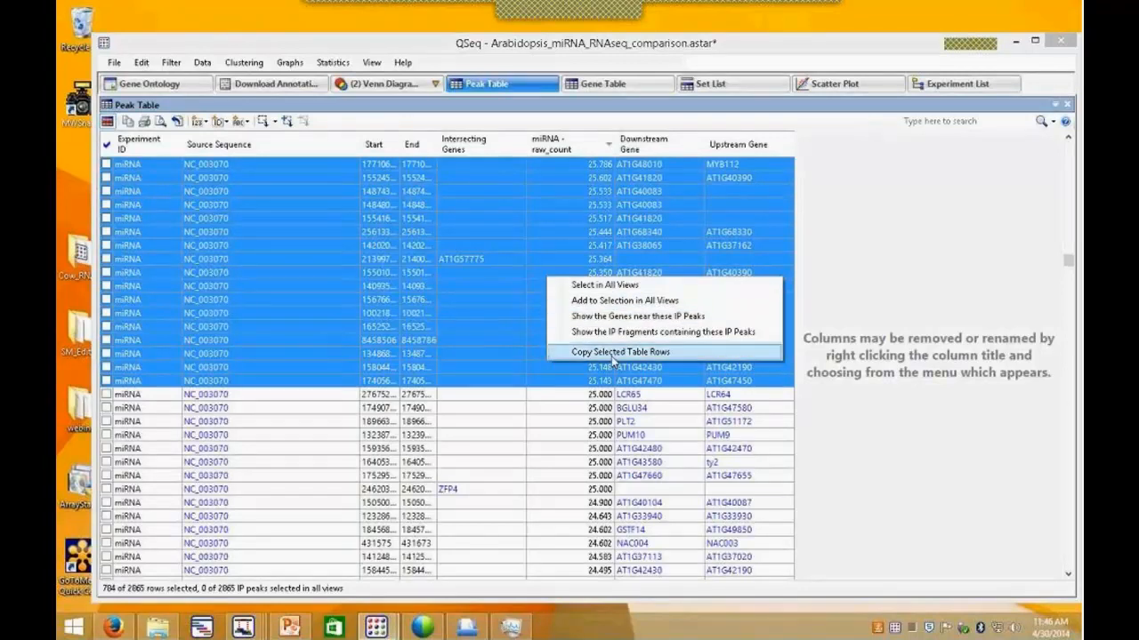
pyautogui.click(612, 322)
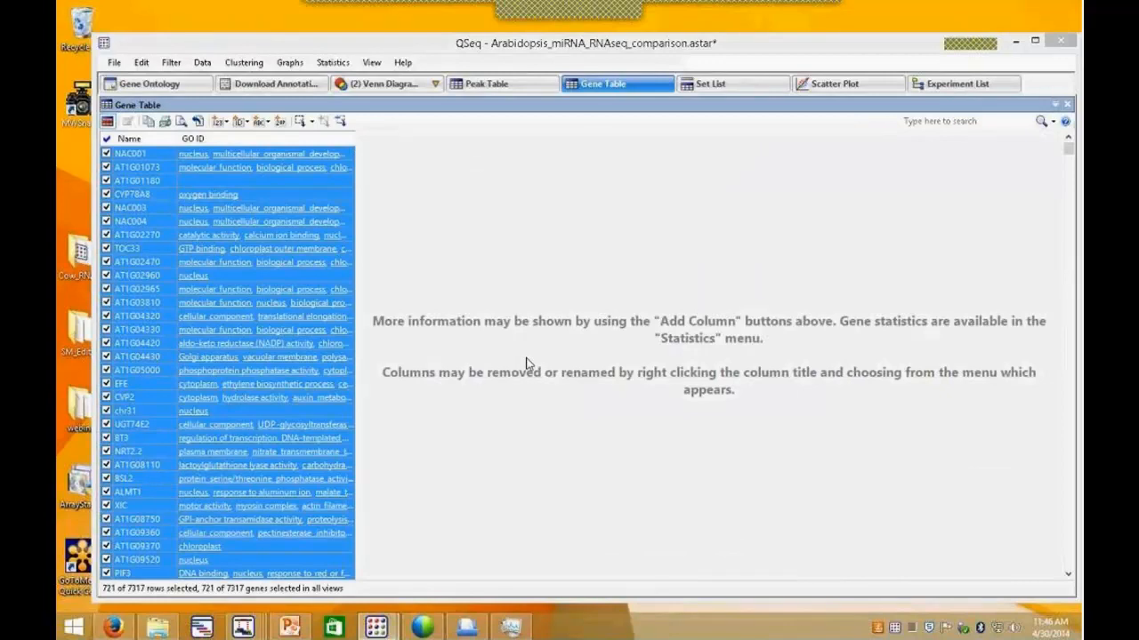
pyautogui.moveTo(224, 375)
pyautogui.moveTo(355, 135); pyautogui.dragTo(548, 135)
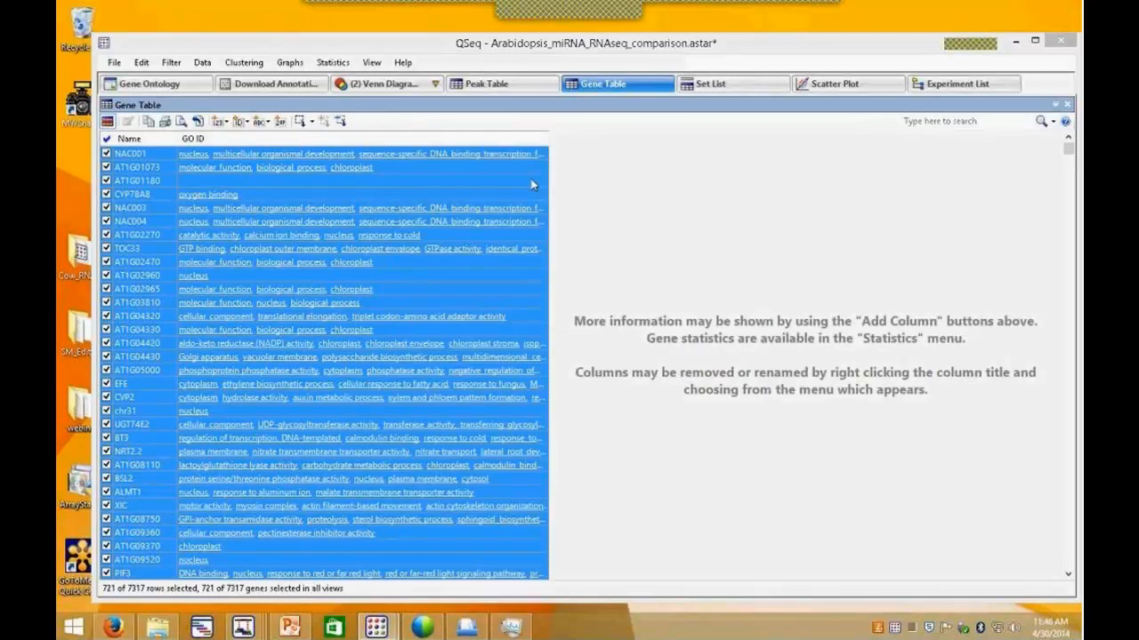
# Step: Review the available GO annotation downloads and return to the gene table
pyautogui.click(203, 64)
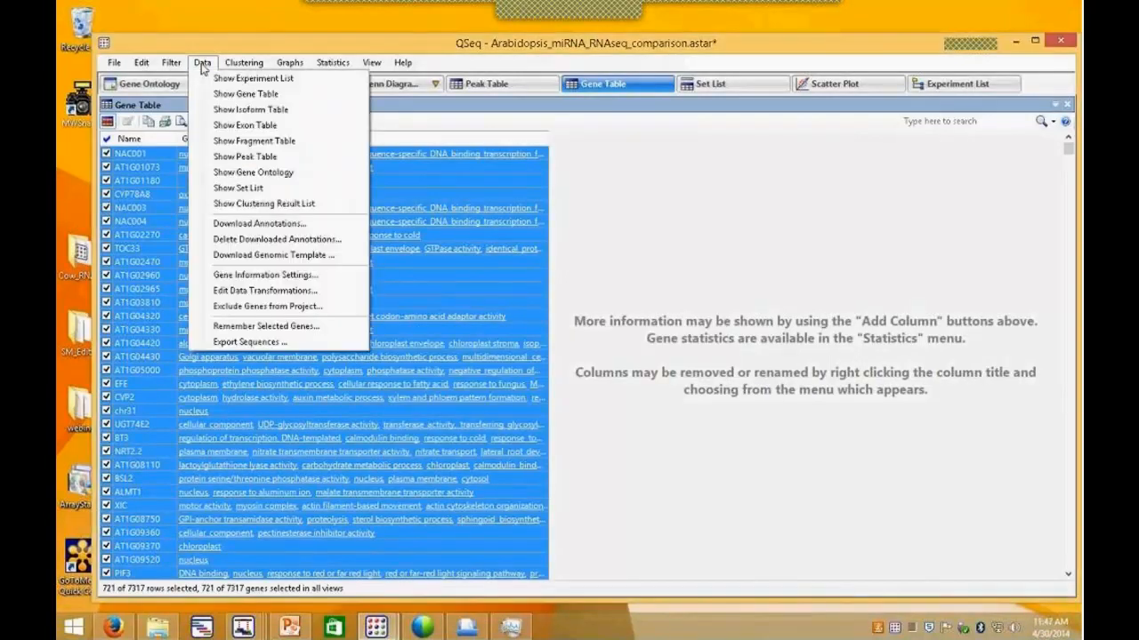
pyautogui.click(258, 224)
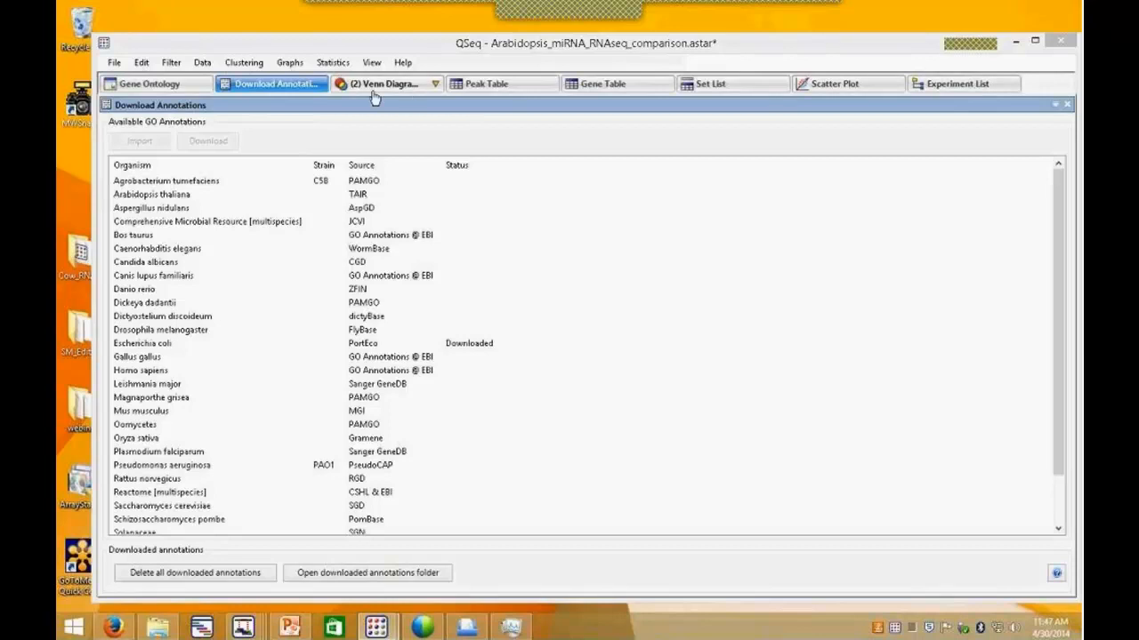
pyautogui.click(651, 88)
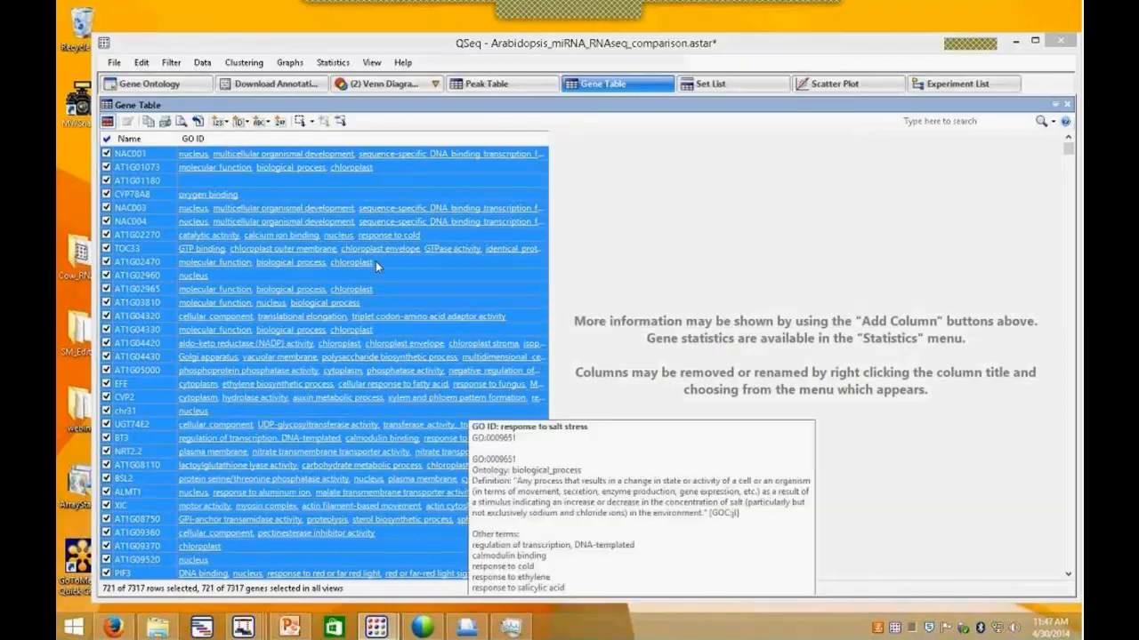
# Step: Save the selected genes as a set named "interesting miRNA genes" with the note ">25 reads mapped", and view the miRNA_genes set's details
pyautogui.click(202, 64)
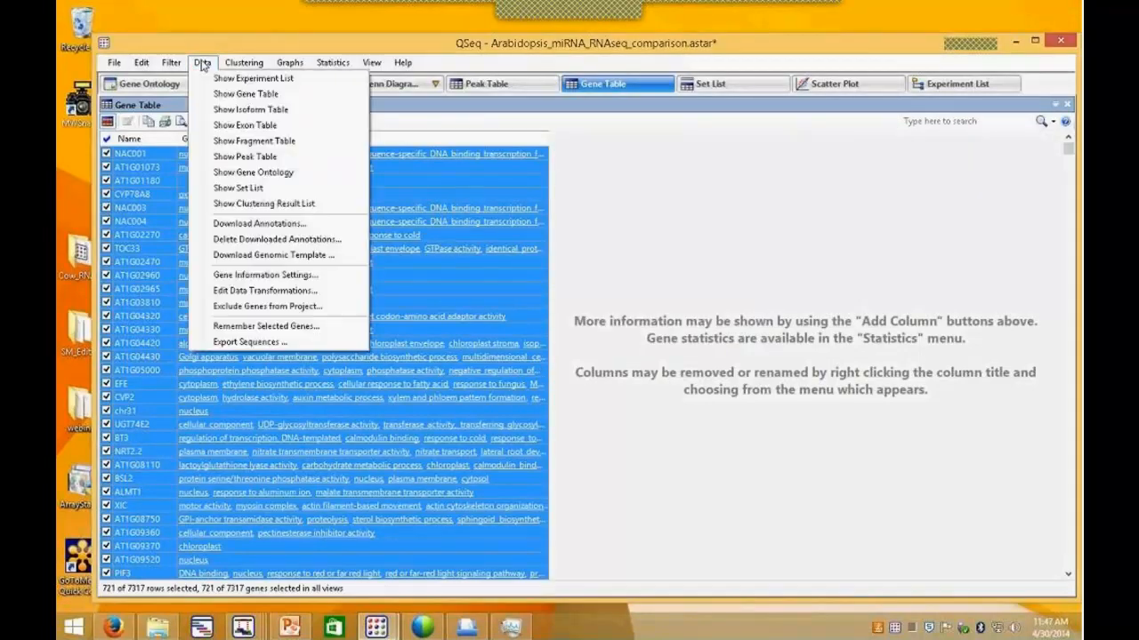
pyautogui.click(265, 327)
pyautogui.write('int')
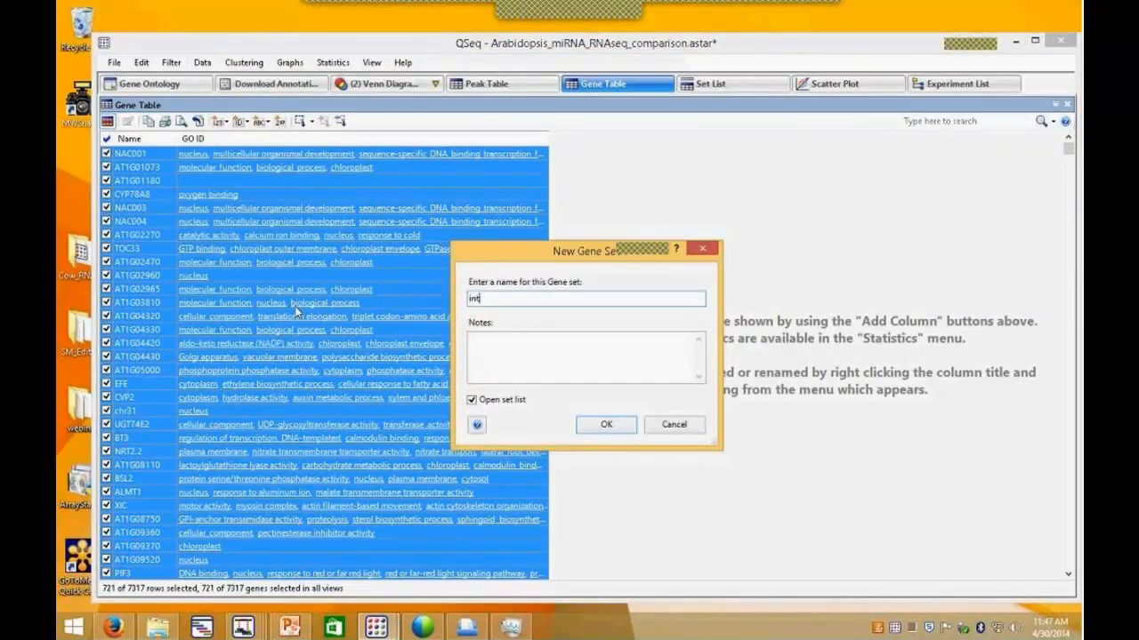
pyautogui.write('eresting miRNA genes')
pyautogui.click(508, 352)
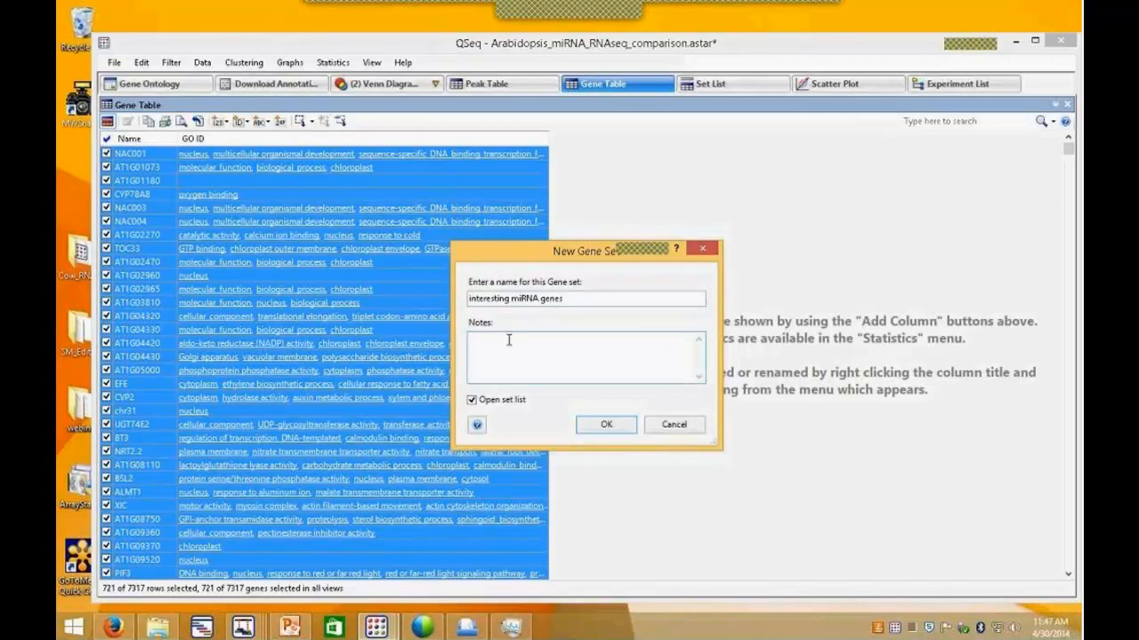
pyautogui.write('>25 reads mapped')
pyautogui.click(606, 425)
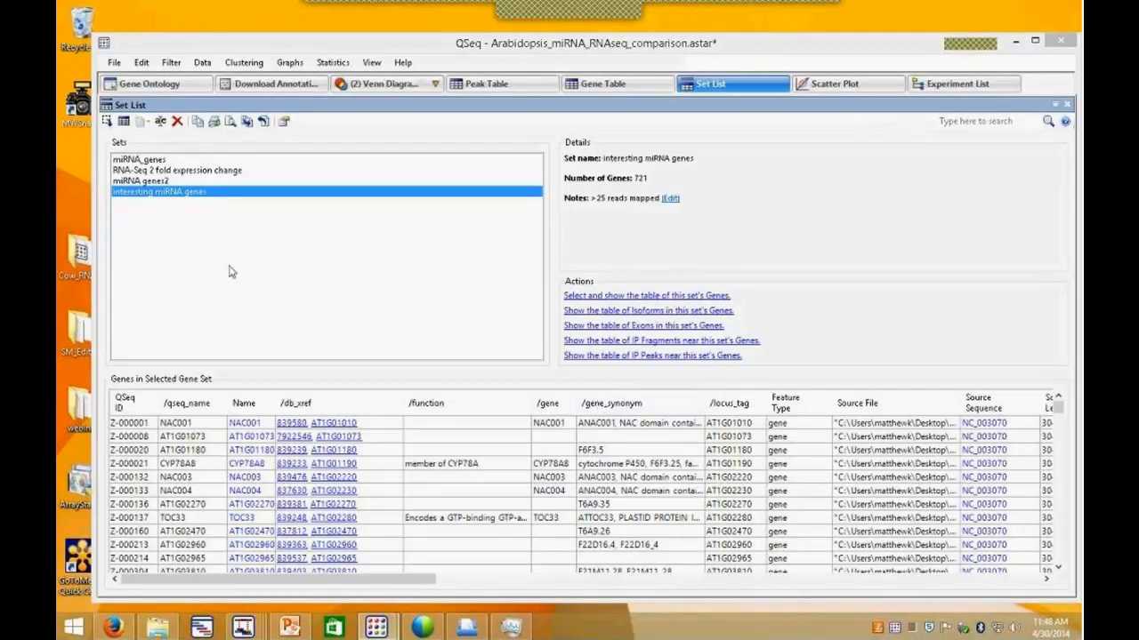
pyautogui.click(153, 161)
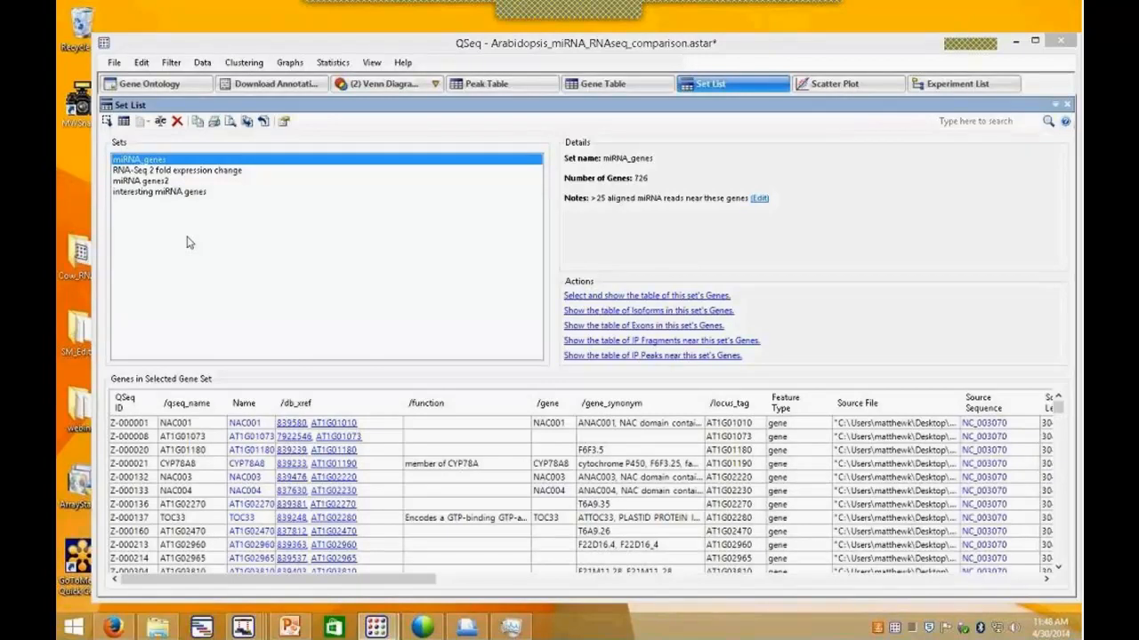
pyautogui.click(115, 64)
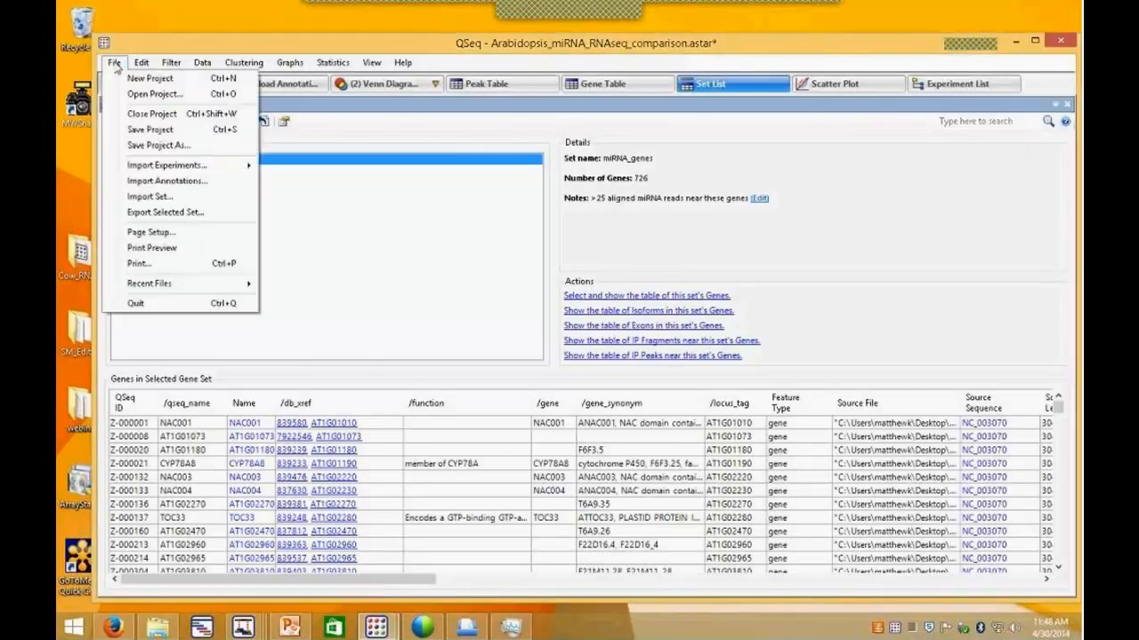
pyautogui.moveTo(177, 168)
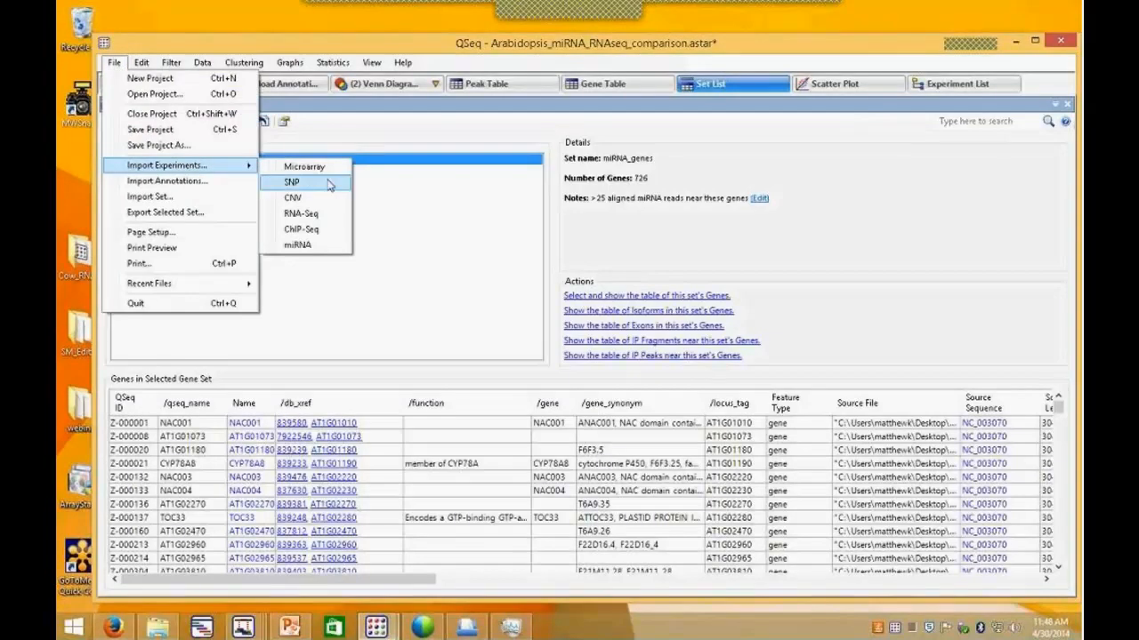
pyautogui.click(305, 224)
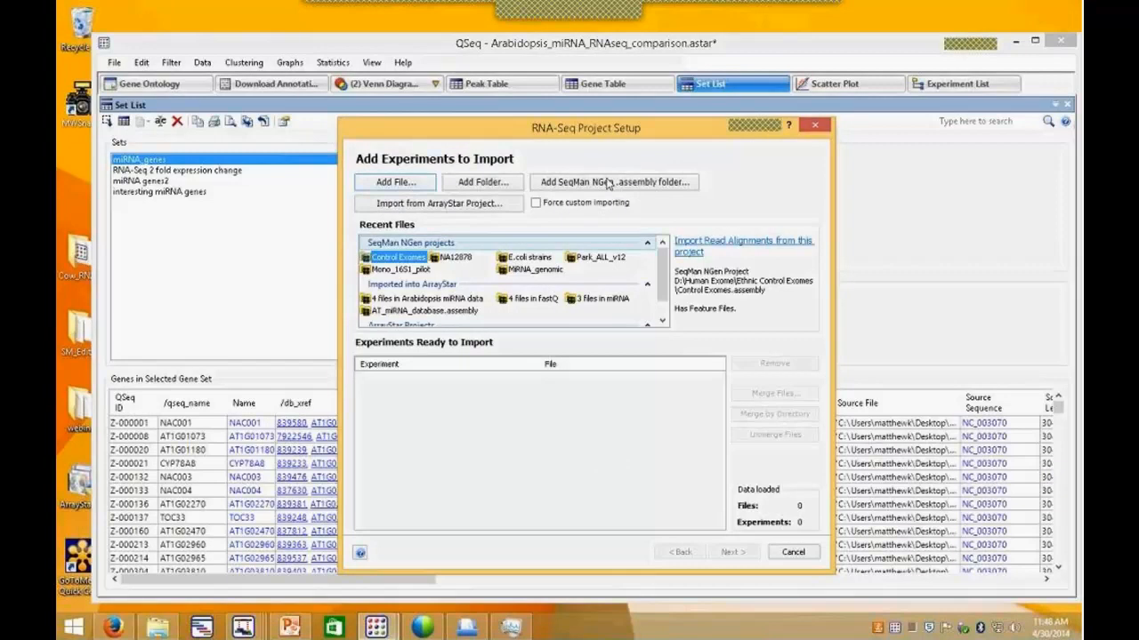
pyautogui.moveTo(768, 139); pyautogui.dragTo(769, 150)
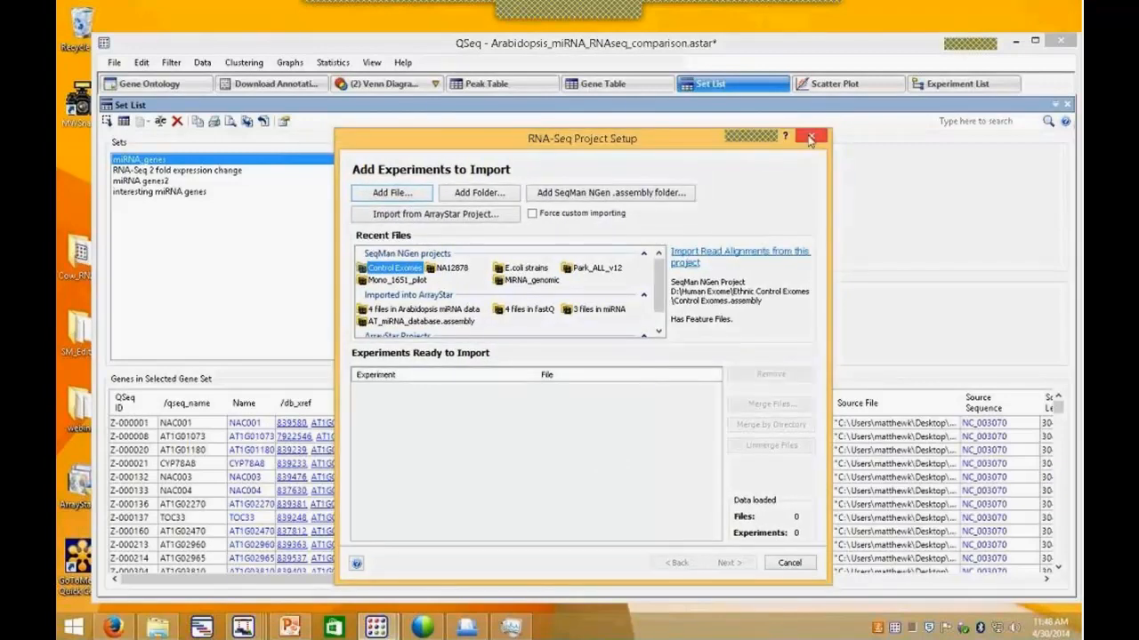
pyautogui.click(813, 137)
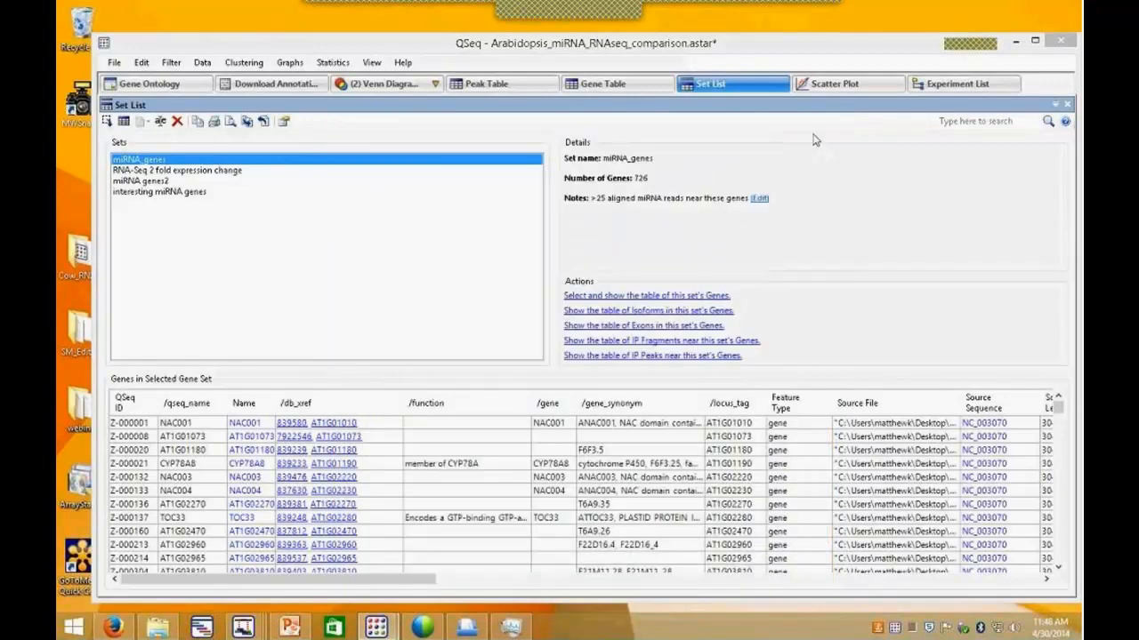
# Step: Review the RNA-Seq1 experiment's details and bring up the scatter plot of the two RNA-Seq experiments
pyautogui.click(954, 89)
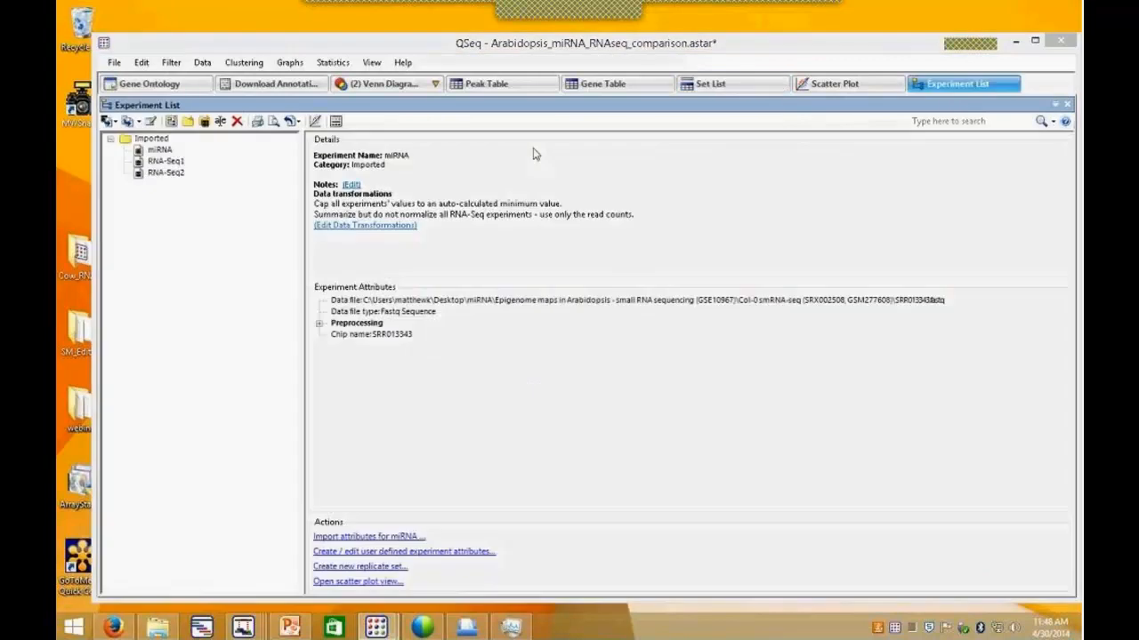
pyautogui.click(166, 162)
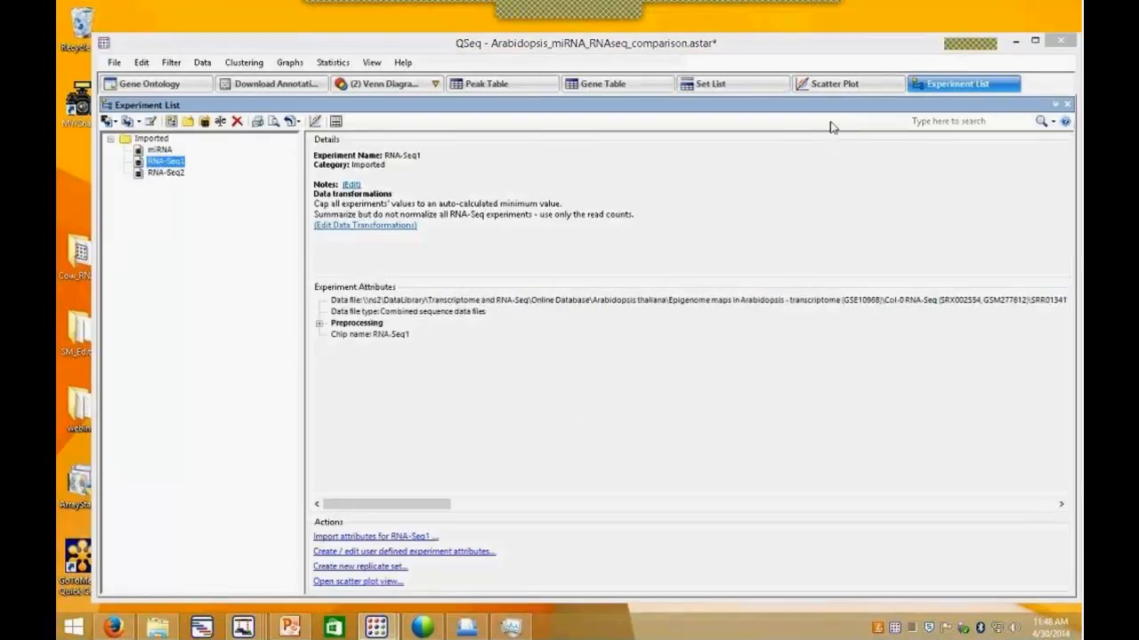
pyautogui.click(837, 88)
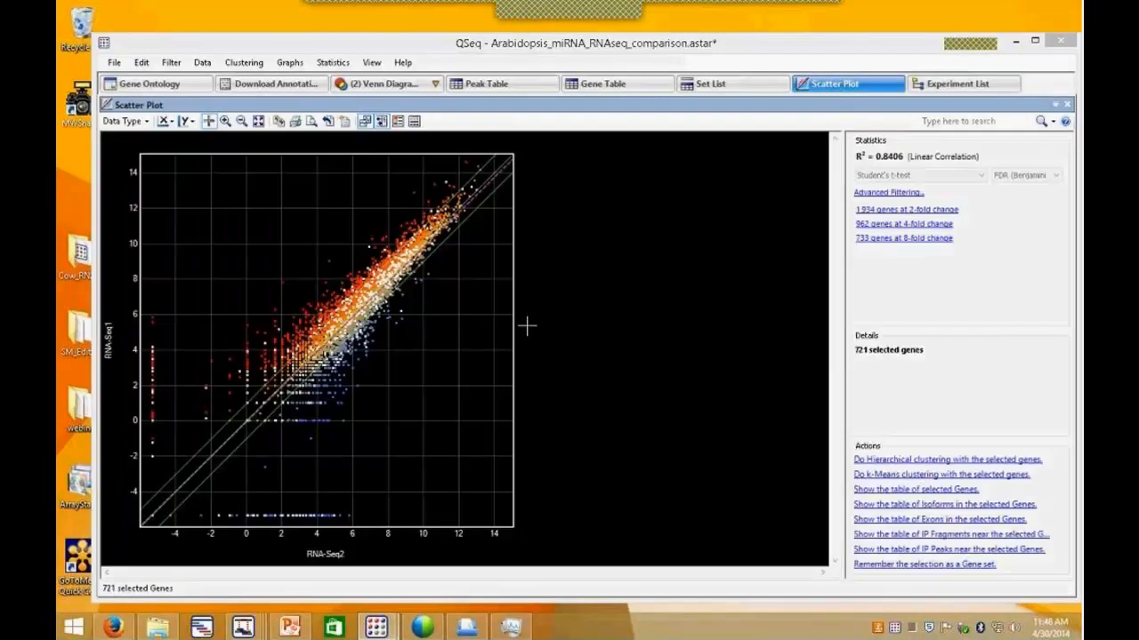
# Step: Clear the gene selection in the scatter plot and select the genes at 4-fold change
pyautogui.click(451, 369)
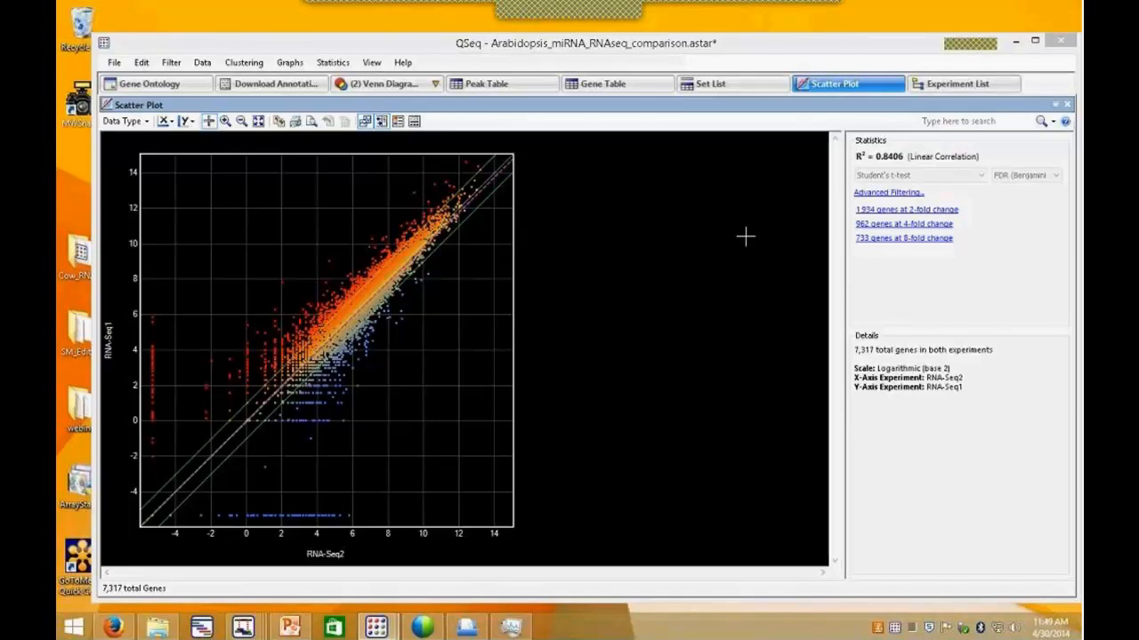
pyautogui.click(917, 226)
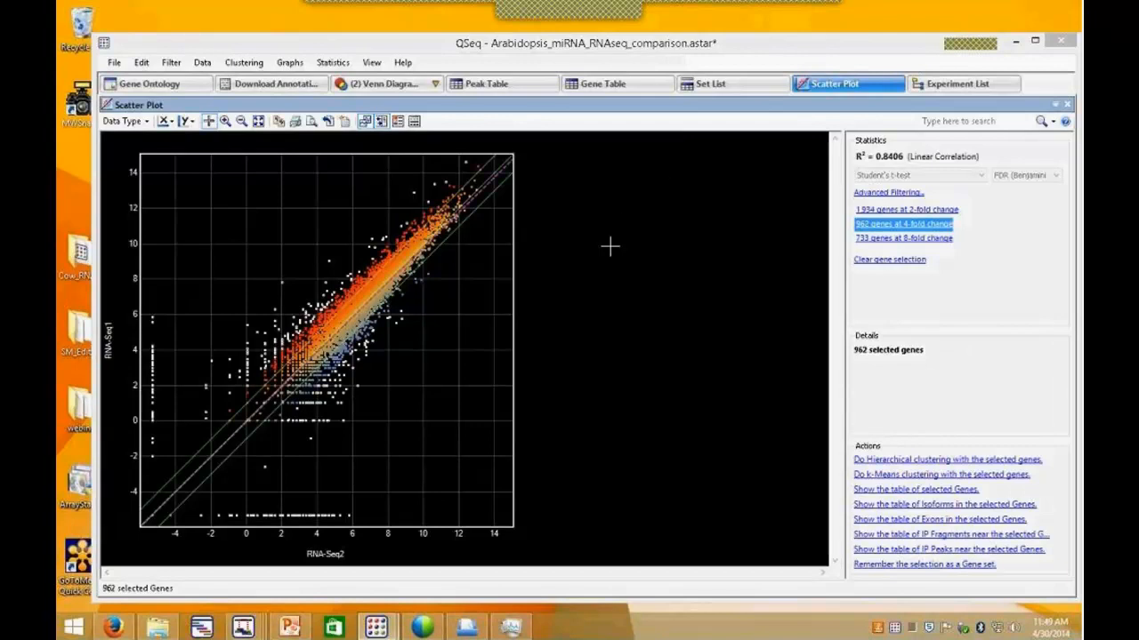
pyautogui.moveTo(265, 467)
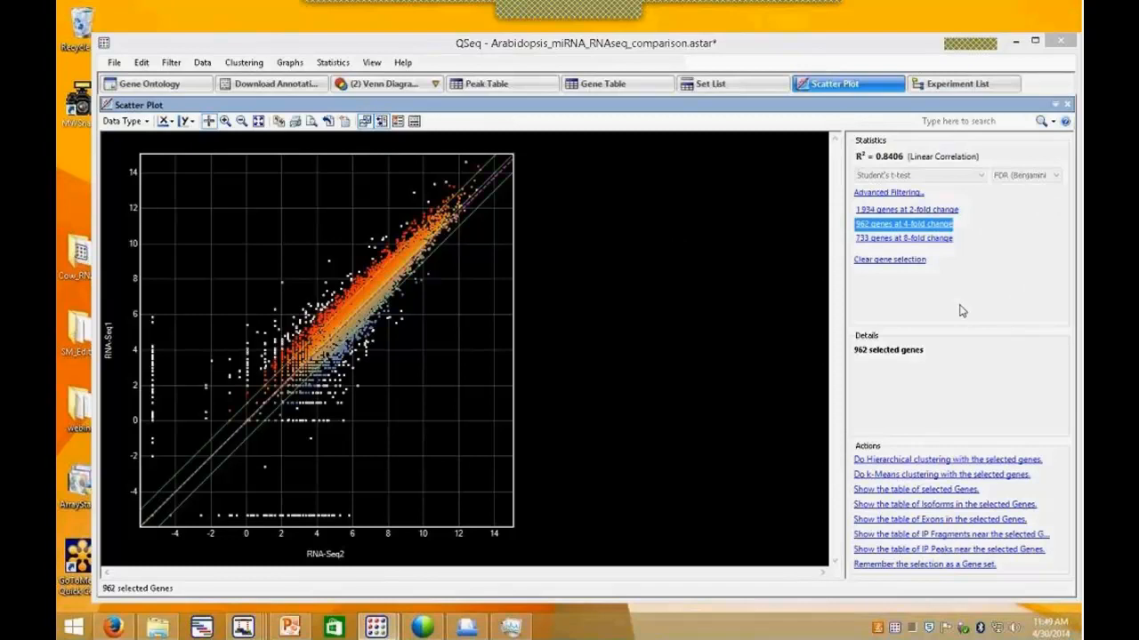
# Step: In advanced filtering, add to the 4-fold change filter an Expression Level/Signal criterion for RNA-Seq1 with logarithmic signal > 2
pyautogui.click(877, 193)
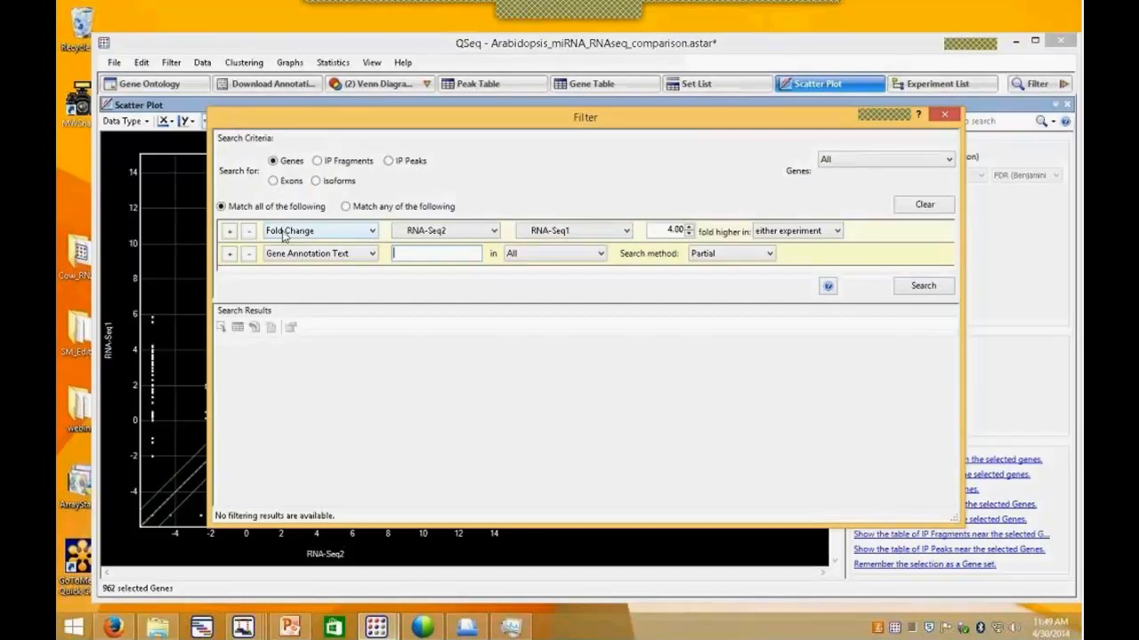
pyautogui.click(367, 255)
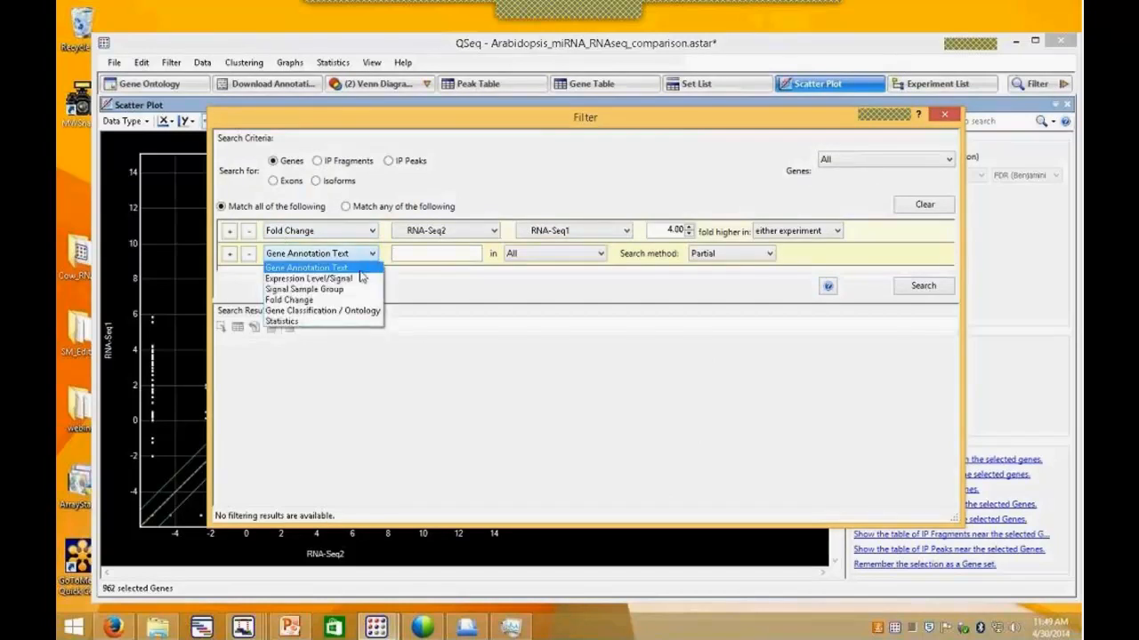
pyautogui.click(359, 272)
pyautogui.click(542, 254)
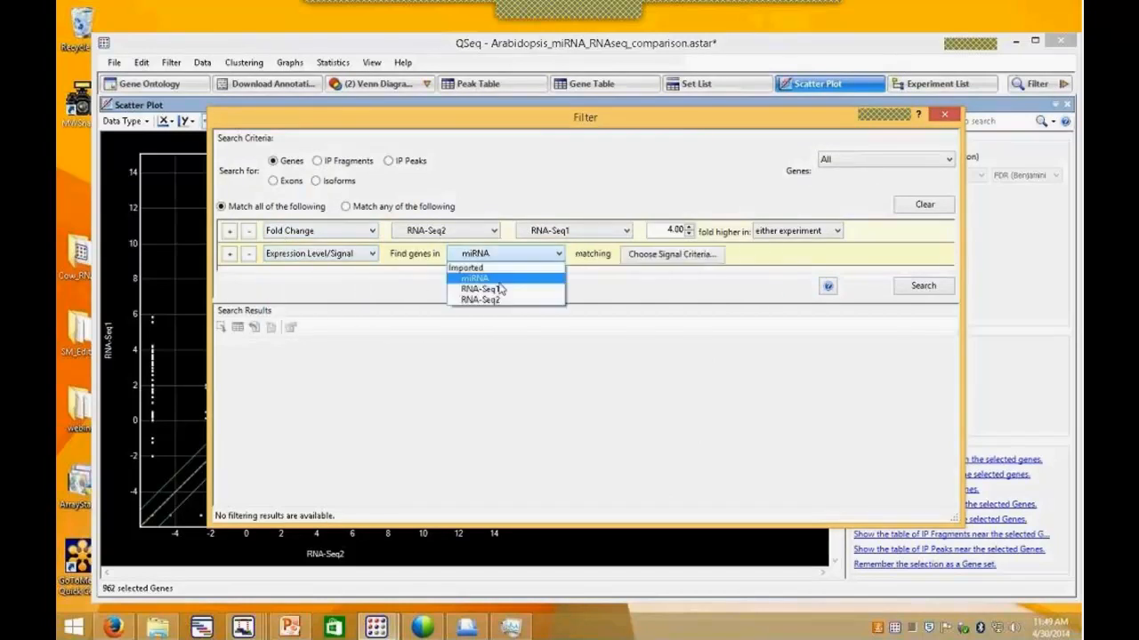
pyautogui.click(485, 279)
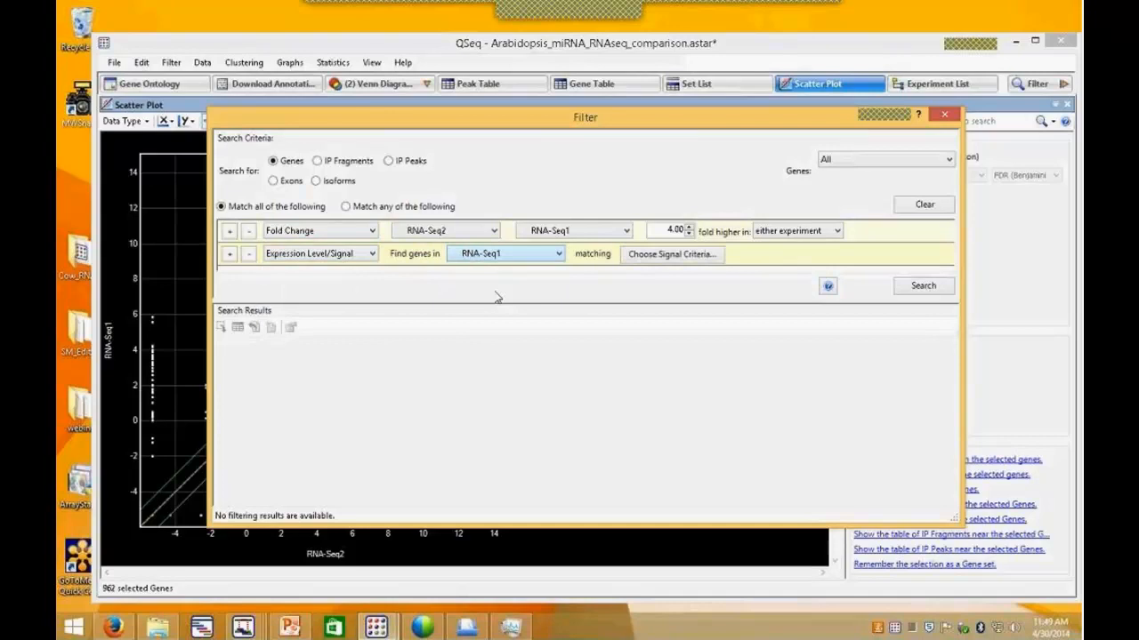
pyautogui.click(660, 256)
pyautogui.click(496, 355)
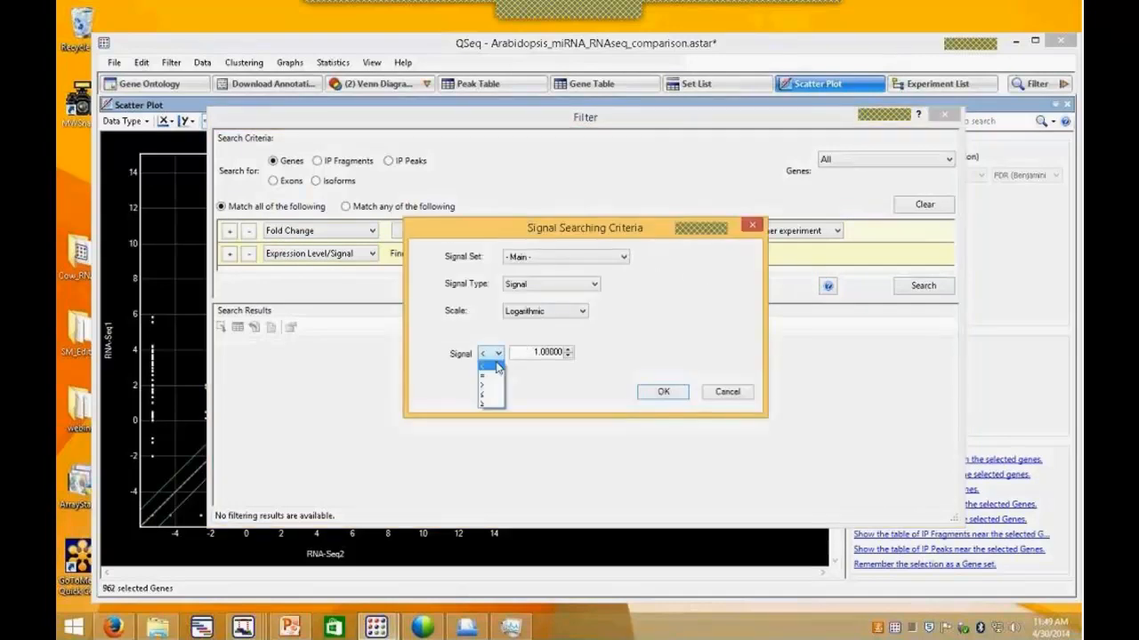
pyautogui.click(485, 384)
pyautogui.click(566, 350)
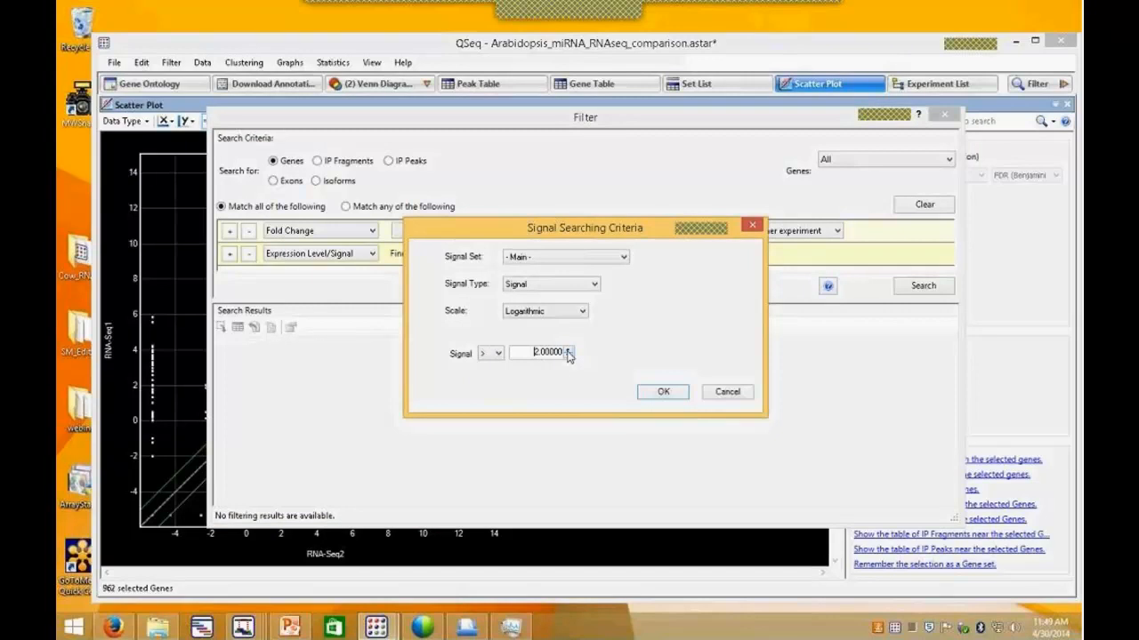
pyautogui.click(659, 392)
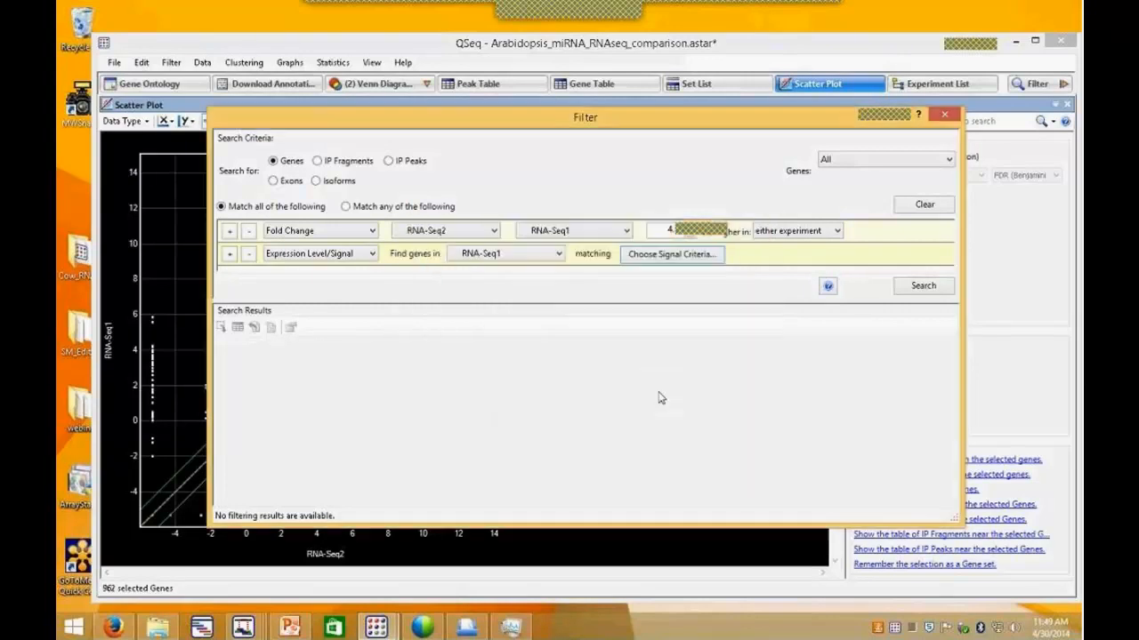
# Step: Add another Expression Level/Signal criterion to the filter for RNA-Seq2 with a logarithmic signal of at least 1
pyautogui.click(229, 254)
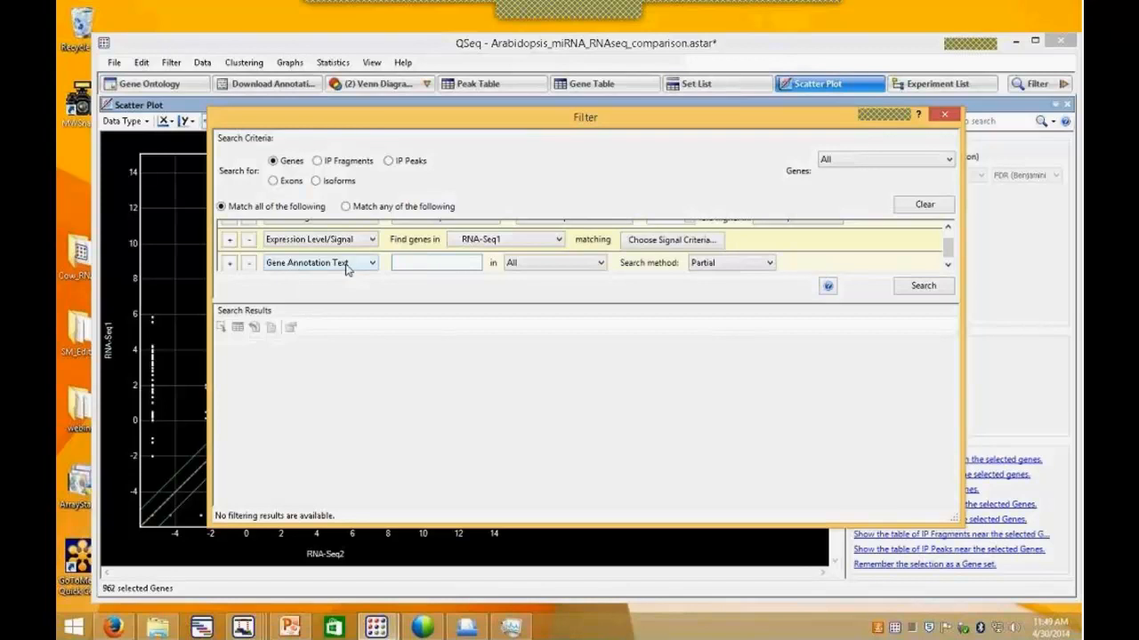
pyautogui.click(346, 269)
pyautogui.click(348, 286)
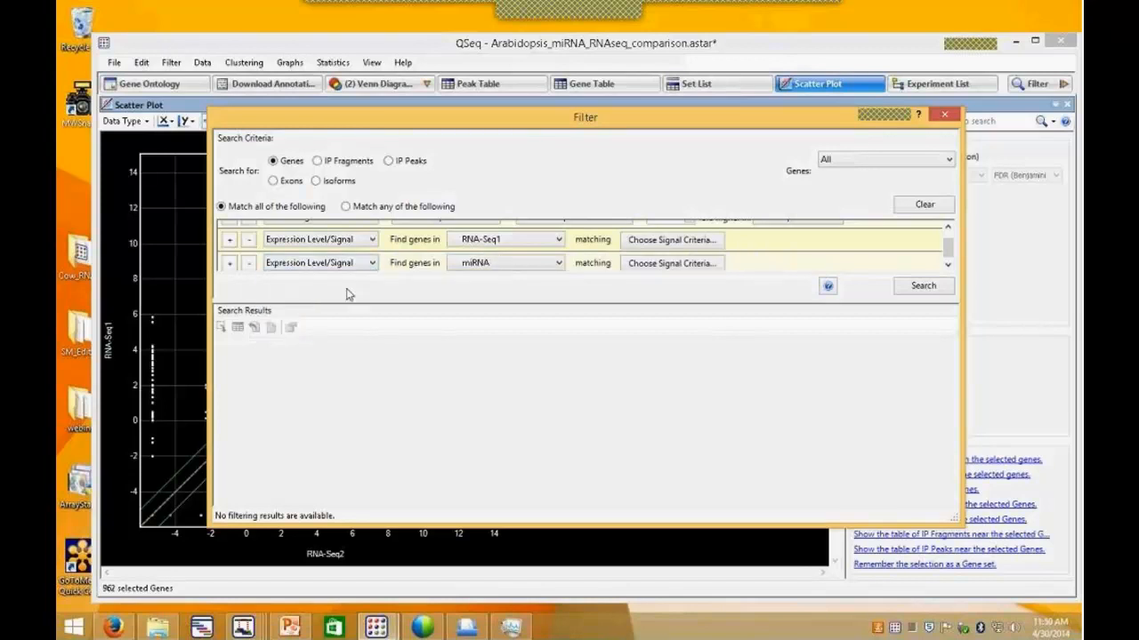
pyautogui.click(558, 263)
pyautogui.click(501, 314)
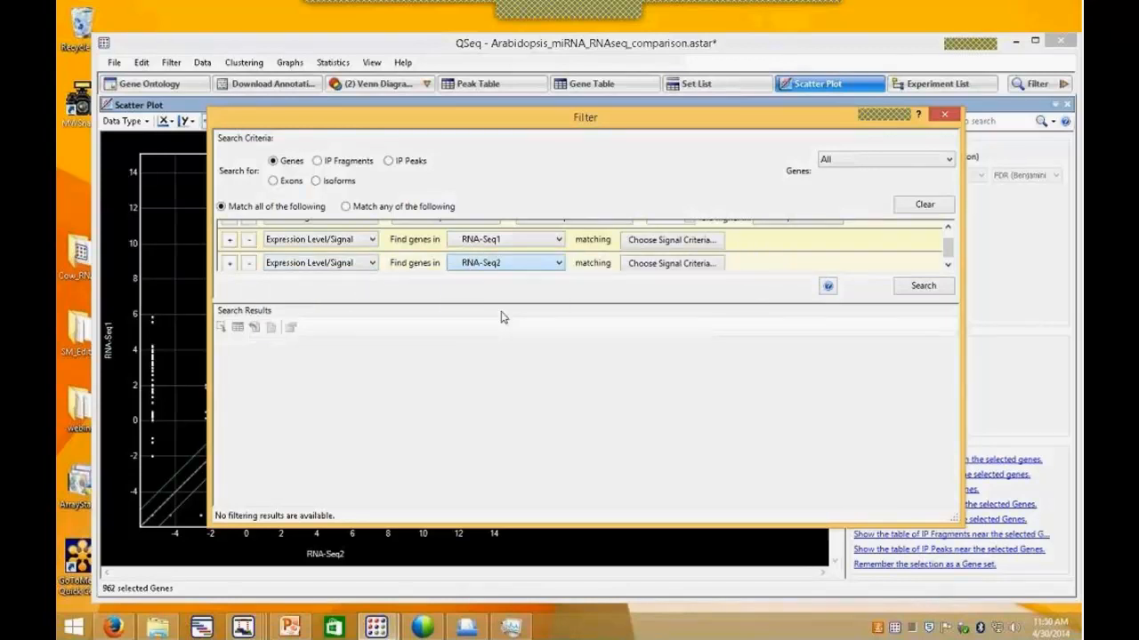
pyautogui.click(687, 263)
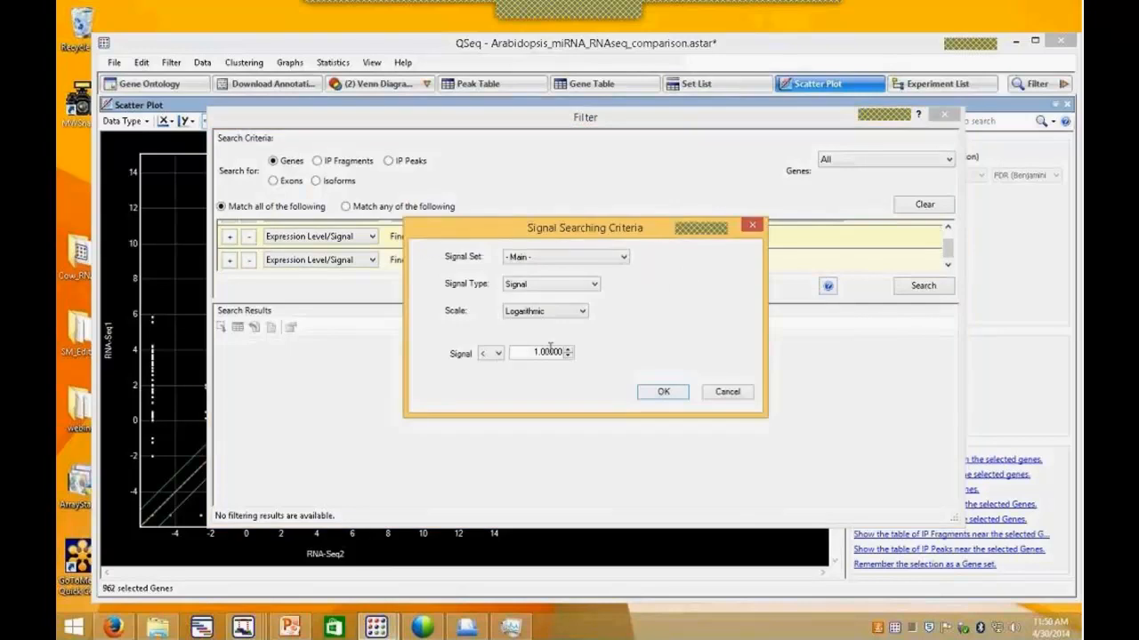
pyautogui.click(498, 353)
pyautogui.click(494, 402)
pyautogui.click(663, 393)
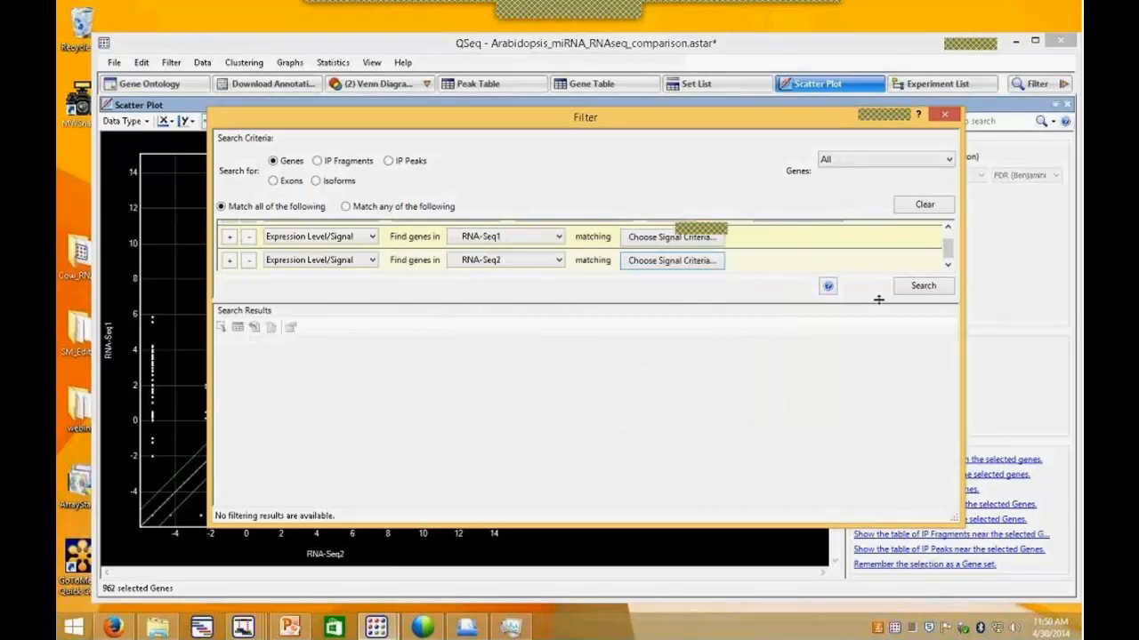
# Step: Search for genes matching all the filter criteria and reposition the Filter window over the scatter plot
pyautogui.click(920, 289)
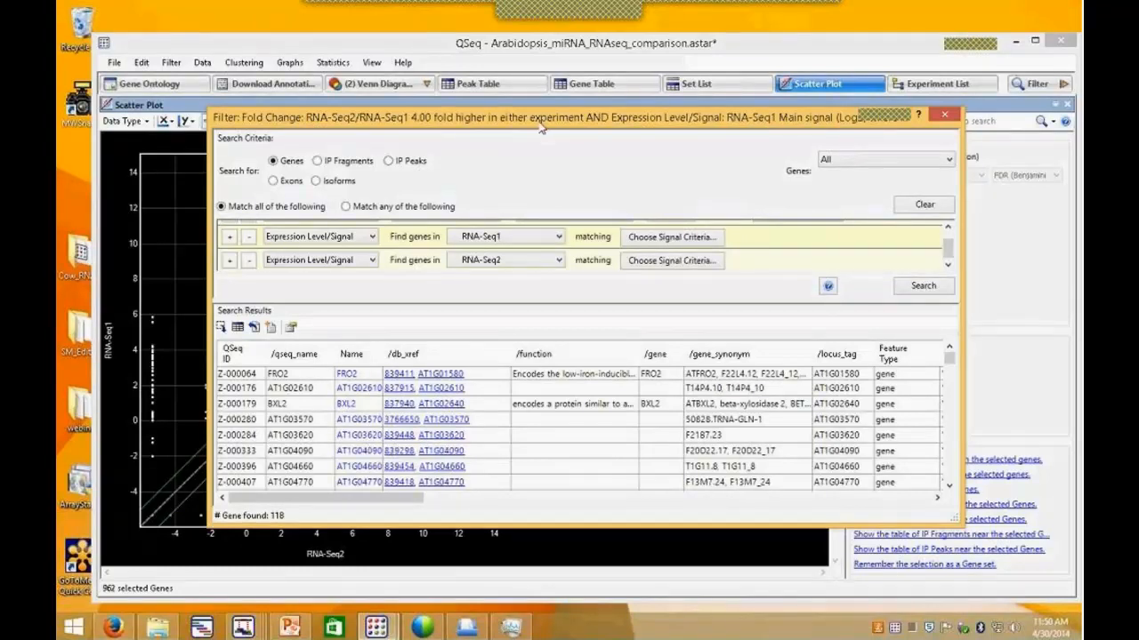
pyautogui.moveTo(544, 127); pyautogui.dragTo(552, 147)
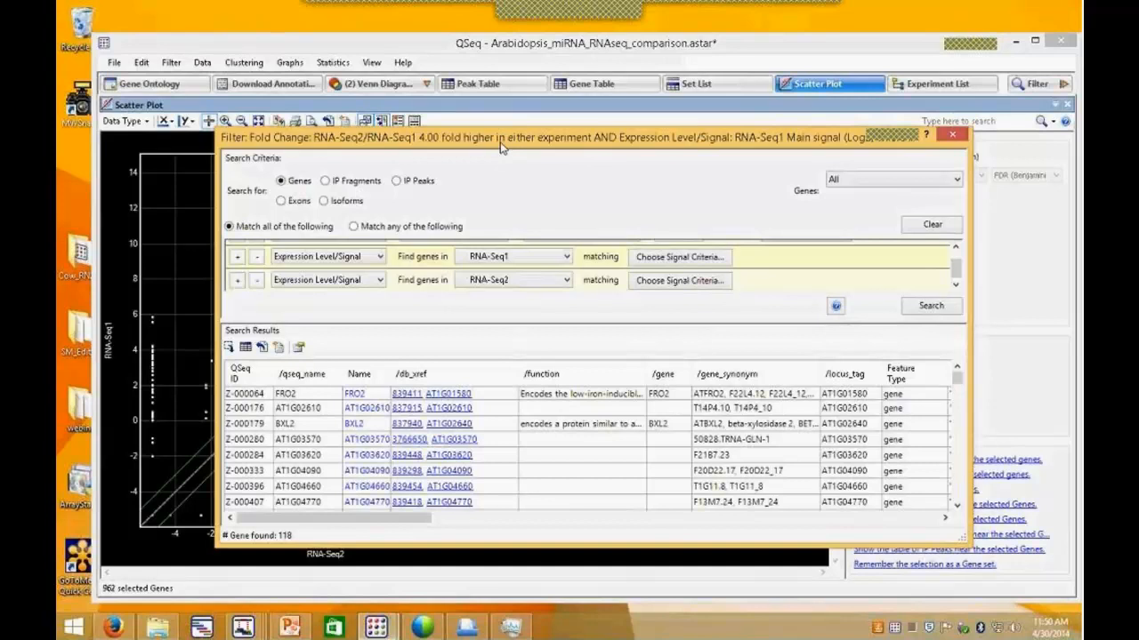
pyautogui.moveTo(503, 140); pyautogui.dragTo(516, 174)
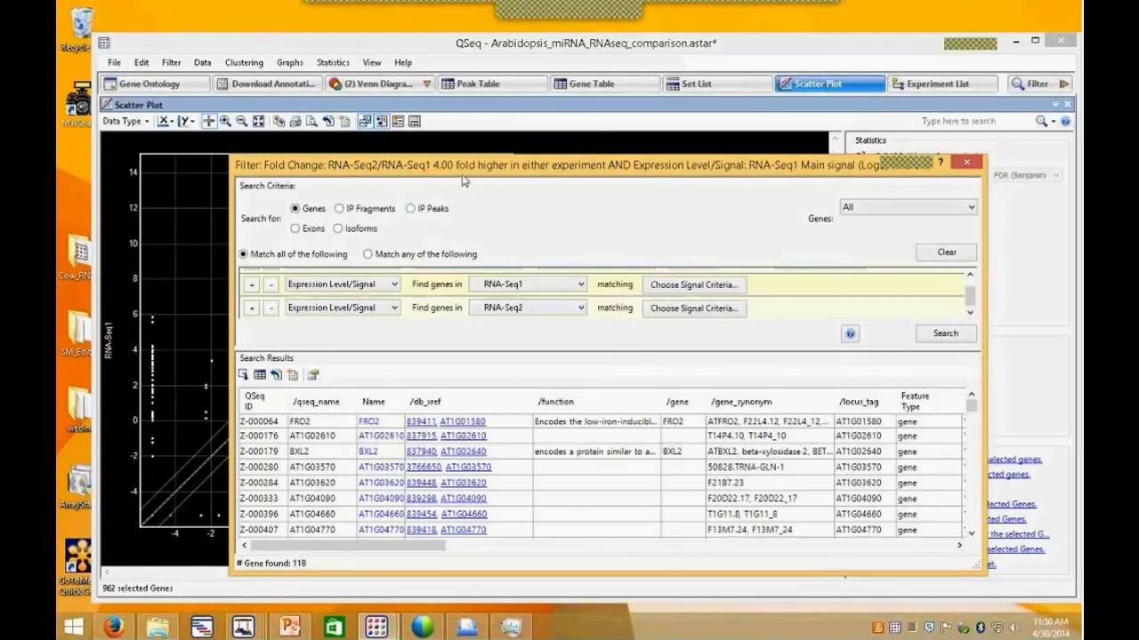
pyautogui.moveTo(459, 167); pyautogui.dragTo(449, 114)
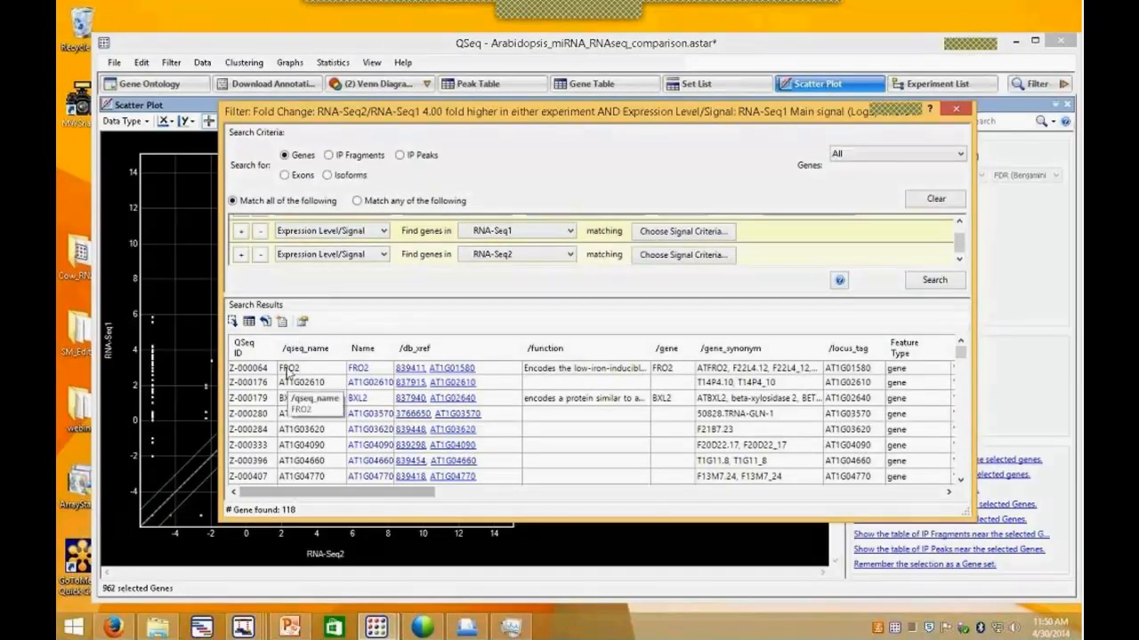
# Step: Save the filtered genes as a new gene set named RNA-Seq3, keeping the filter criteria in its notes
pyautogui.click(282, 322)
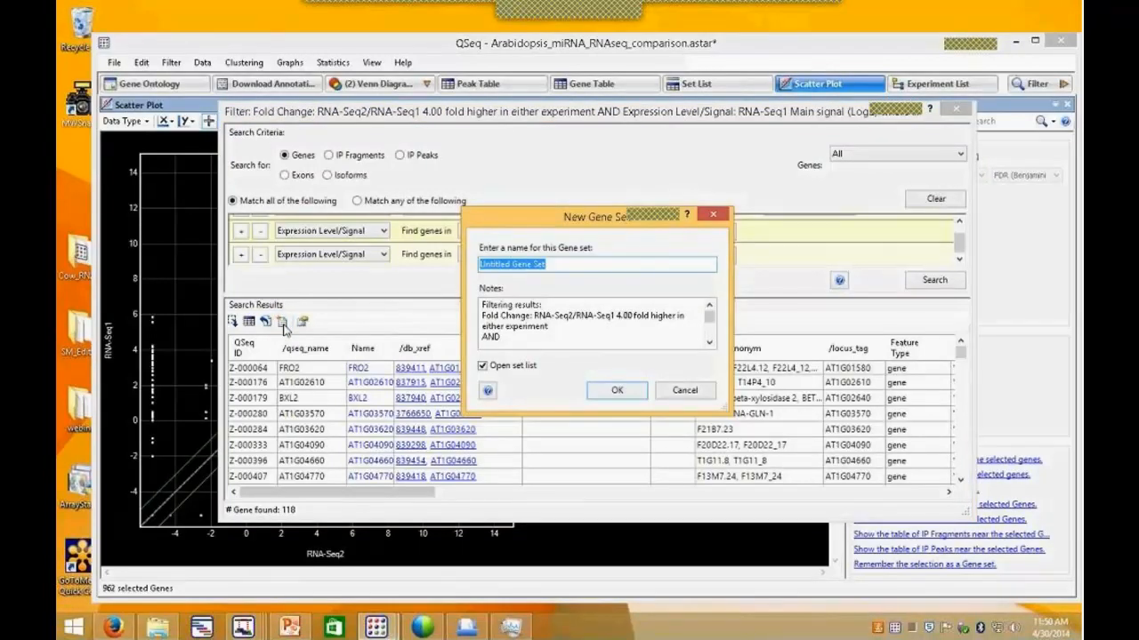
pyautogui.write('RNA-Seq')
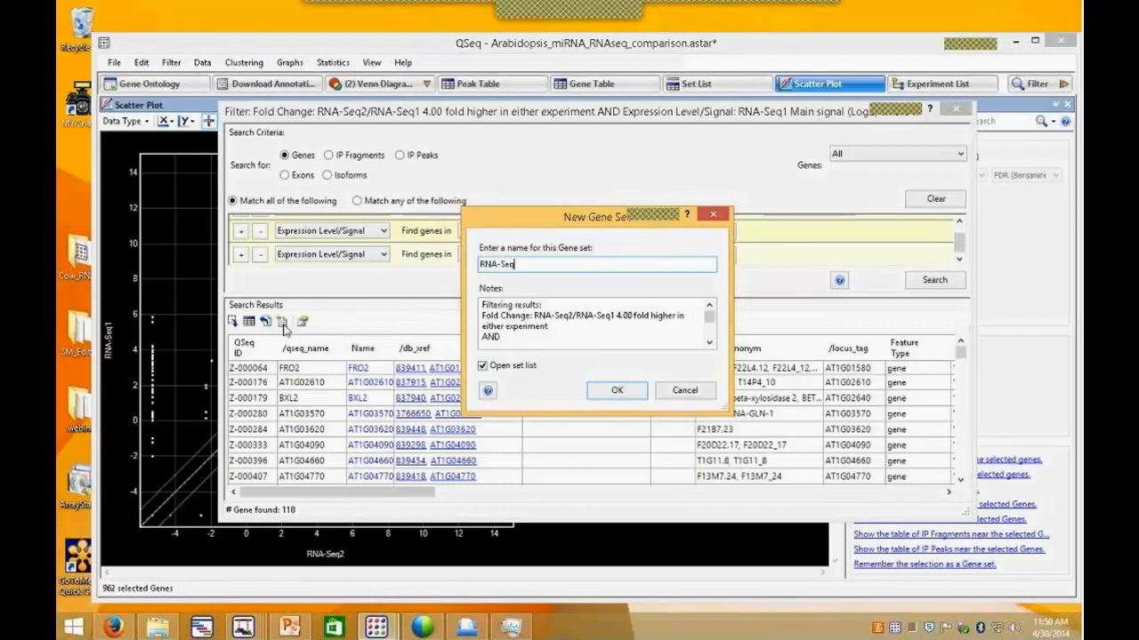
pyautogui.write('3')
pyautogui.moveTo(507, 337); pyautogui.dragTo(480, 306)
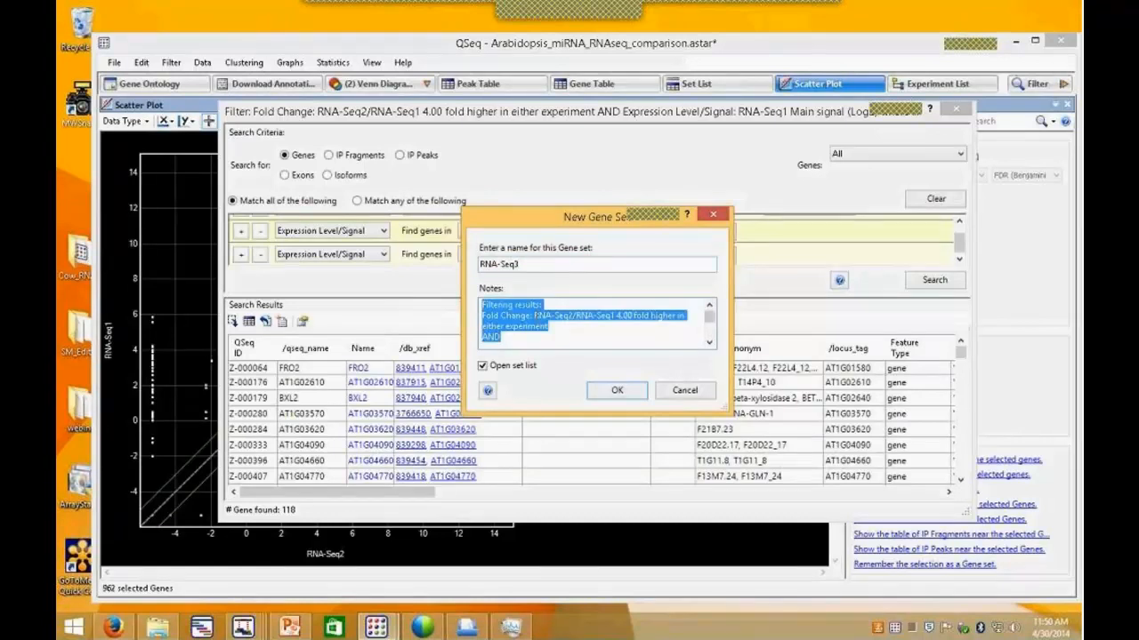
pyautogui.click(612, 396)
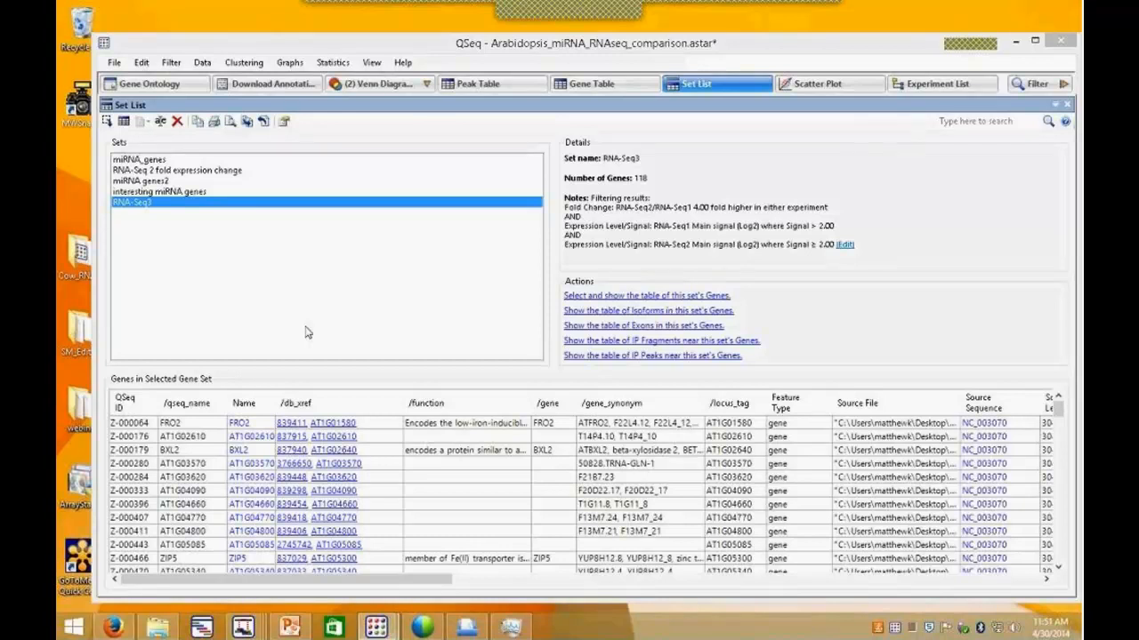
# Step: Open the first Venn diagram and examine the regions comparing miRNA_genes with RNA-Seq 2 fold expression change
pyautogui.click(384, 85)
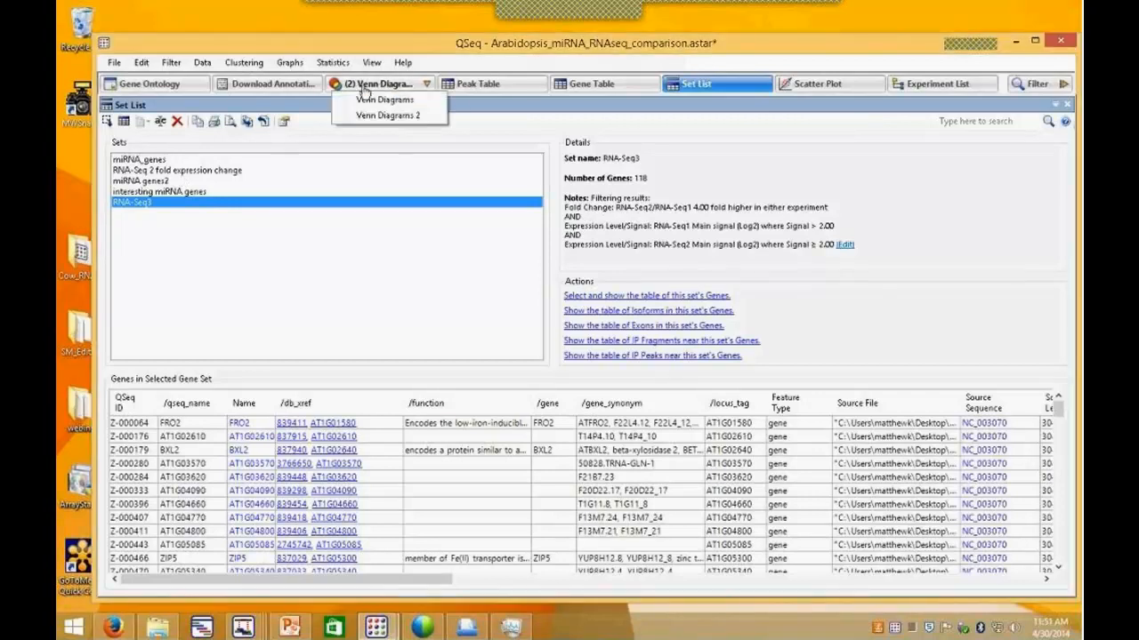
pyautogui.click(363, 93)
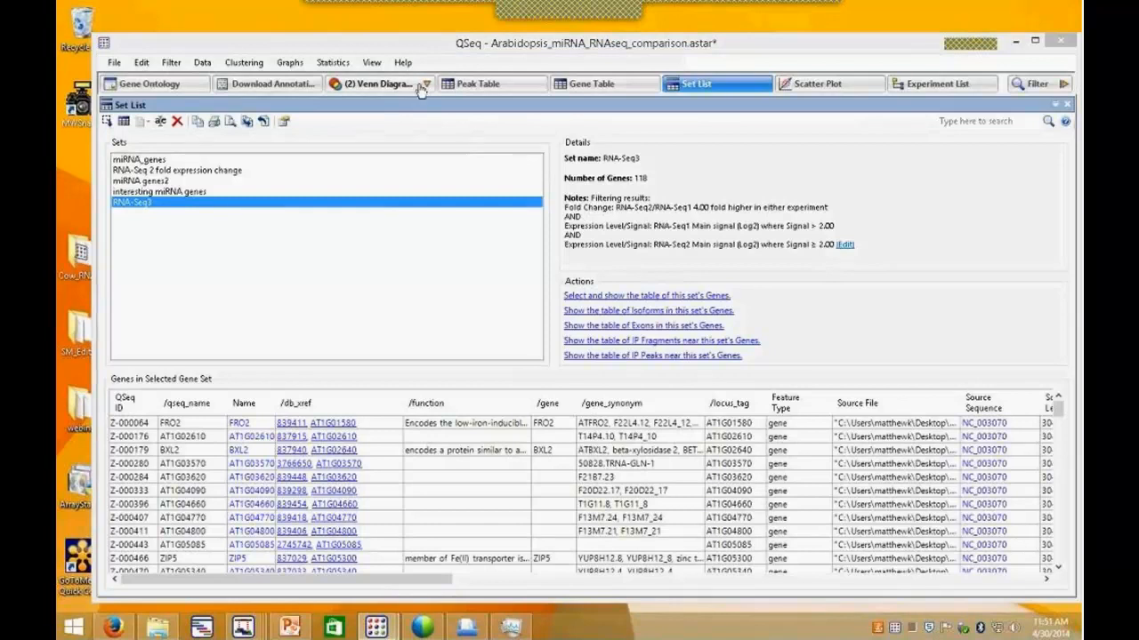
pyautogui.click(426, 86)
pyautogui.click(378, 102)
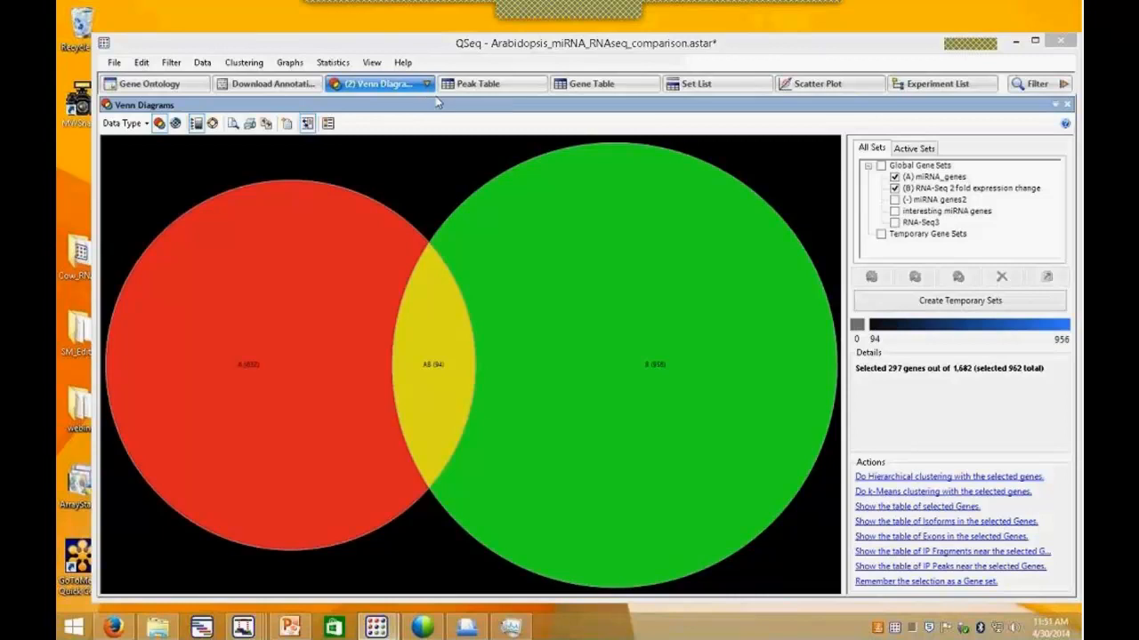
pyautogui.moveTo(911, 180)
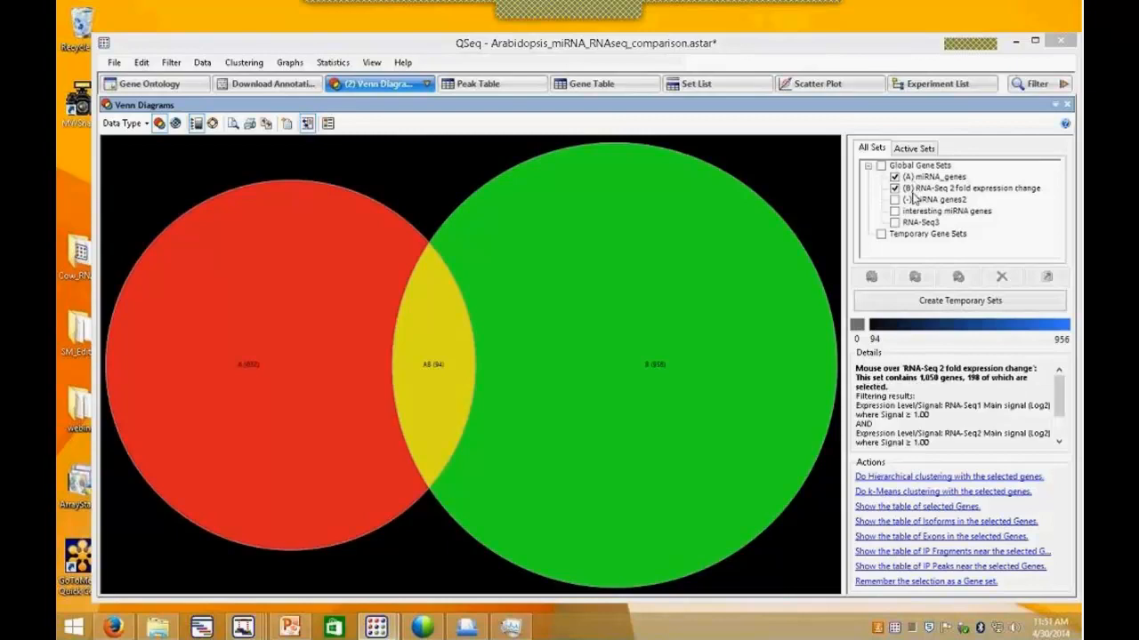
pyautogui.moveTo(901, 202)
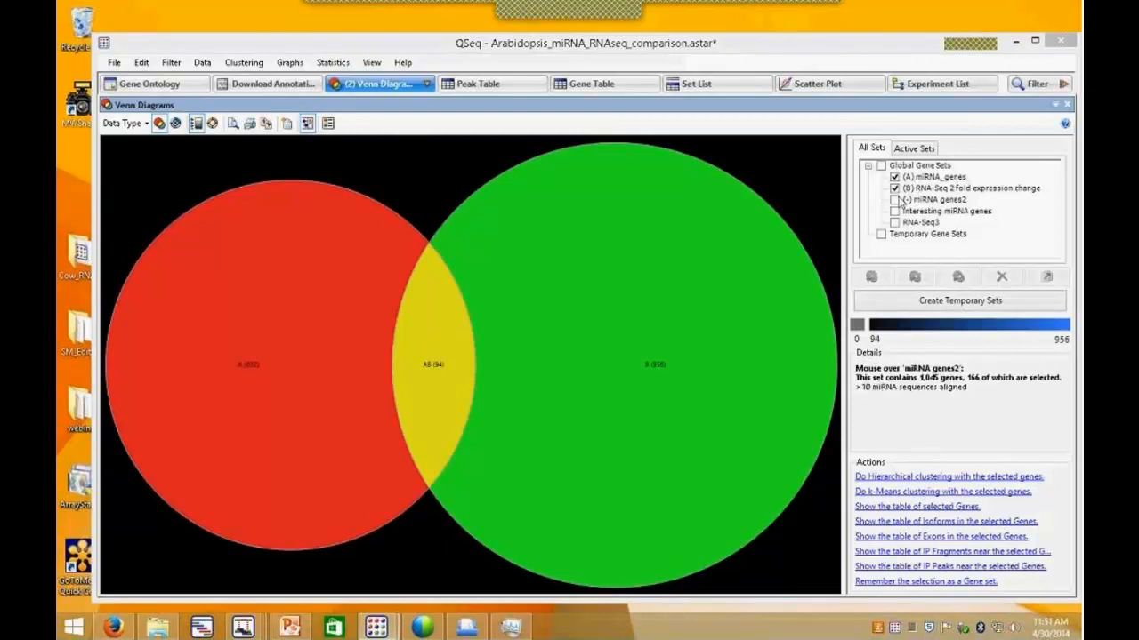
pyautogui.moveTo(222, 388)
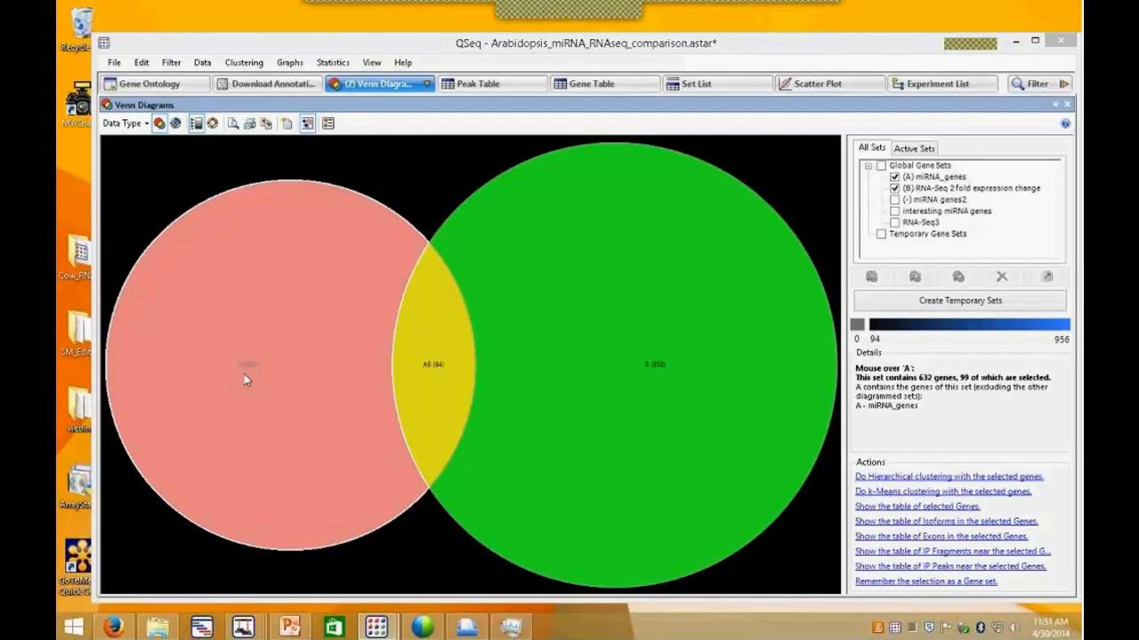
pyautogui.moveTo(721, 377)
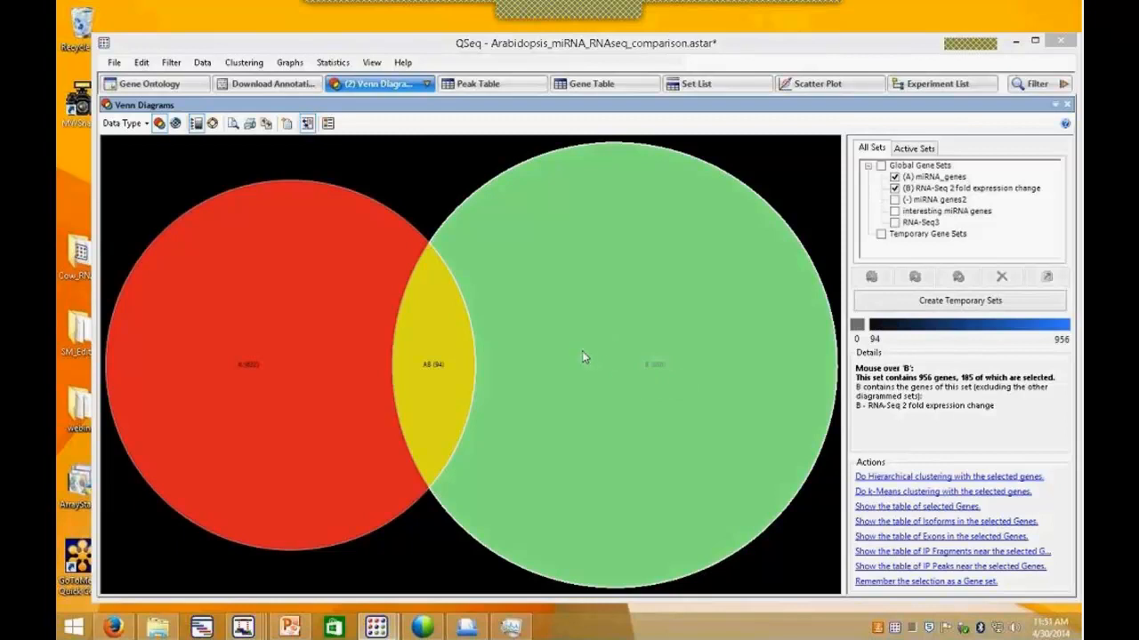
# Step: Select the genes shared by miRNA_genes and RNA-Seq 2 fold expression change in the Venn diagram and show them in the gene table
pyautogui.moveTo(396, 380)
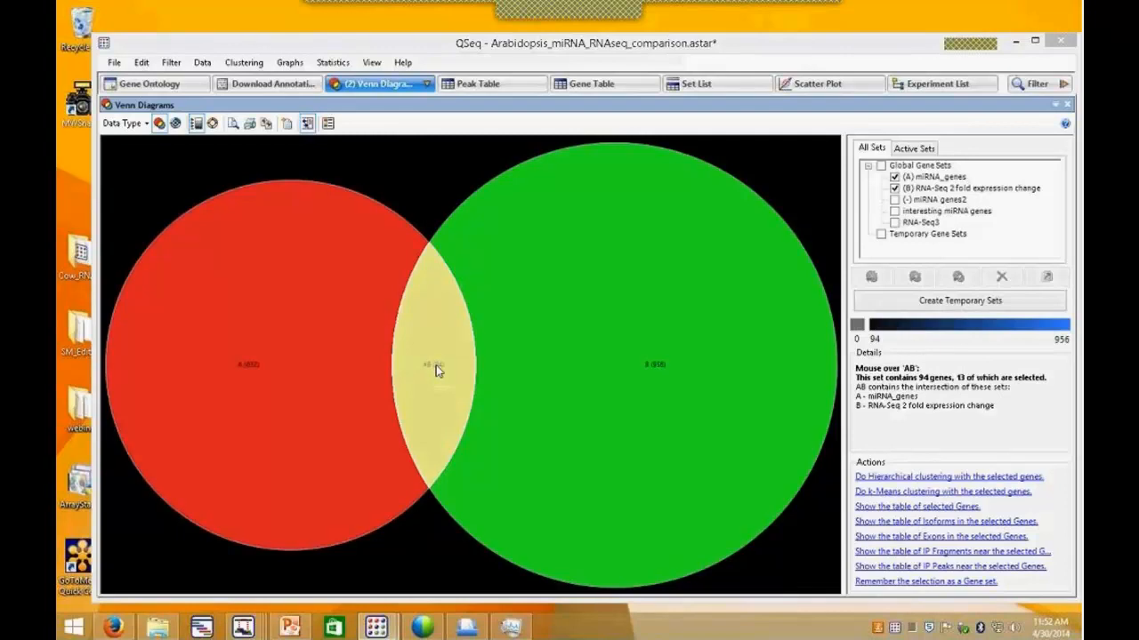
pyautogui.click(436, 370)
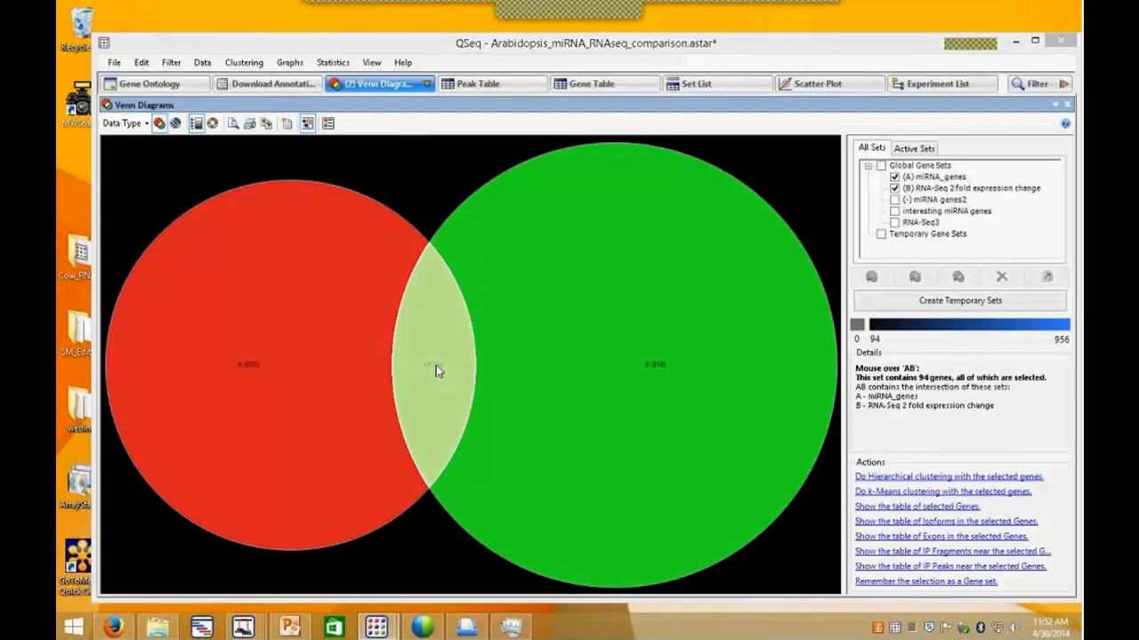
pyautogui.click(899, 507)
pyautogui.moveTo(416, 347)
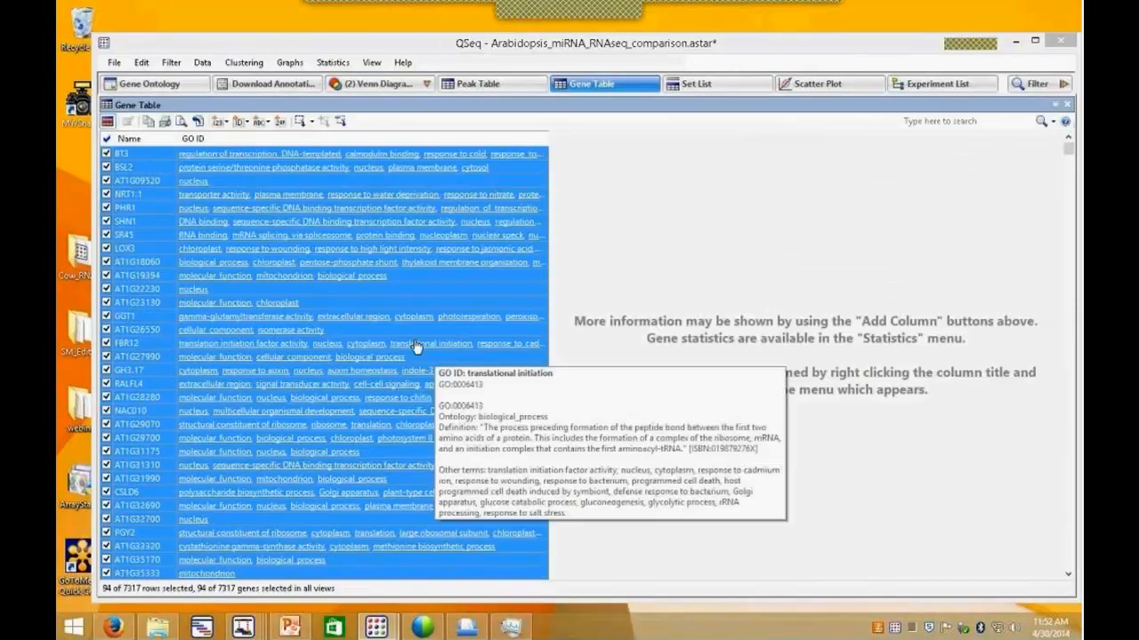
pyautogui.moveTo(284, 364)
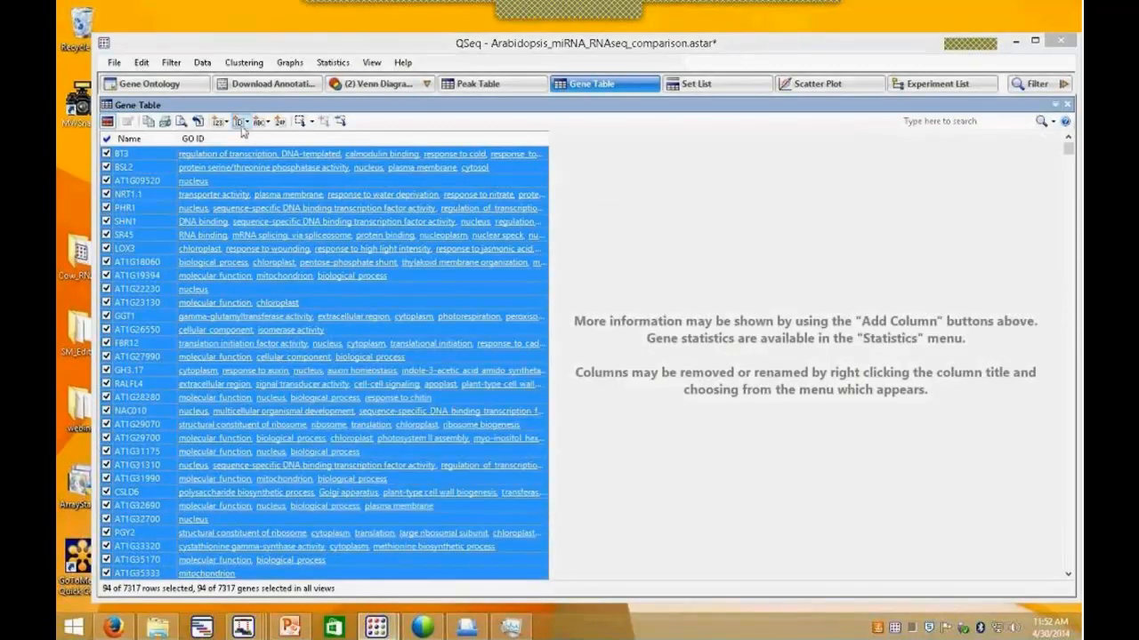
# Step: Show the Gene Ontology results for the selected genes and collapse the biological_process, molecular_function and cellular_component categories
pyautogui.click(160, 86)
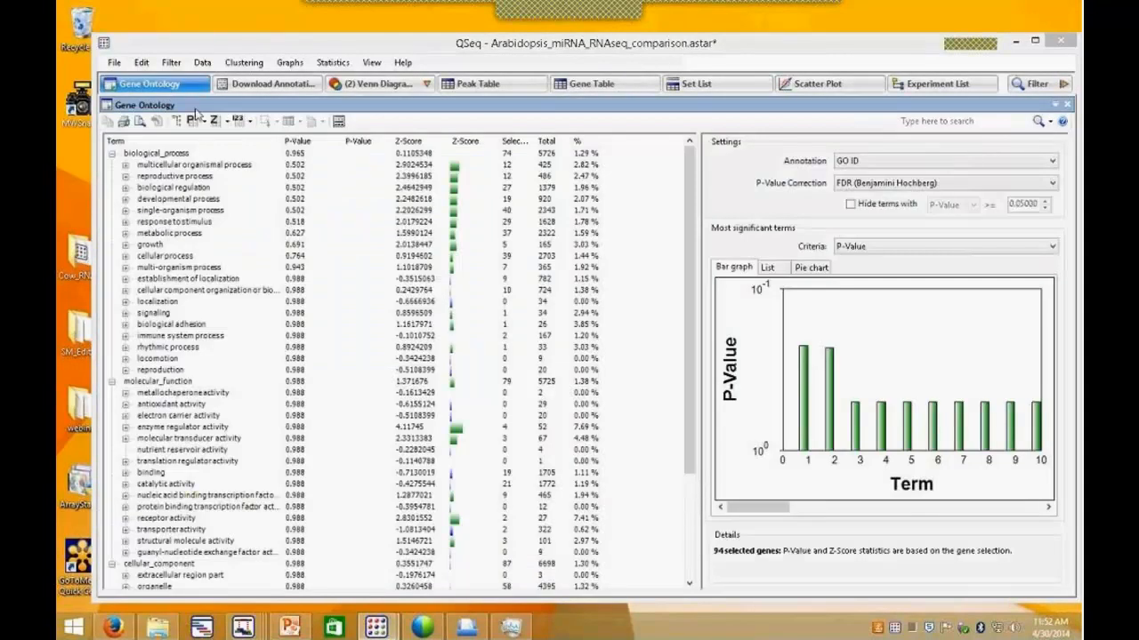
pyautogui.click(112, 153)
pyautogui.click(112, 165)
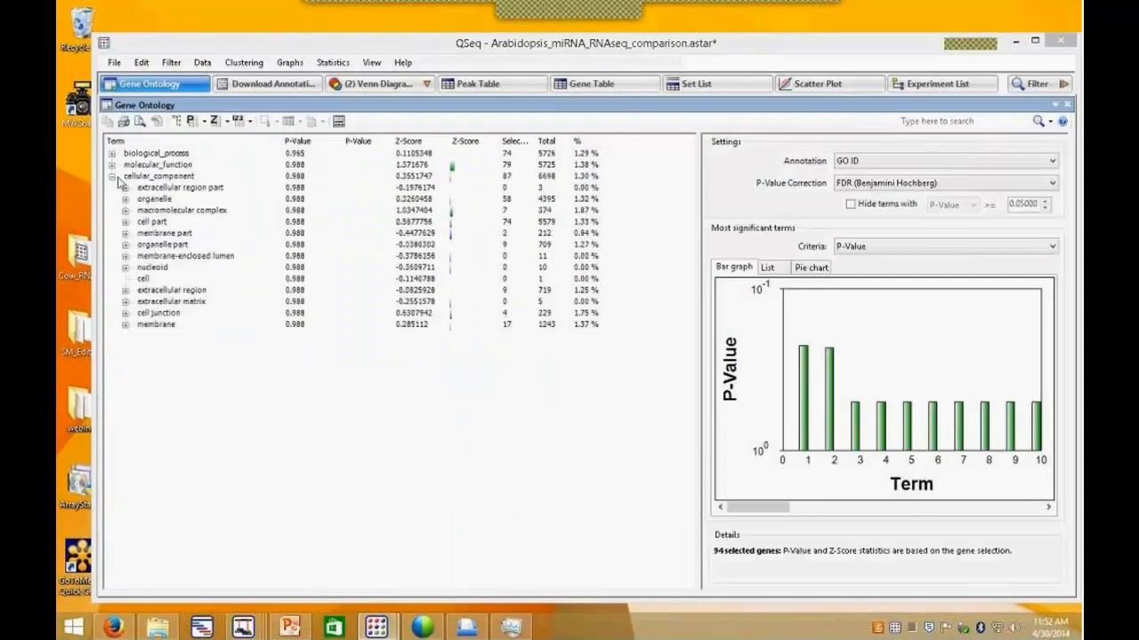
pyautogui.click(112, 176)
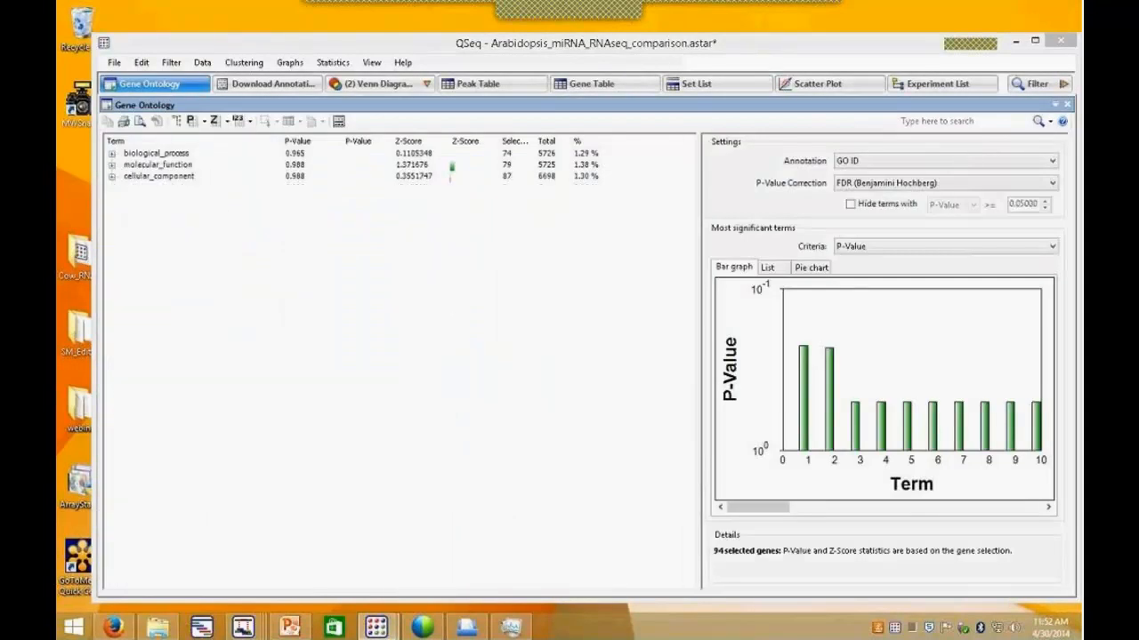
# Step: Expand molecular_function and its enzyme regulator activity term, and examine the Z-scores and descriptions of the sub-terms
pyautogui.click(111, 165)
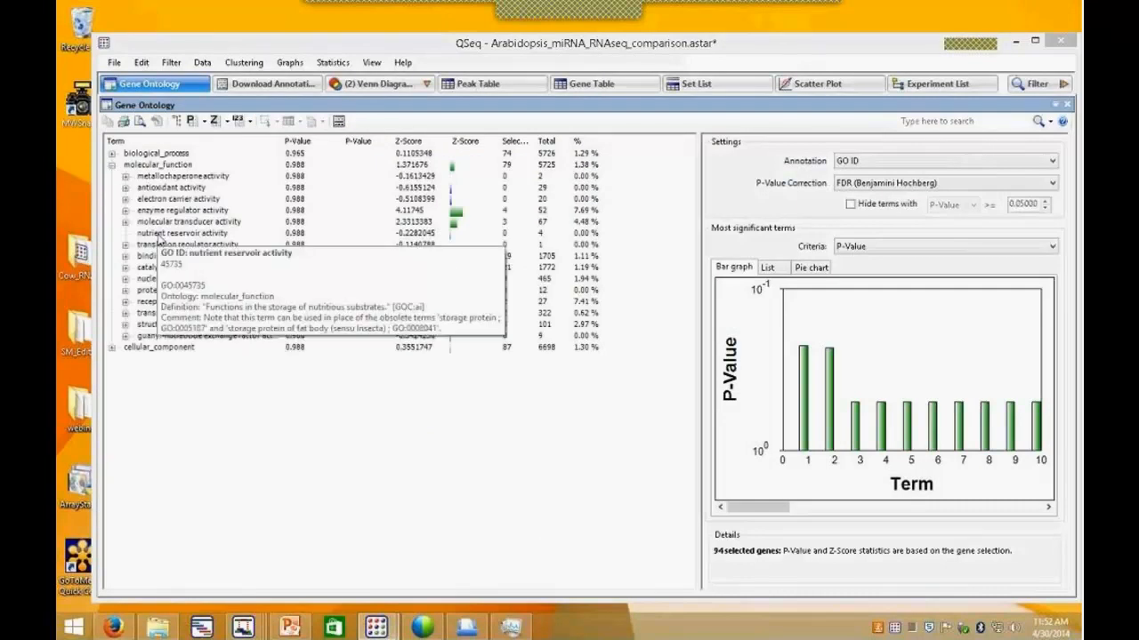
pyautogui.click(125, 211)
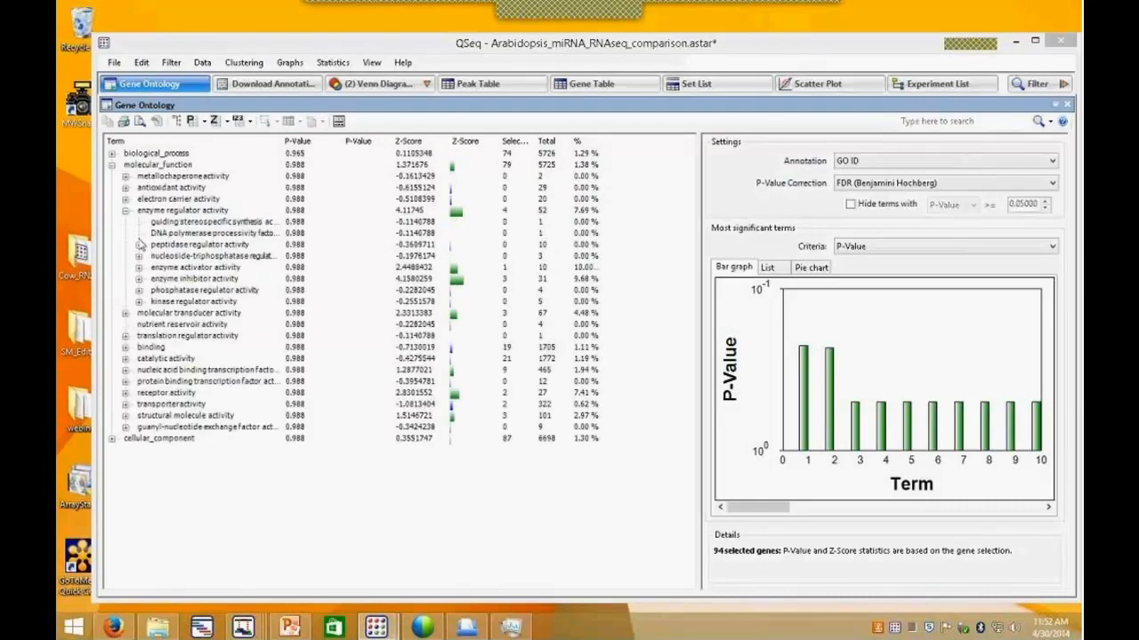
pyautogui.moveTo(138, 218)
pyautogui.moveTo(460, 218)
pyautogui.moveTo(215, 282)
pyautogui.moveTo(217, 259)
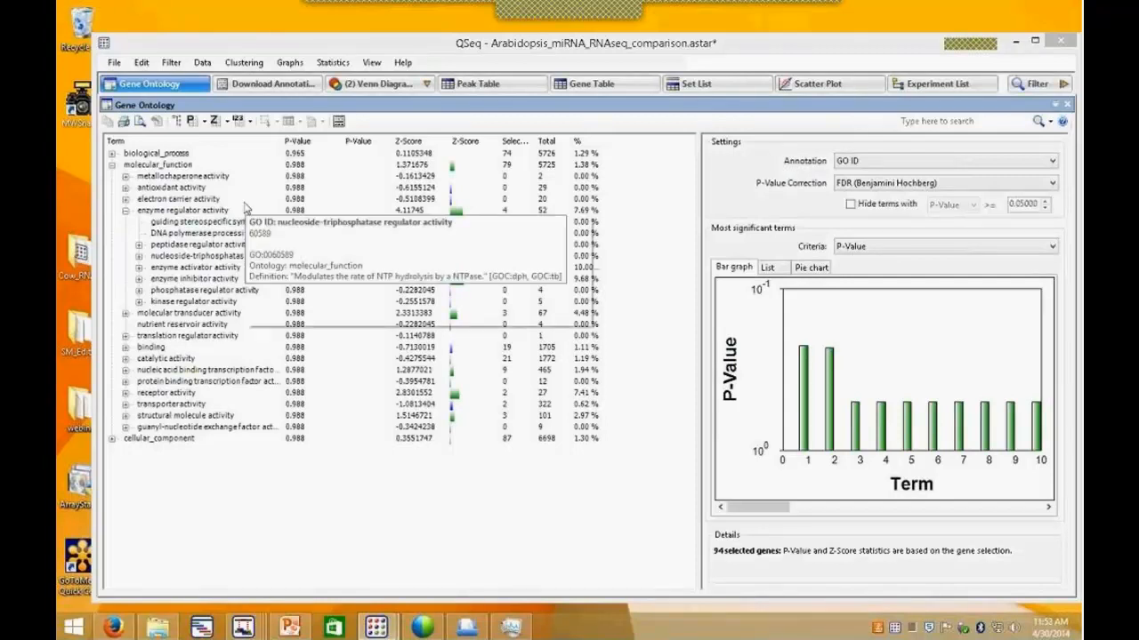
pyautogui.moveTo(246, 207)
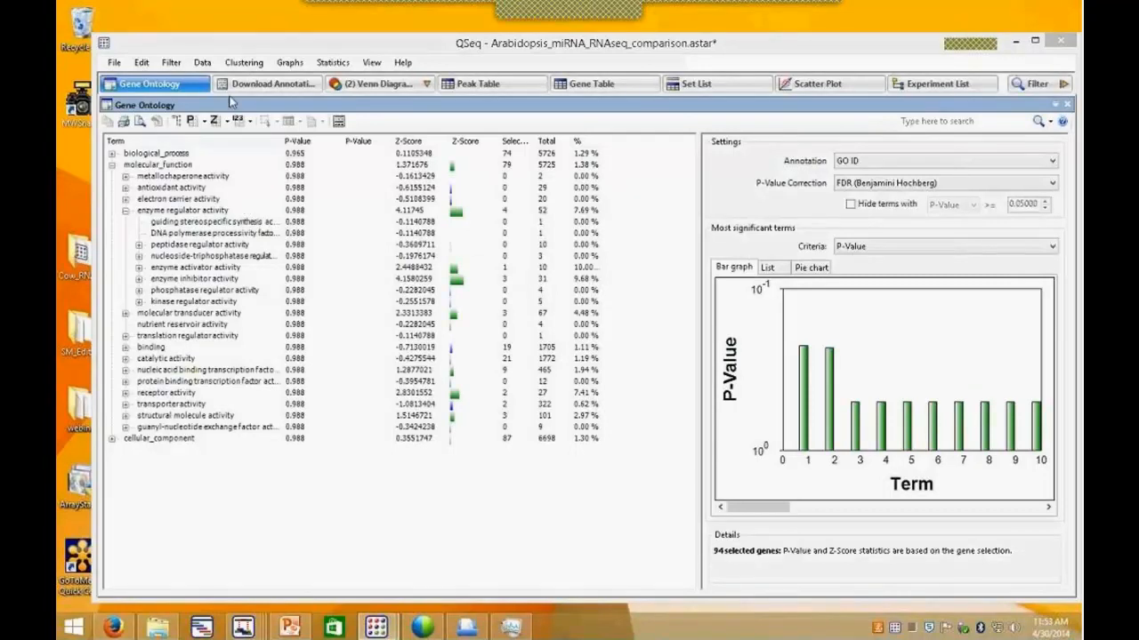
# Step: Minimize QSeq and switch to Firefox to view the miRBase page listing Arabidopsis thaliana miRNAs
pyautogui.click(1015, 41)
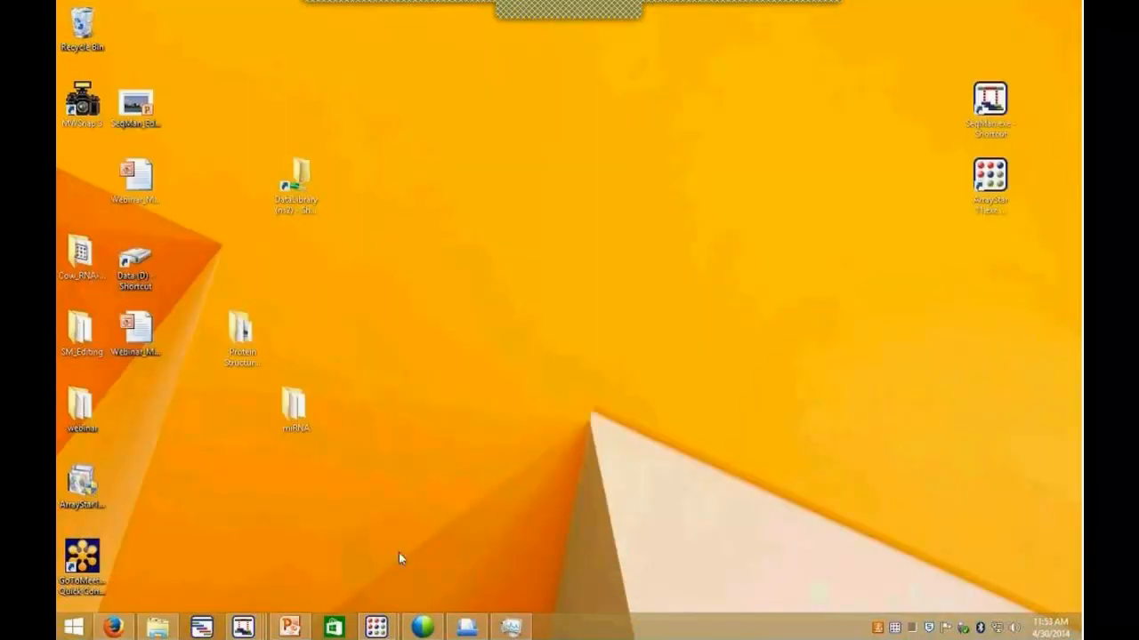
pyautogui.click(427, 628)
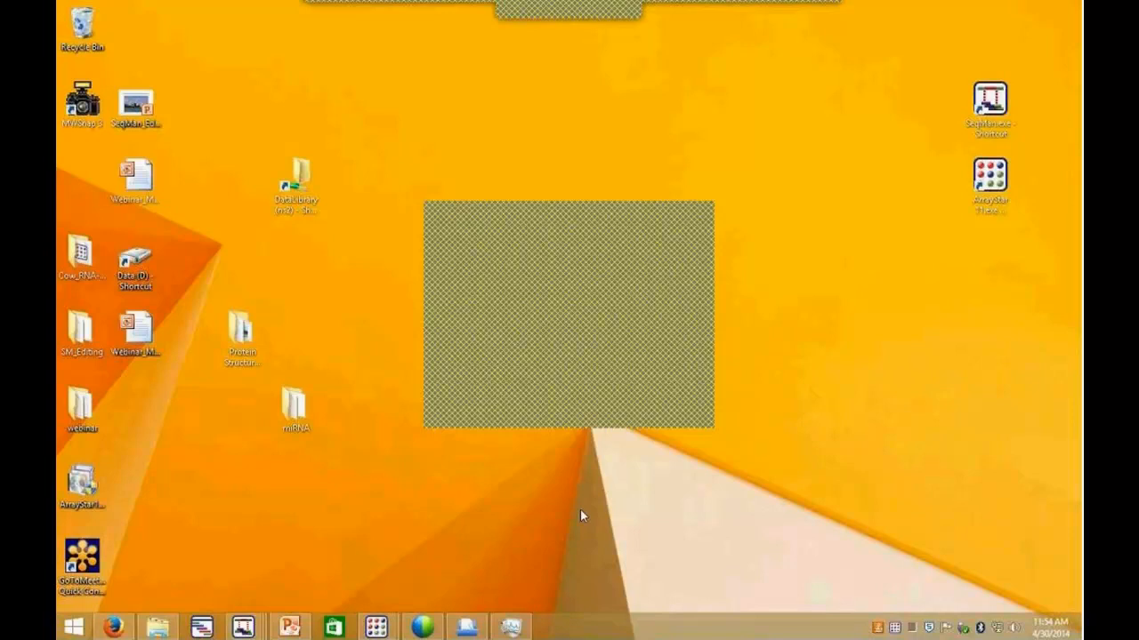
pyautogui.click(114, 628)
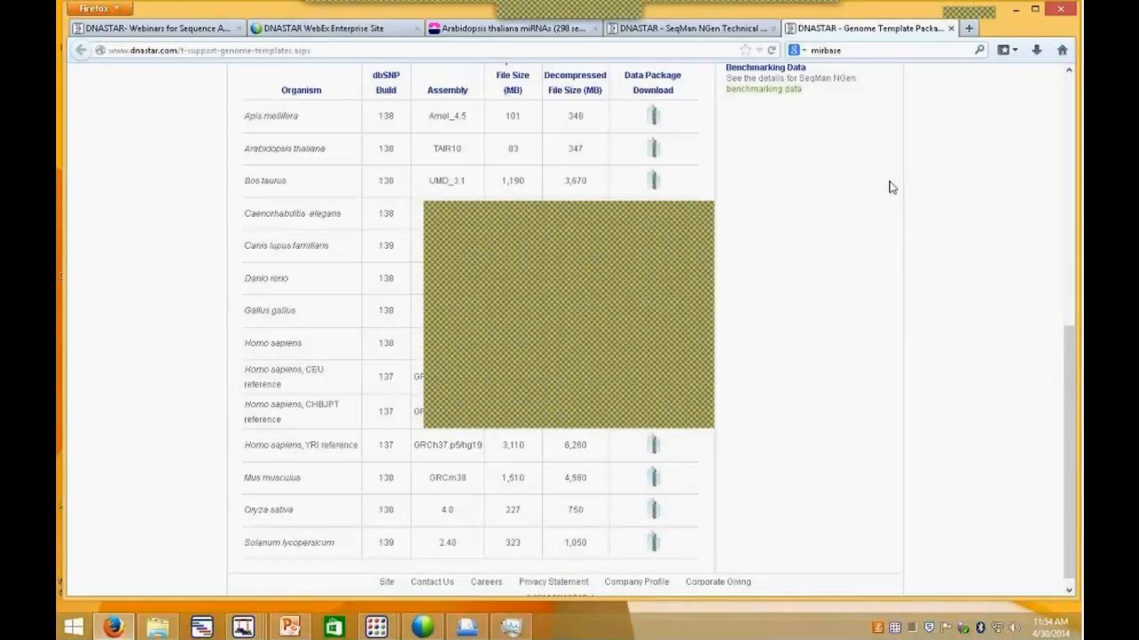
pyautogui.click(516, 33)
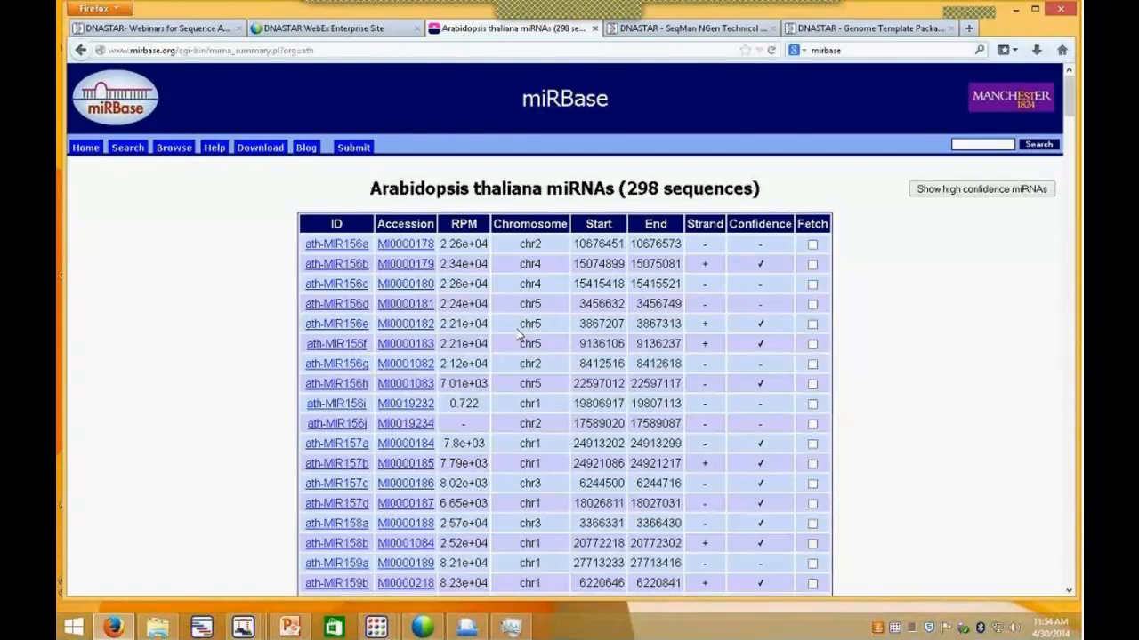
# Step: Switch to SeqMan, move the BLAST results window out of the way and bring the denovo miRNA.sqd contig list to the front
pyautogui.moveTo(244, 627)
pyautogui.click(498, 556)
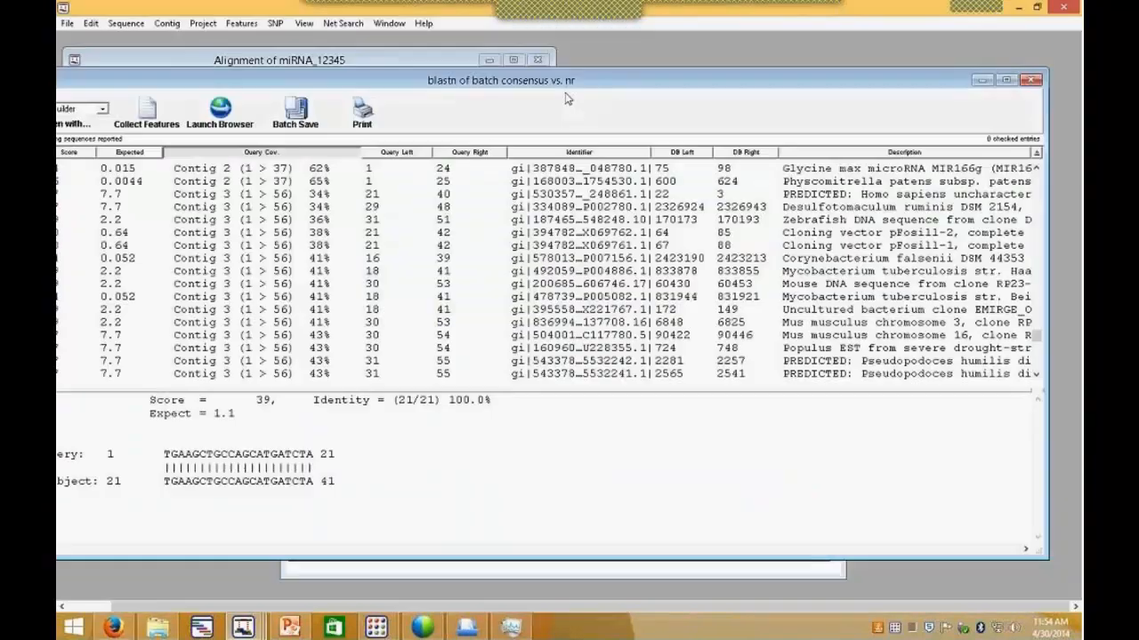
pyautogui.moveTo(566, 85); pyautogui.dragTo(760, 340)
pyautogui.click(550, 125)
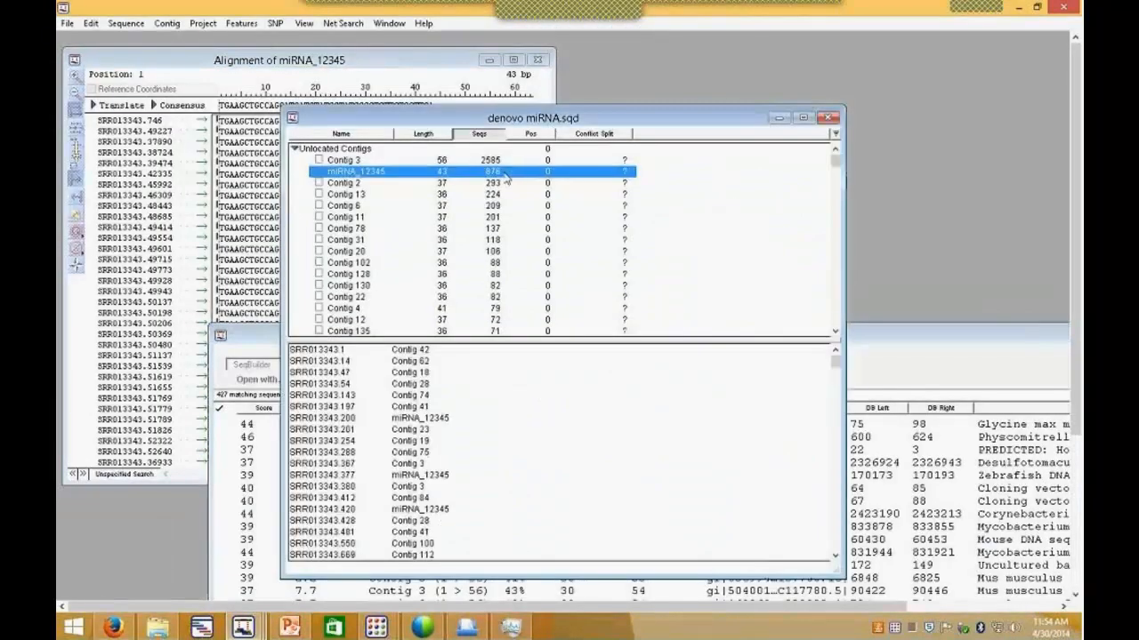